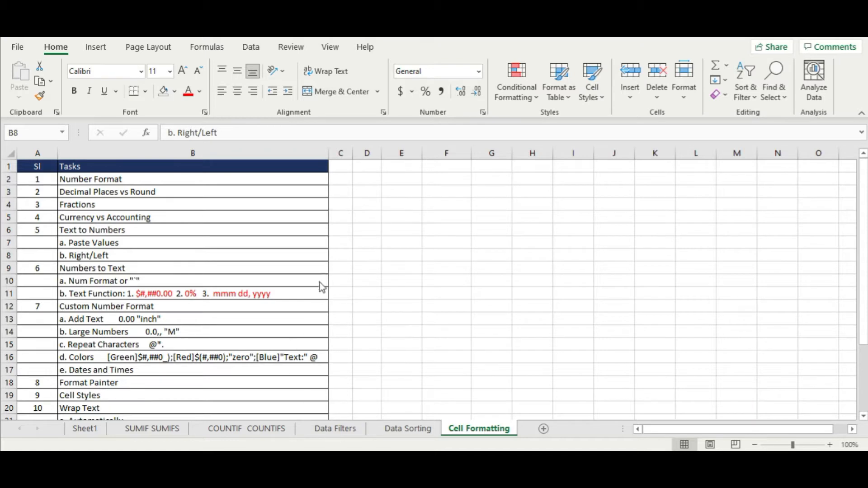
- On Sheet1, drag the Topics column border left to make column C narrower
left_click(99, 429)
left_click(486, 226)
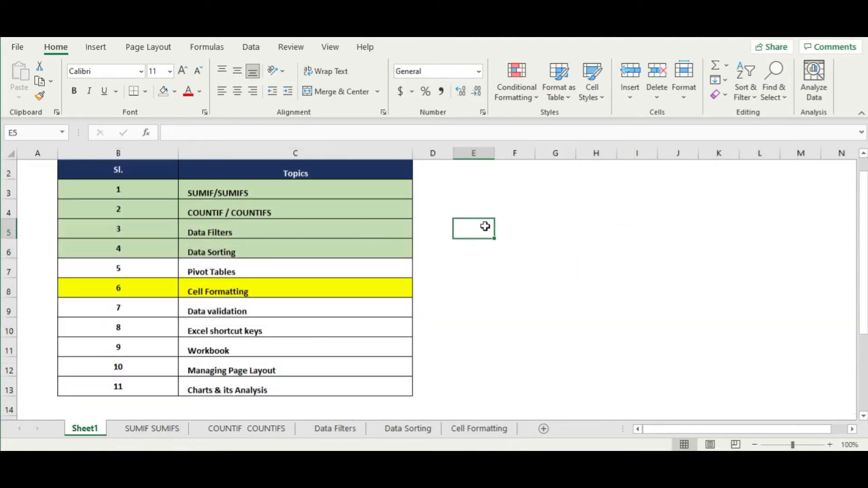
scroll(486, 227, "up", 1)
left_click(219, 268)
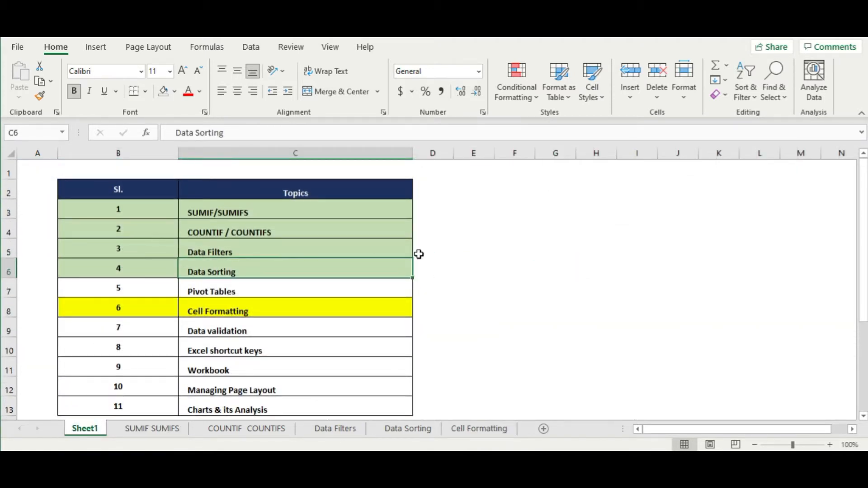
scroll(418, 254, "down", 1)
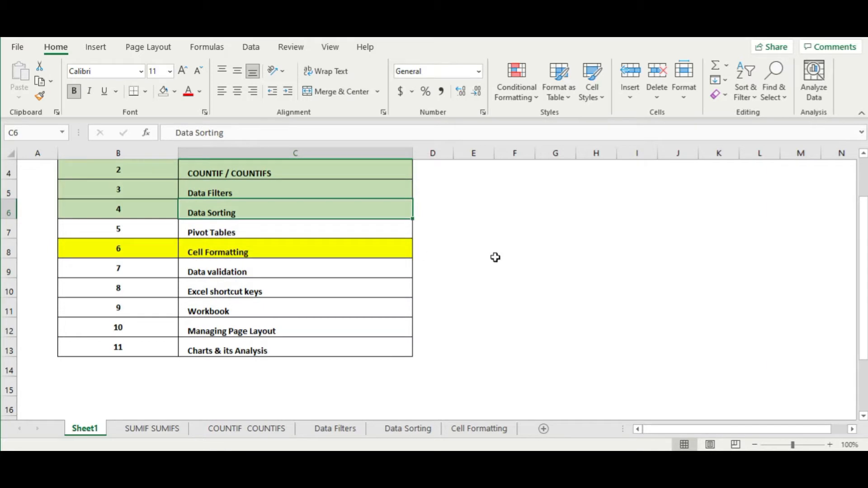
scroll(494, 256, "up", 1)
left_click(543, 258)
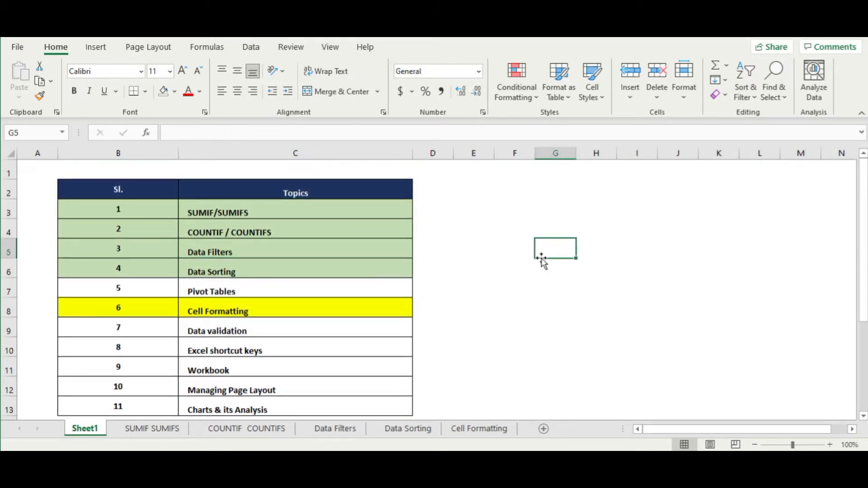
left_click_drag(415, 153, 342, 172)
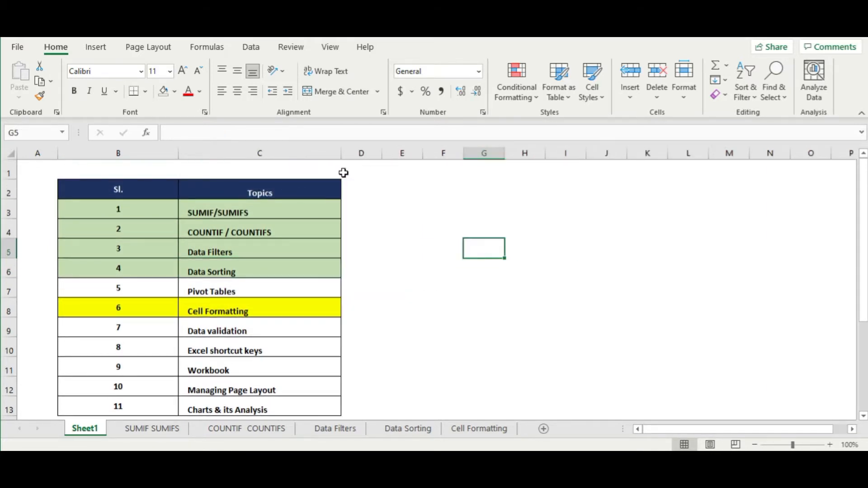
left_click(471, 207)
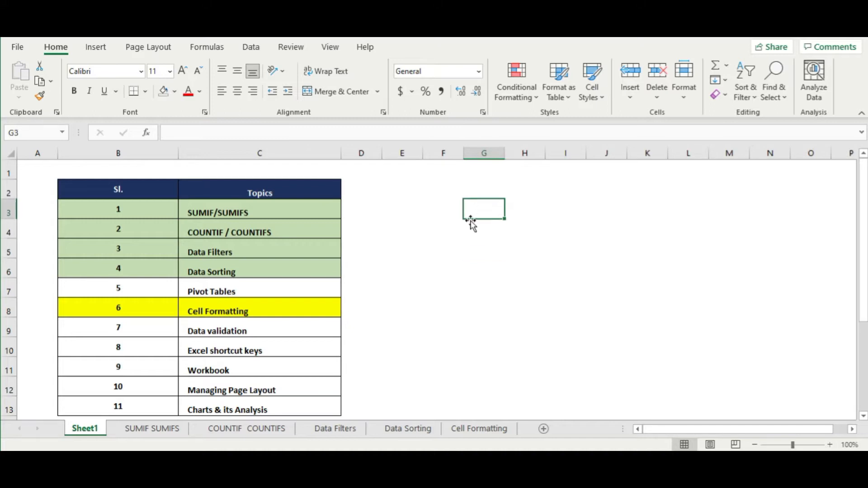
- Browse the topics list, picking Excel shortcut keys and selecting the Cell Formatting row
scroll(470, 221, "down", 1)
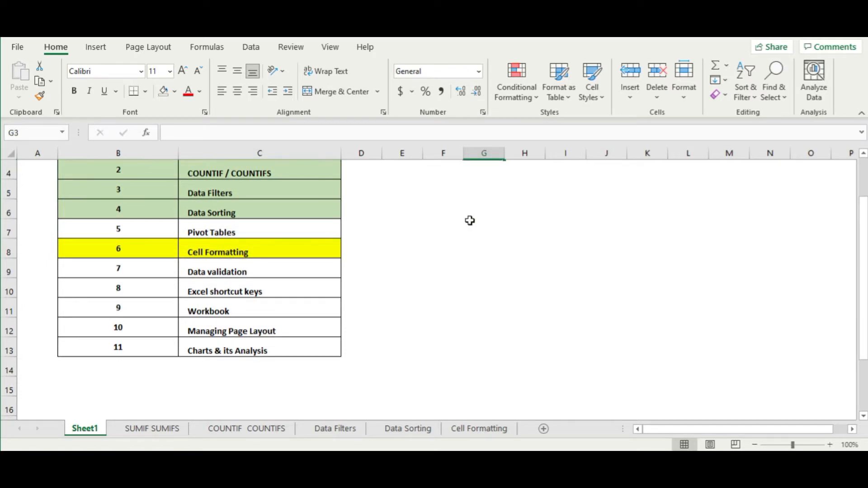
scroll(470, 220, "up", 1)
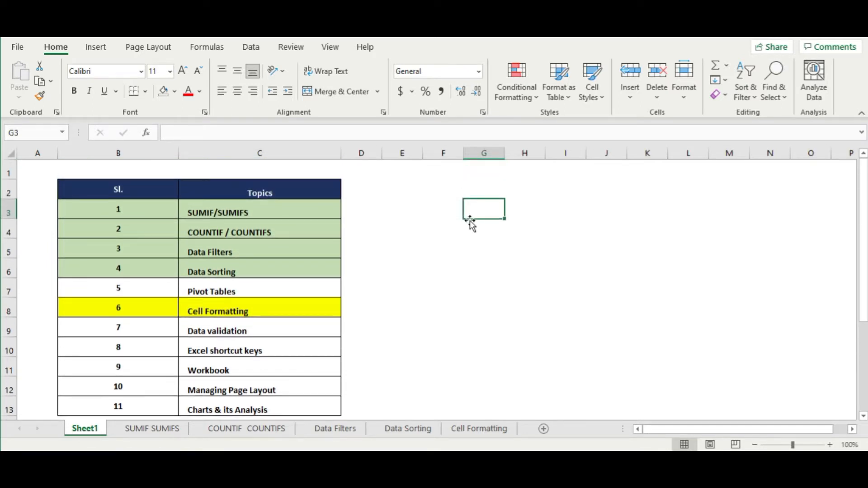
scroll(470, 222, "down", 1)
left_click(272, 285)
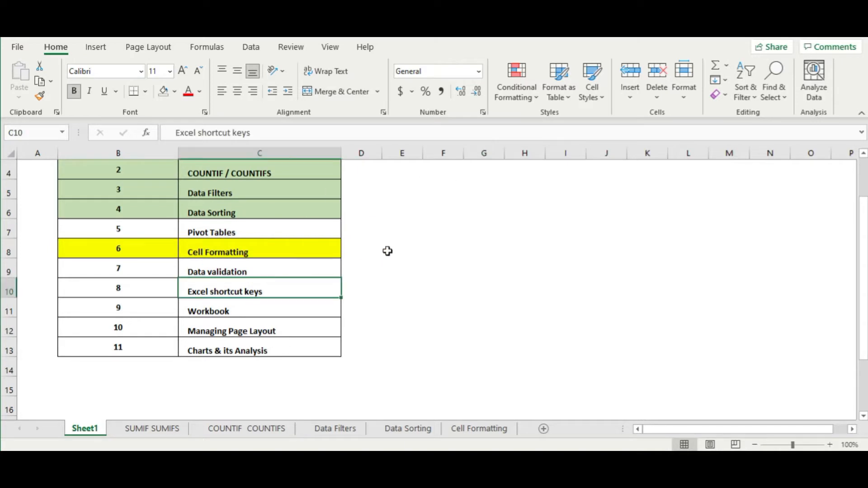
left_click(411, 247)
left_click_drag(159, 256, 271, 253)
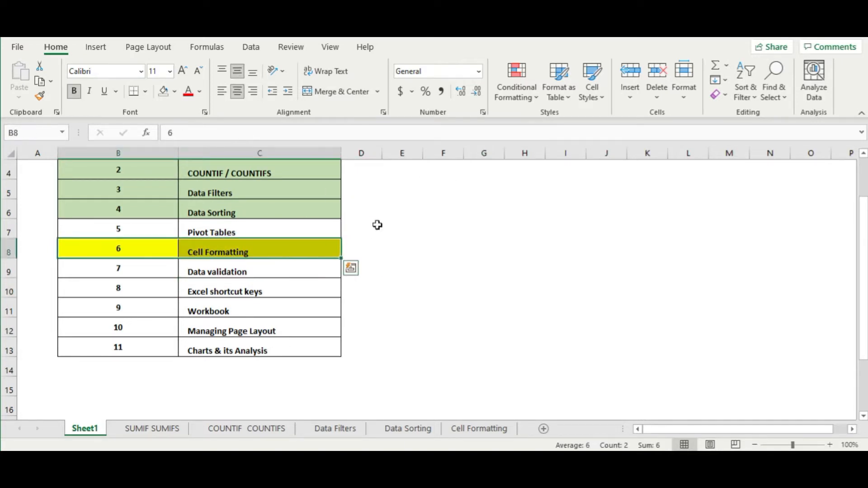
left_click(465, 202)
- Select the first four topics in the table, then clear the selection
scroll(465, 202, "up", 1)
left_click(494, 201)
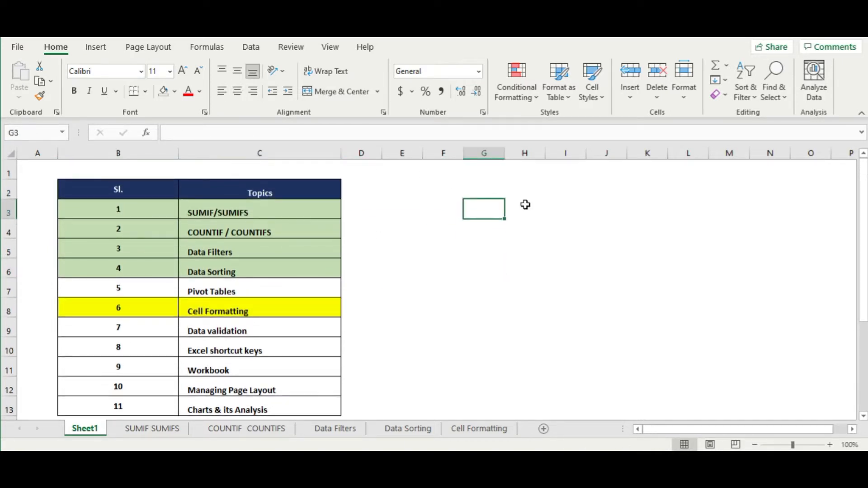
scroll(552, 228, "down", 1)
scroll(688, 231, "up", 1)
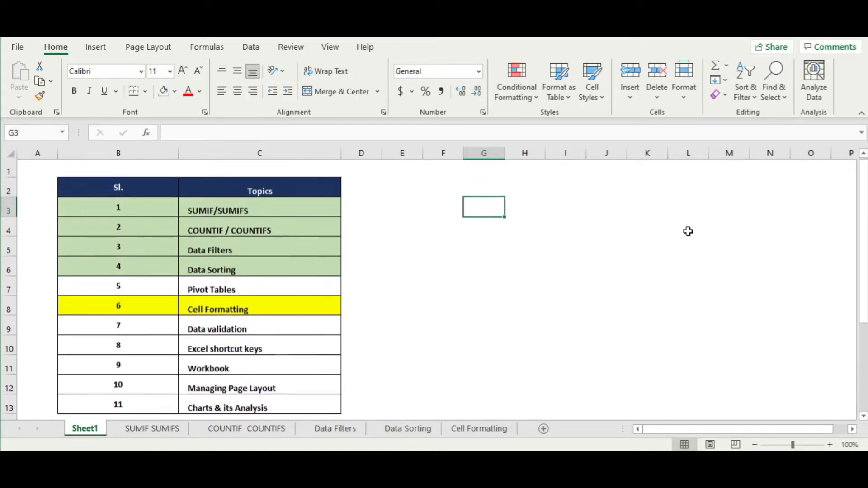
left_click_drag(134, 213, 247, 265)
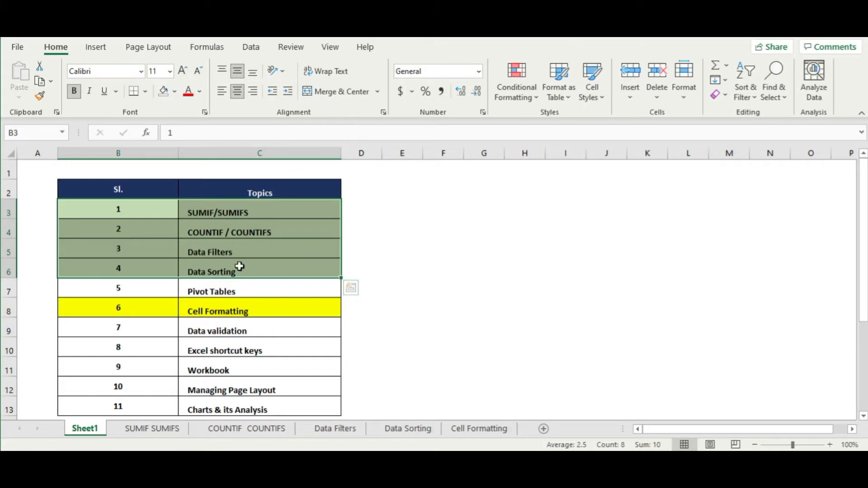
left_click(426, 237)
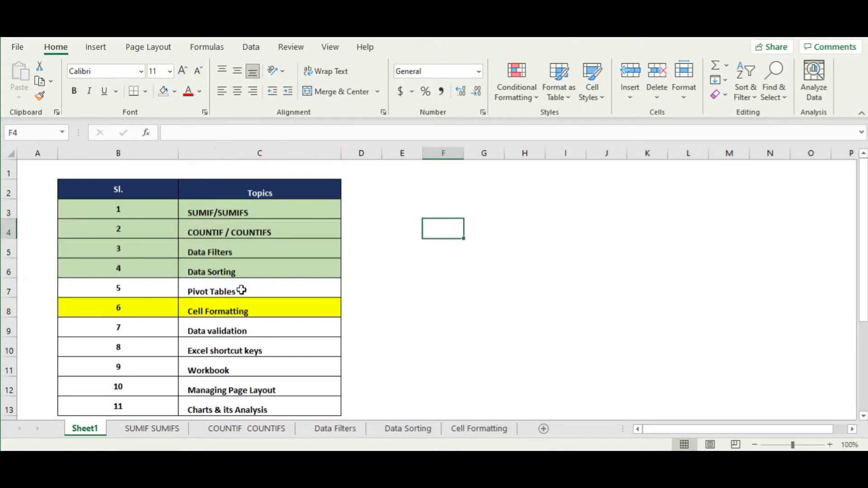
- Select the Pivot Tables and Cell Formatting rows, then return to the Cell Formatting sheet
left_click_drag(155, 291, 255, 281)
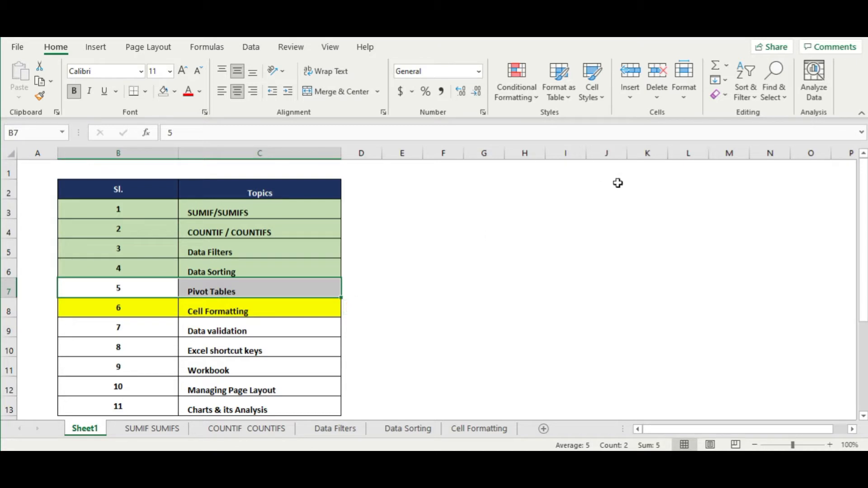
left_click(560, 207)
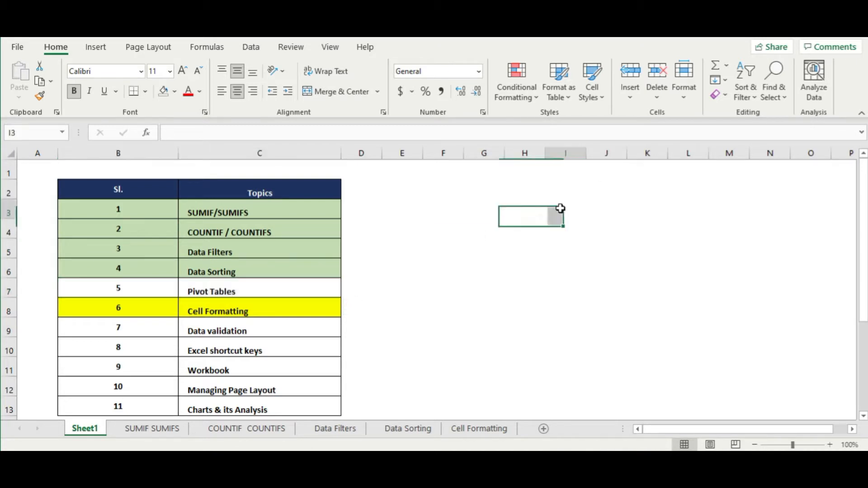
left_click(291, 295)
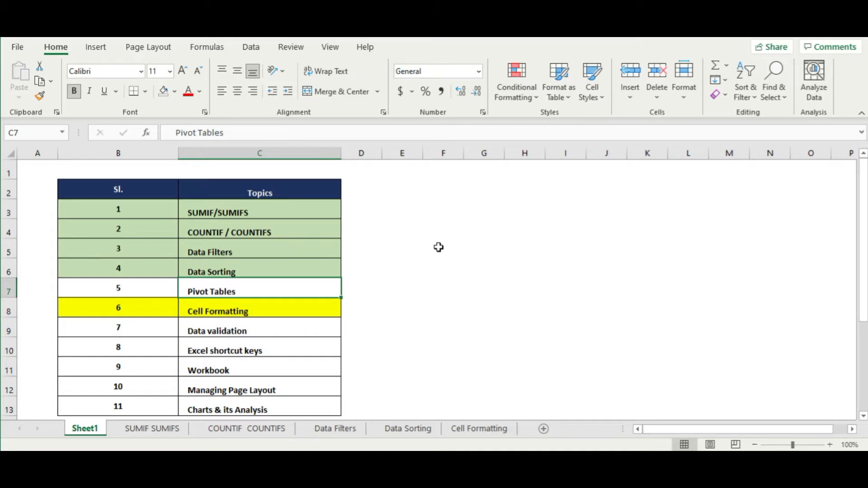
left_click(460, 261)
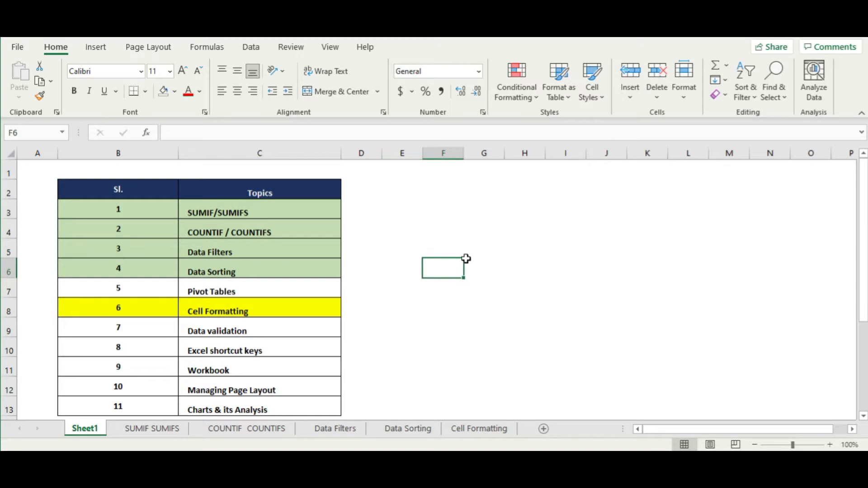
left_click_drag(124, 316, 219, 310)
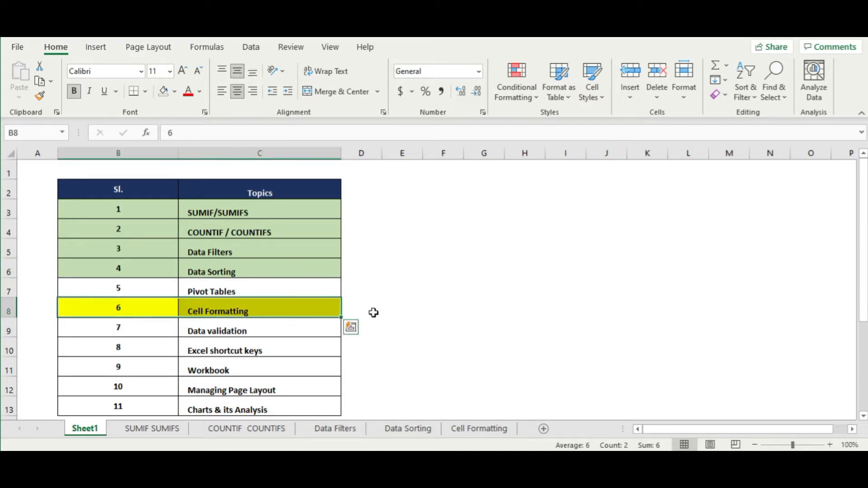
left_click(424, 303)
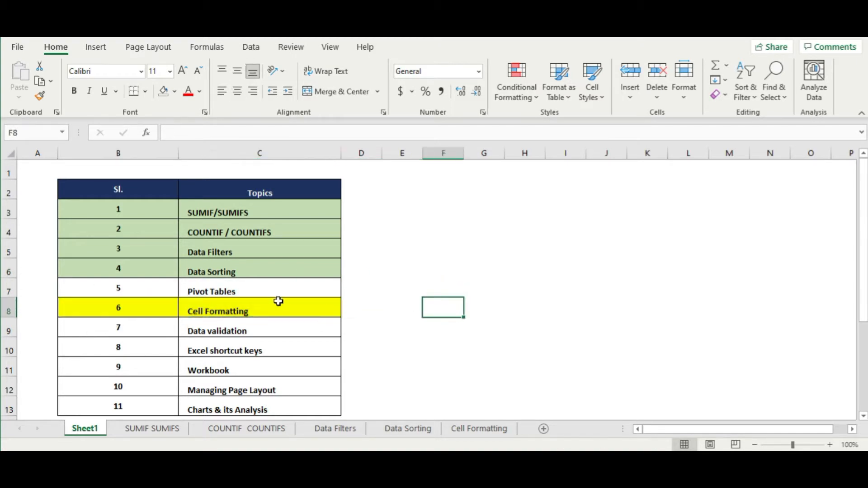
left_click(477, 428)
left_click(454, 241)
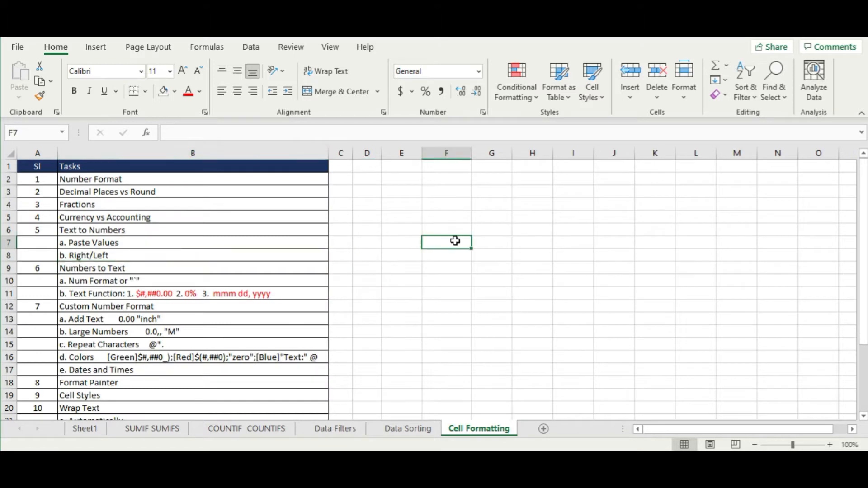
left_click(199, 266)
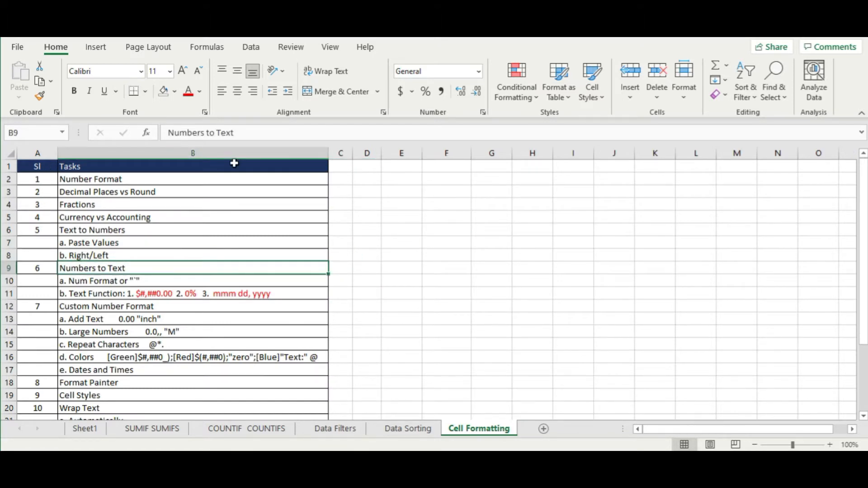
mouse_move(329, 162)
left_mouse_down()
mouse_move(294, 158)
mouse_move(347, 158)
mouse_move(333, 162)
left_mouse_up()
left_click(258, 209)
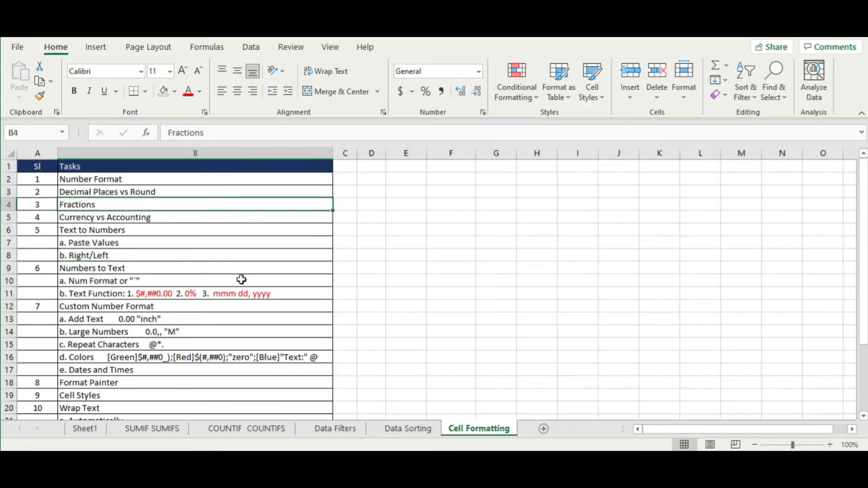
left_click_drag(39, 180, 203, 397)
scroll(240, 359, "up", 3)
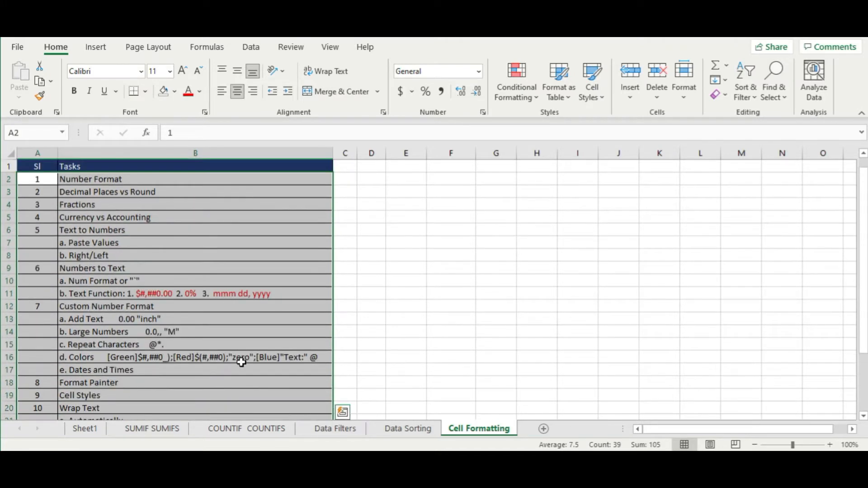
left_click(237, 190)
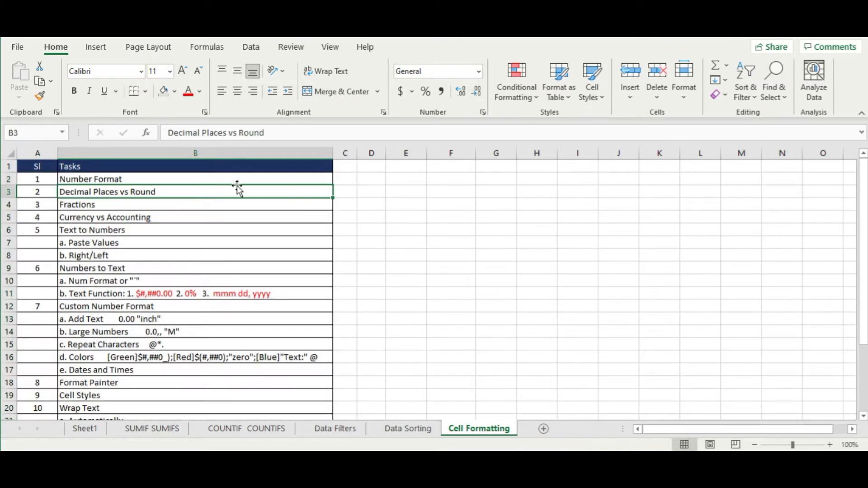
left_click(409, 190)
left_click(437, 180)
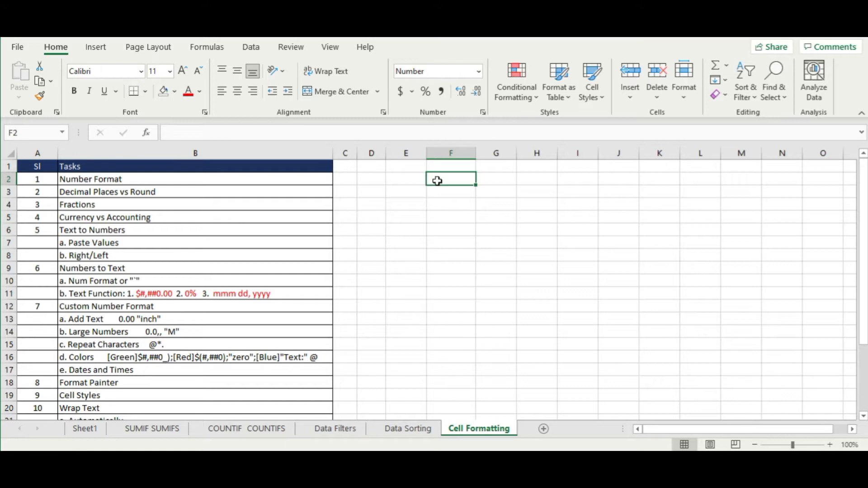
left_click(150, 257)
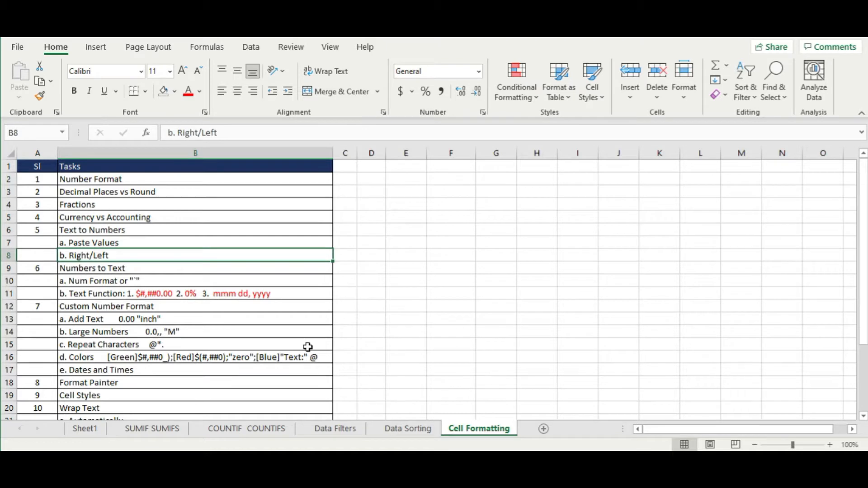
left_click(215, 337)
scroll(247, 353, "down", 3)
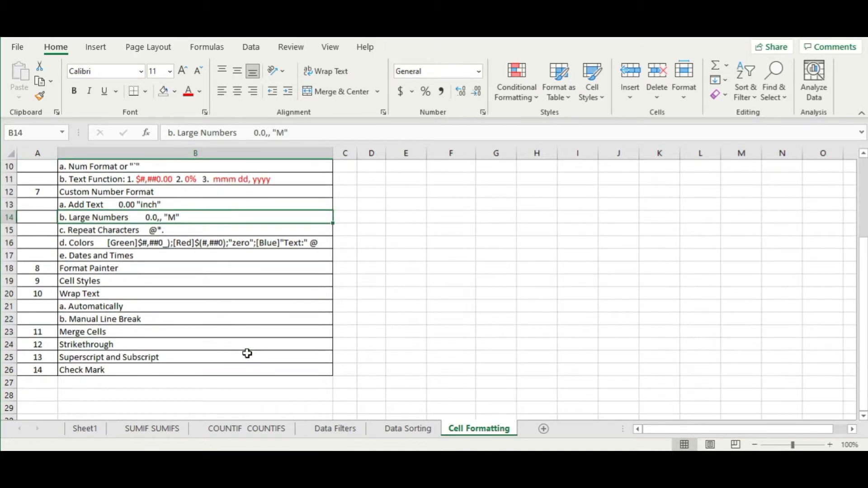
scroll(247, 353, "up", 3)
scroll(247, 353, "down", 4)
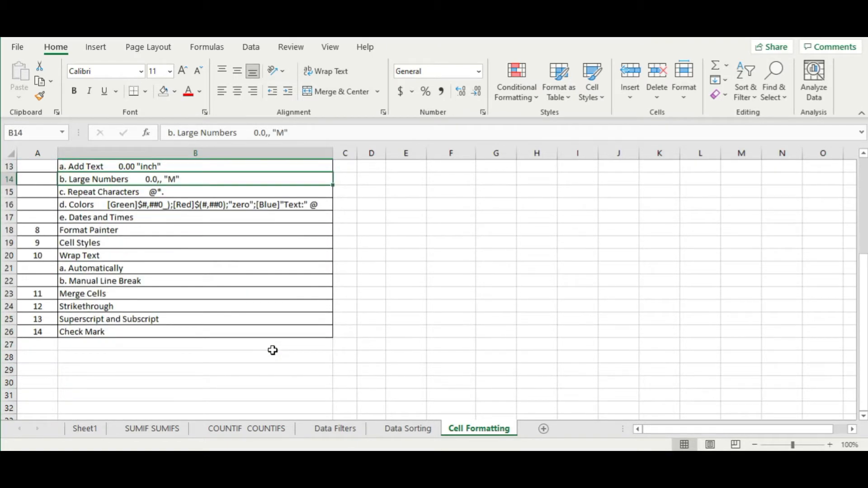
left_click(100, 336)
scroll(179, 361, "up", 4)
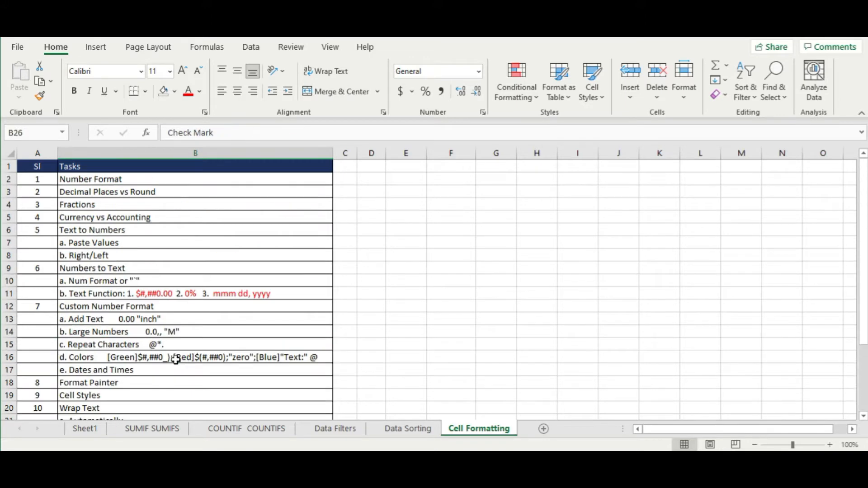
left_click(377, 189)
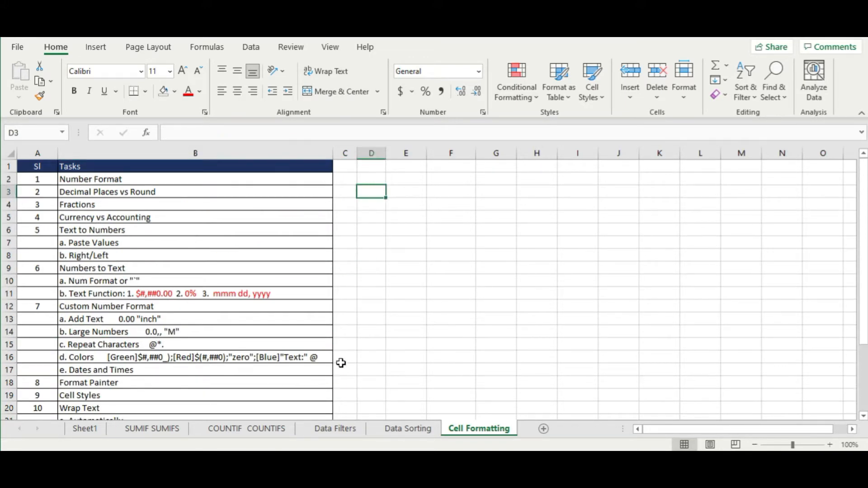
left_click(459, 213)
left_click(32, 181)
left_click(458, 201)
left_click_drag(33, 178, 205, 178)
- Close the fill colour list without shading row 2, and enter 5 in cell E2
left_click(174, 95)
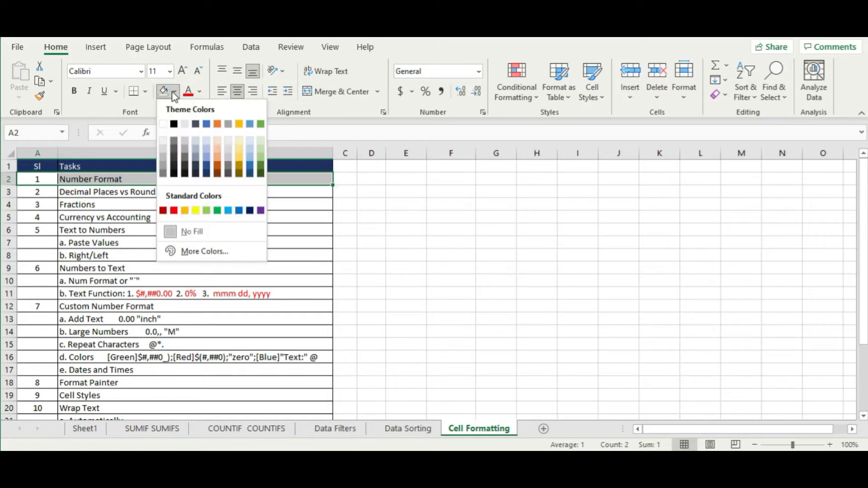
left_click(445, 217)
left_click(446, 216)
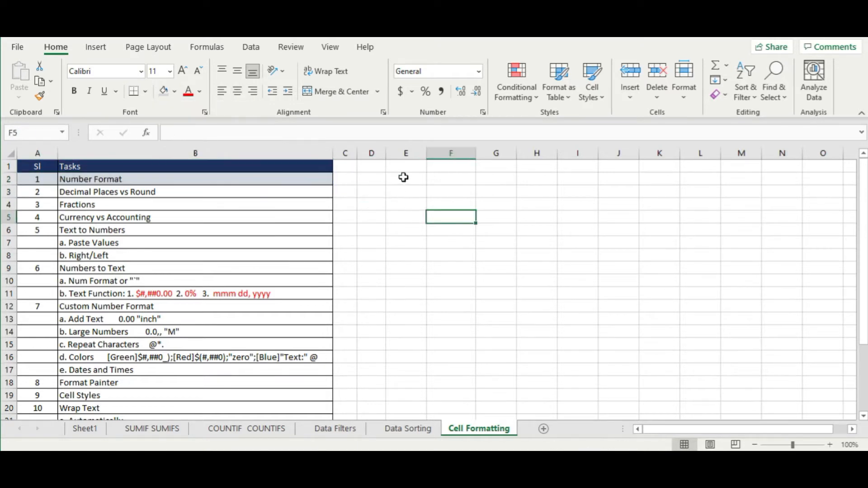
left_click(401, 178)
type("5")
key("Return")
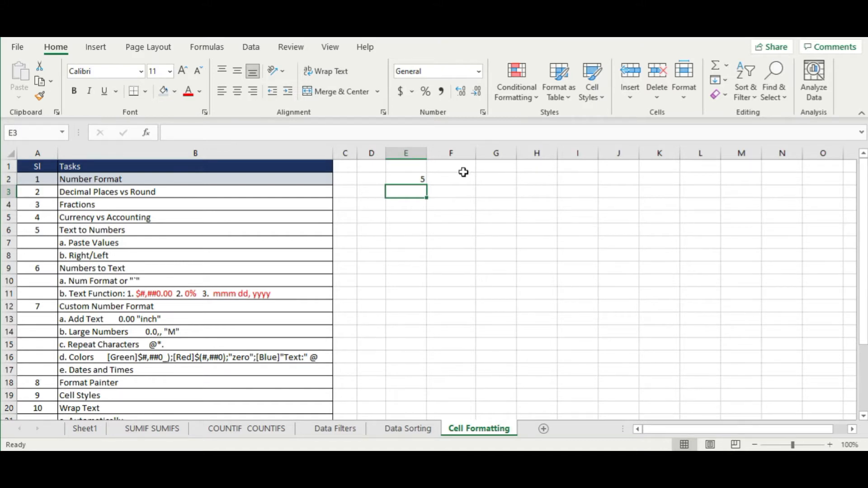
left_click(408, 180)
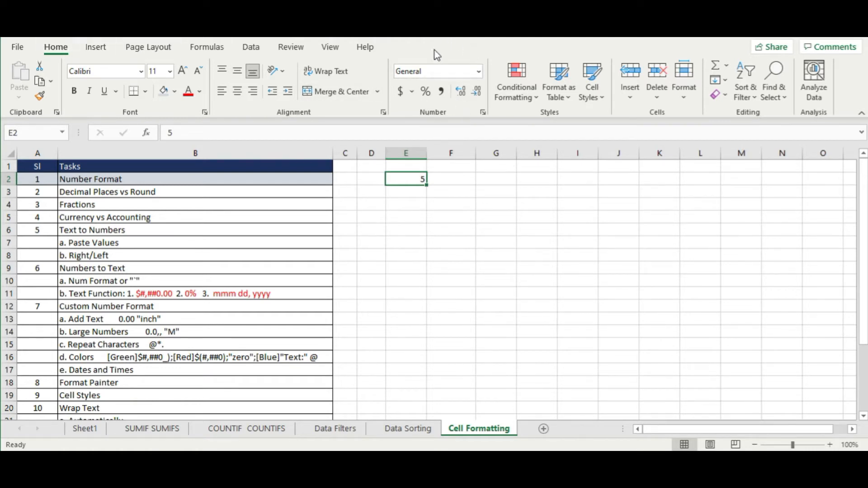
- Try decimal, Percent and Accounting formats on E2, ending with Comma Style showing 5.00
left_click(479, 72)
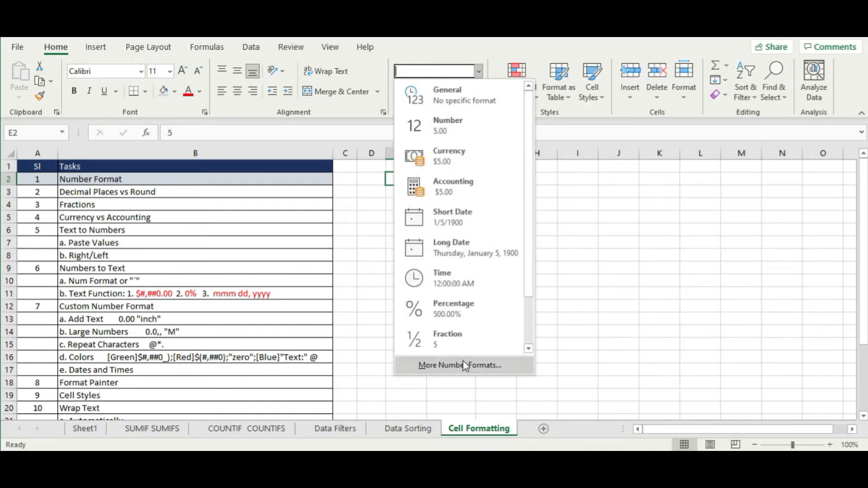
left_click(664, 213)
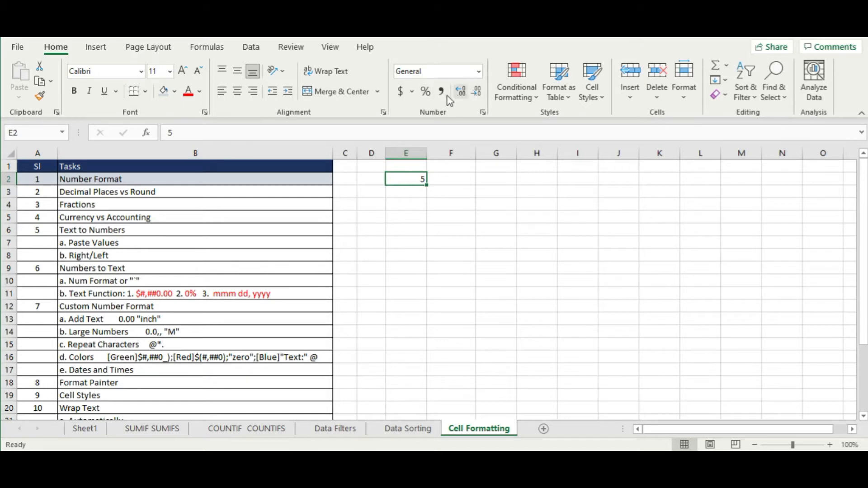
left_click(461, 95)
left_click(461, 93)
left_click(475, 91)
left_click(476, 91)
left_click(425, 92)
left_click(401, 91)
left_click(425, 92)
left_click(442, 91)
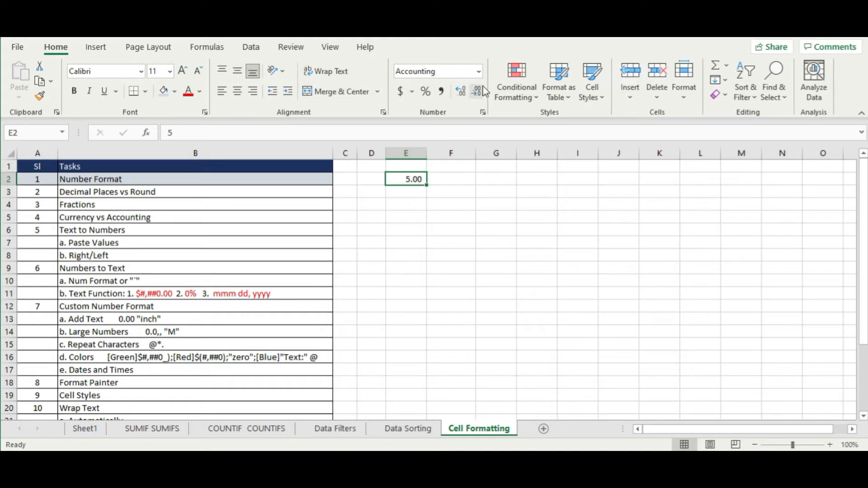
- Open the Format Cells dialog for E2 and move it up and right
right_click(506, 218)
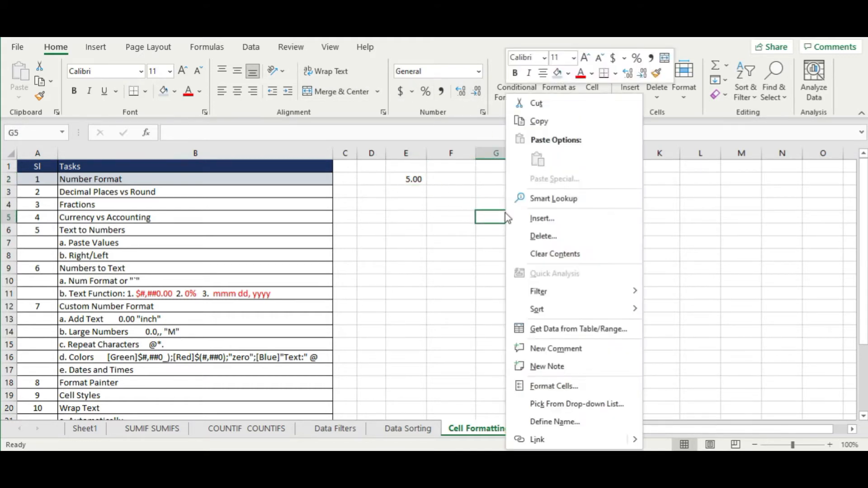
left_click(397, 181)
left_click(411, 179)
right_click(412, 179)
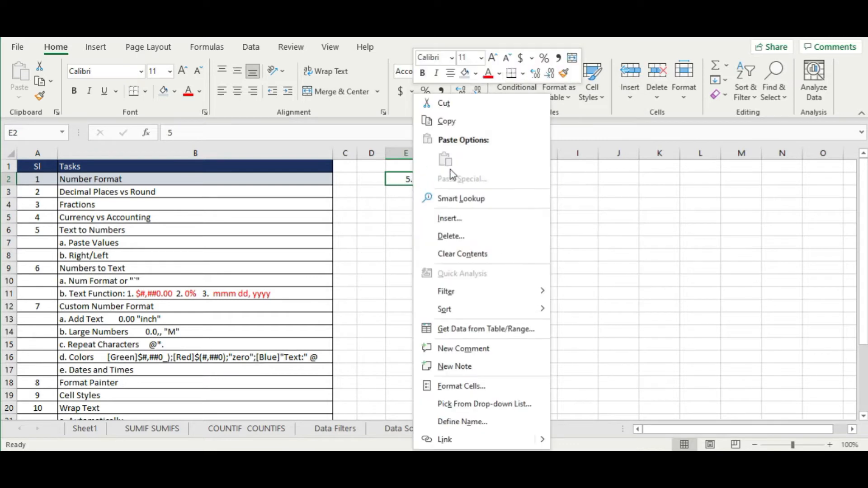
left_click(461, 387)
left_click_drag(461, 153, 513, 75)
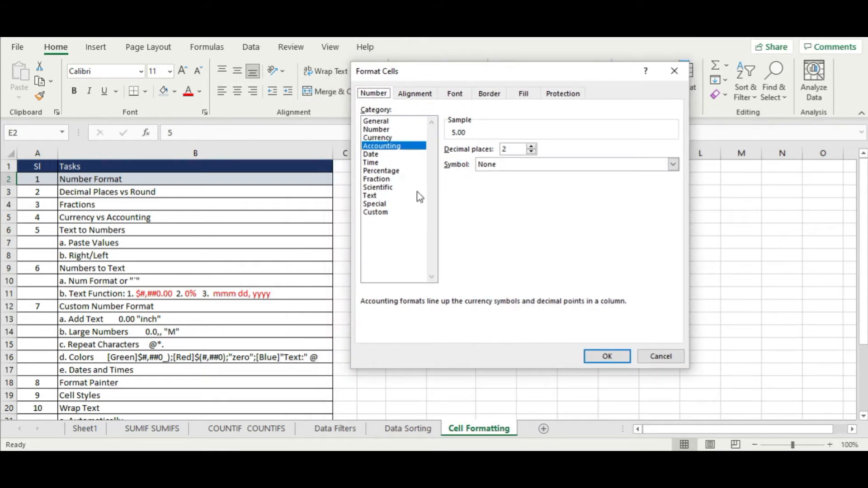
- Preview several categories, then apply Number format with 0 decimals and thousands separator to E2
left_click(387, 122)
left_click(382, 138)
left_click(381, 171)
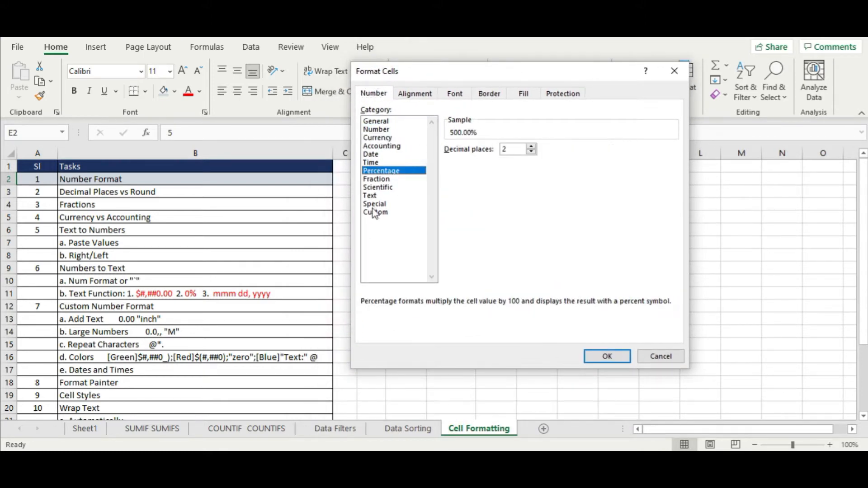
left_click(374, 212)
left_click(375, 188)
left_click(377, 129)
left_click(386, 122)
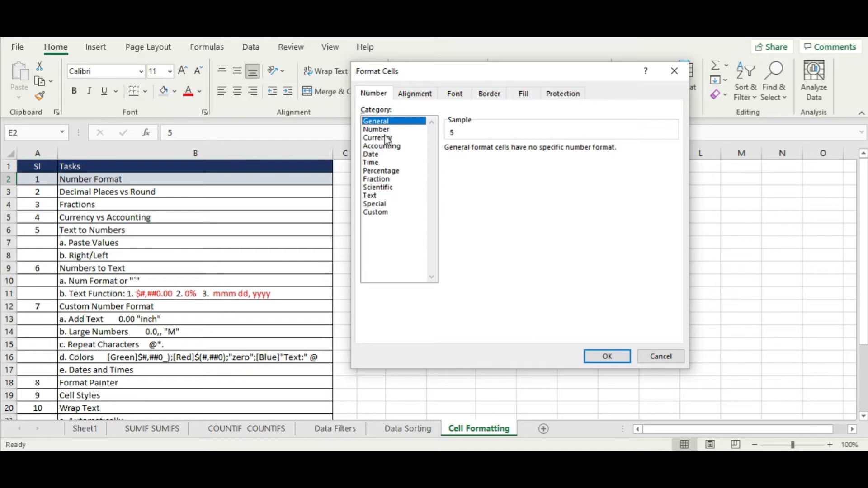
left_click(386, 139)
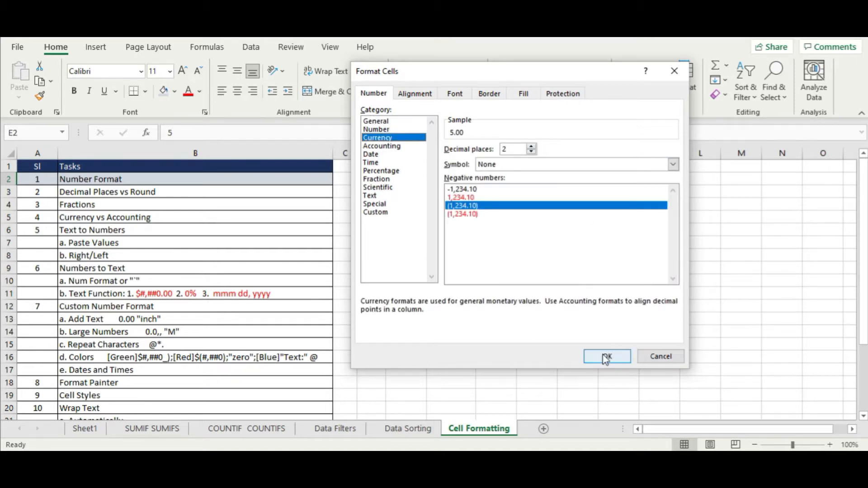
left_click(388, 130)
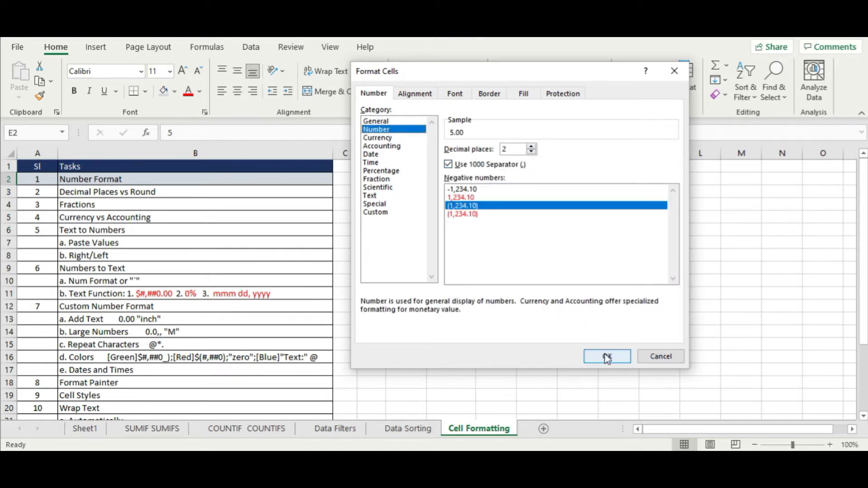
left_click(532, 152)
left_click(532, 152)
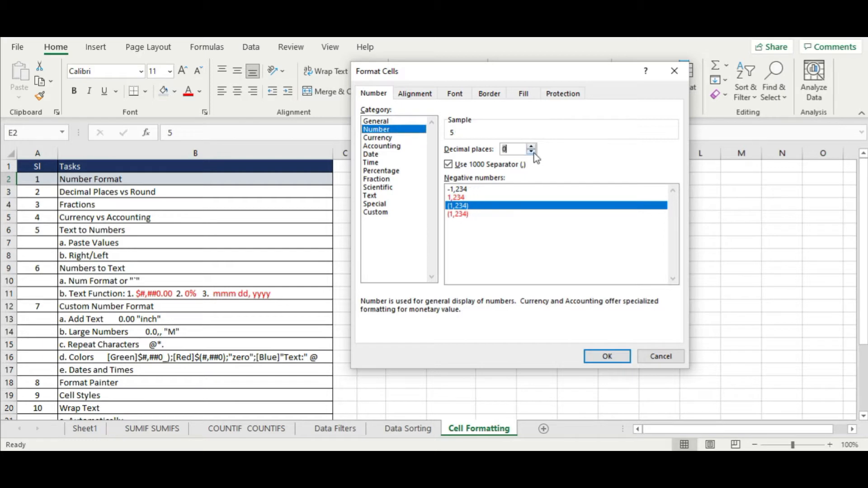
left_click(606, 356)
left_click(537, 293)
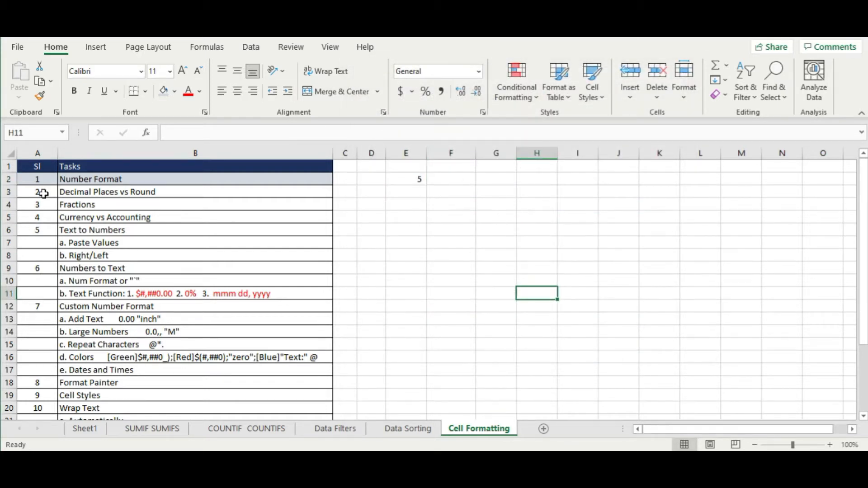
- Select the Decimal Places vs Round task row, then reselect cell E2
left_click_drag(40, 192, 134, 190)
left_click(486, 282)
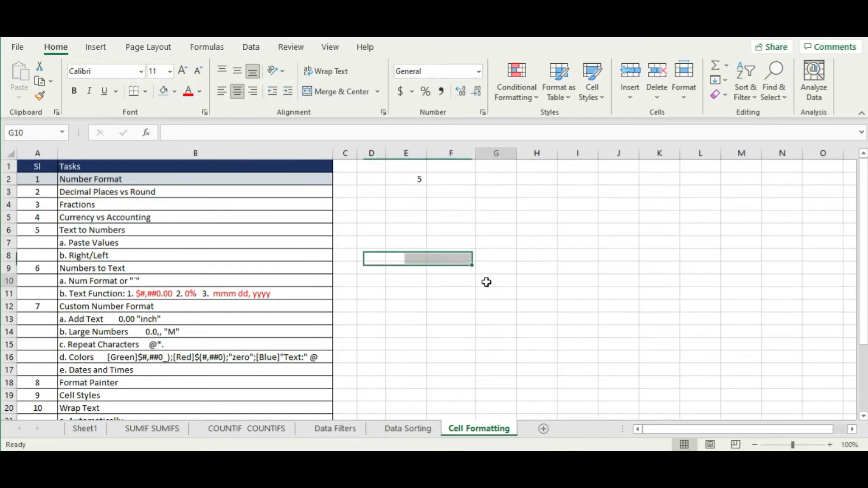
left_click(413, 180)
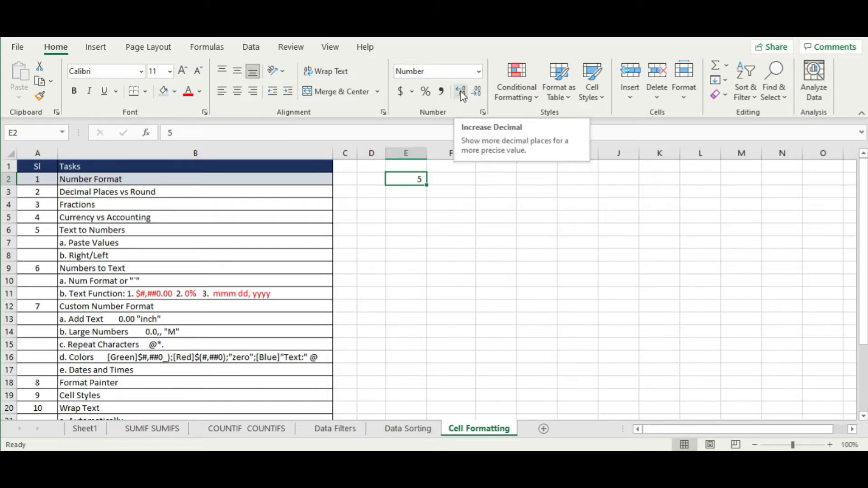
left_click(432, 204)
left_click(401, 180)
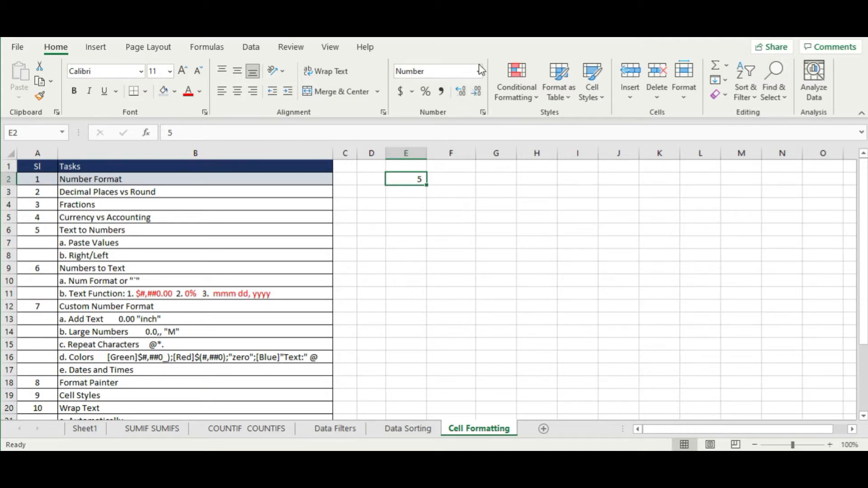
- Adjust E2's decimal places up and down until it displays 5.0000
left_click(460, 92)
left_click(460, 92)
left_click(460, 93)
left_click(460, 93)
left_click(460, 92)
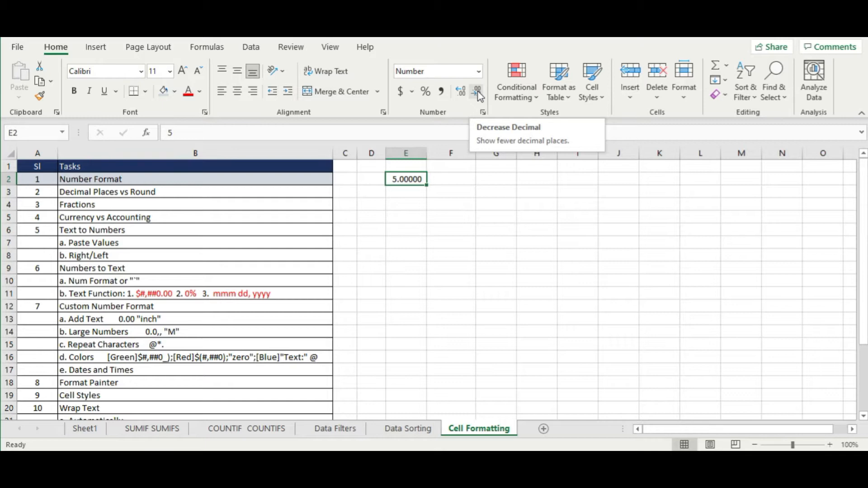
left_click(478, 91)
left_click(478, 91)
left_click(478, 92)
left_click(477, 92)
left_click(477, 92)
left_click(466, 96)
left_click(466, 96)
left_click(477, 91)
left_click(477, 92)
left_click(477, 92)
left_click(461, 92)
left_click(461, 92)
left_click(462, 92)
left_click(525, 243)
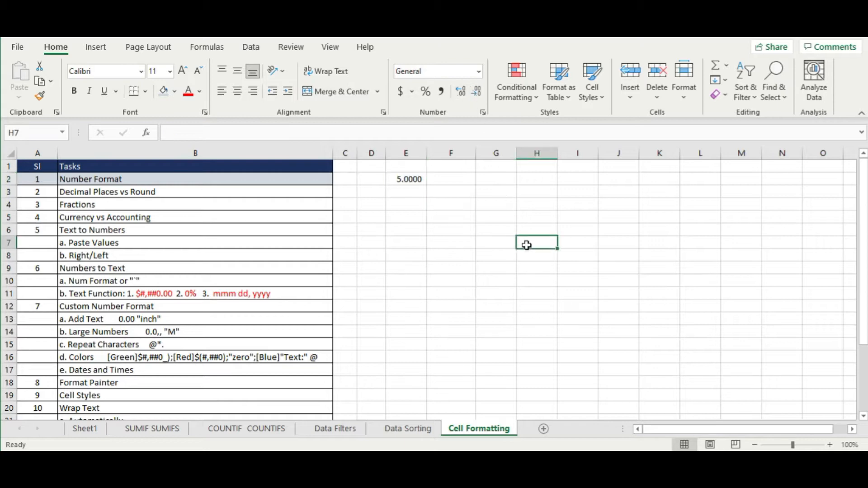
- Begin editing cell E2 to enter a more precise decimal value
double_click(393, 179)
left_click(476, 200)
left_click(404, 179)
double_click(409, 179)
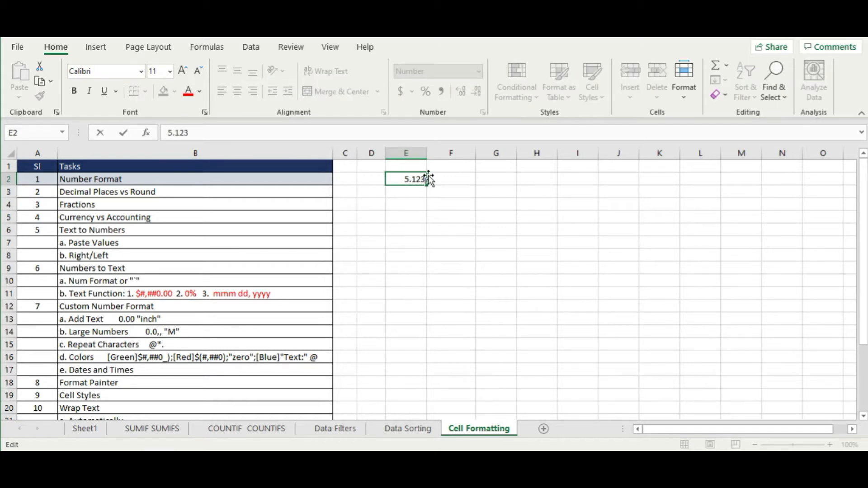
- Change E2 to 5.123456 and experiment with how many decimals it displays
type(".12345")
key("Return")
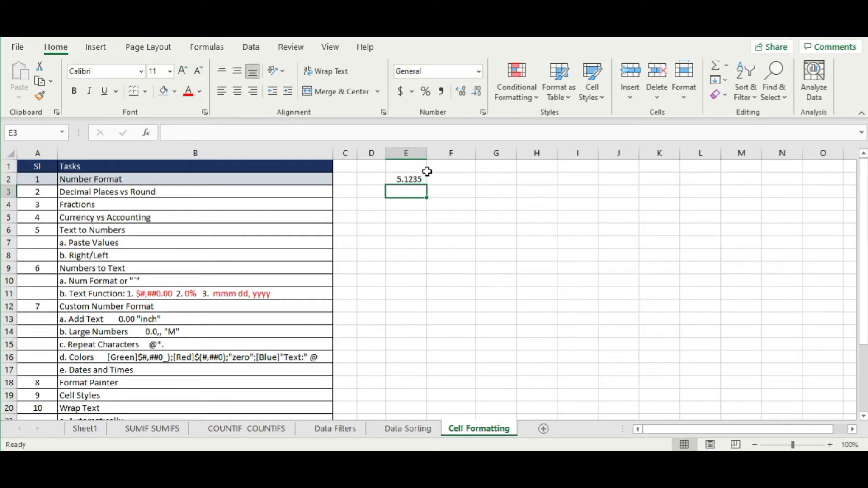
left_click(413, 179)
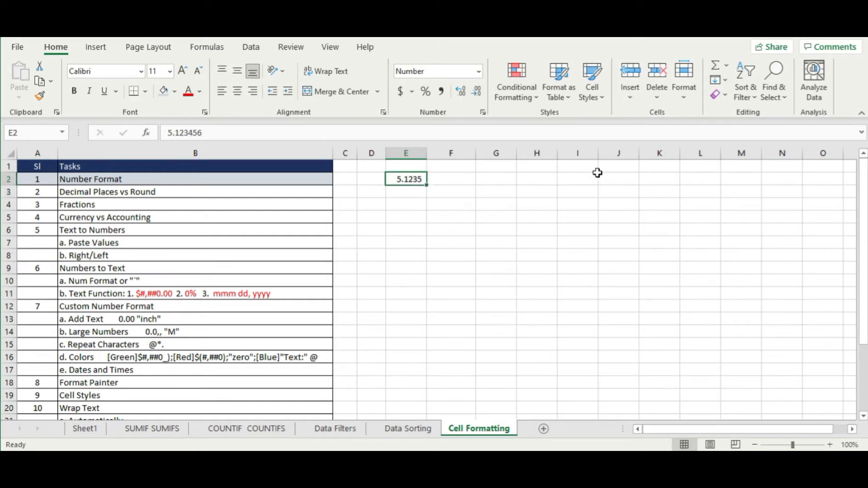
left_click(478, 92)
left_click(462, 94)
left_click(462, 94)
left_click(462, 94)
left_click(462, 94)
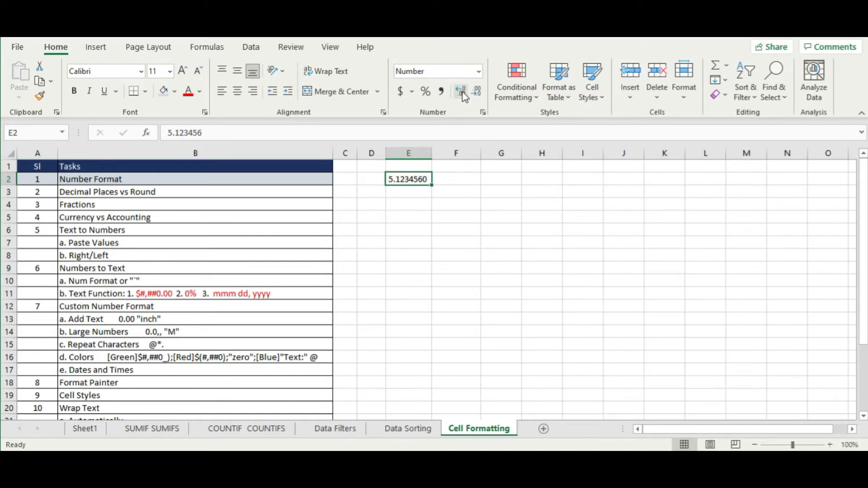
left_click(464, 94)
left_click(464, 94)
left_click(463, 94)
left_click(477, 92)
left_click(478, 92)
left_click(478, 92)
left_click(478, 92)
left_click(478, 92)
- Select the Decimal Places vs Round row, then trim E2's display to two decimals, 5.12
left_click(478, 192)
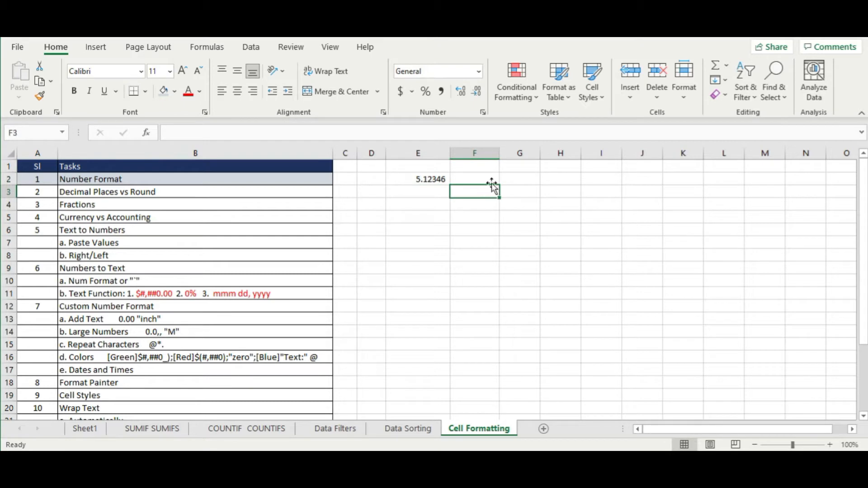
left_click(497, 178)
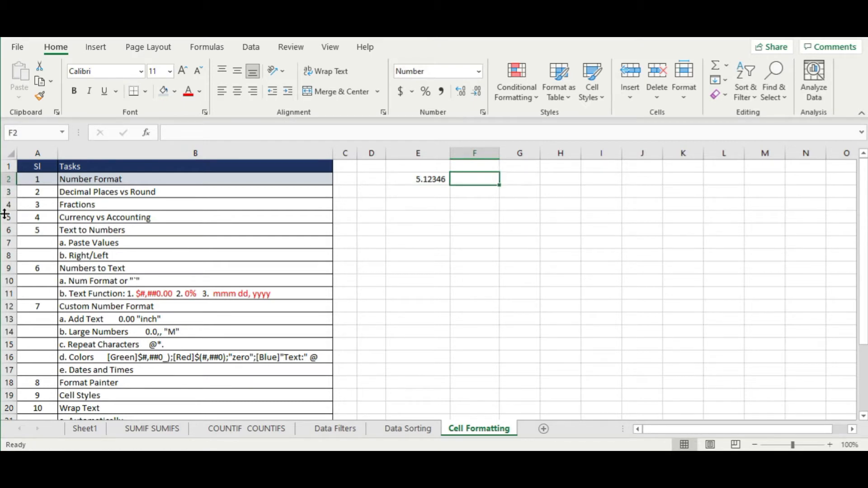
left_click(34, 195)
left_click_drag(33, 195, 100, 193)
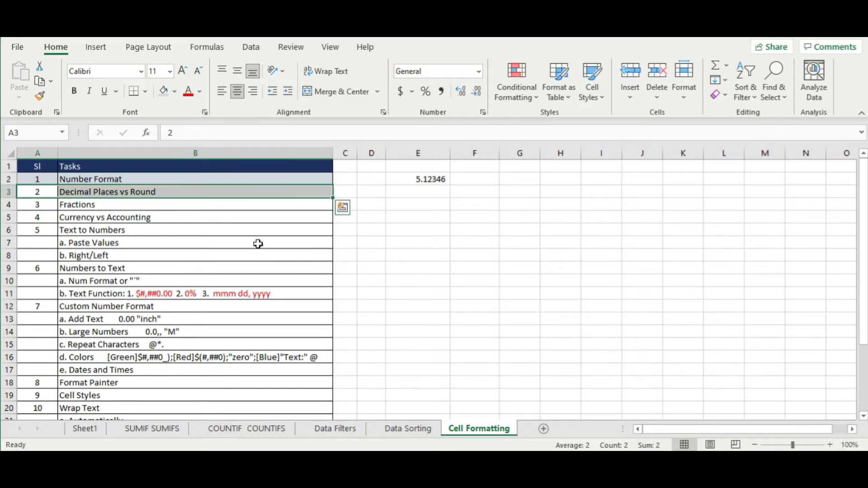
left_click(472, 248)
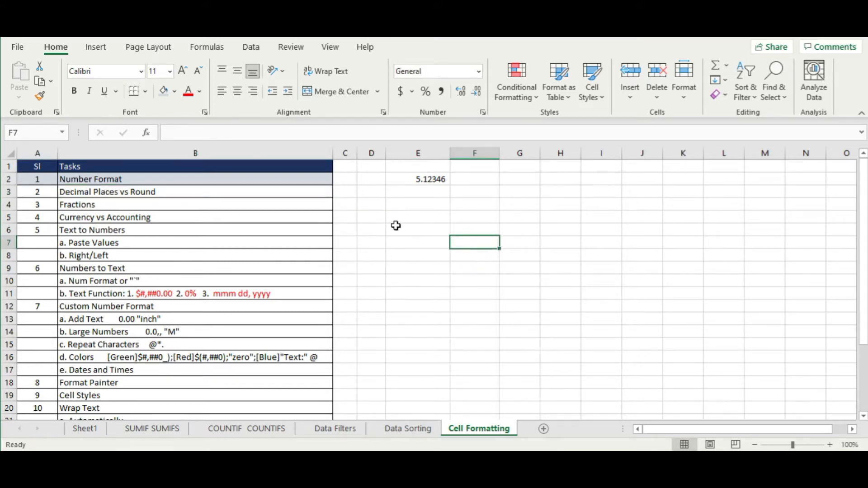
left_click(415, 179)
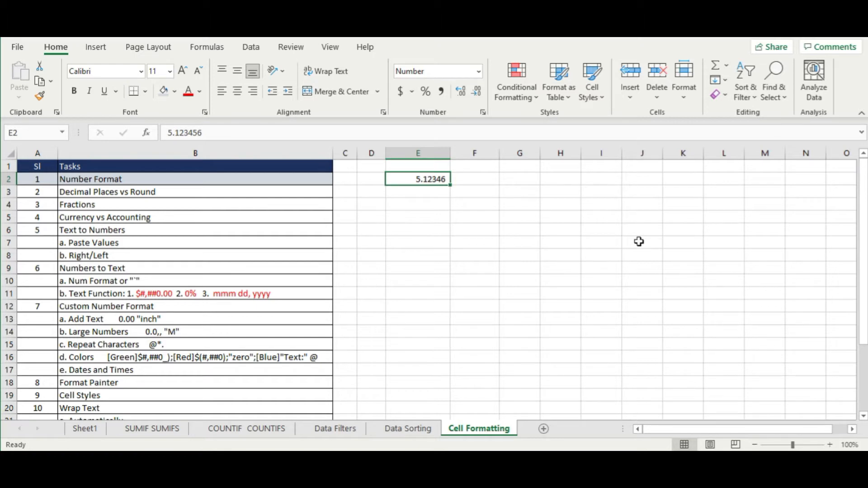
left_click(477, 93)
left_click(477, 92)
left_click(477, 93)
left_click(466, 217)
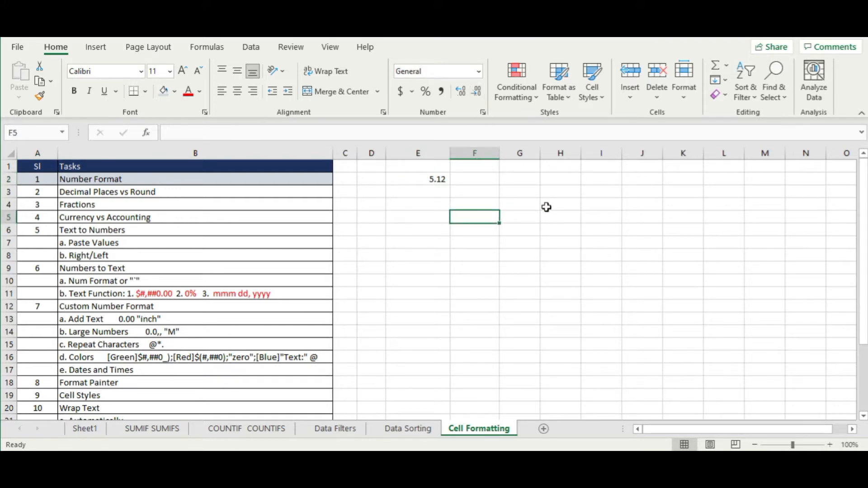
right_click(413, 180)
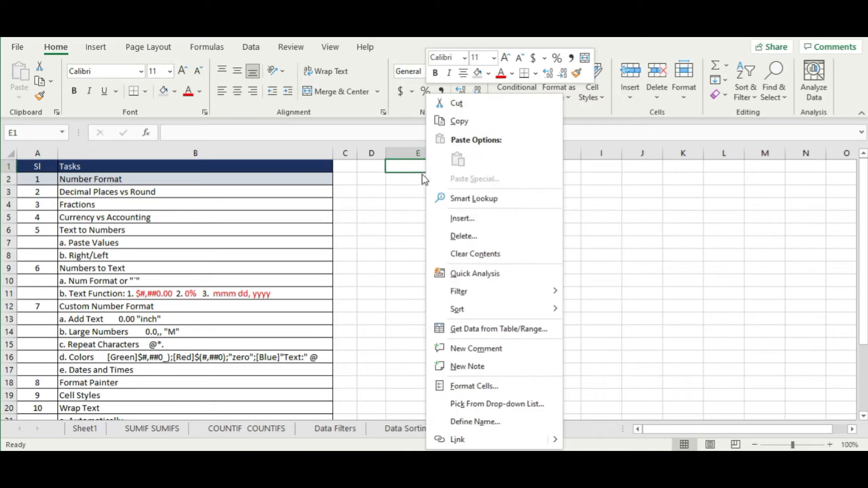
left_click(520, 386)
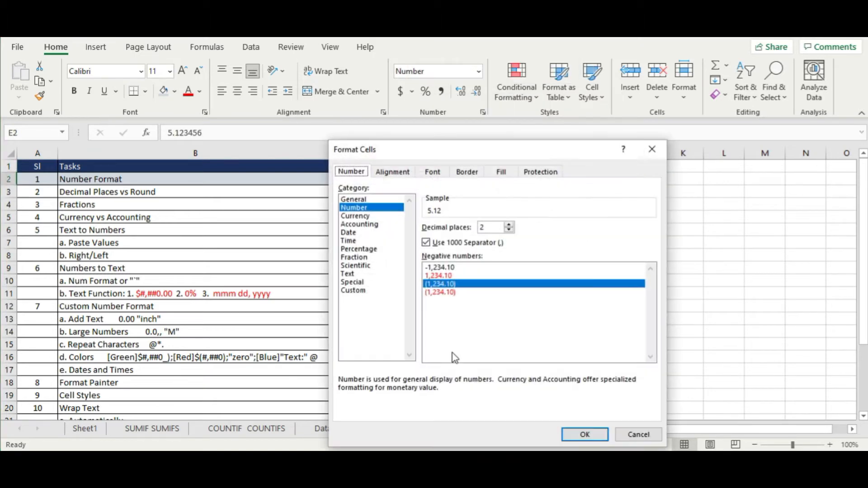
left_click(510, 225)
left_click(510, 225)
left_click(511, 230)
left_click(511, 230)
left_click(511, 230)
left_click(510, 225)
left_click(510, 225)
left_click(511, 230)
left_click(585, 434)
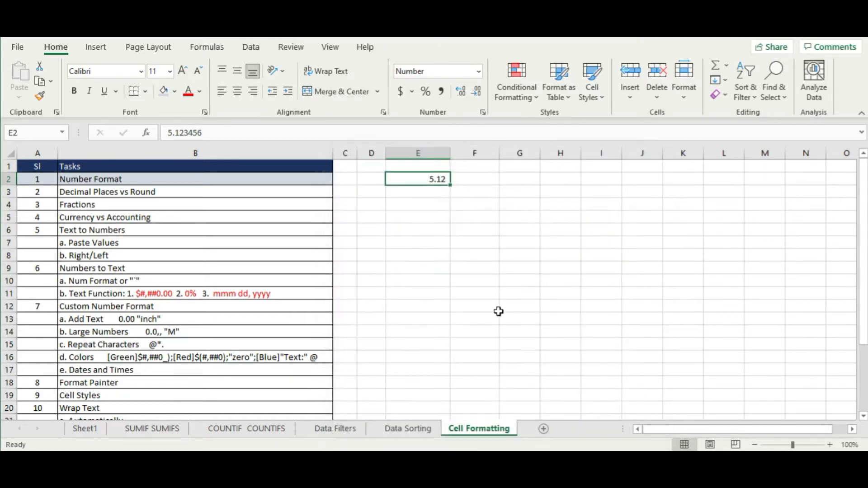
left_click(586, 245)
left_click(416, 183)
left_click(465, 229)
left_click(422, 179)
left_click(640, 169)
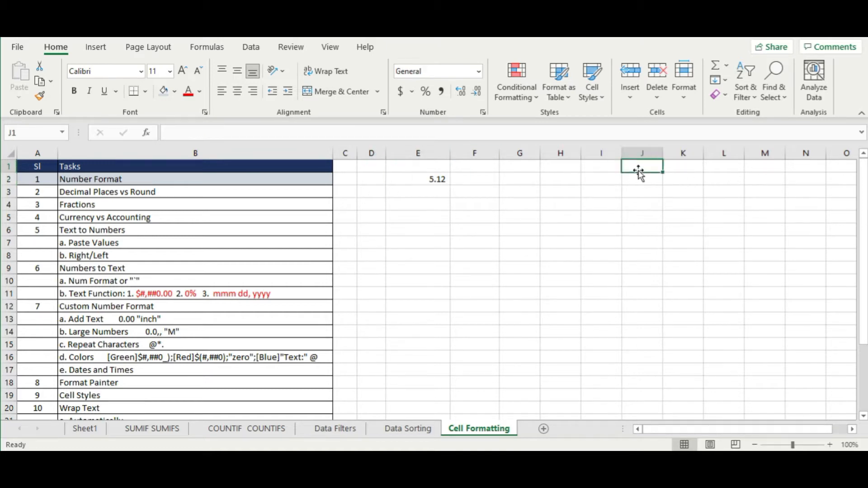
left_click(433, 183)
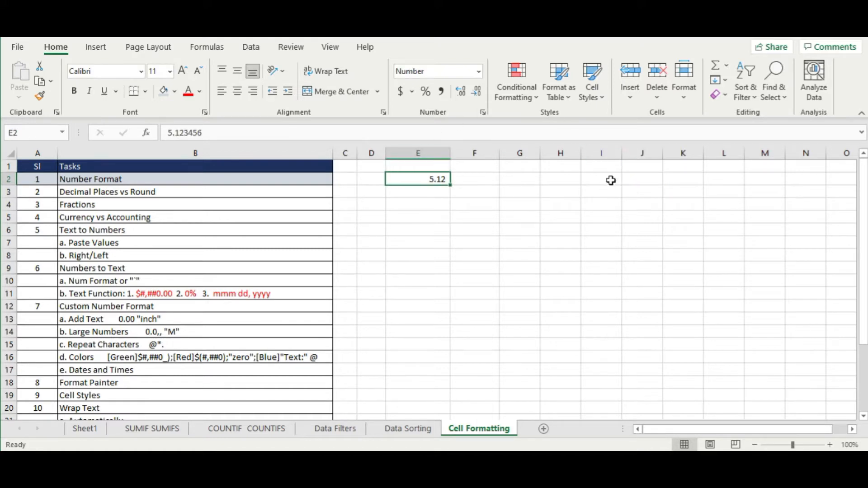
left_click(610, 180)
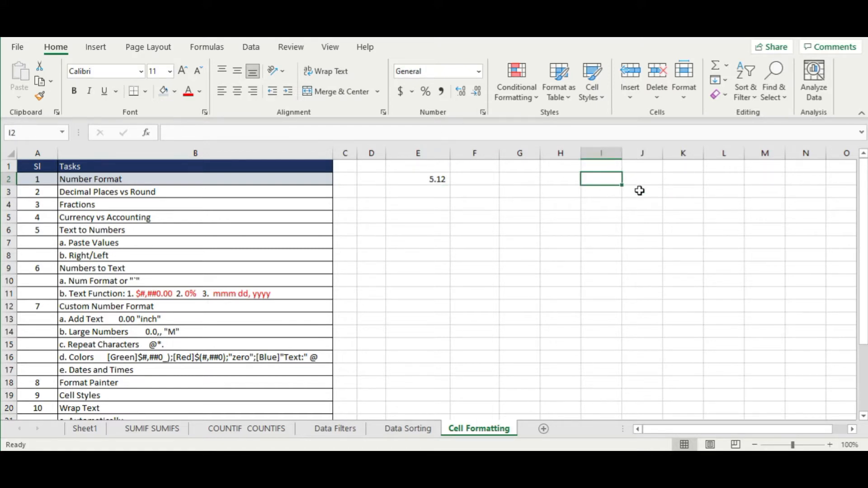
- Copy E2 and paste only its value into I2
left_click(424, 179)
right_click(425, 179)
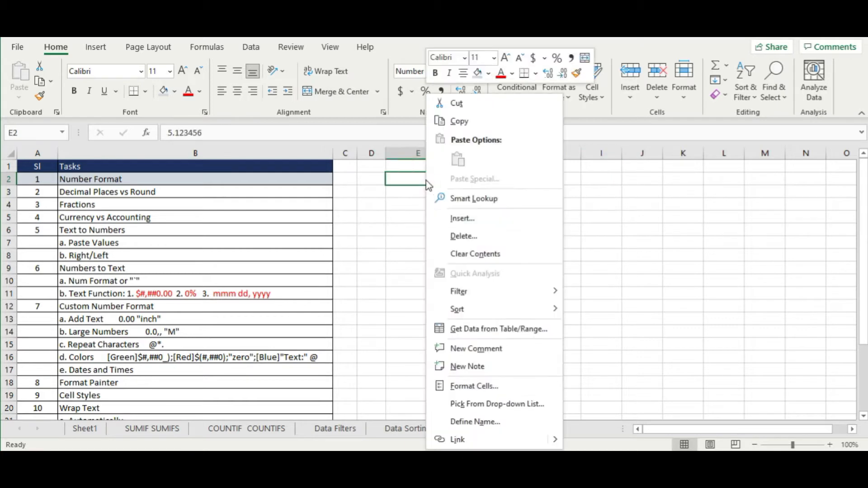
left_click(462, 121)
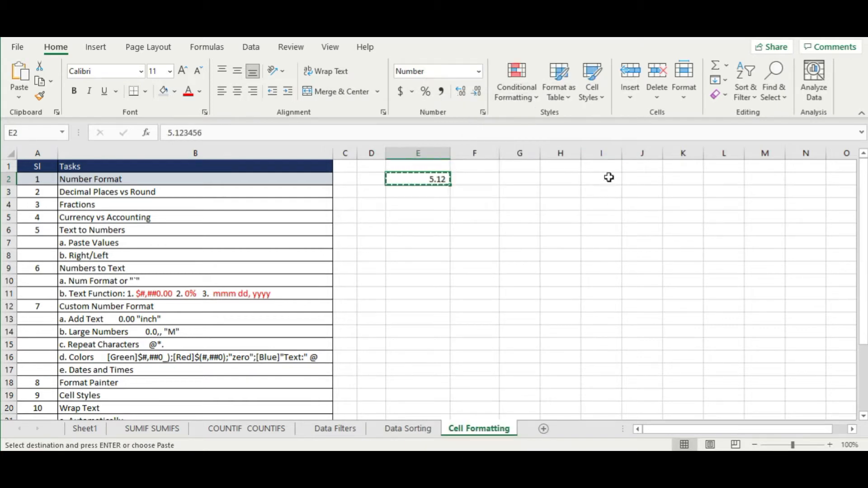
right_click(610, 178)
left_click(661, 159)
left_click(685, 190)
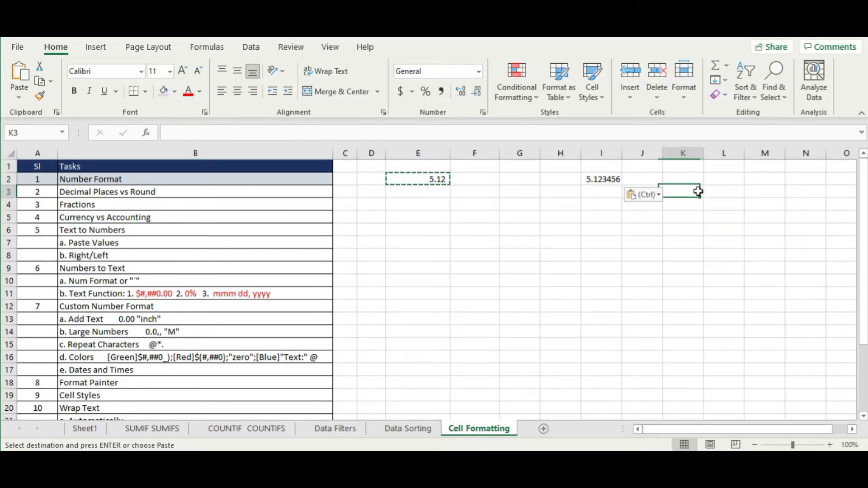
- End copy mode and compare I2's 5.123456 with E2's stored value
left_click(612, 179)
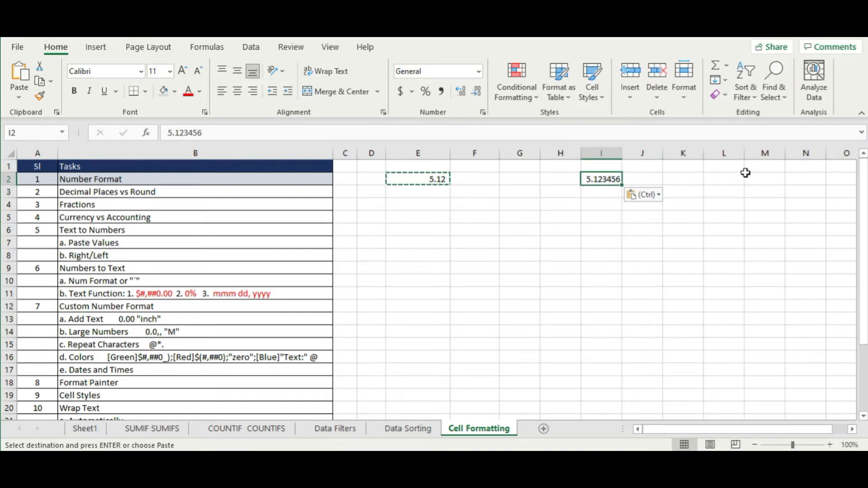
left_click(736, 207)
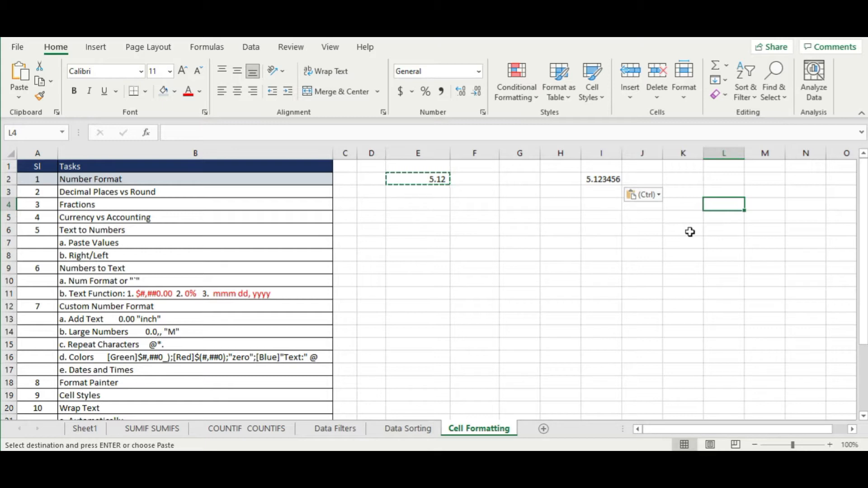
key("Escape")
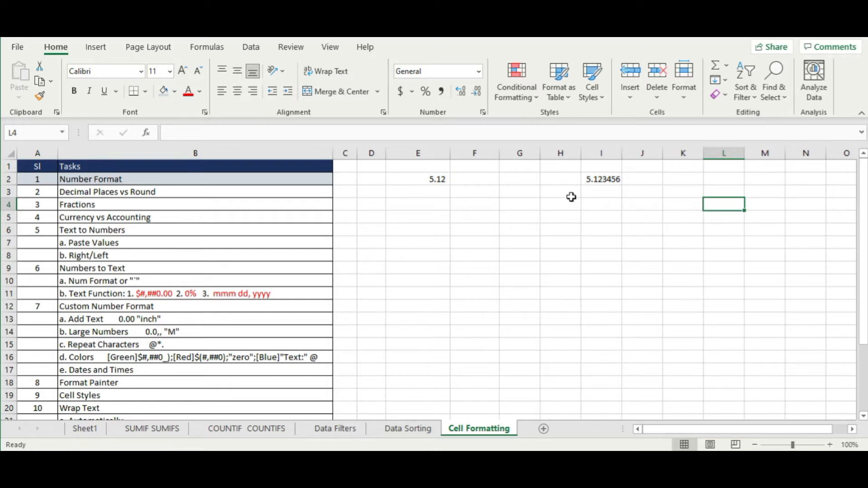
left_click(597, 181)
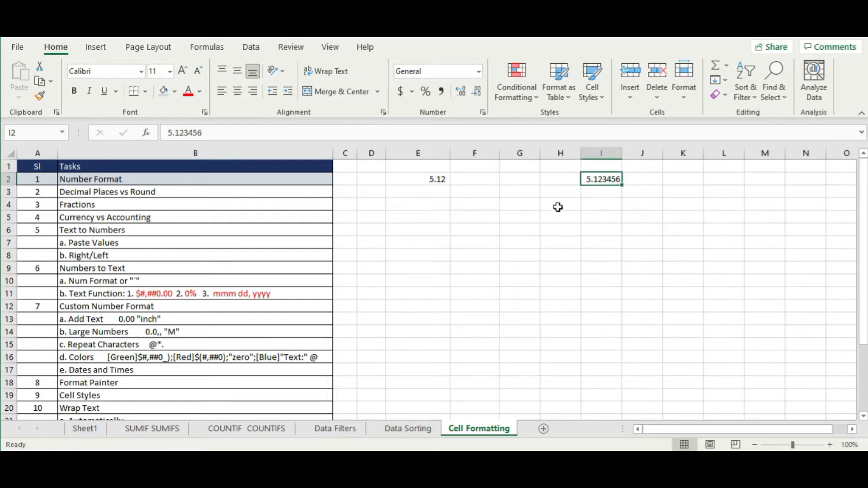
left_click(428, 181)
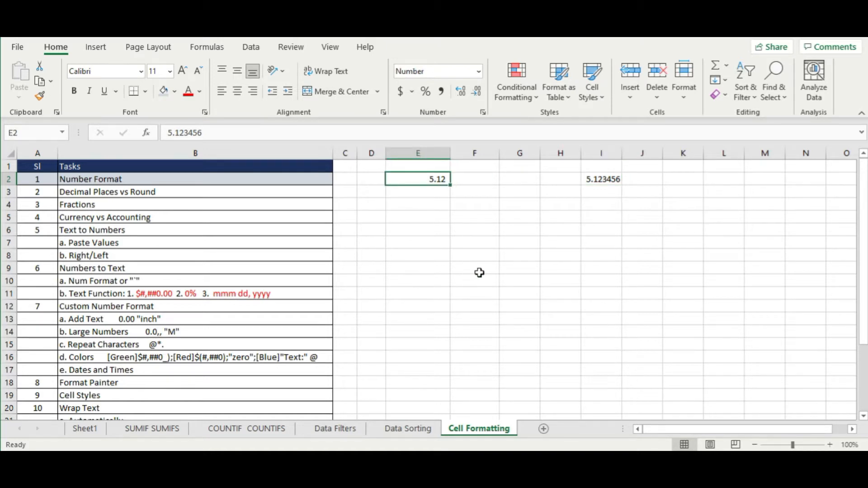
left_click(183, 195)
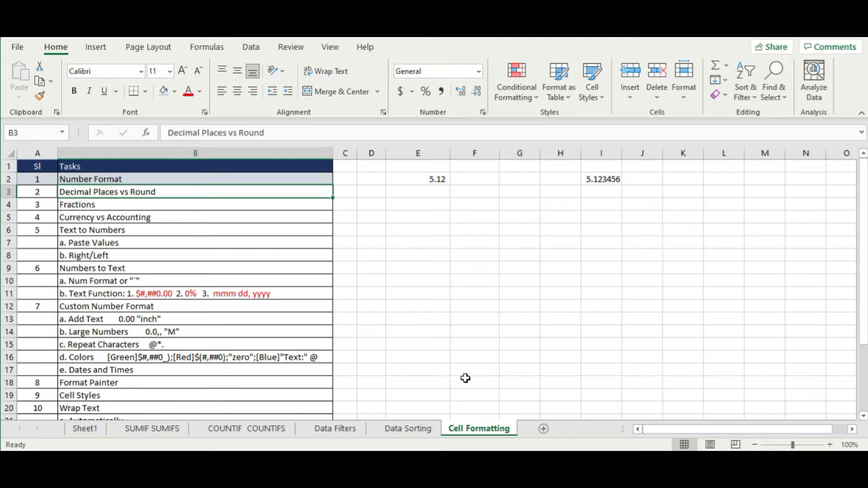
- Append ' function' to B3 so it reads 'Decimal Places vs Round function'
double_click(175, 190)
type("funmcti")
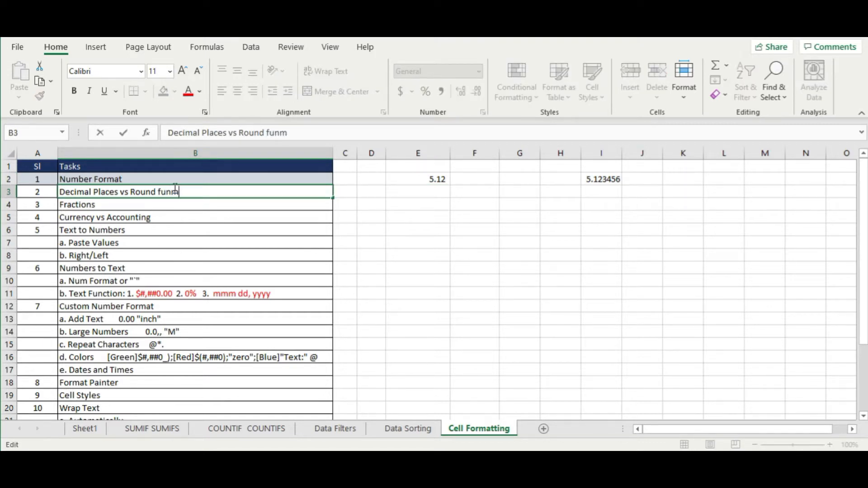
key("BackSpace")
key("BackSpace")
key("BackSpace")
type("ction")
key("Return")
left_click(362, 230)
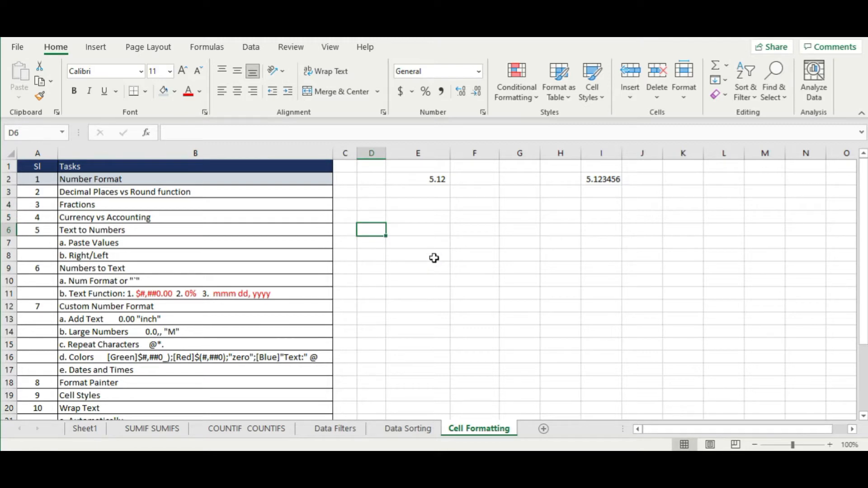
left_click(434, 183)
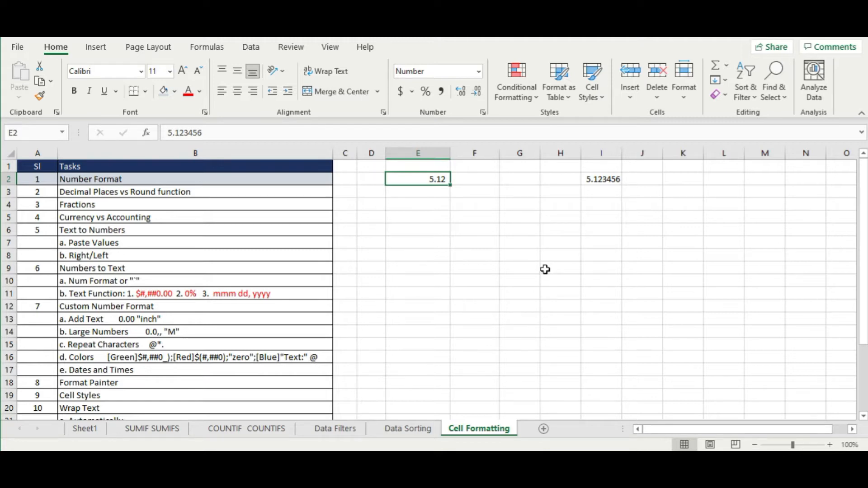
left_click(437, 195)
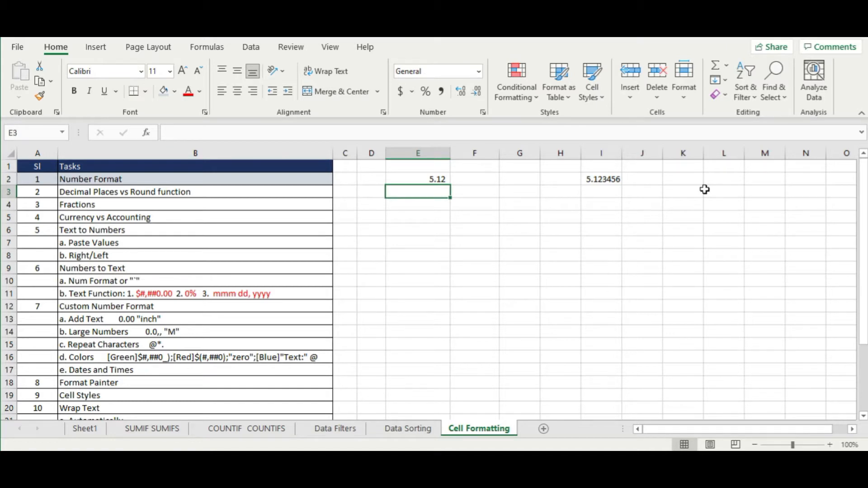
- Enter =ROUND(E2,2) in E3 so it shows 5.12
type("=roiu")
key("BackSpace")
key("BackSpace")
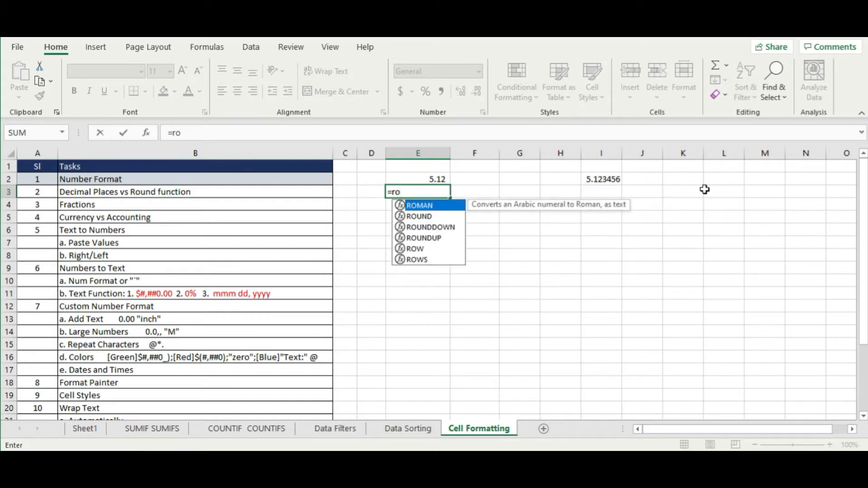
type("und")
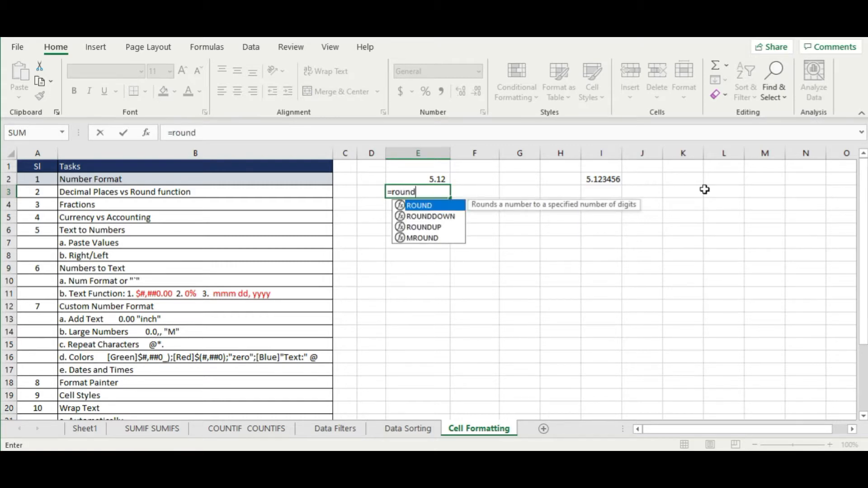
type("(")
key("Up")
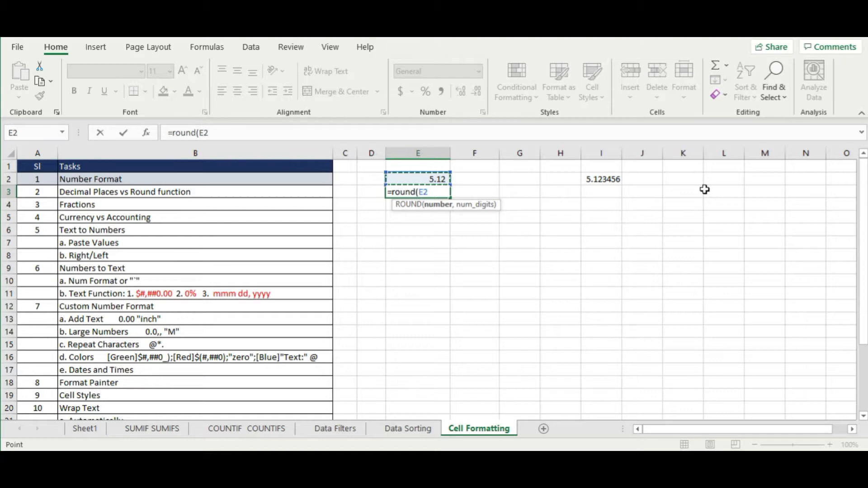
type(",2")
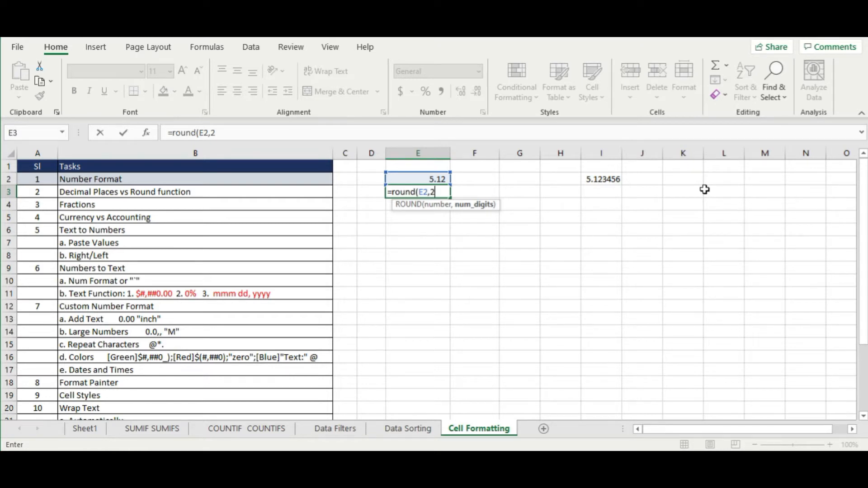
type(")")
key("Return")
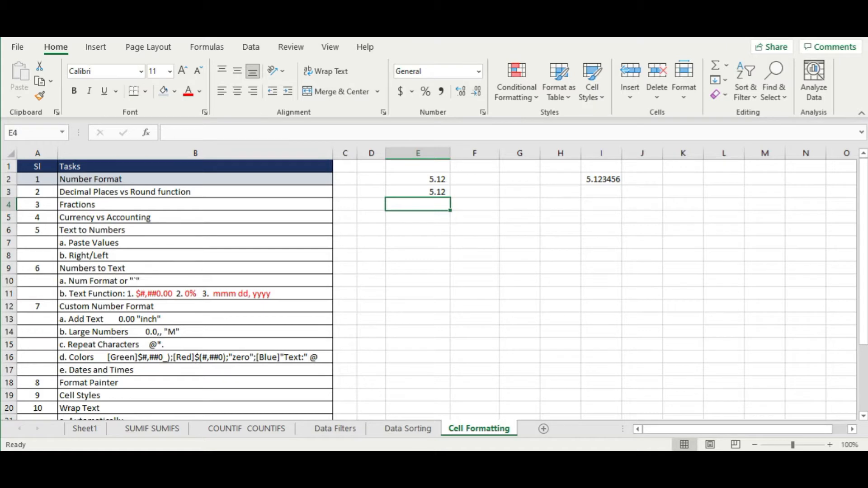
- Copy E3 and paste only its value, 5.12, into I3
left_click(438, 196)
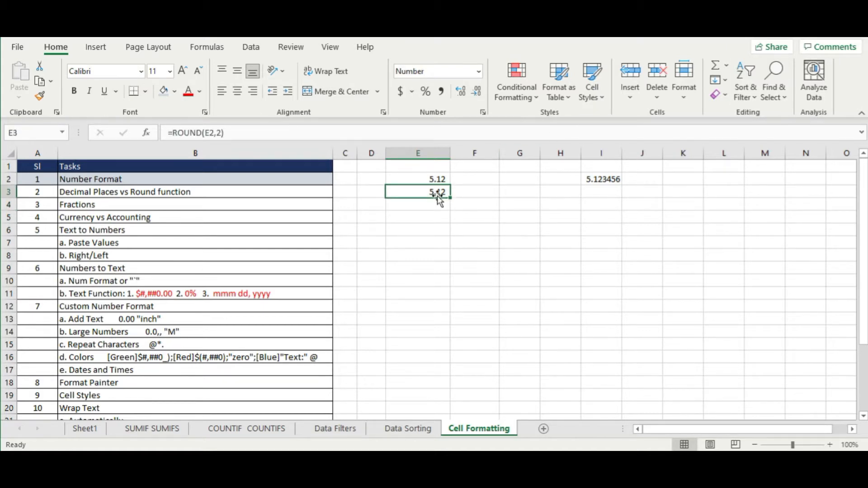
key("ctrl+c")
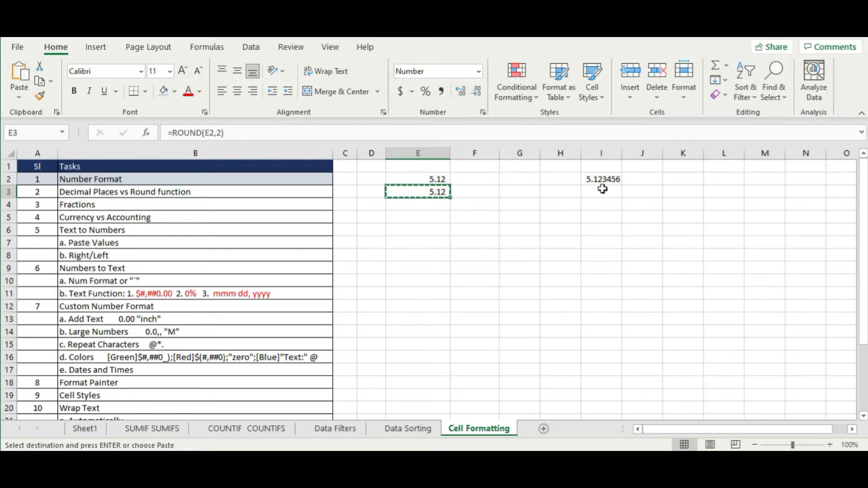
right_click(603, 189)
left_click(658, 162)
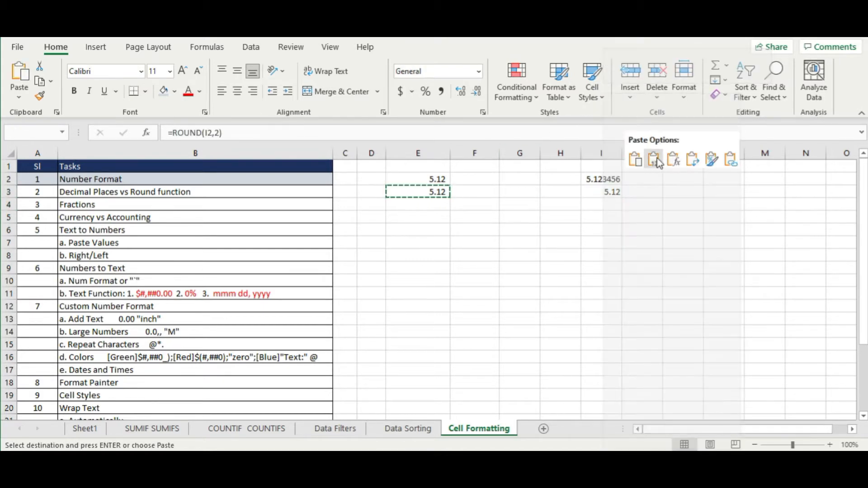
left_click(738, 240)
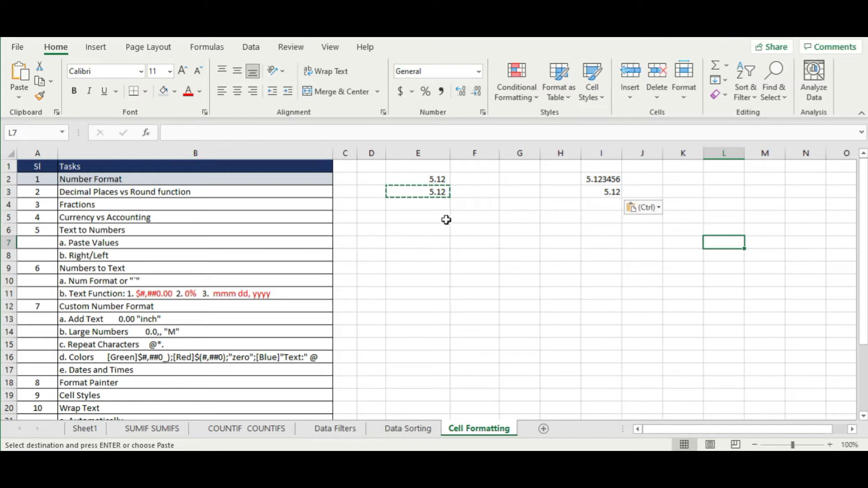
- Add one decimal place to E2 so it shows 5.123, comparing it with E3's 5.12
left_click(441, 192)
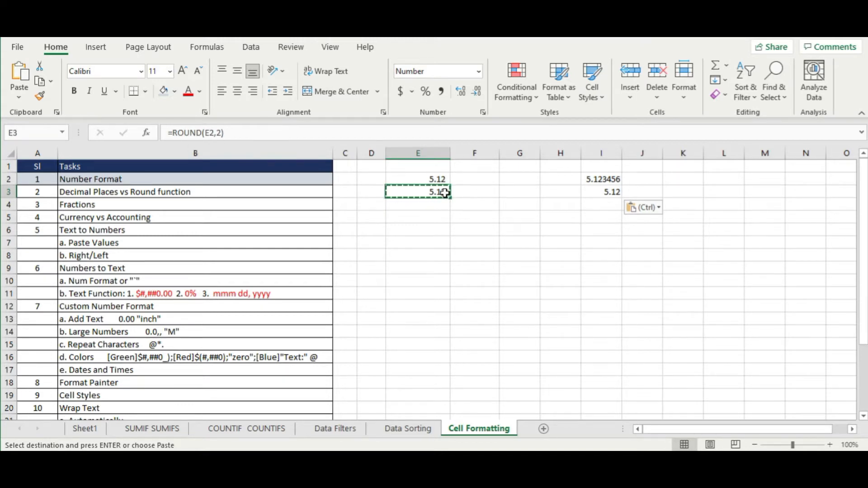
left_click(441, 180)
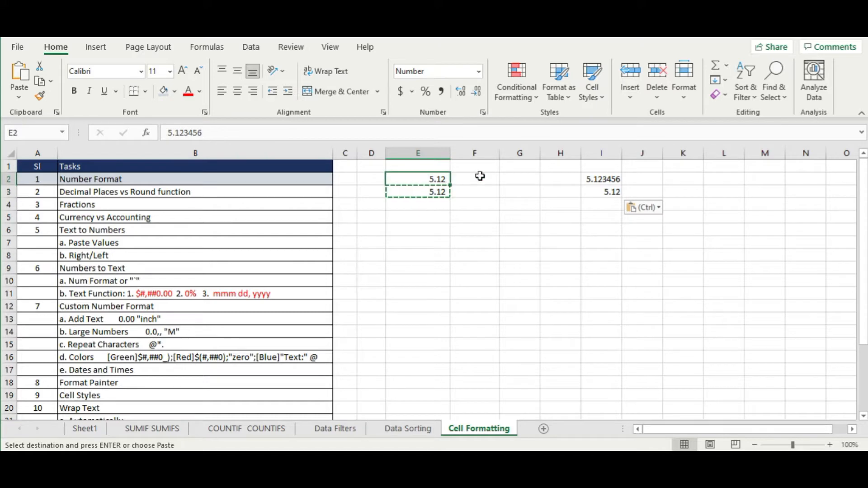
left_click(460, 91)
left_click(520, 255)
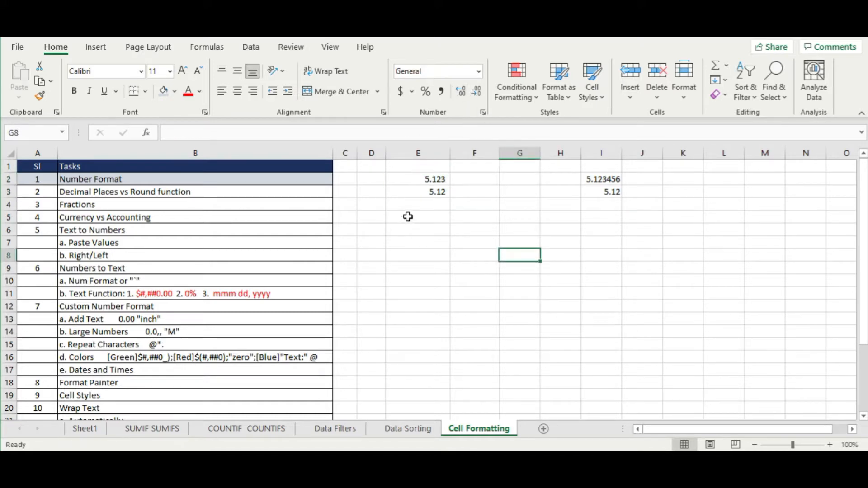
left_click(412, 195)
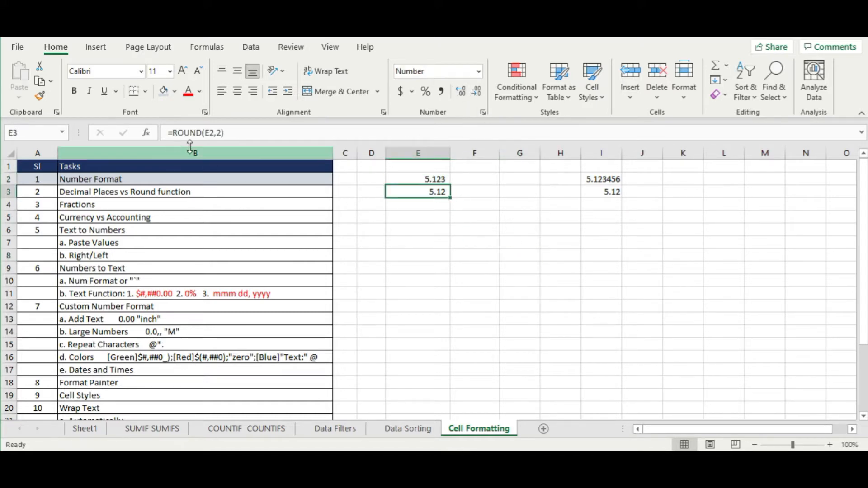
left_click(445, 177)
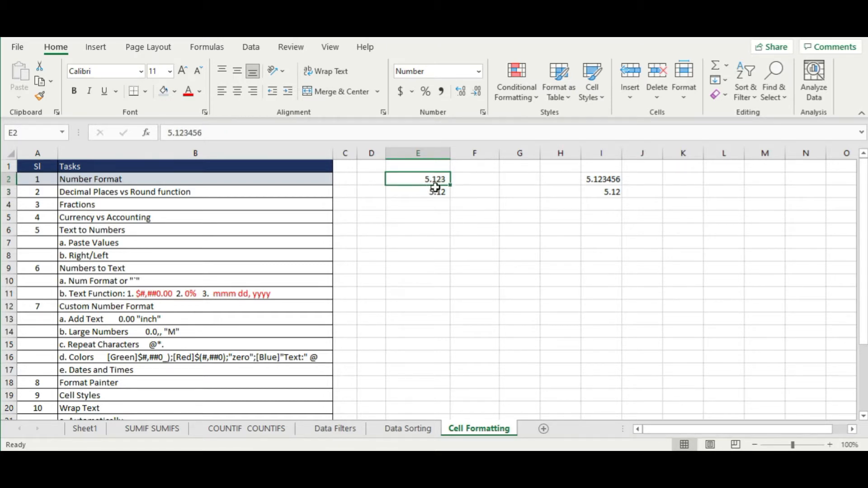
left_click(441, 196)
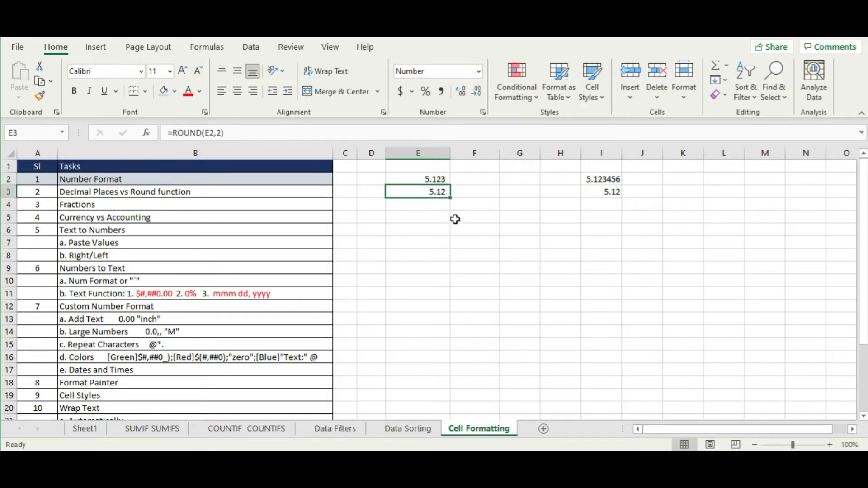
left_click(454, 215)
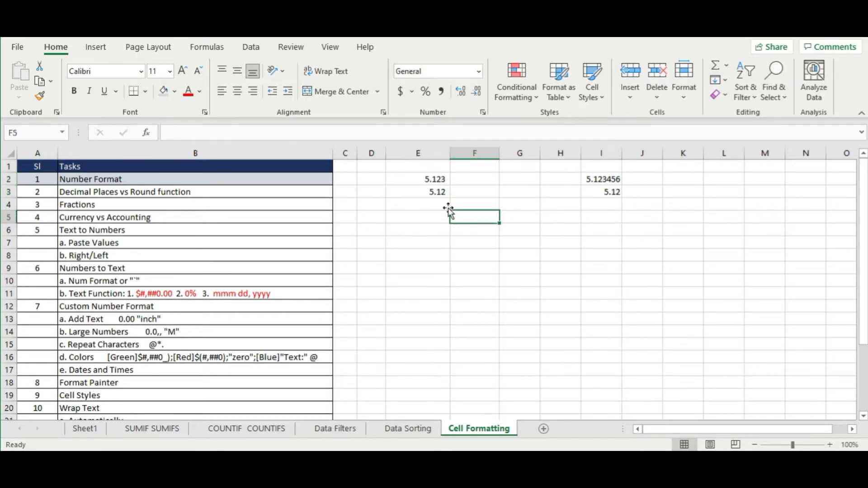
- Change E2 to 5.126456 so E3's ROUND result becomes 5.13
double_click(443, 179)
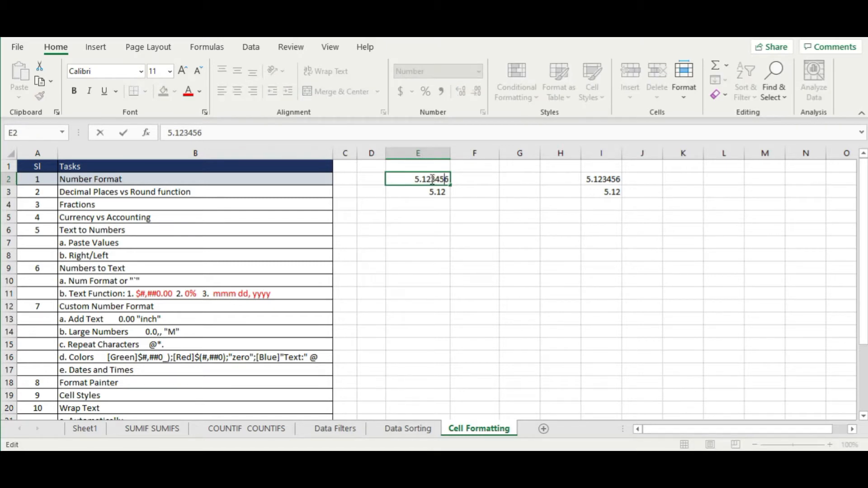
left_click_drag(431, 179, 438, 179)
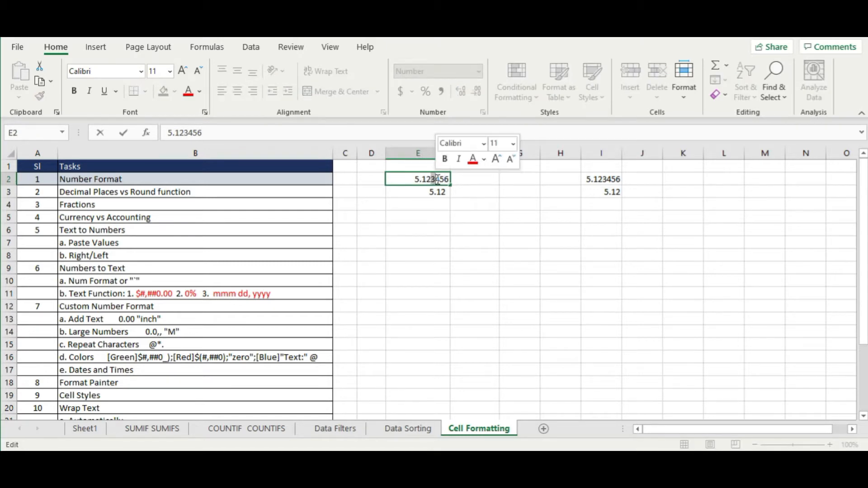
type("6")
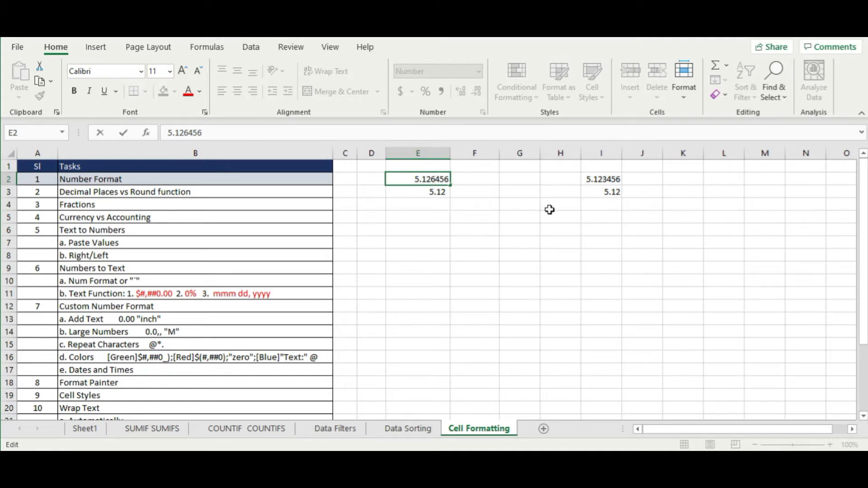
key("Return")
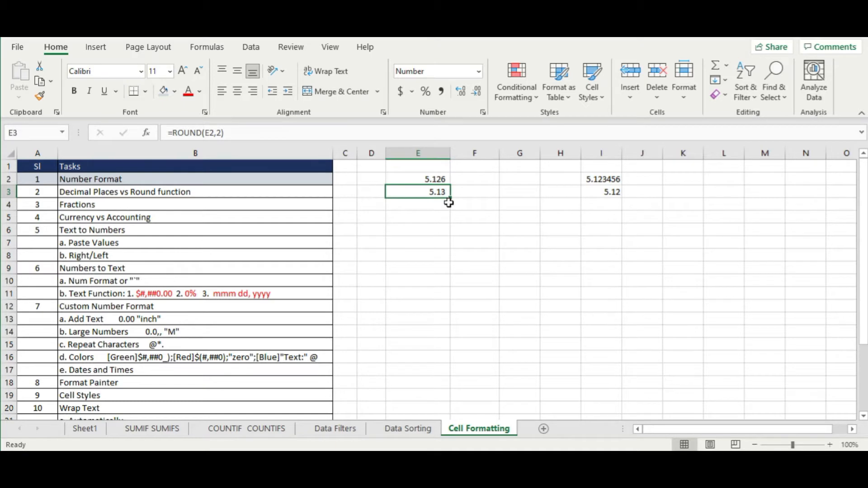
- Change E2 to 5.124456 so E3 rounds back to 5.12
double_click(446, 179)
left_click_drag(402, 179, 407, 178)
type("445")
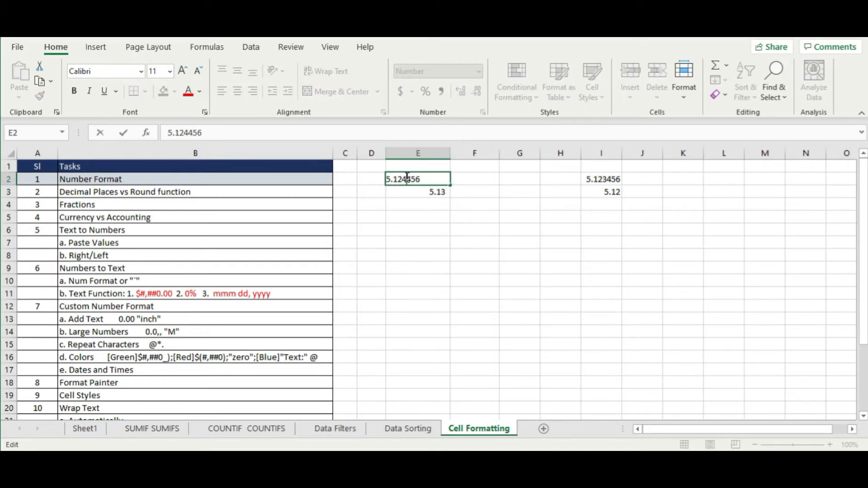
key("Return")
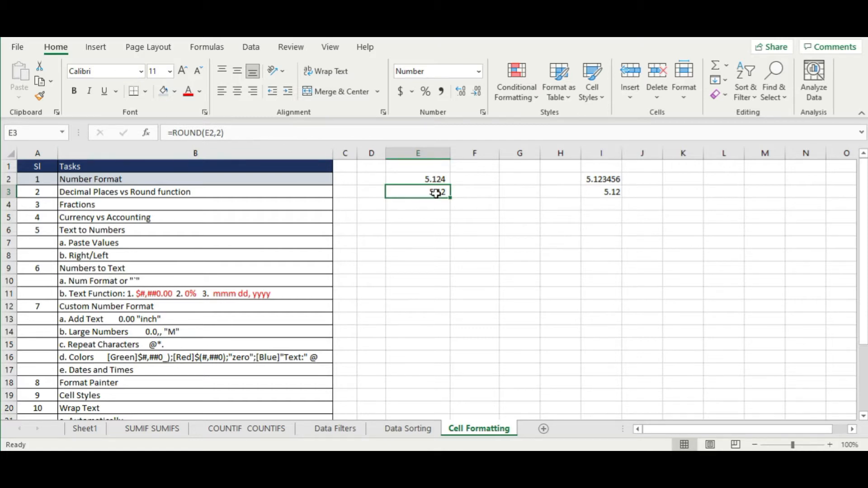
- Change E3's formula to =ROUNDUP(E2,2), which gives 5.13
left_click(199, 132)
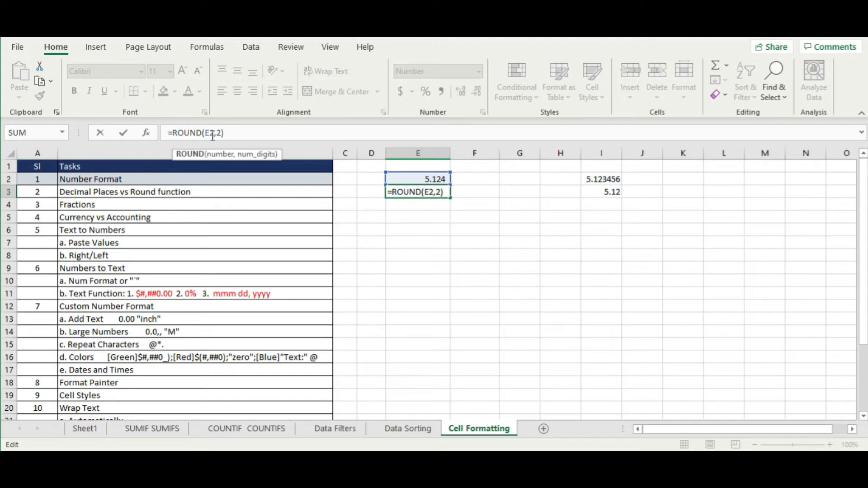
left_click(206, 131)
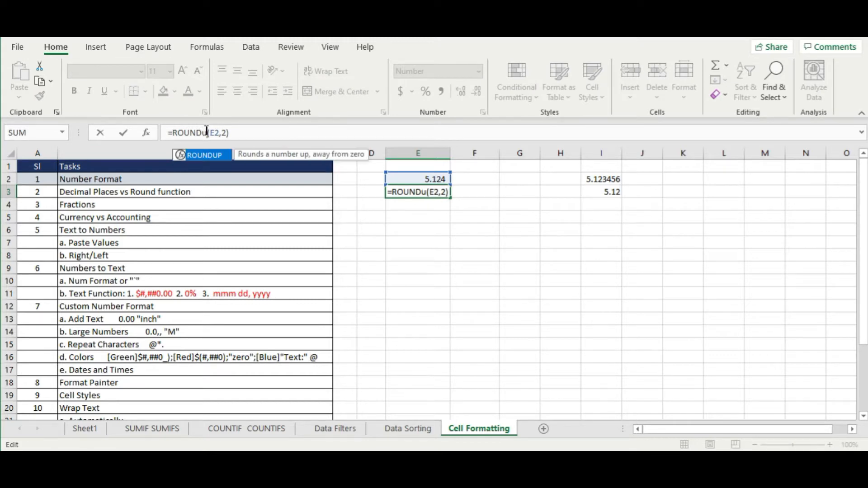
type("UP")
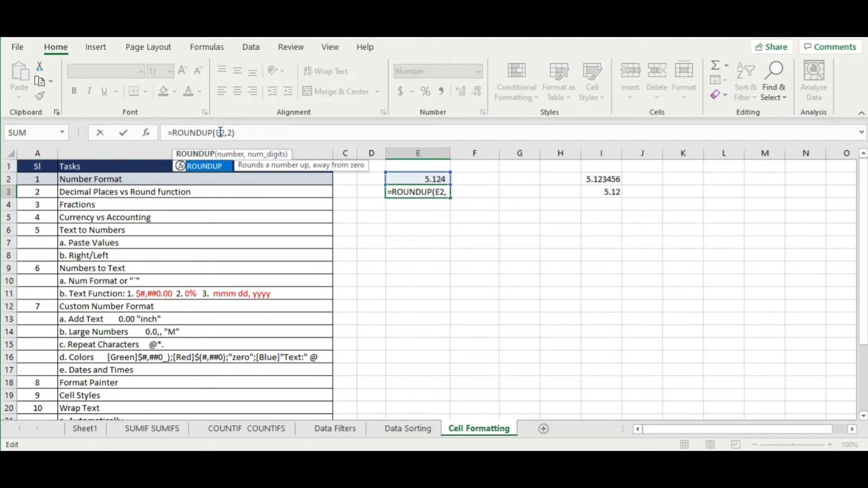
key("Return")
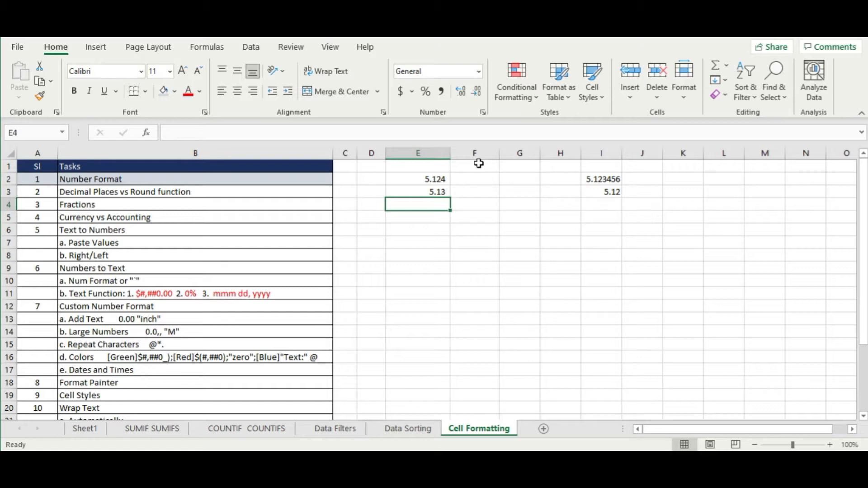
- Change E3's formula to =ROUNDDOWN(E2,2), which shows 5.12
left_click(432, 192)
left_click_drag(202, 135, 213, 134)
type("DOWN(E2,2")
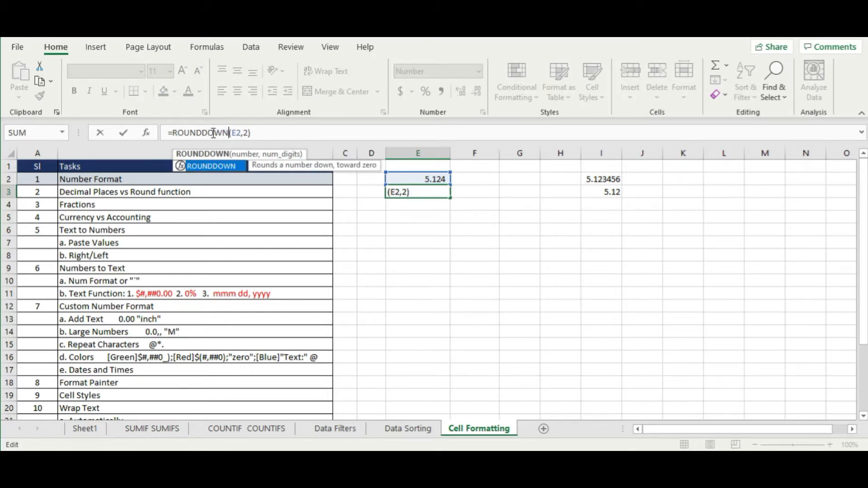
key("Return")
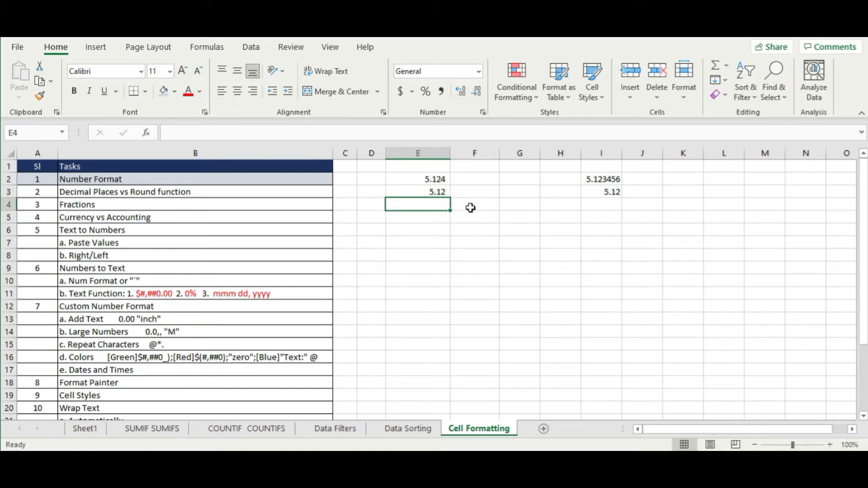
- Compare E2 with E3, then clear the rounding example values from E2:I3
left_click(552, 284)
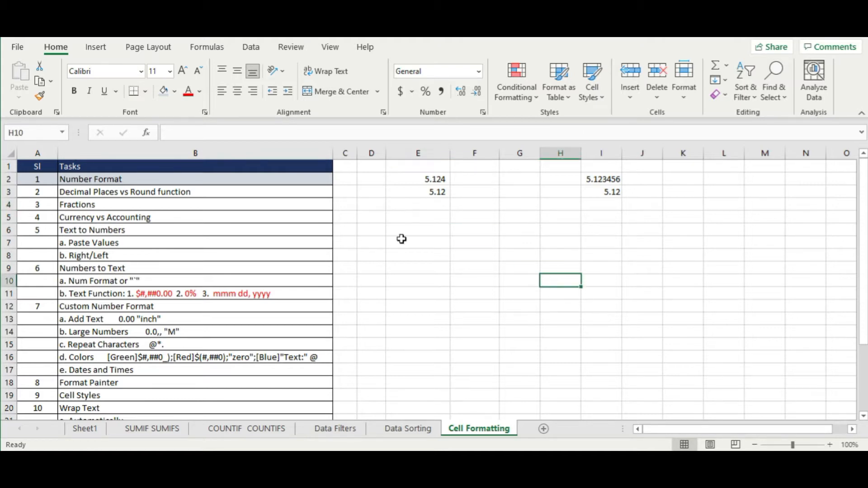
left_click(432, 177)
left_click(425, 188)
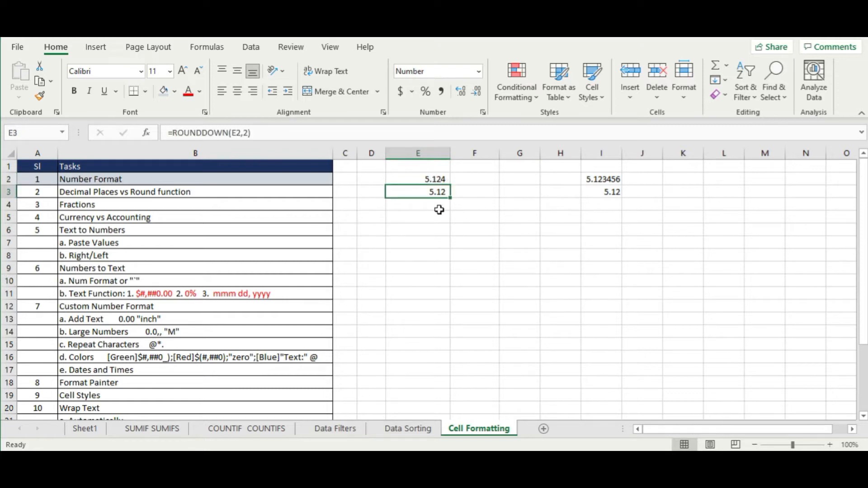
left_click(433, 179)
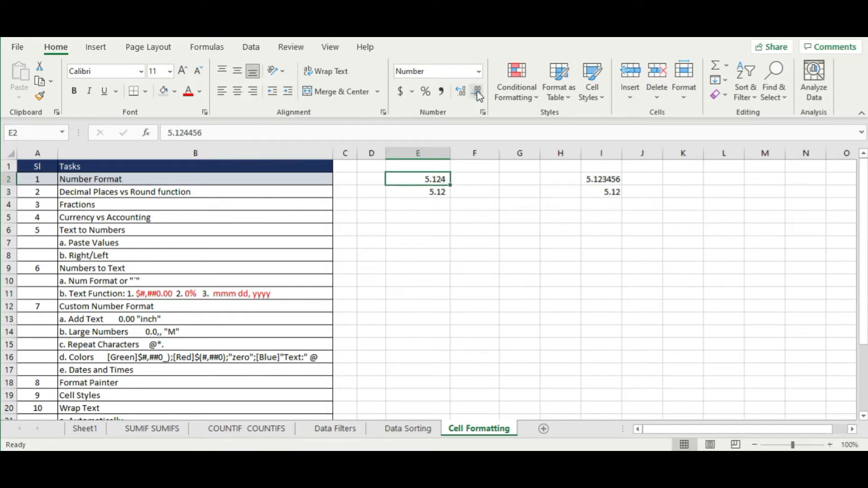
left_click(462, 207)
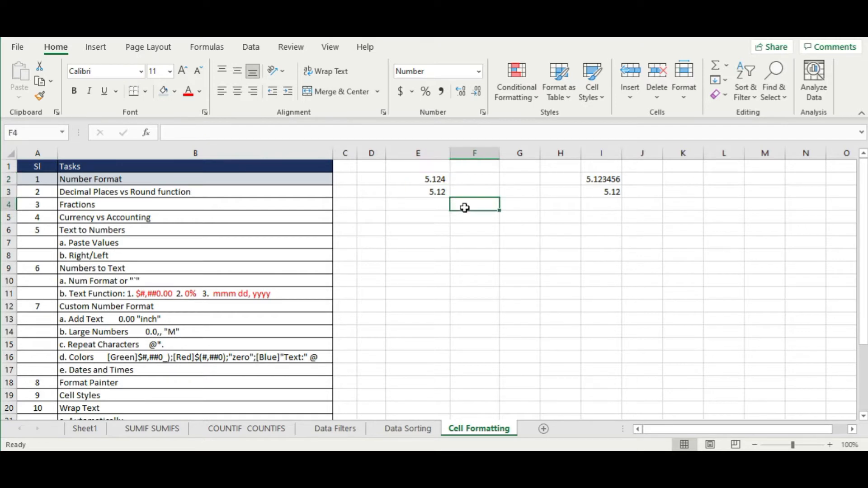
left_click_drag(430, 178, 609, 193)
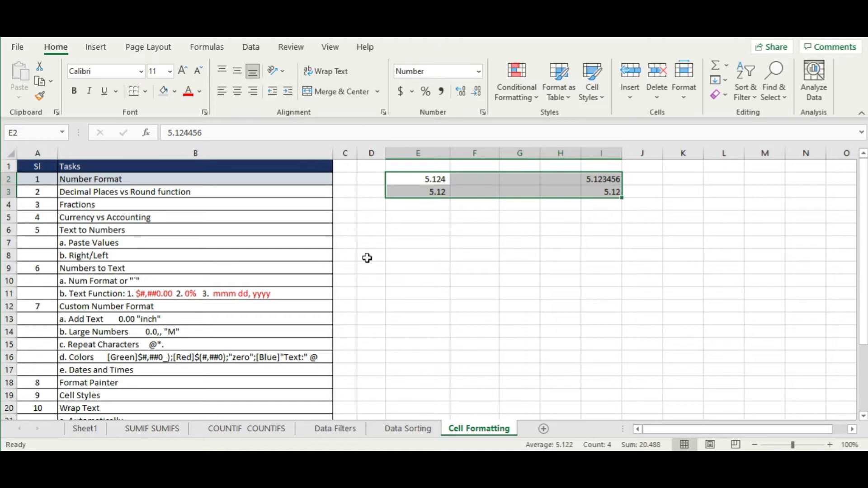
key("Delete")
left_click(368, 257)
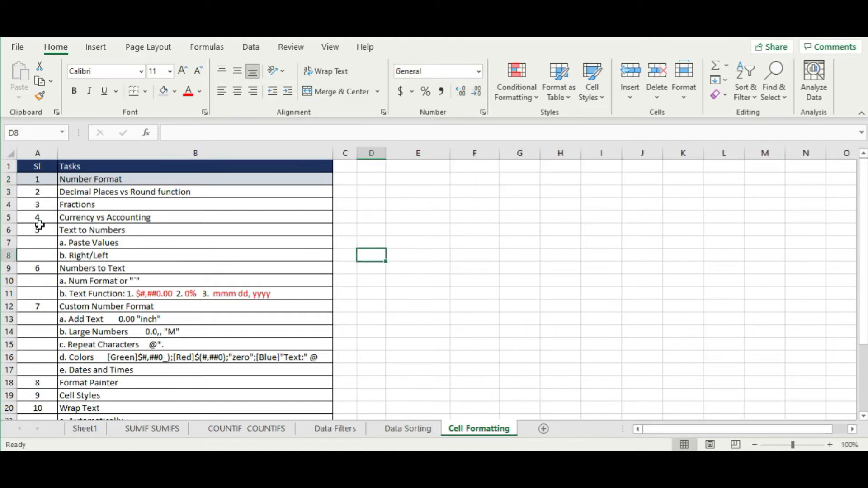
- Shade A3:B3, the Decimal Places vs Round function row, light blue like row 2
left_click_drag(39, 192, 159, 192)
left_click(164, 91)
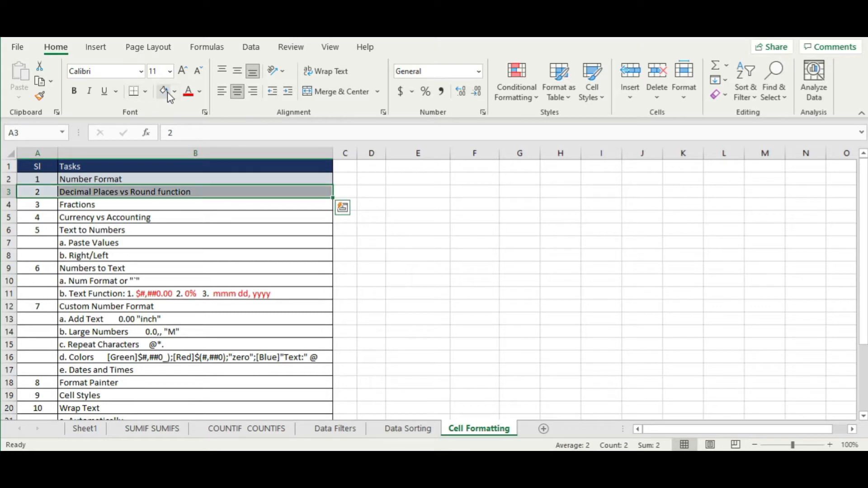
left_click(160, 243)
left_click(71, 204)
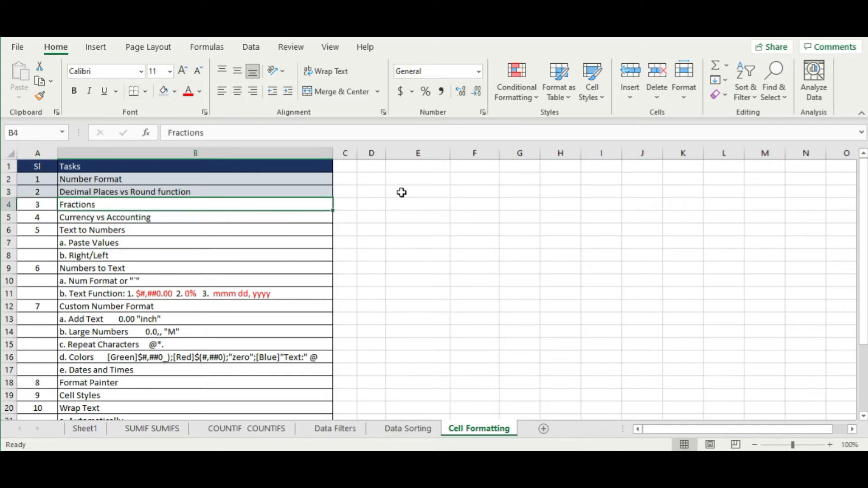
left_click(422, 180)
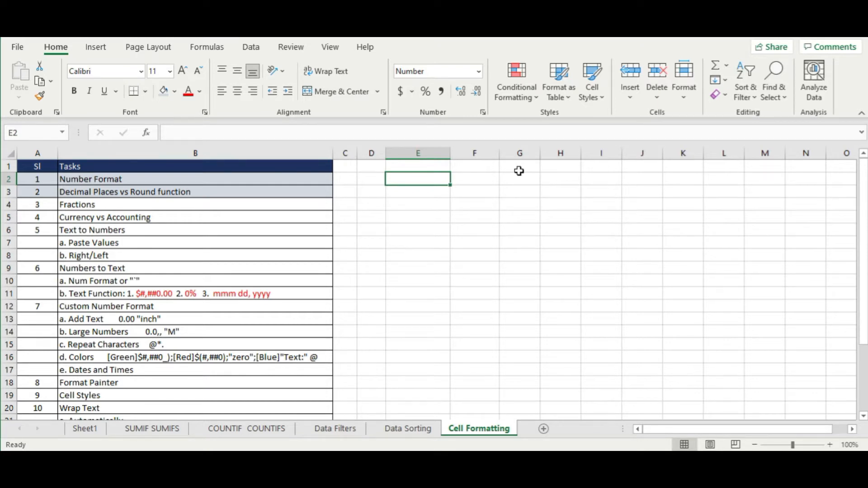
- Enter 1/4 and then 2/10 in F3, and Excel converts each to a date
key("Right")
key("Down")
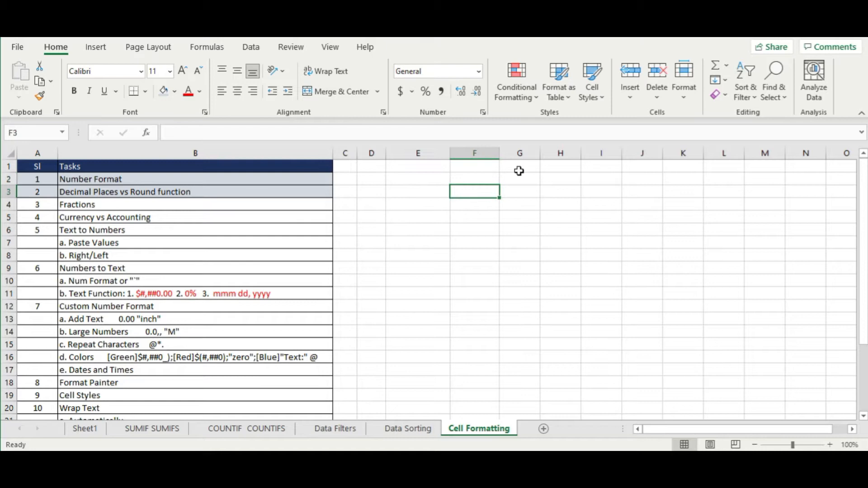
type("1/4")
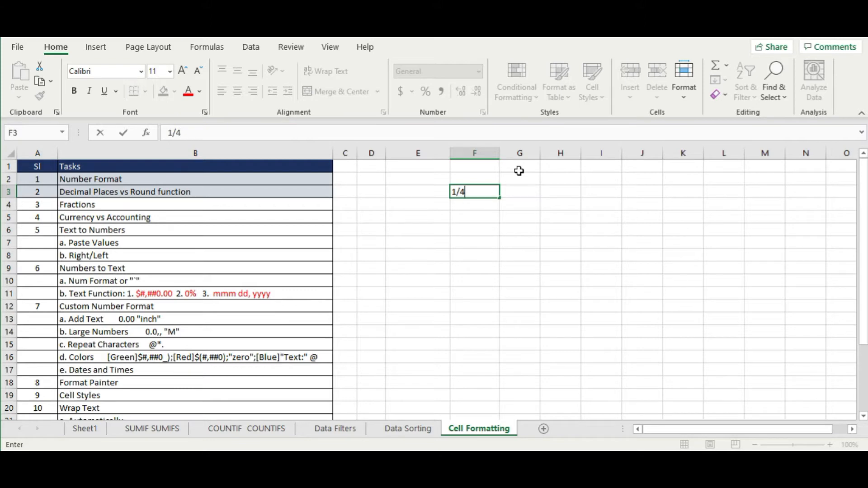
key("Return")
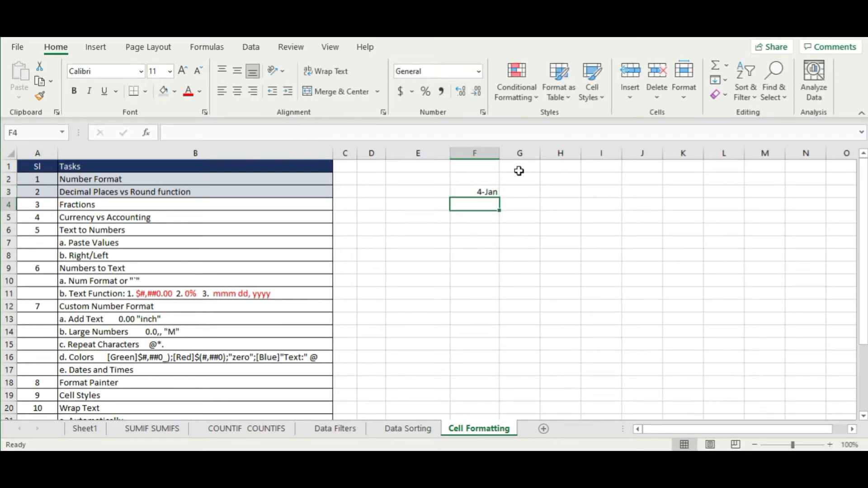
key("Up")
type("2")
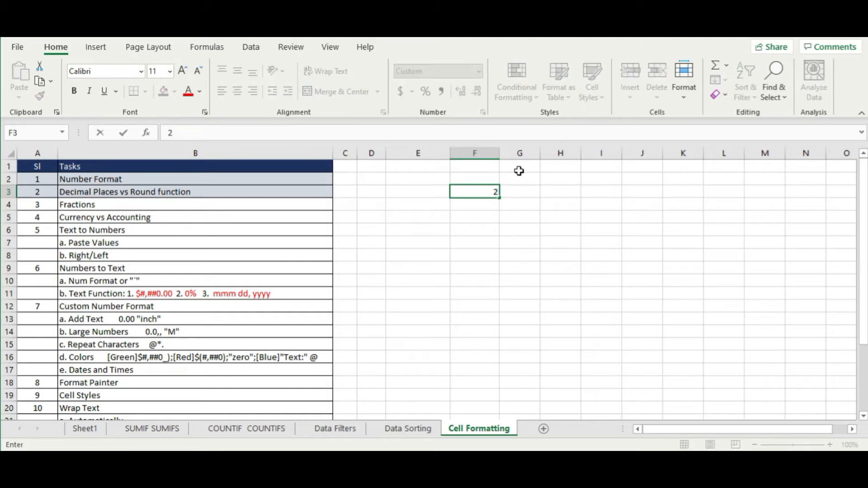
type("/")
key("Return")
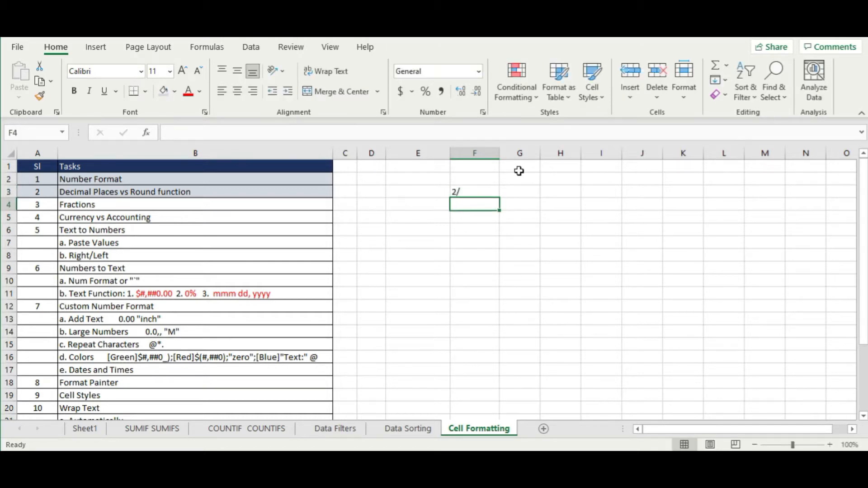
key("Up")
key("F2")
type("10")
key("Return")
key("Up")
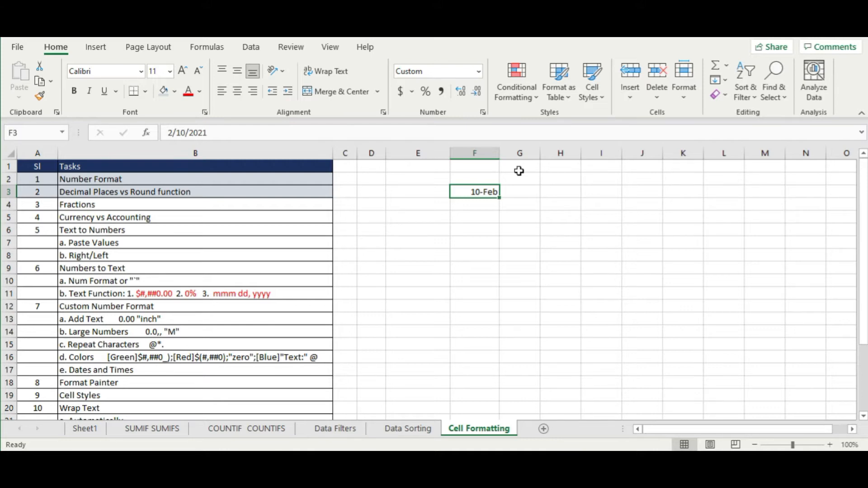
- Enter 0 1/4 and then 2/3 in F3 so Excel stores them as fractions
type("0")
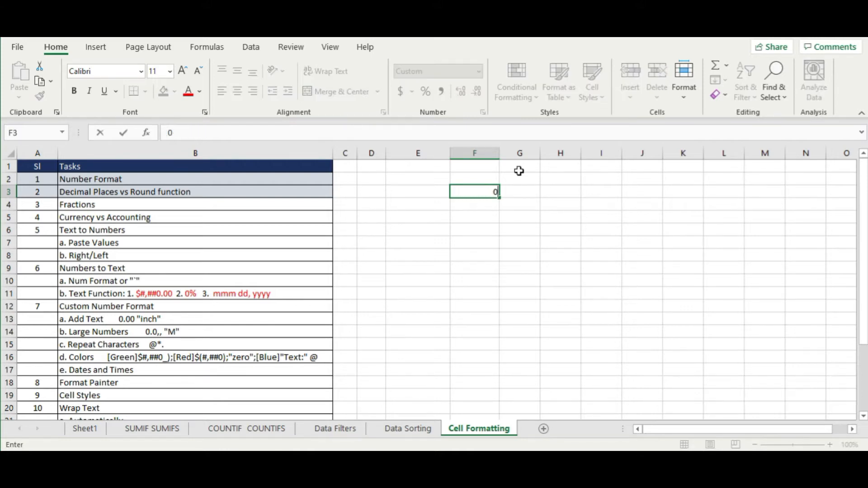
type(" 1/4")
key("Return")
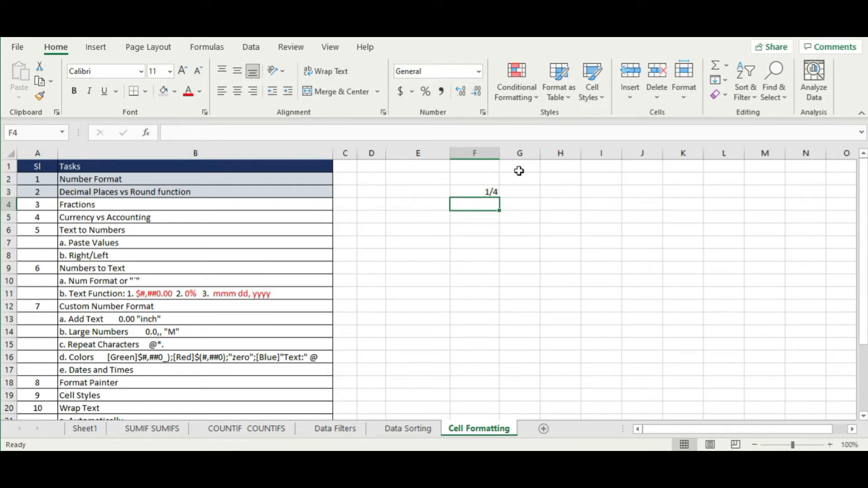
key("Up")
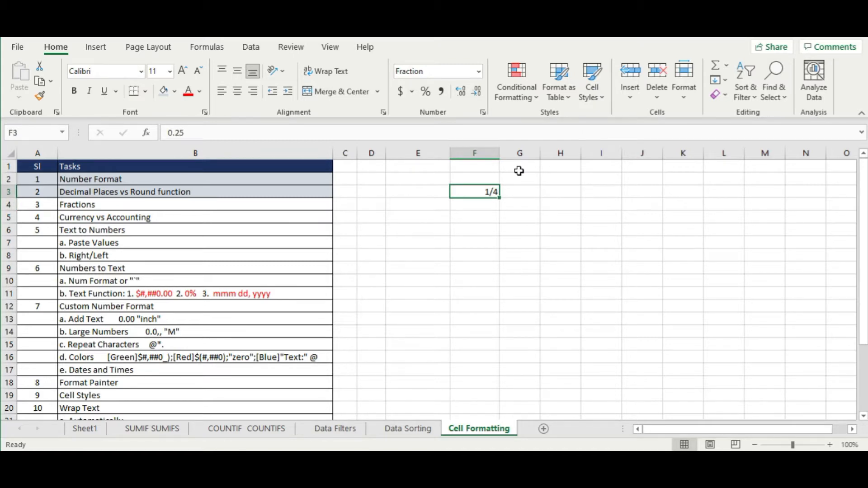
type("2/3")
key("Return")
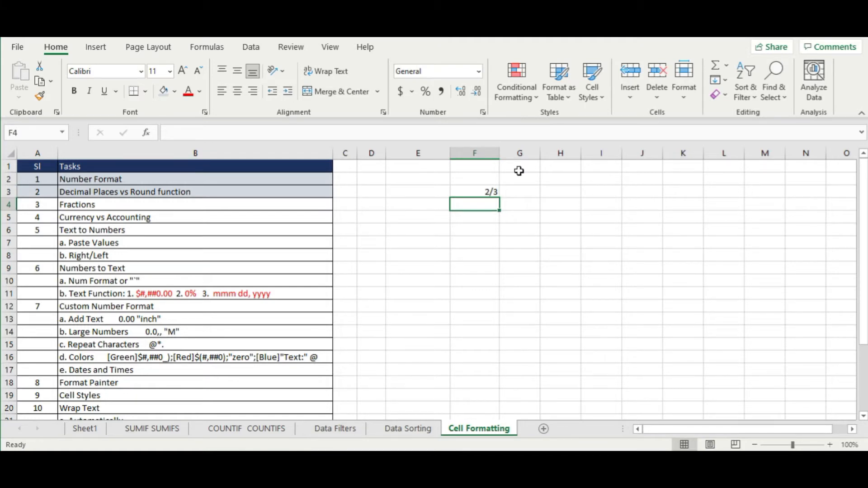
key("Up")
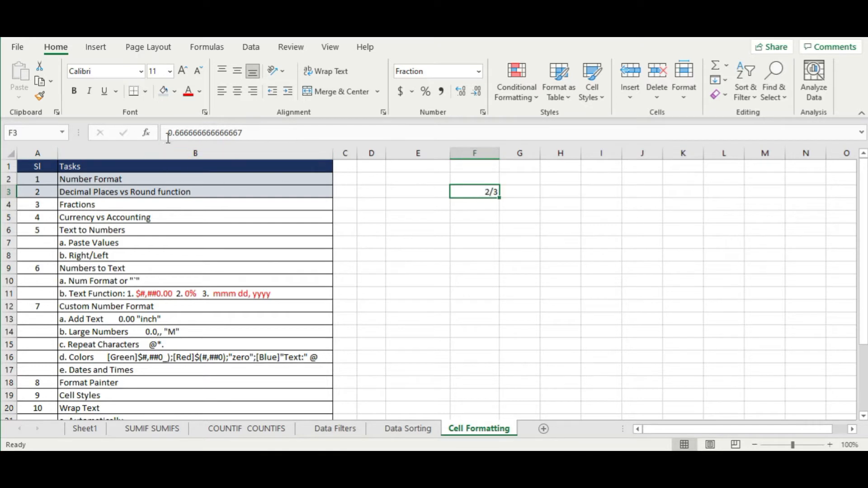
left_click(432, 243)
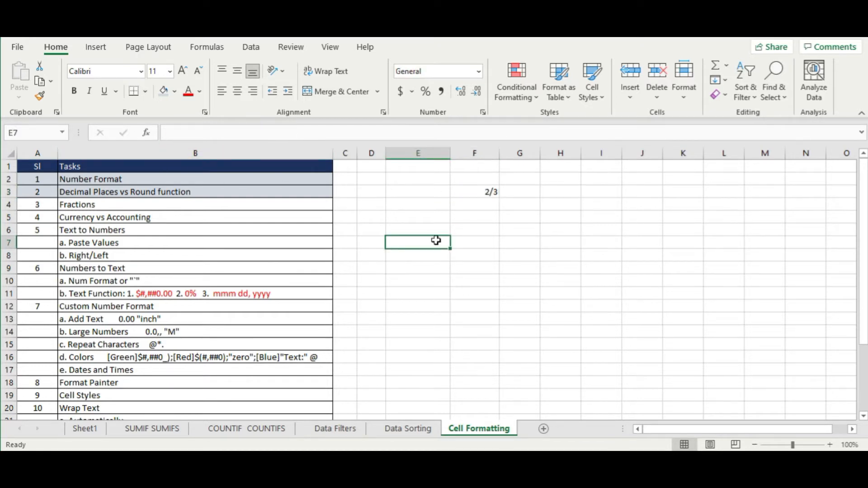
left_click(480, 191)
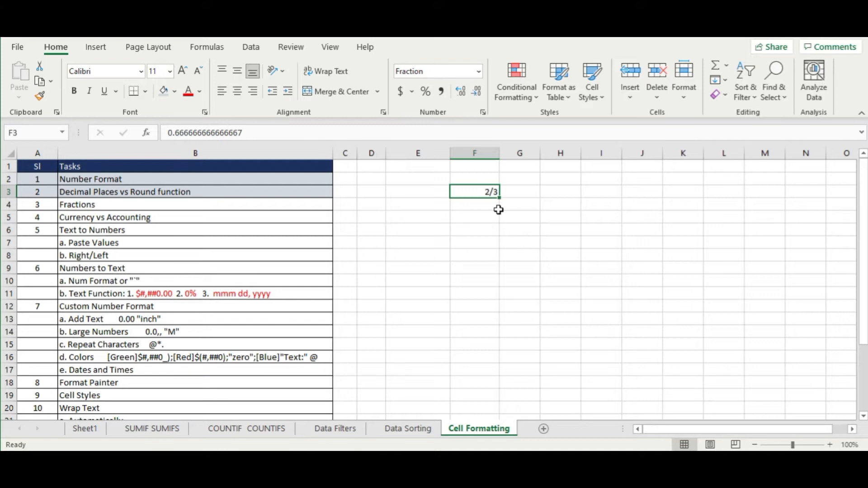
- Open Format Cells for F3 without changes, then enter 1/100 in F3
right_click(483, 195)
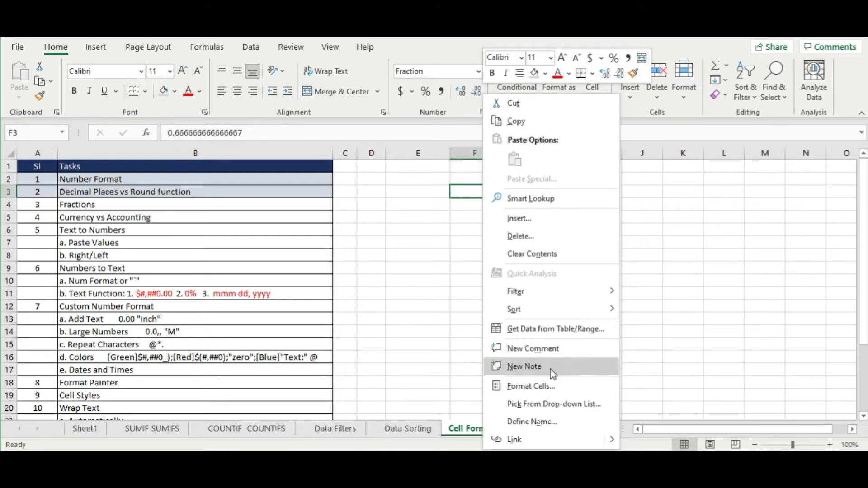
left_click(529, 386)
left_click_drag(535, 153, 233, 97)
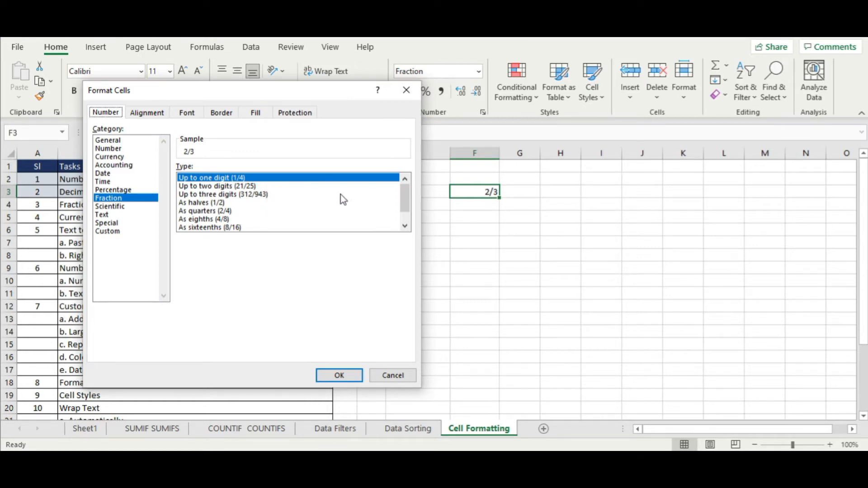
left_click(406, 90)
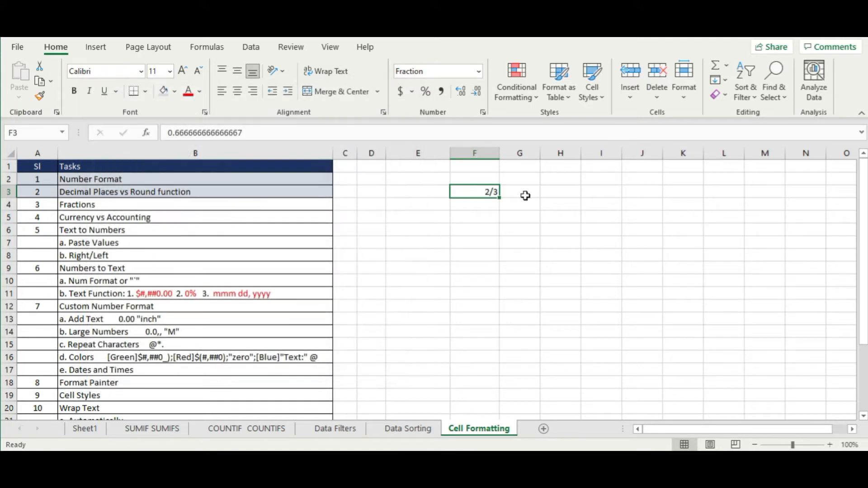
type("1/")
type("100")
key("Return")
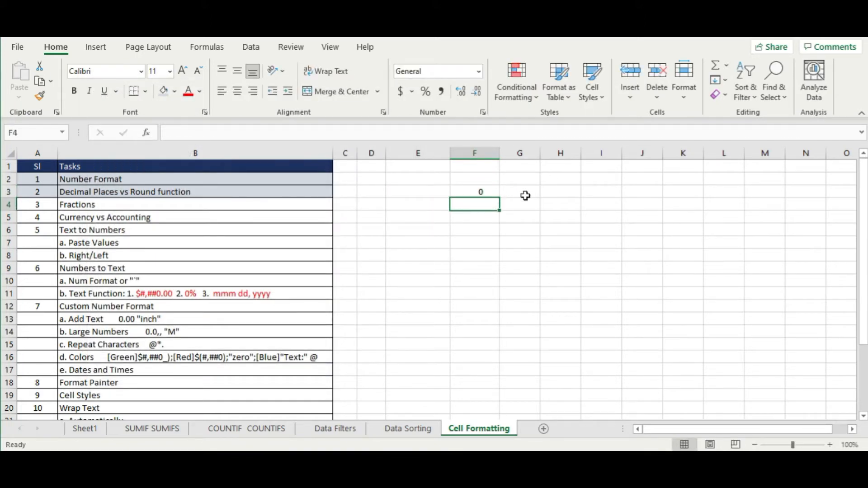
key("Up")
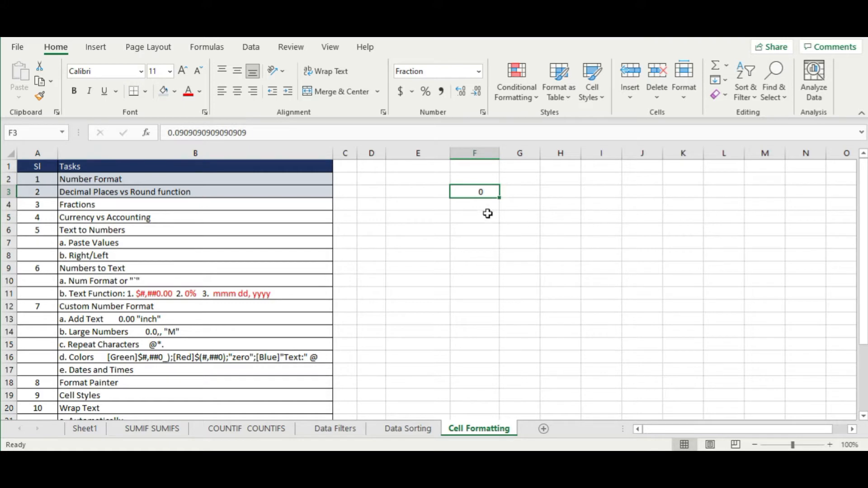
- Format F3 as a Fraction with up to two digits
right_click(493, 192)
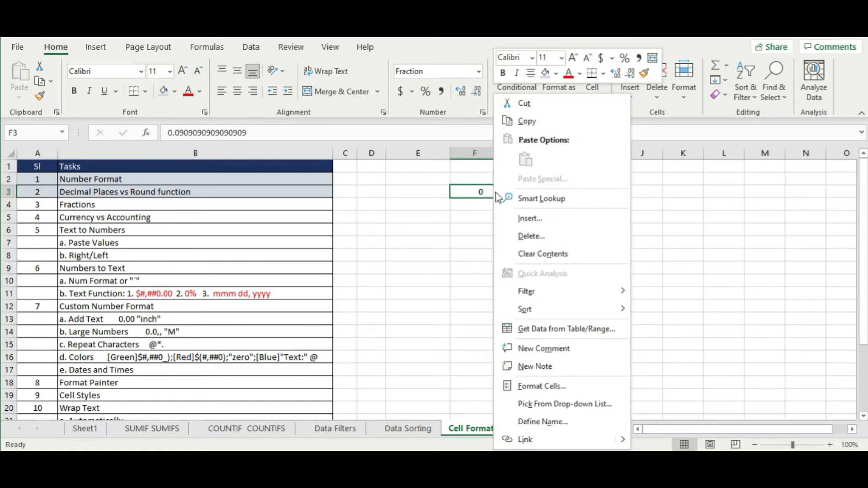
left_click(509, 386)
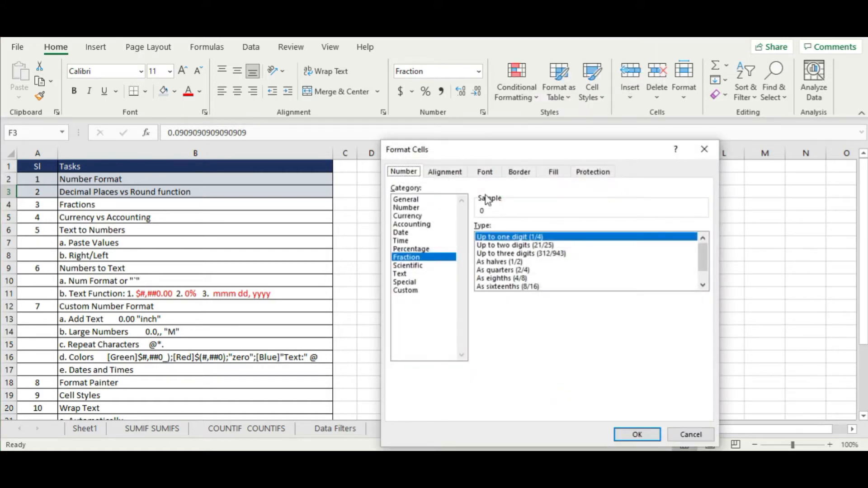
left_click_drag(481, 153, 191, 120)
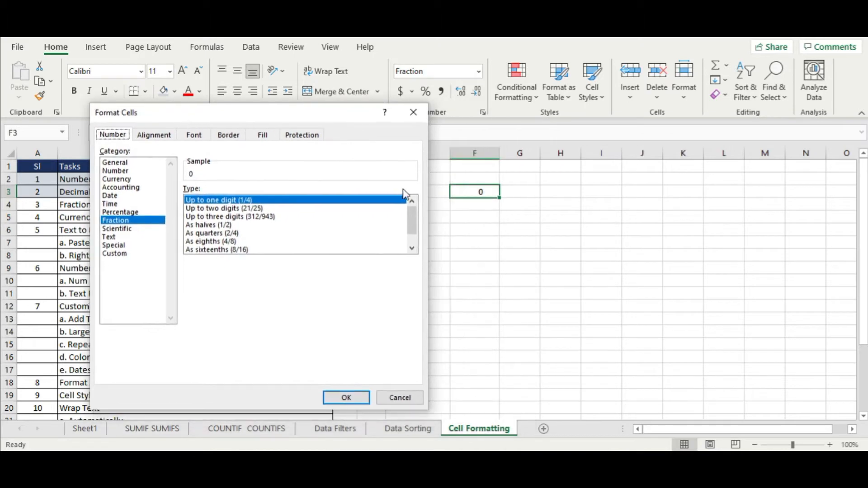
left_click(269, 210)
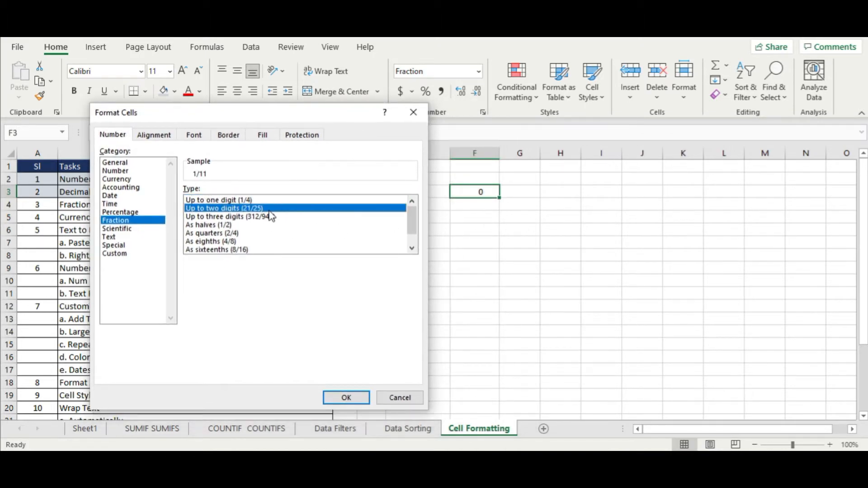
left_click(347, 400)
left_click(521, 256)
left_click(525, 281)
left_click(484, 192)
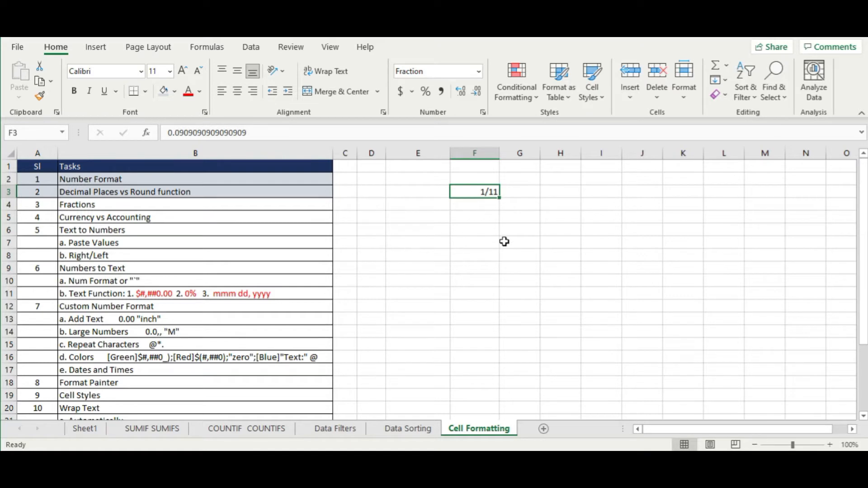
- Clear F3 and shade the Fractions row like the completed rows
key("Delete")
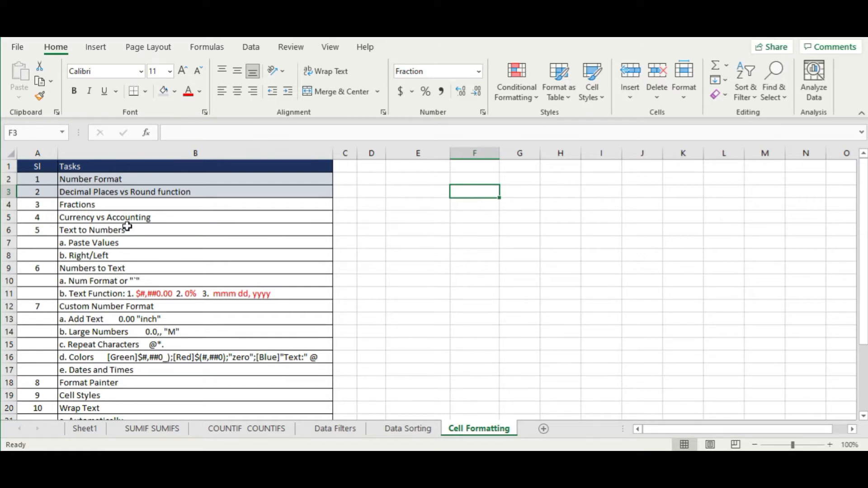
left_click_drag(39, 204, 101, 199)
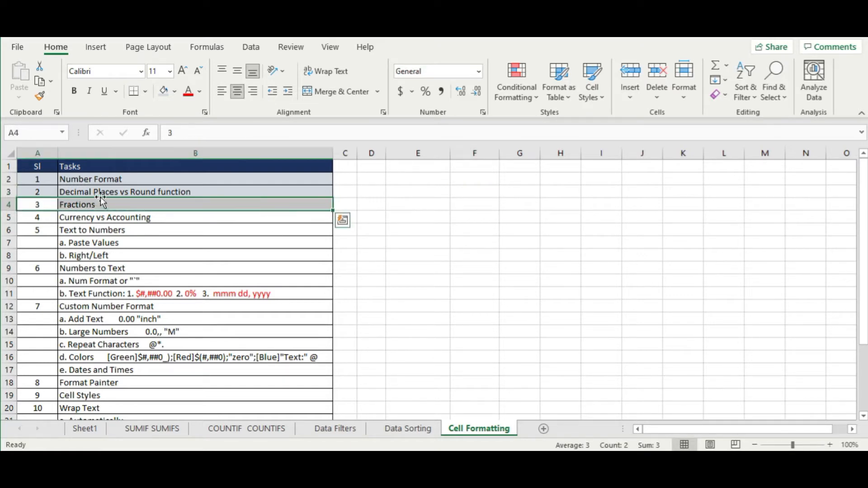
left_click(165, 92)
left_click(452, 216)
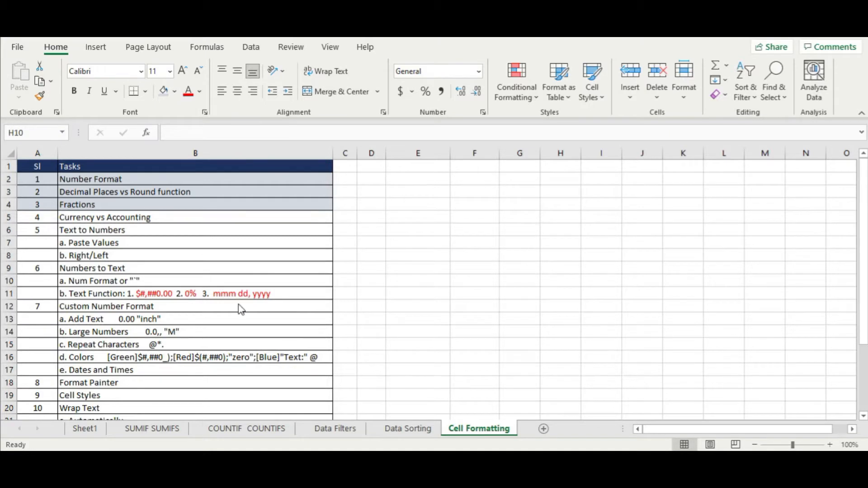
left_click(142, 278)
left_click_drag(38, 218, 86, 219)
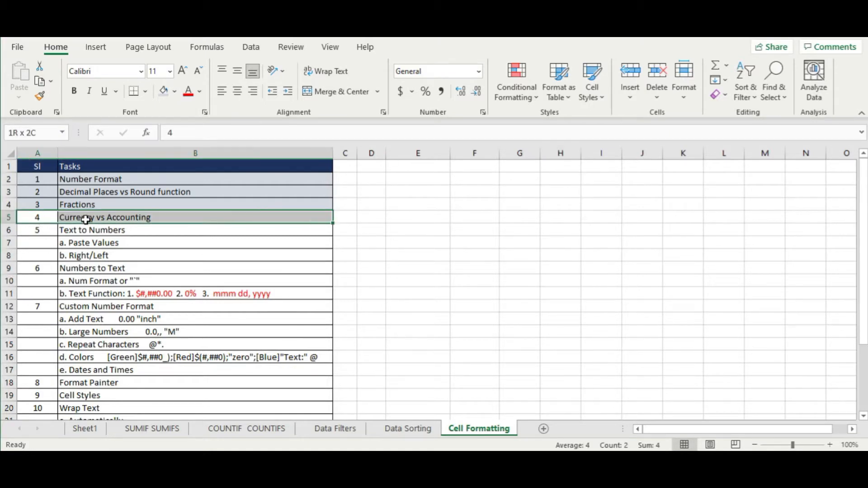
- Enter 7 in F3, apply Accounting, then switch it to Currency so it shows $7.00
left_click(462, 234)
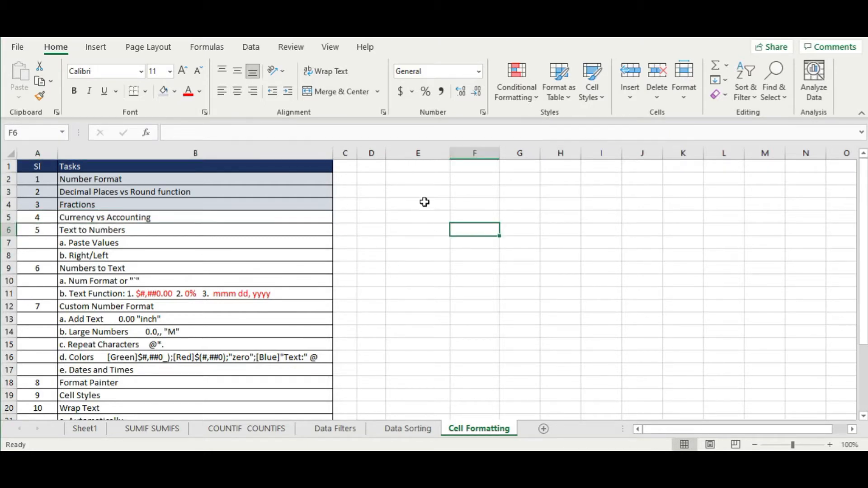
left_click(481, 192)
type("7")
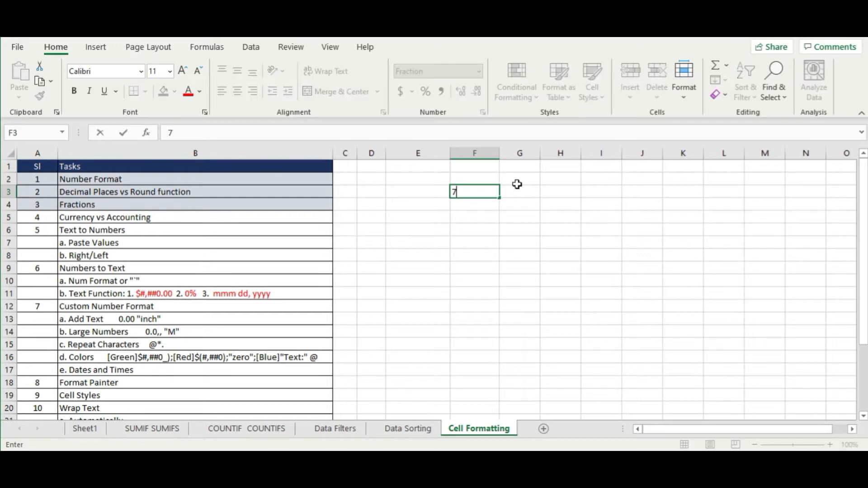
key("Return")
left_click(488, 192)
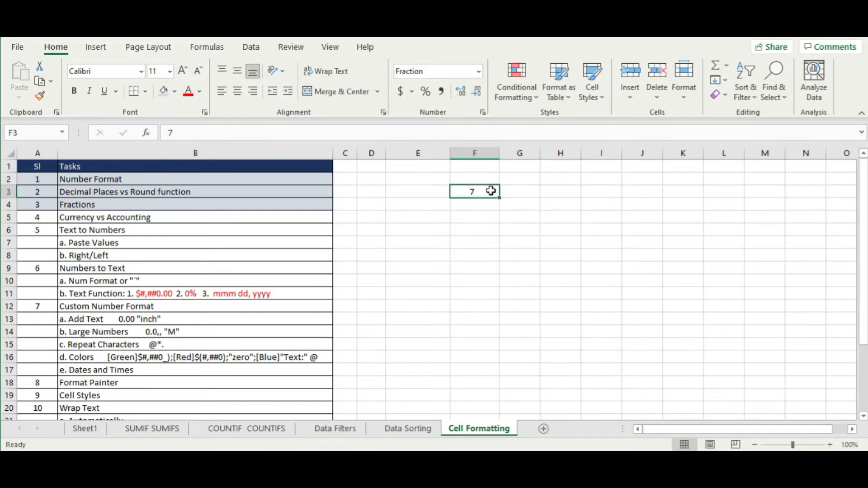
left_click(400, 92)
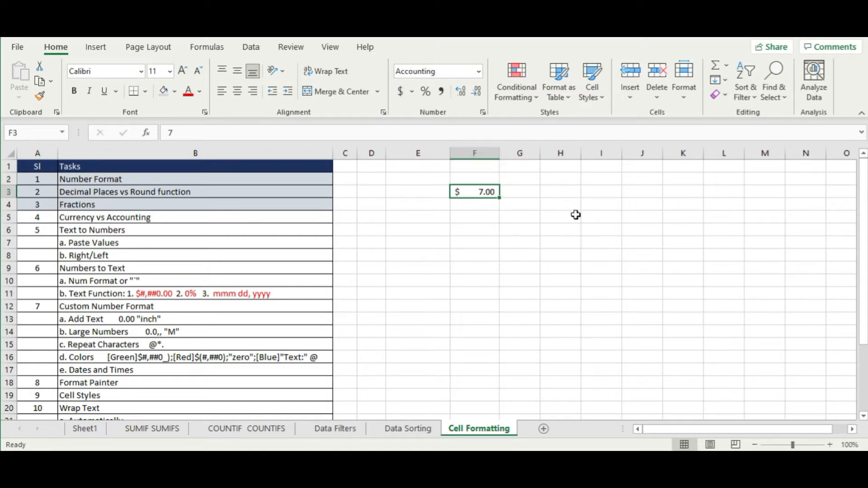
left_click(478, 71)
left_click(446, 160)
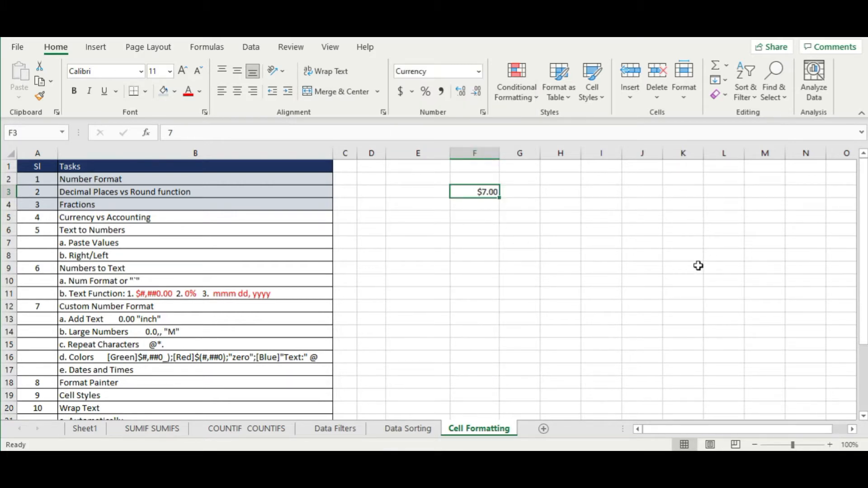
- Enter -2 in F4 and 0 in F5
key("Down")
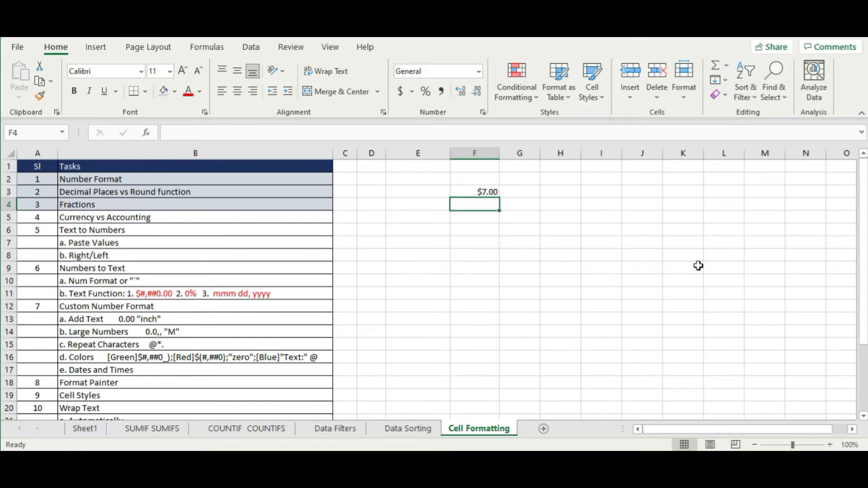
type("-2")
key("Return")
type("0")
key("Return")
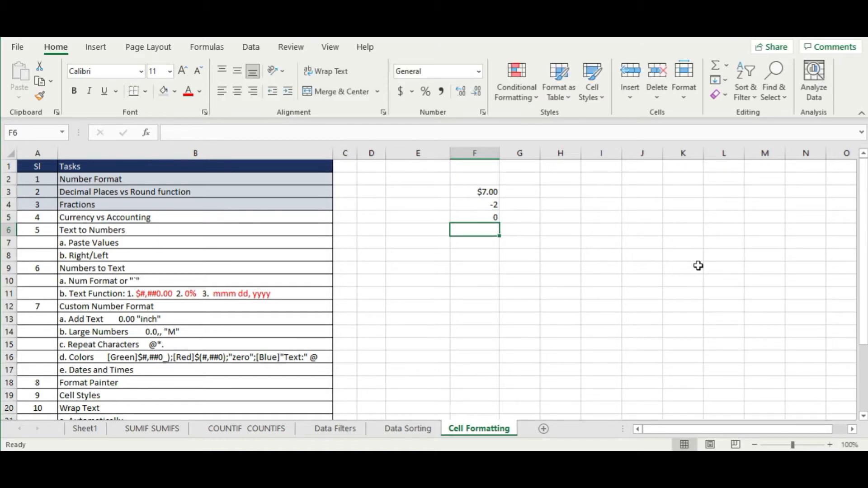
- Format F3:F5 as Currency, then Accounting, showing $ 7.00, $ (2.00) and $ -
left_click_drag(462, 192, 465, 218)
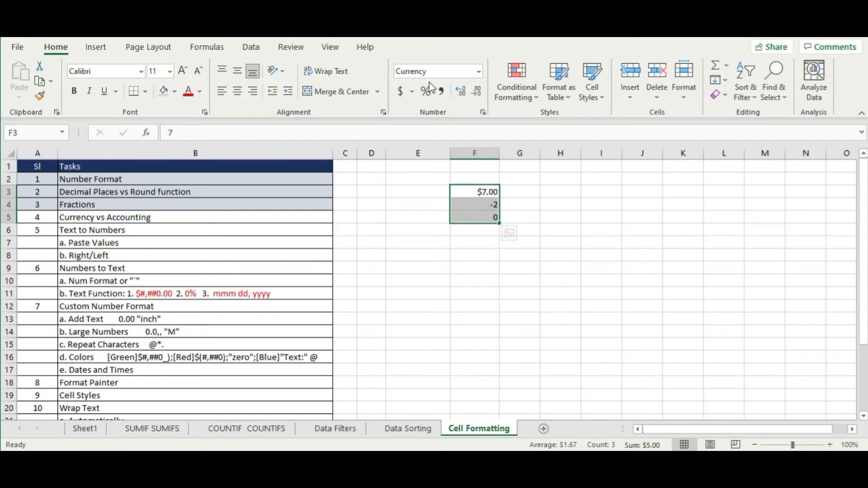
left_click(478, 72)
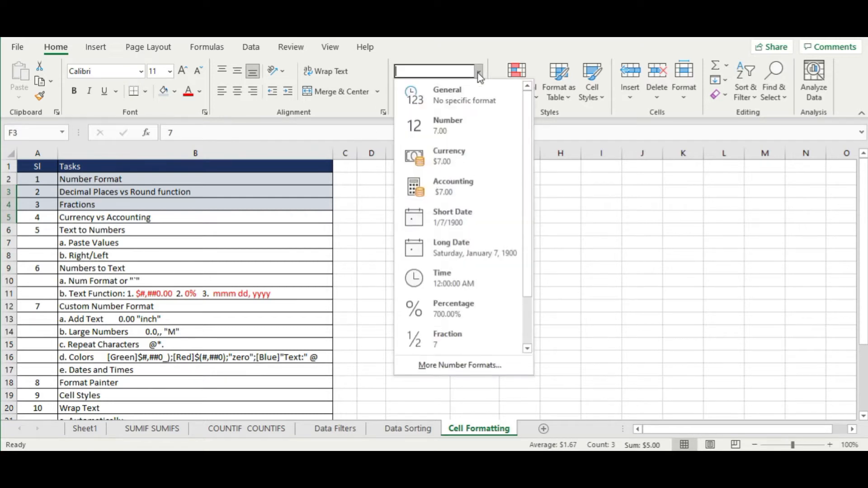
left_click(461, 156)
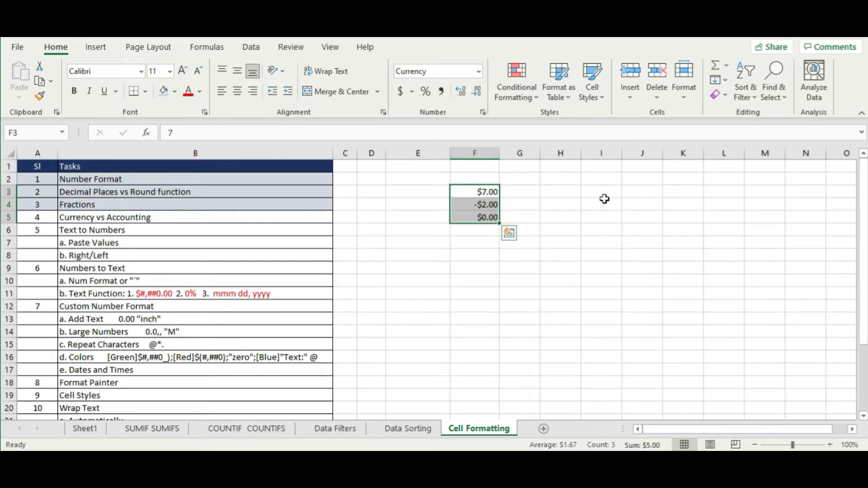
left_click(479, 73)
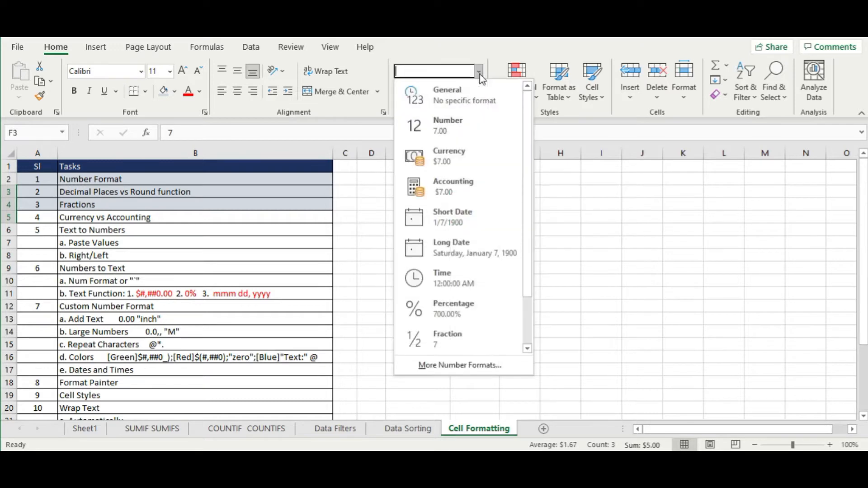
left_click(463, 186)
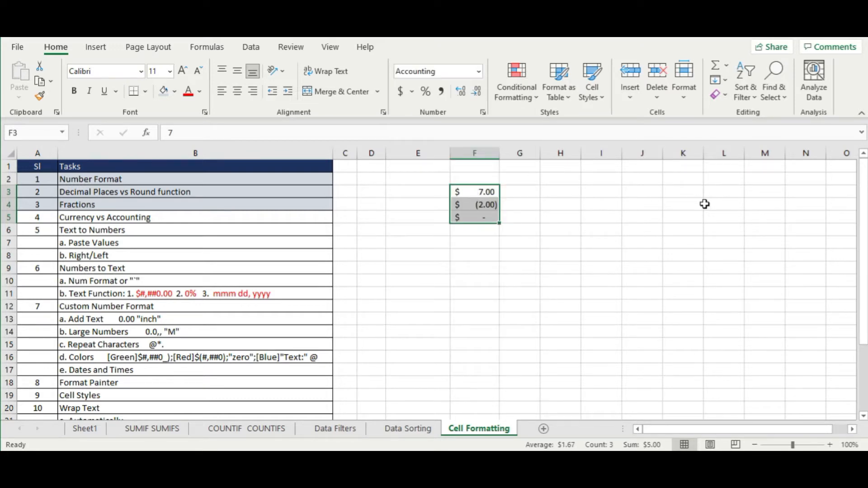
left_click(705, 205)
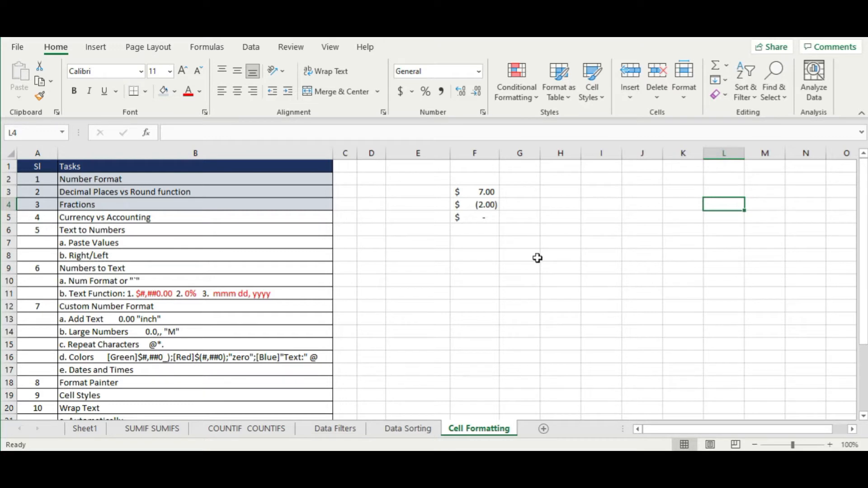
left_click_drag(457, 188, 469, 231)
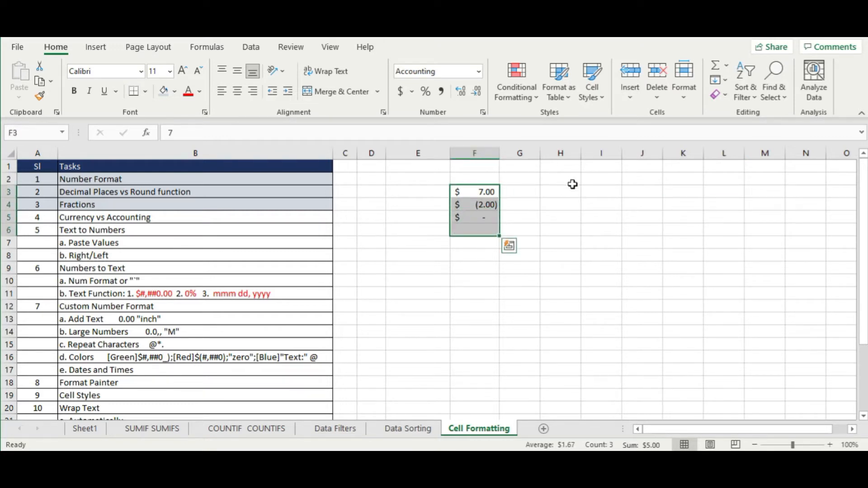
left_click(592, 191)
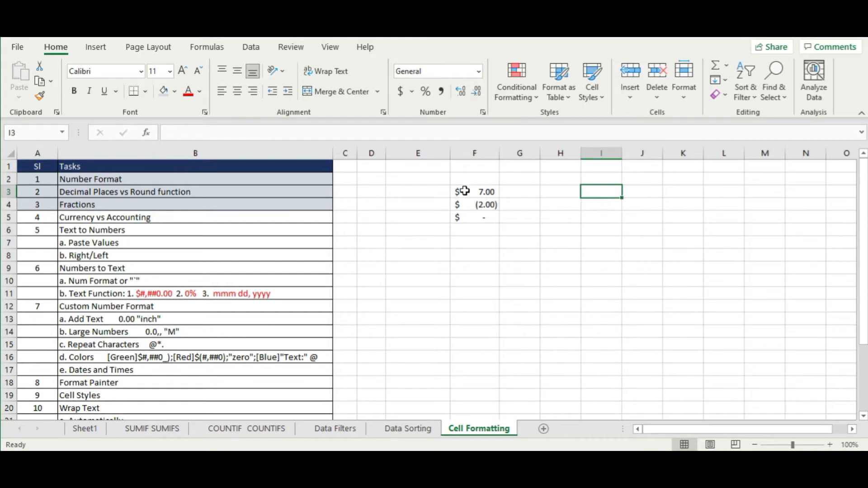
left_click_drag(465, 190, 466, 220)
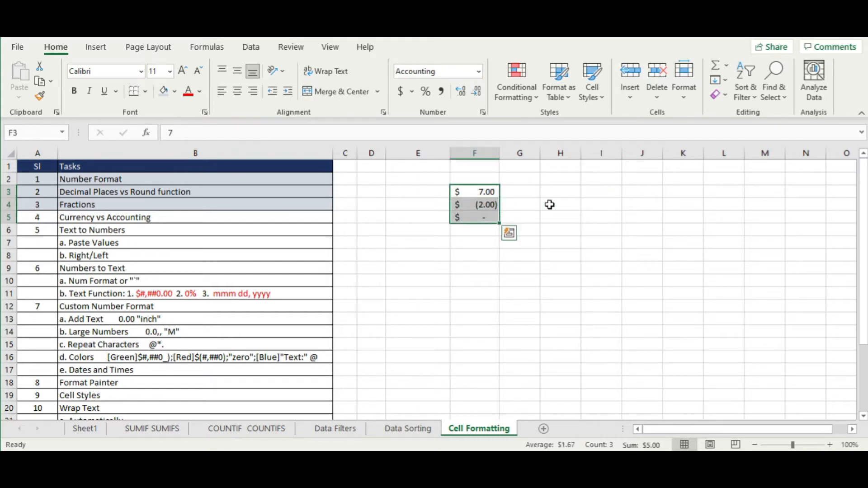
left_click(597, 192)
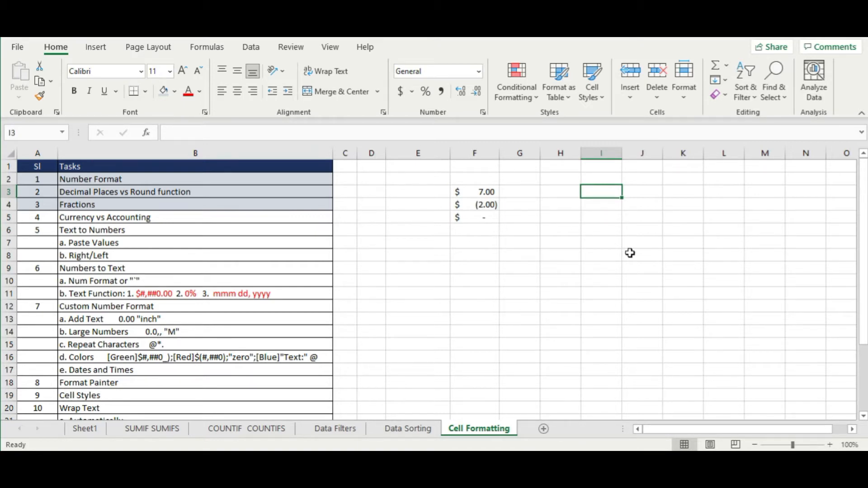
left_click_drag(485, 192, 483, 218)
- Apply Currency to F3:F5 with the red ($1,234.10) negative style, showing $7.00, ($2.00), $0.00
right_click(483, 217)
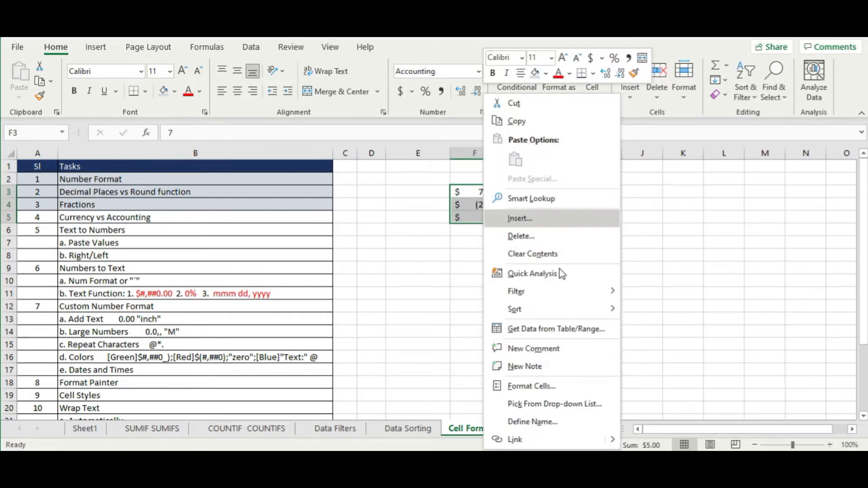
left_click(550, 386)
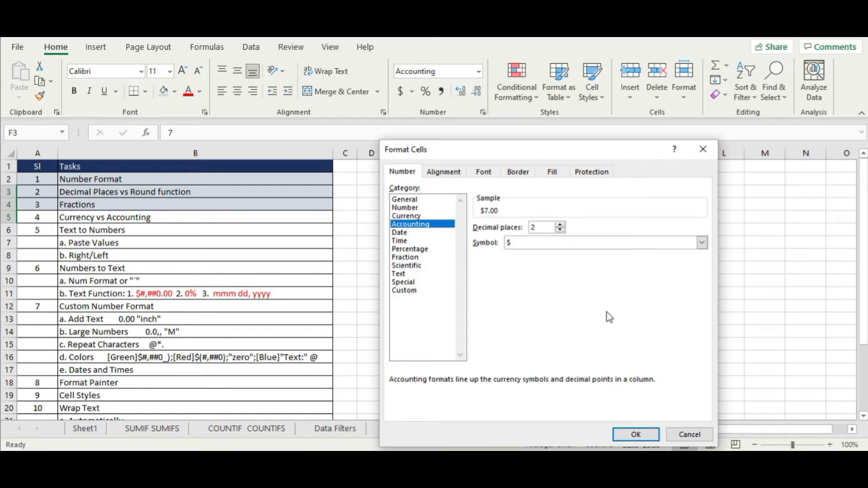
left_click(438, 216)
left_click_drag(498, 156, 665, 72)
left_click(664, 209)
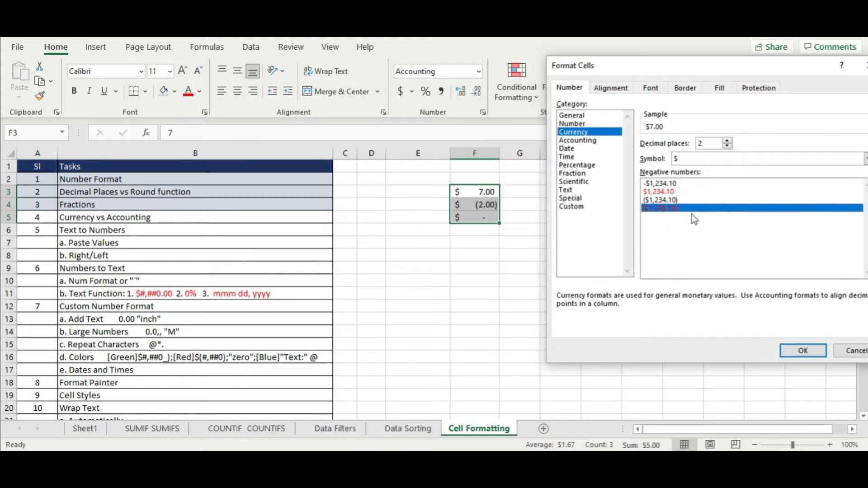
left_click(673, 184)
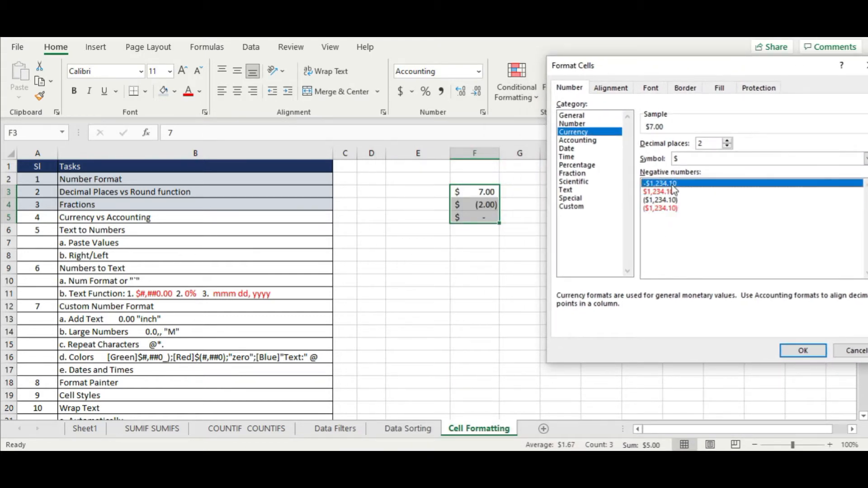
left_click(671, 193)
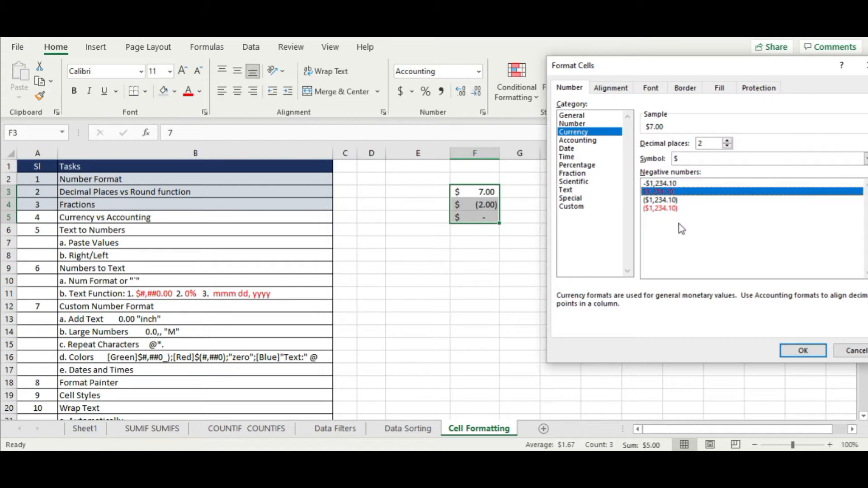
left_click(670, 208)
left_click(803, 351)
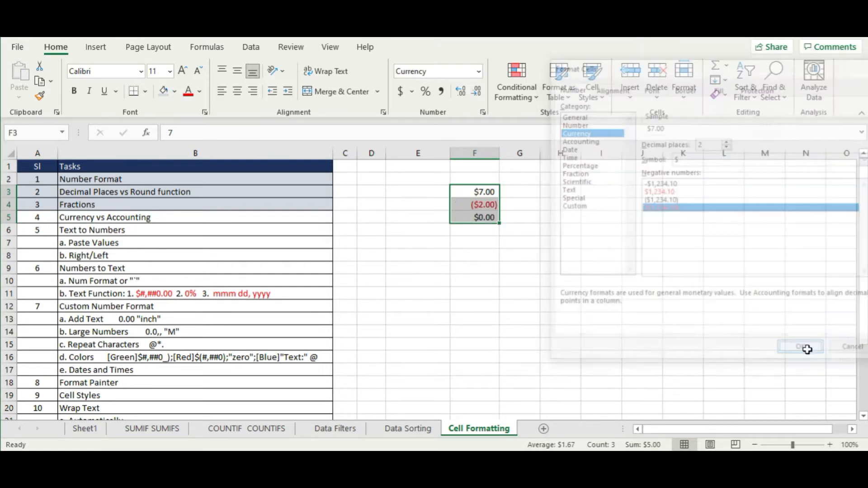
left_click(550, 292)
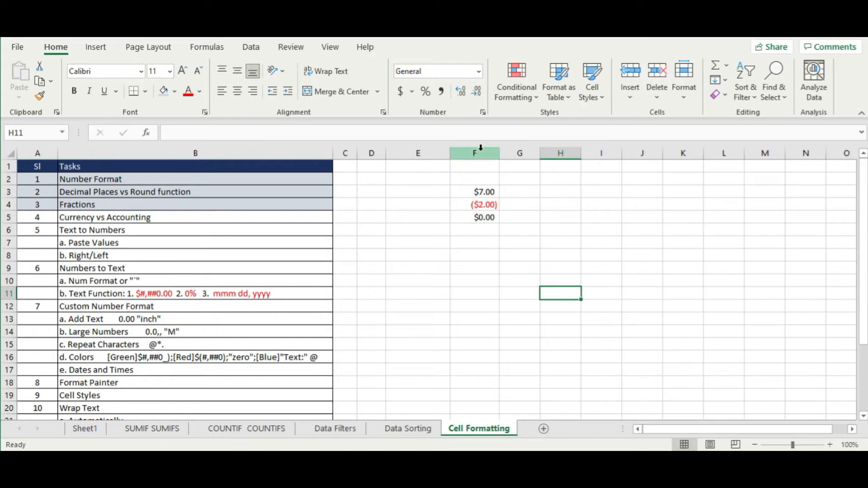
- Delete columns F and G, which hold the old currency examples
left_click_drag(478, 149, 518, 154)
right_click(520, 156)
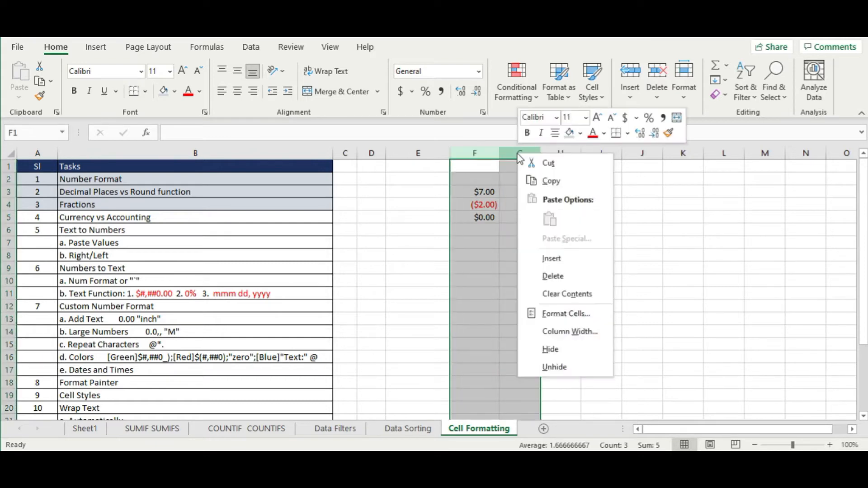
left_click(575, 276)
left_click(604, 270)
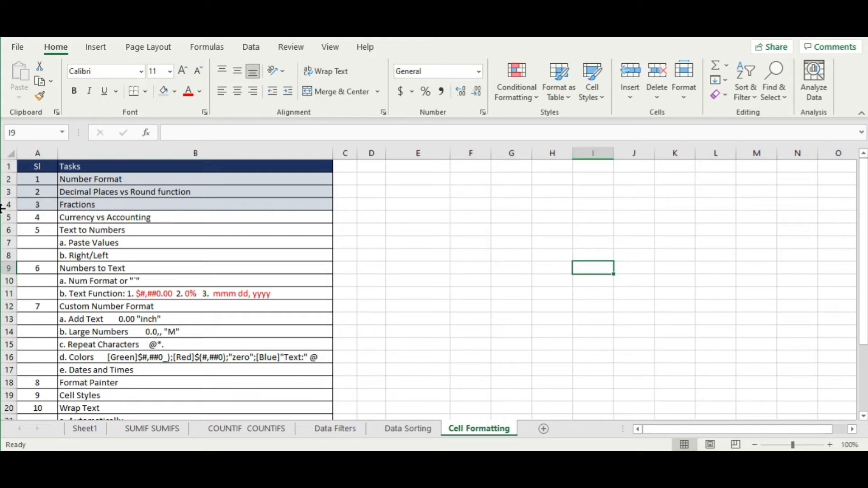
- Shade the Currency vs Accounting row A5:B5 light blue and narrow column E
left_click_drag(41, 220, 244, 217)
left_click(164, 90)
left_click(105, 255)
left_click_drag(39, 230, 312, 231)
left_click(242, 280)
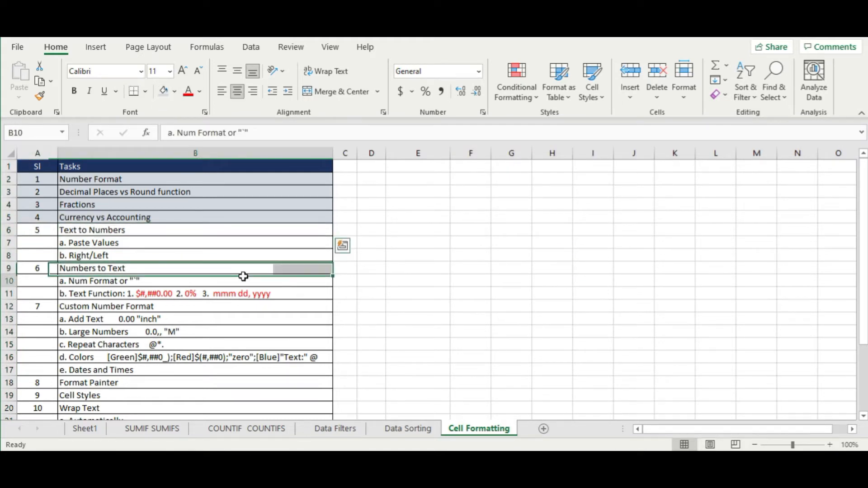
mouse_move(451, 153)
left_mouse_down()
mouse_move(411, 154)
mouse_move(454, 154)
left_mouse_up()
left_click(403, 240)
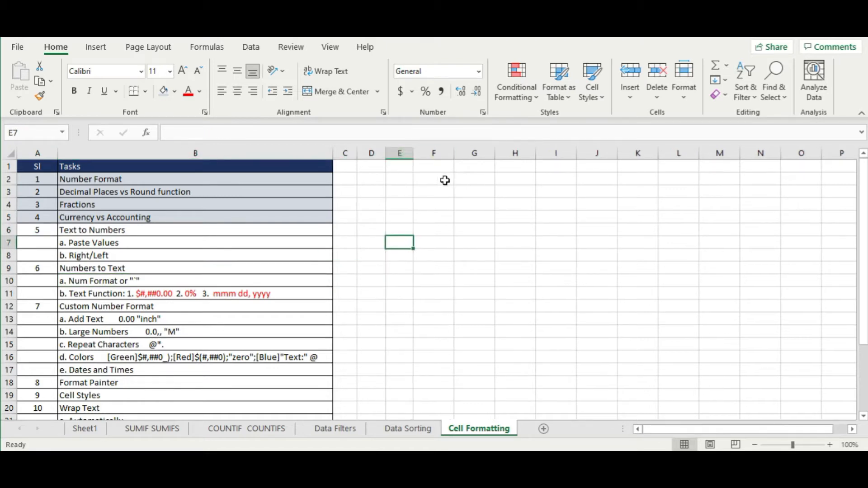
- Enter 2 as a text value in cell F2
left_click(446, 180)
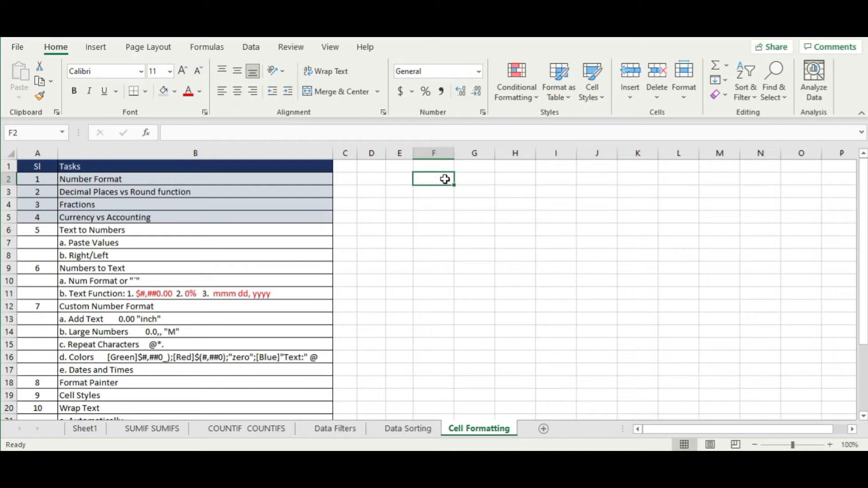
type("`1")
key("Return")
left_click(446, 179)
type("2")
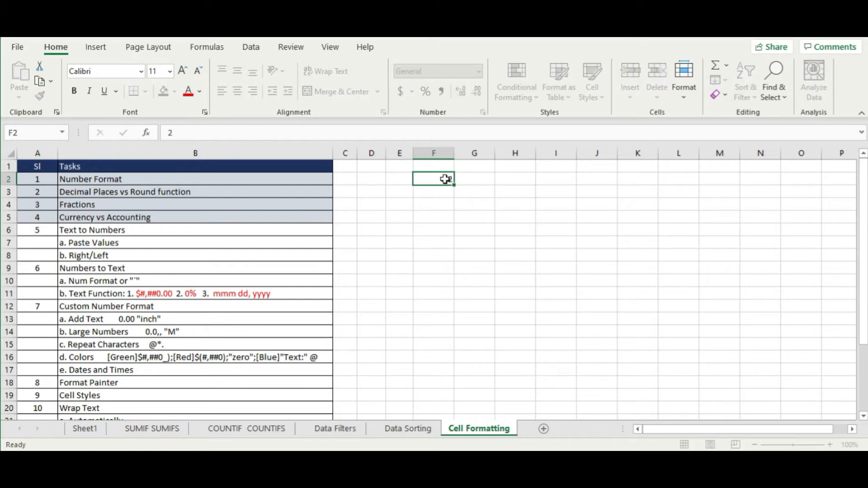
key("Return")
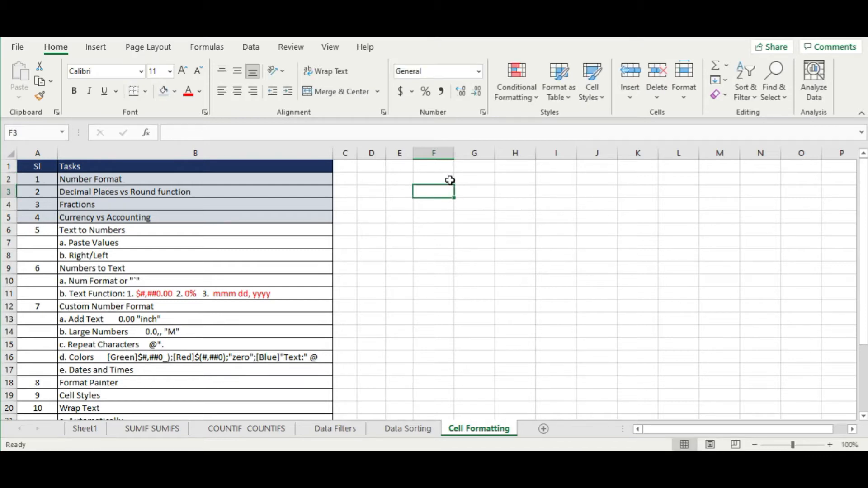
left_click(450, 177)
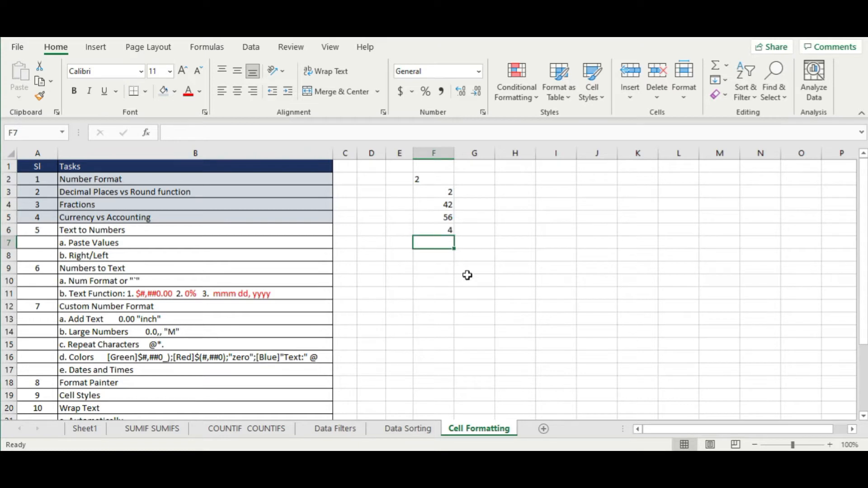
- Compare the Text-formatted 2 in F2 with the numbers in F3:F6 and empty cells
left_click(486, 194)
left_click(420, 180)
left_click(431, 234)
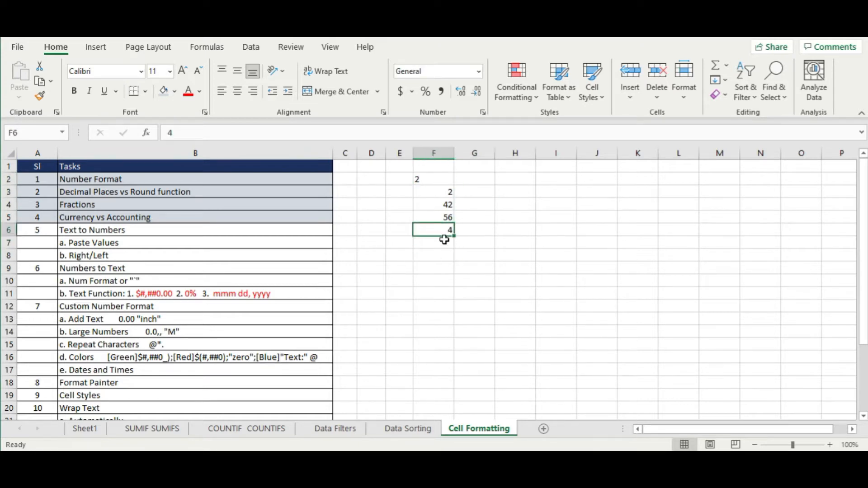
left_click(423, 180)
left_click(511, 232)
left_click(436, 181)
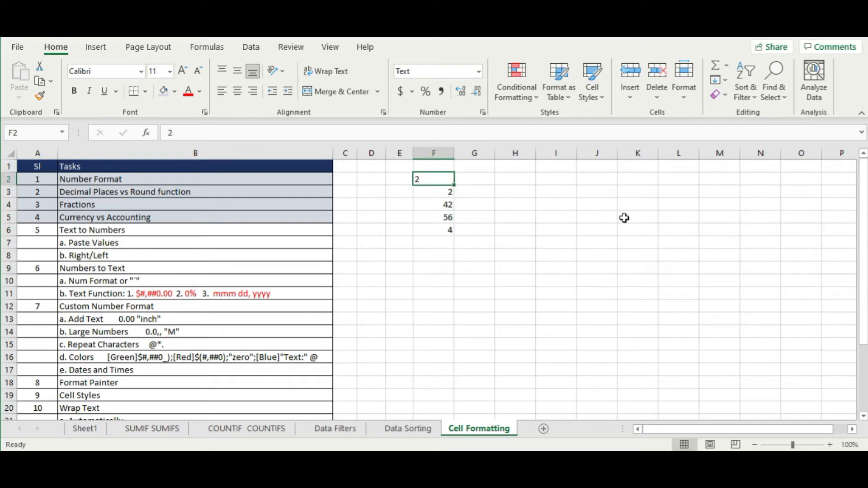
left_click_drag(440, 180, 433, 225)
left_click(563, 239)
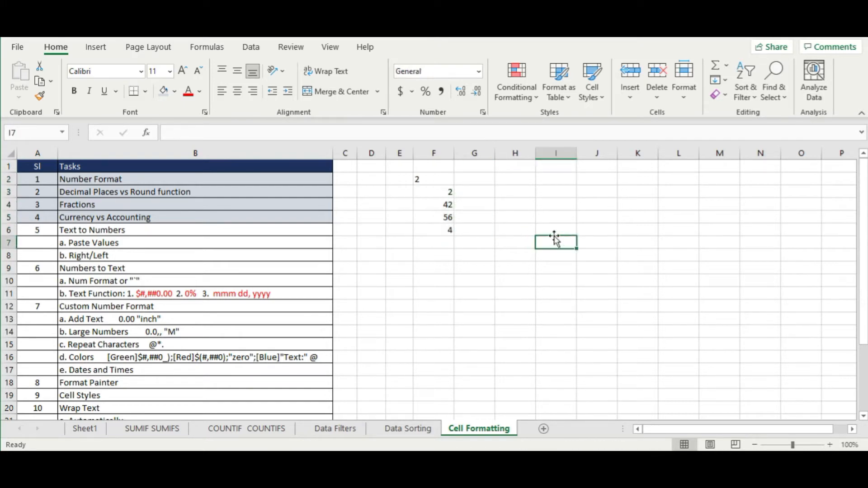
left_click_drag(430, 179, 430, 243)
left_click(561, 218)
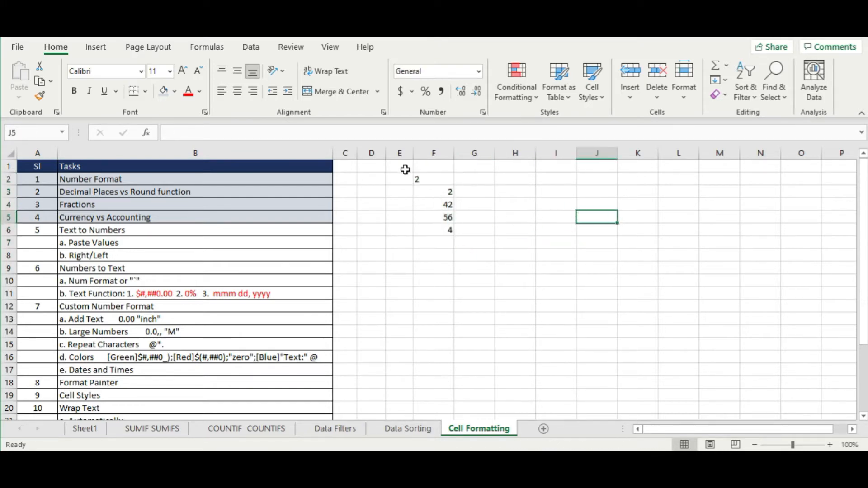
left_click_drag(436, 178, 434, 219)
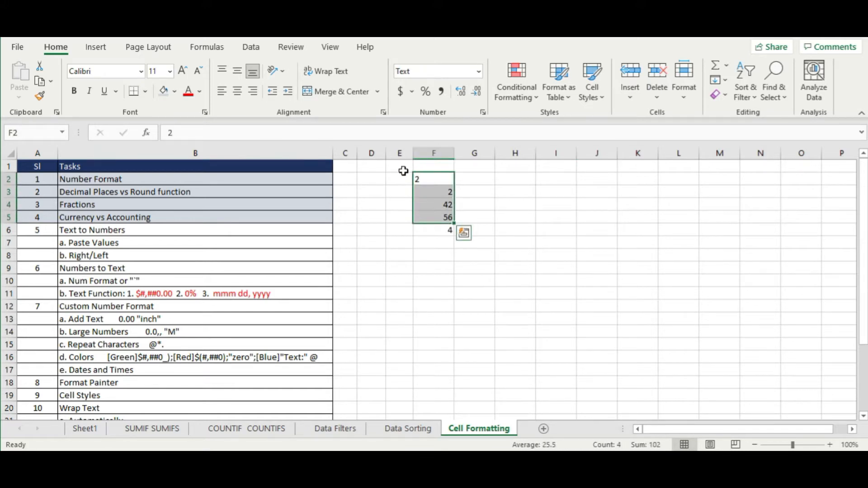
left_click(409, 279)
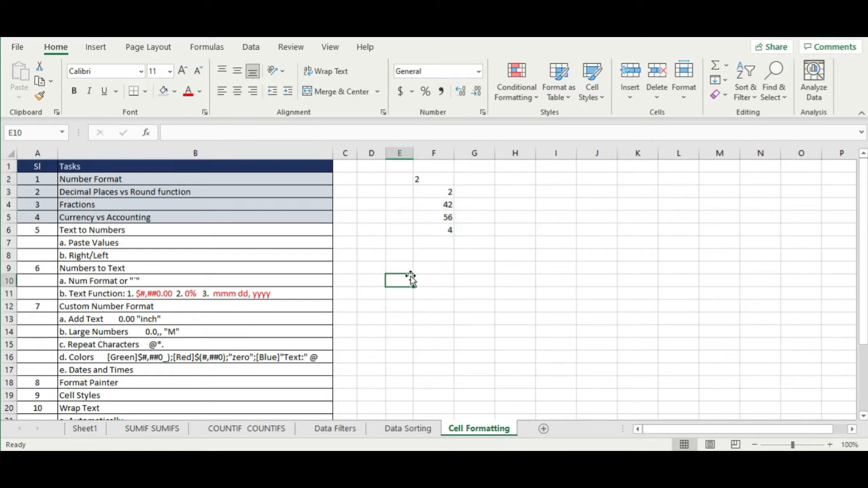
- Check the stored values and number formats of F2, F3 and F6 side by side
left_click(432, 176)
left_click(441, 231)
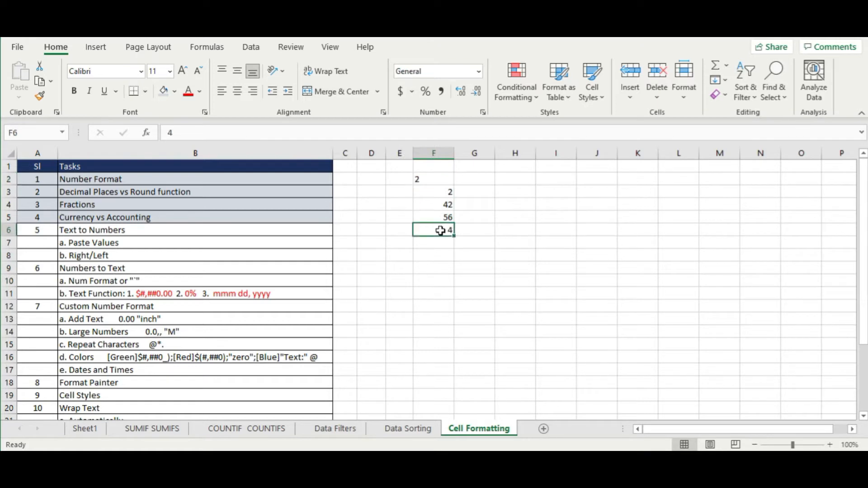
left_click(447, 181)
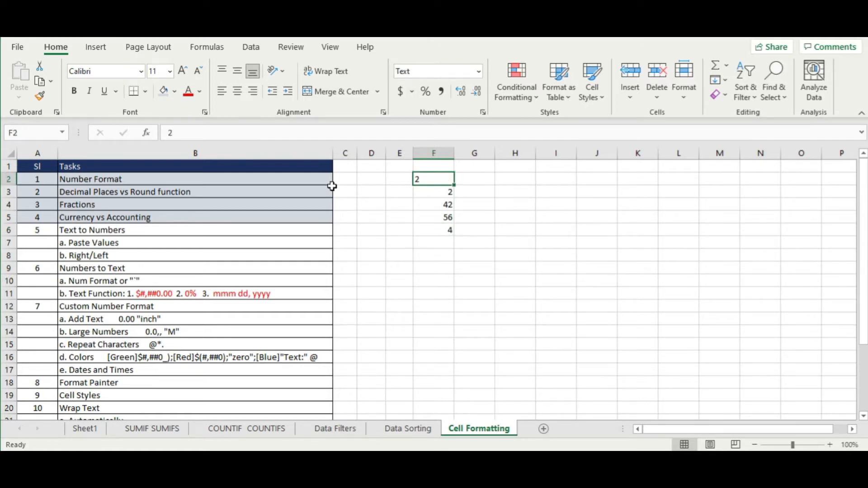
left_click(422, 197)
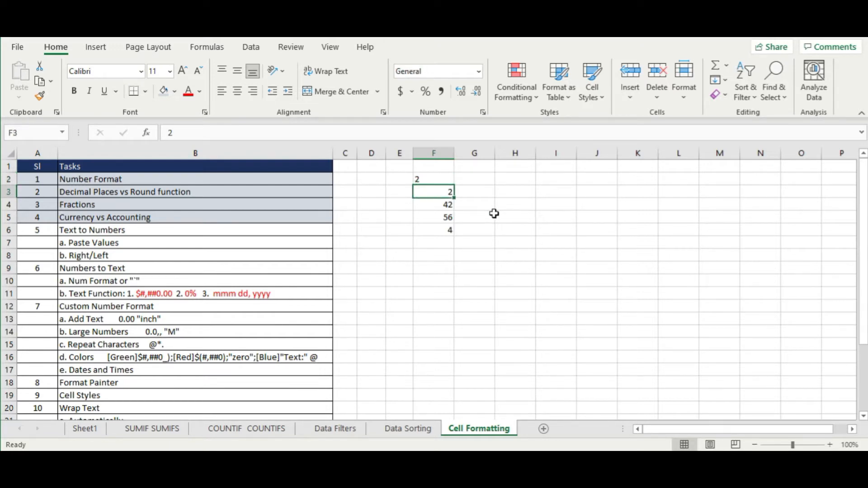
left_click(441, 179)
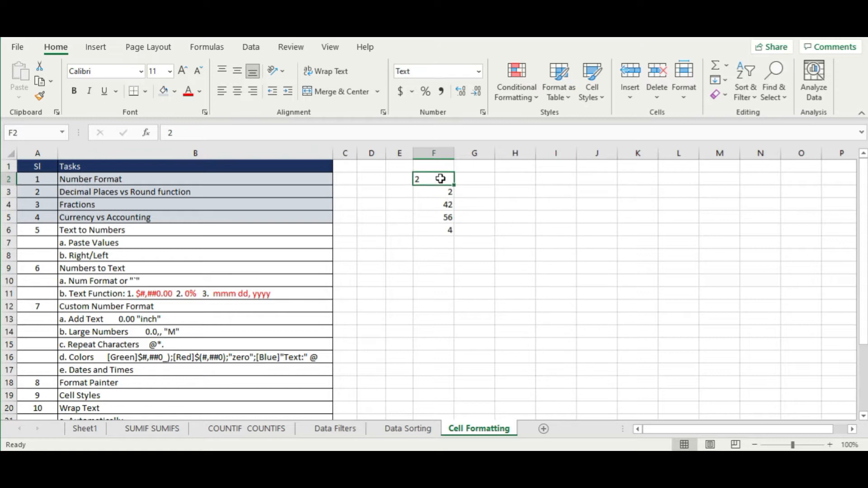
left_click(446, 240)
left_click(431, 189)
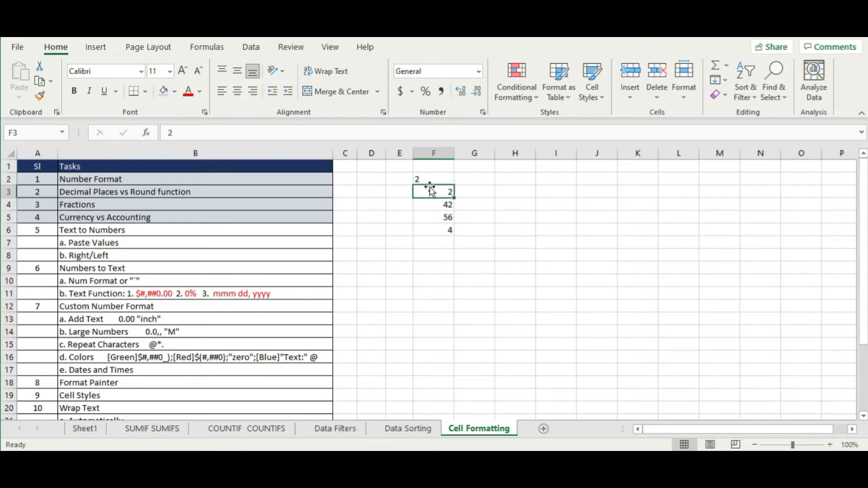
left_click(419, 178)
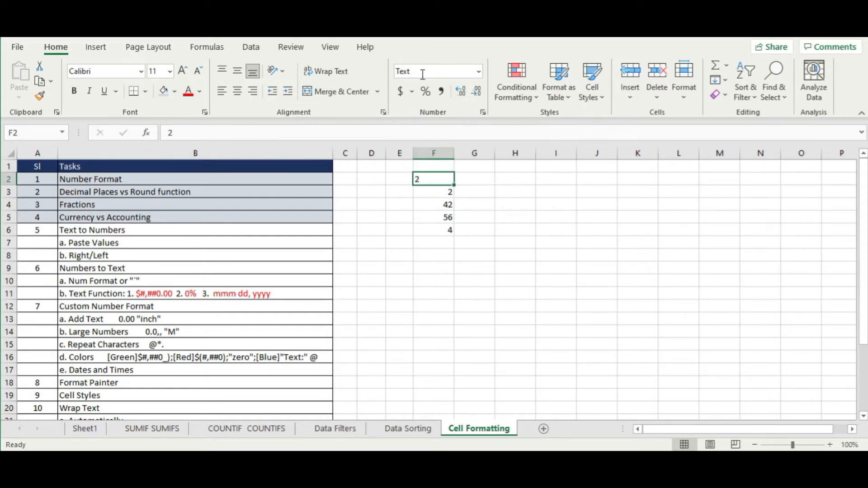
- Apply the Number format to F3 so it displays 2.00
left_click(442, 194)
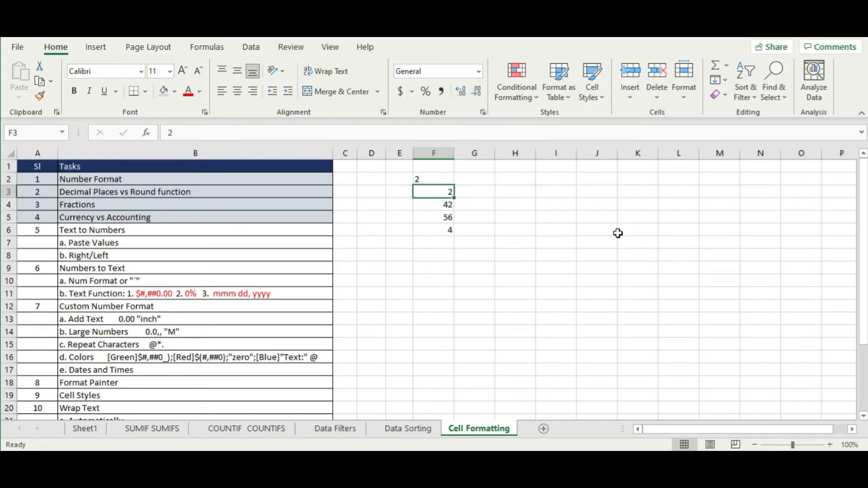
left_click(478, 72)
left_click(457, 126)
left_click(581, 264)
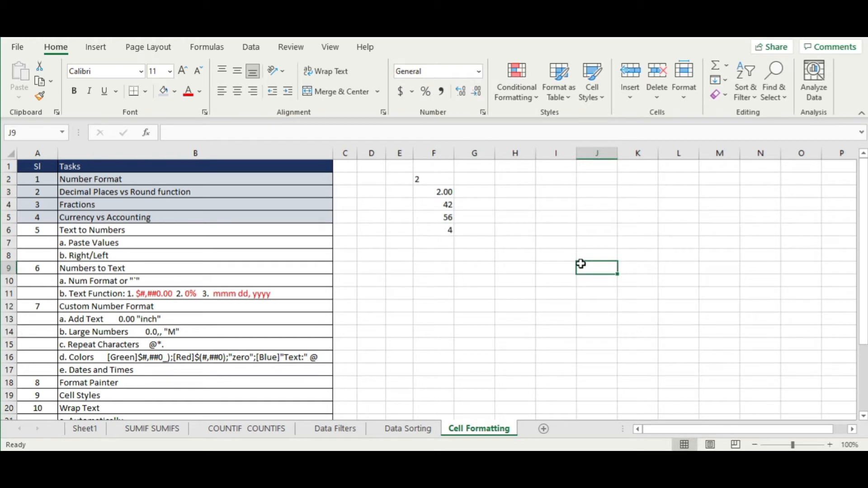
- Use Format Cells to give F2:F6 the two-decimal Number category
left_click_drag(441, 181, 439, 231)
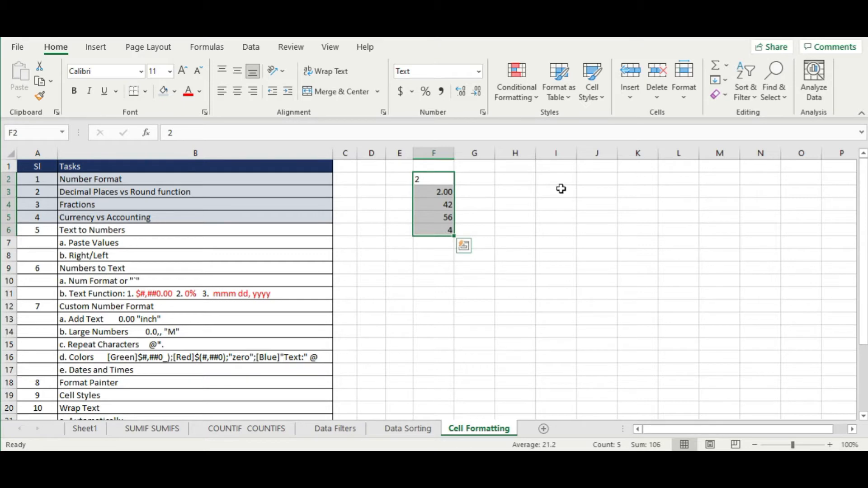
right_click(432, 216)
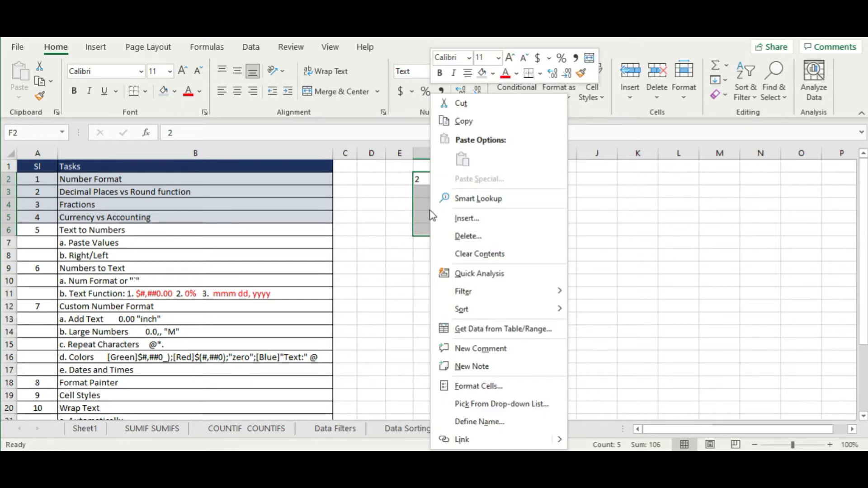
left_click(523, 385)
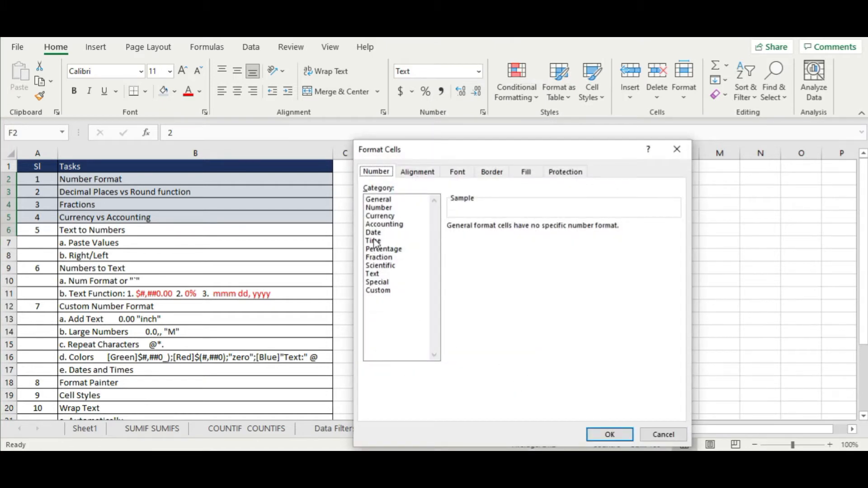
left_click(386, 208)
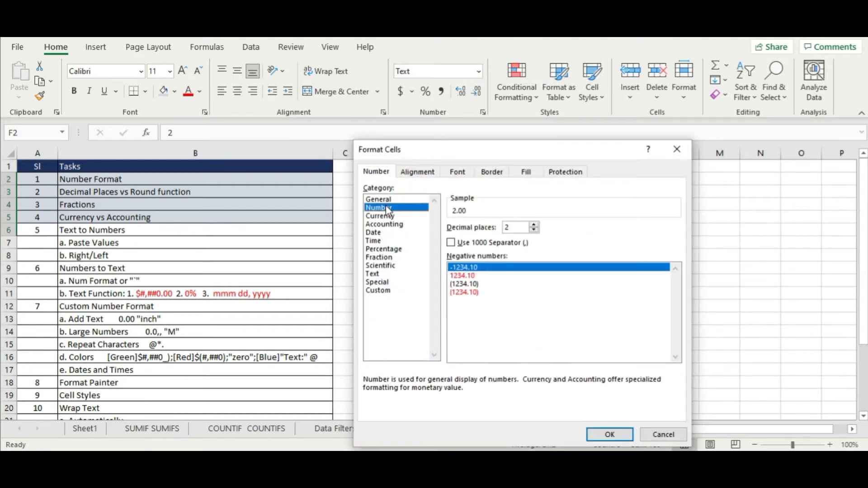
left_click(614, 434)
left_click(561, 256)
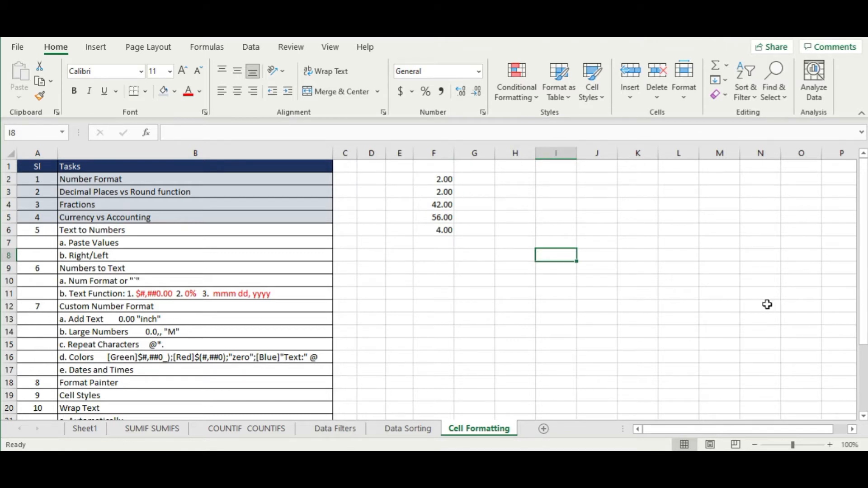
- Enter '2 in cell F7
left_click(441, 245)
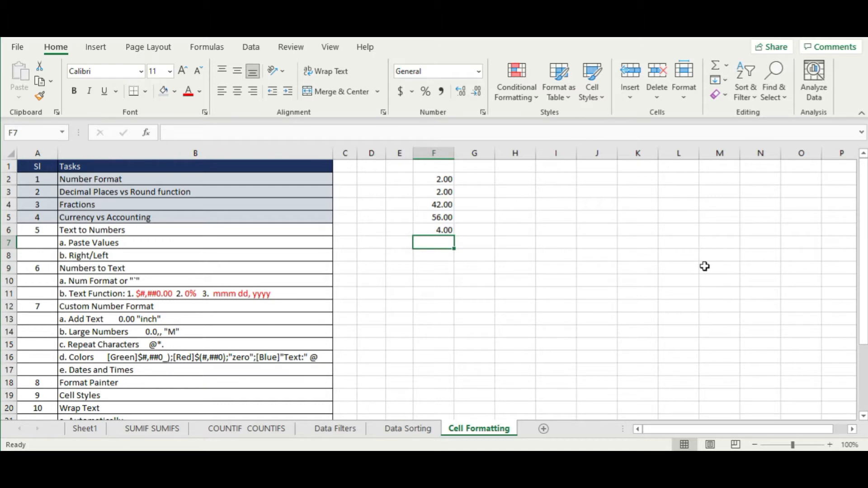
type("'")
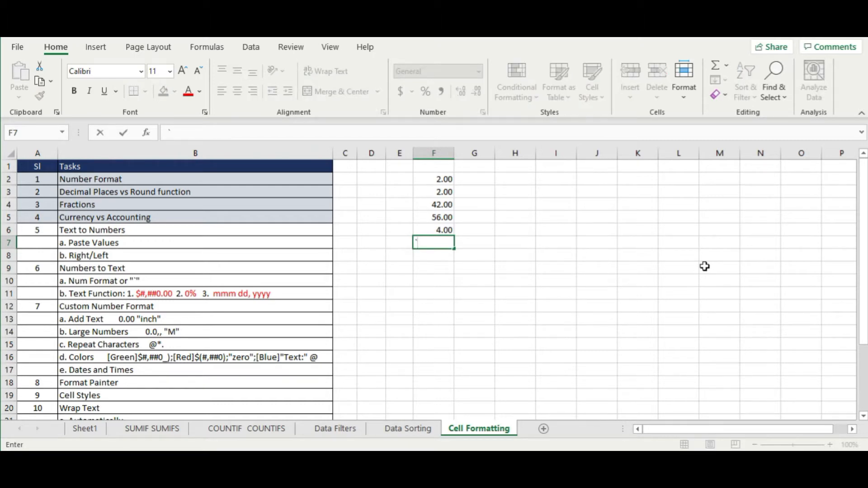
type("2")
key("Return")
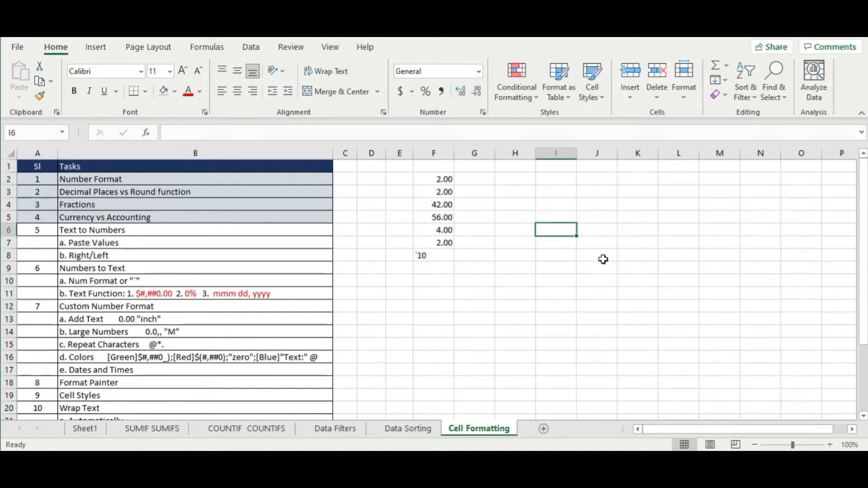
- Remove the stray leading character from F8 so it holds 10
left_click(420, 256)
double_click(421, 254)
key("BackSpace")
key("Return")
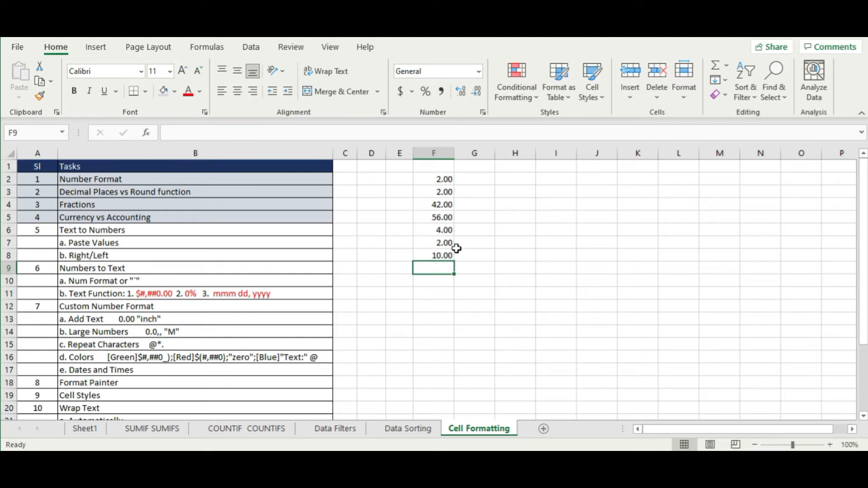
- Paste F2:F8 into H2:H8 as values only: 2, 2, 42, 56, 4, 2, 10
left_click(442, 180)
left_click_drag(442, 180, 441, 255)
left_click(503, 278)
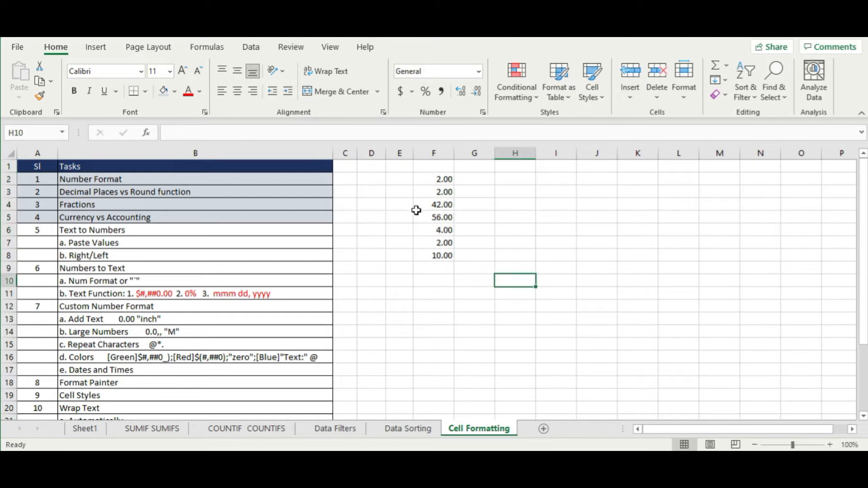
left_click_drag(442, 180, 438, 255)
right_click(437, 258)
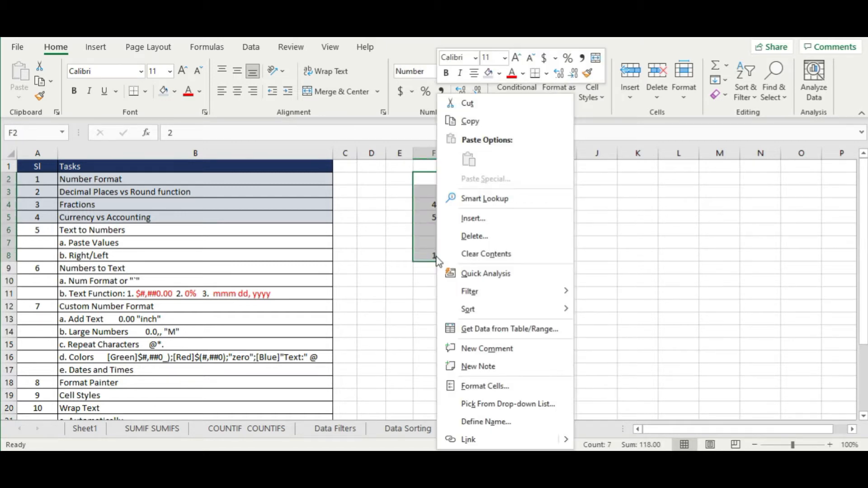
left_click(468, 121)
right_click(523, 181)
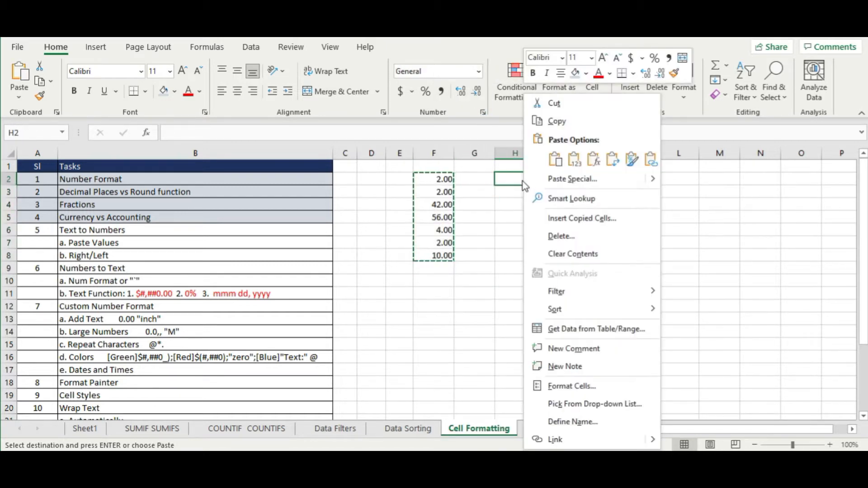
left_click(586, 181)
left_click(497, 132)
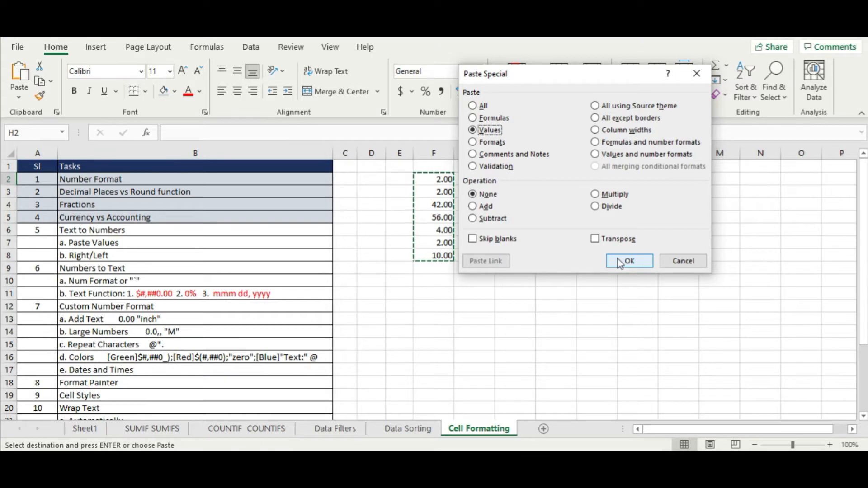
left_click(621, 262)
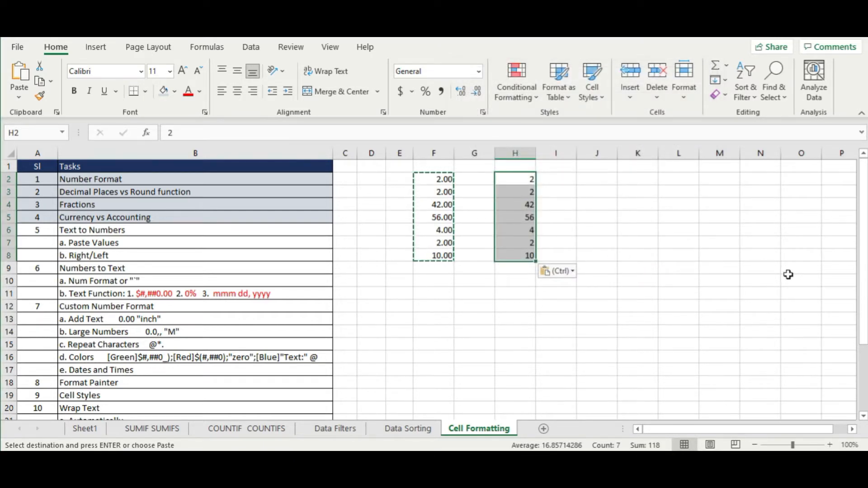
left_click(614, 306)
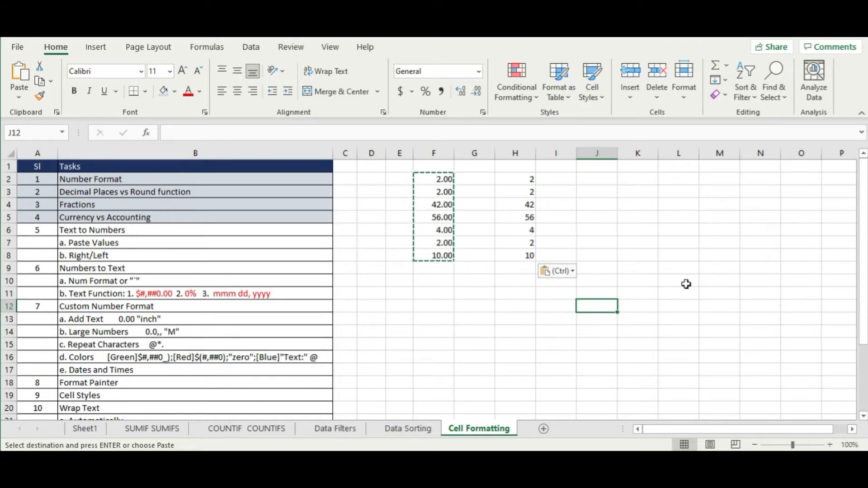
- Clear the demo values from F2:H10
left_click(520, 243)
left_click(520, 269)
left_click(520, 294)
left_click(656, 218)
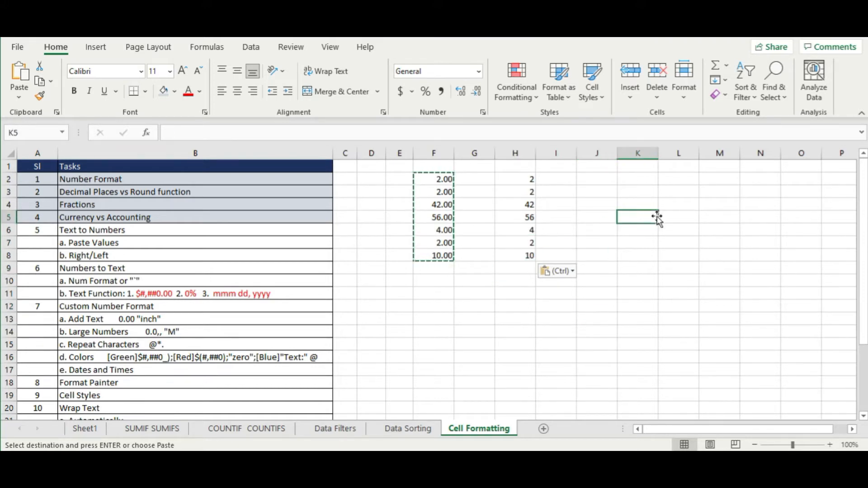
left_click_drag(443, 180, 520, 282)
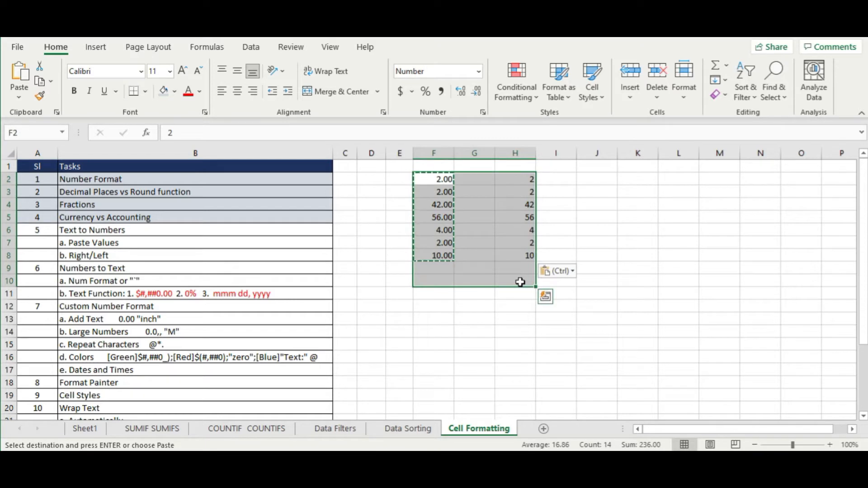
key("Delete")
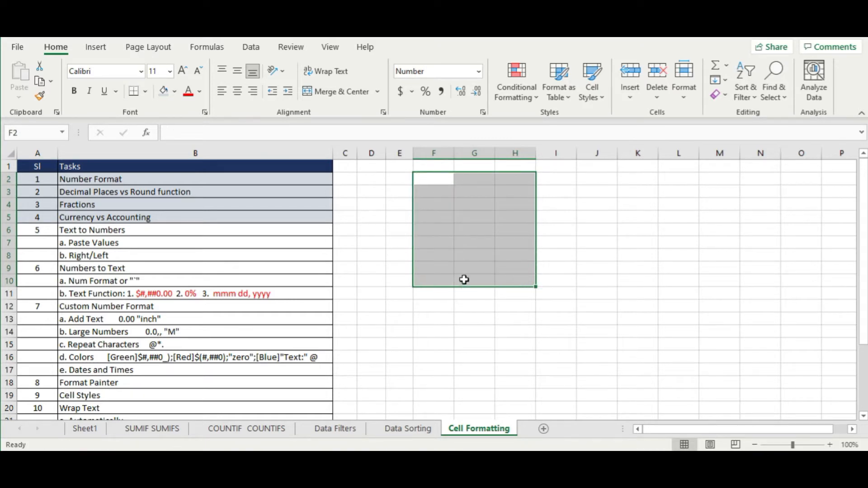
left_click(448, 279)
left_click(175, 244)
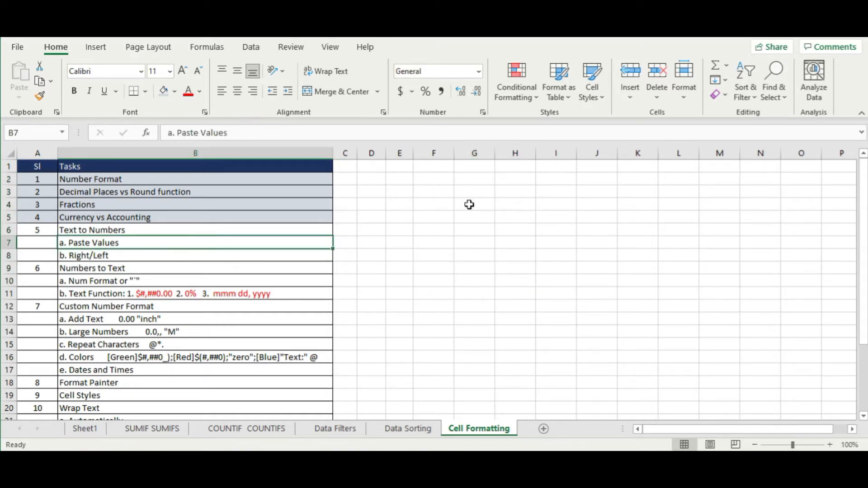
- Undo the deletion to bring back the sample numbers
right_click(437, 193)
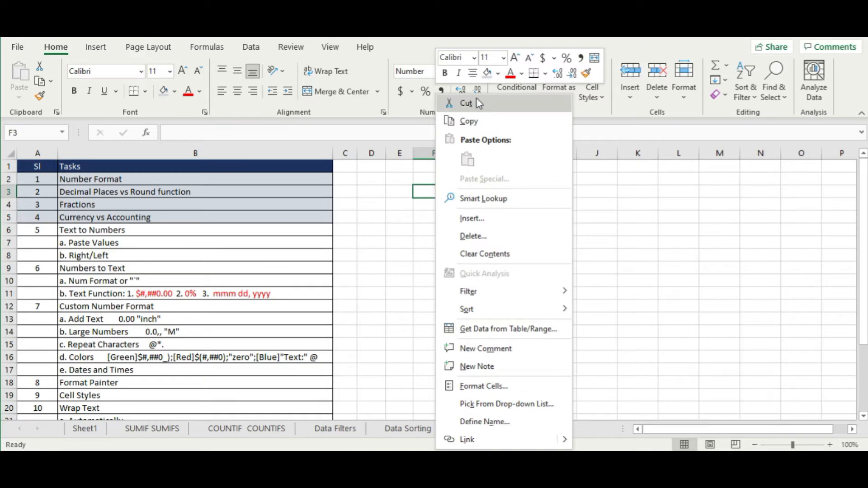
key("Escape")
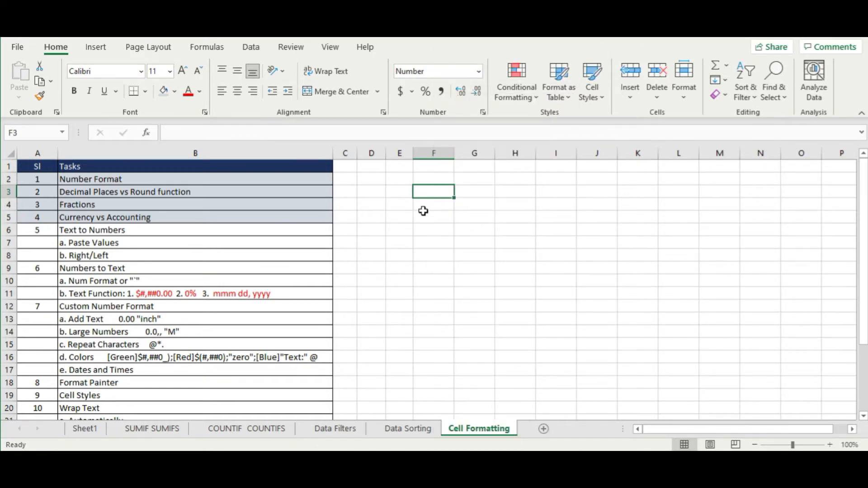
key("ctrl+z")
- Review Paste Special at H2 with Values, Skip blanks and Transpose, cancel, and select F2:H8
left_click(518, 179)
right_click(518, 179)
left_click(575, 184)
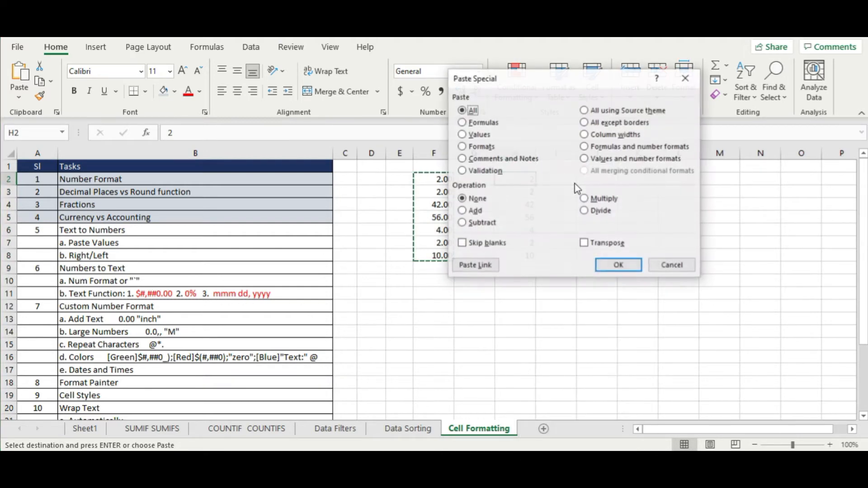
left_click_drag(509, 154, 503, 164)
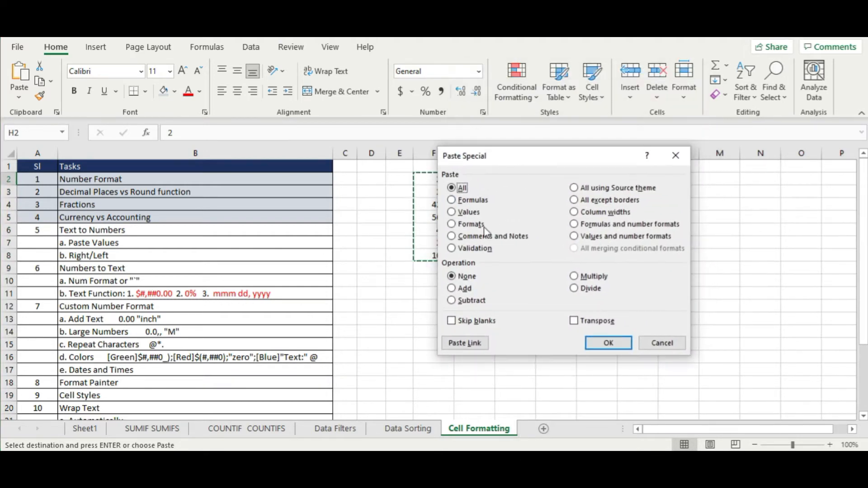
left_click(461, 213)
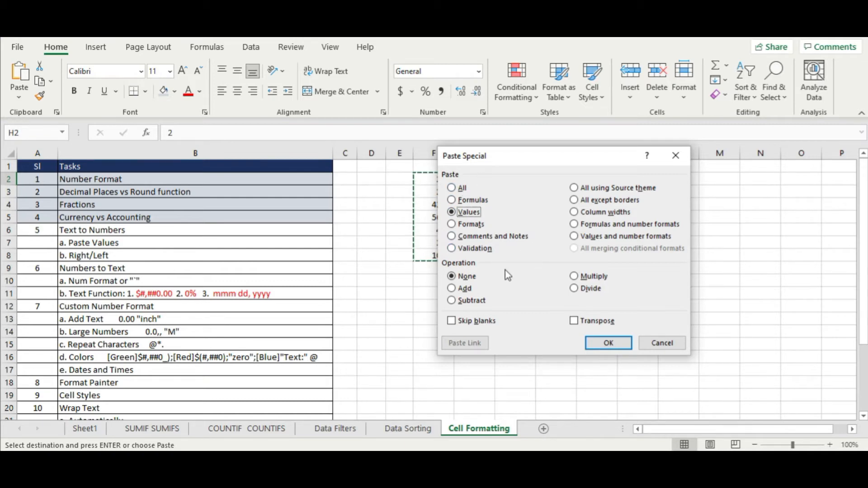
left_click(477, 326)
left_click(589, 322)
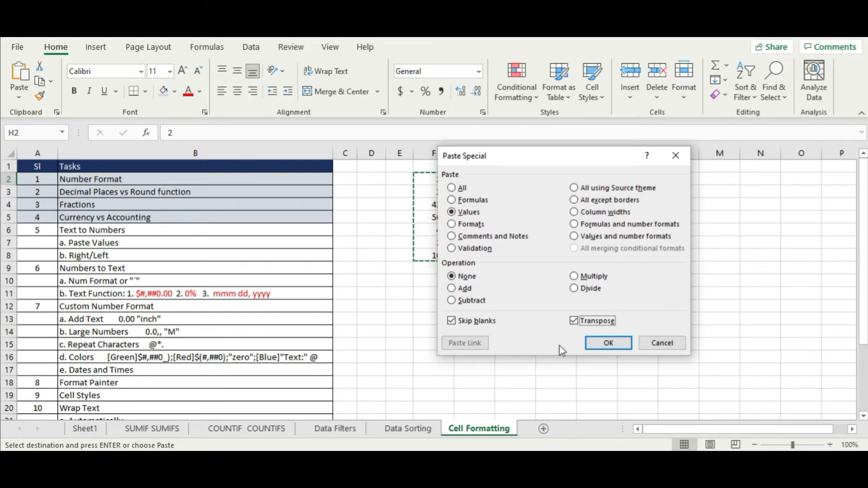
left_click(663, 343)
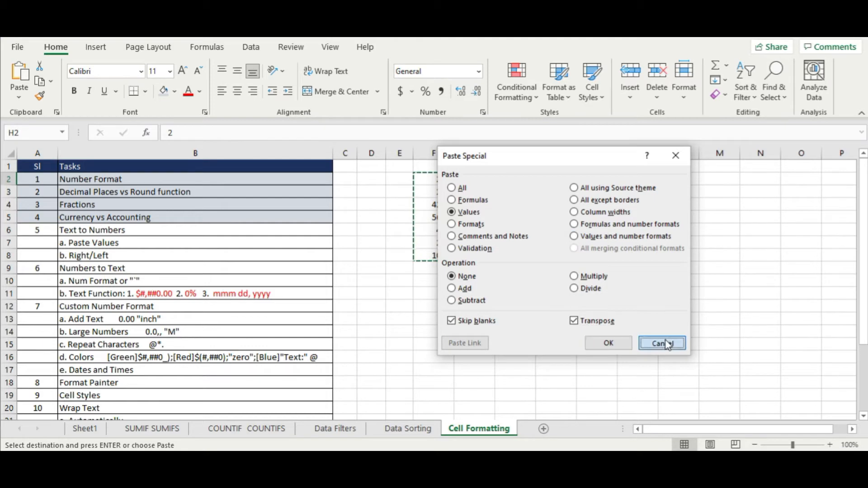
left_click_drag(441, 181, 519, 255)
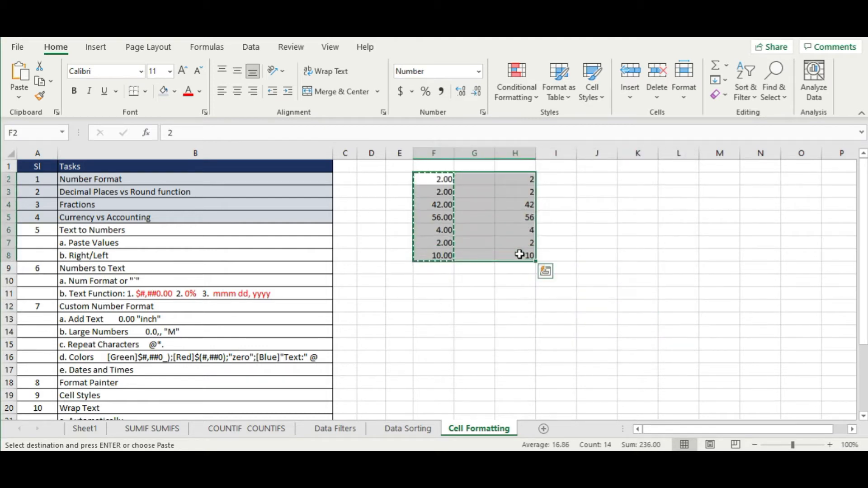
key("Escape")
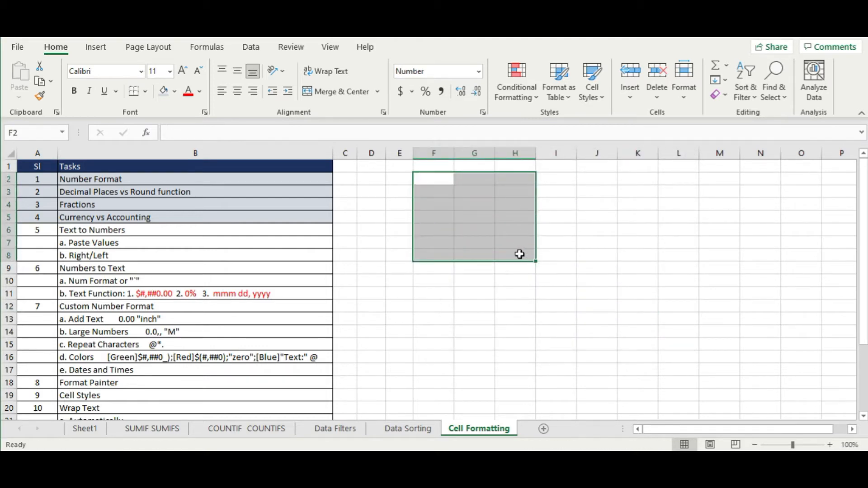
- Shade task rows A6:B7, Text to Numbers and Paste Values, to mark them done
left_click(125, 243)
left_click_drag(37, 230, 109, 243)
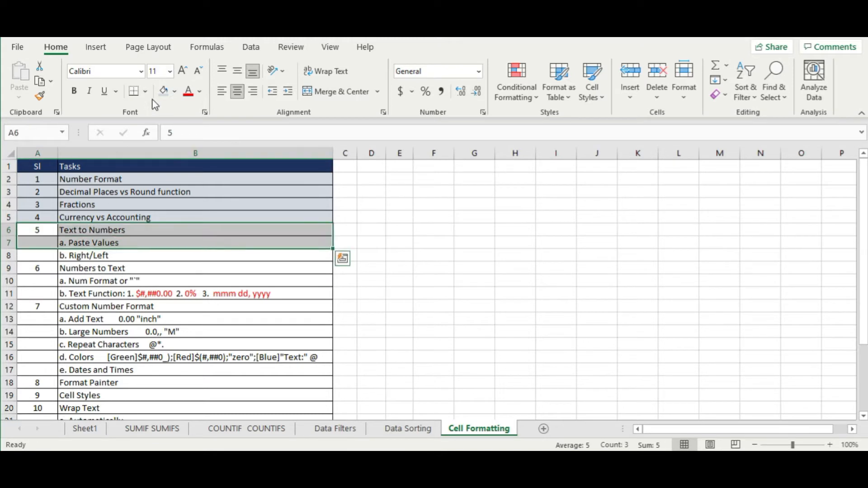
left_click(164, 93)
left_click(115, 255)
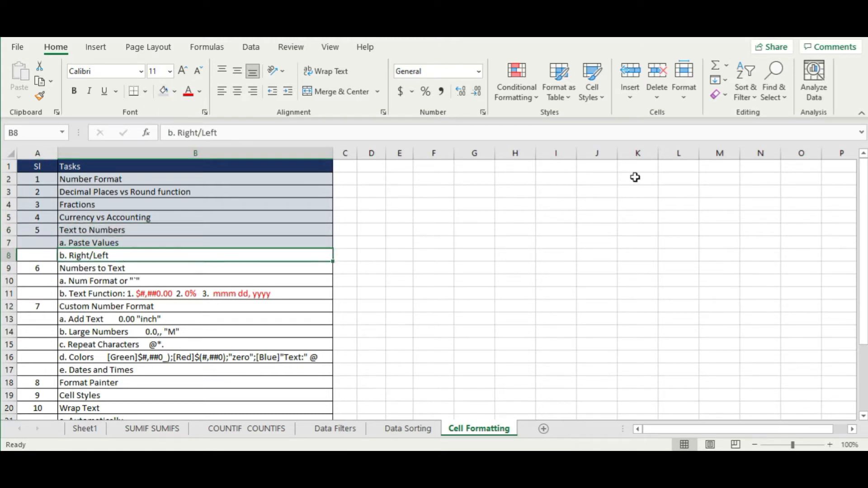
left_click(455, 215)
left_click(430, 194)
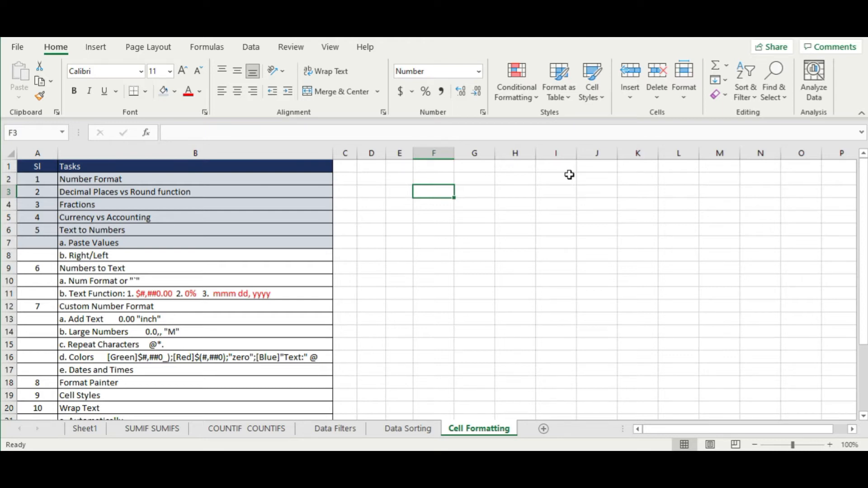
- Enter two sample score sentences ending in 25 and 40 in F3:F4, then autofit column F
type("Mary Scored ")
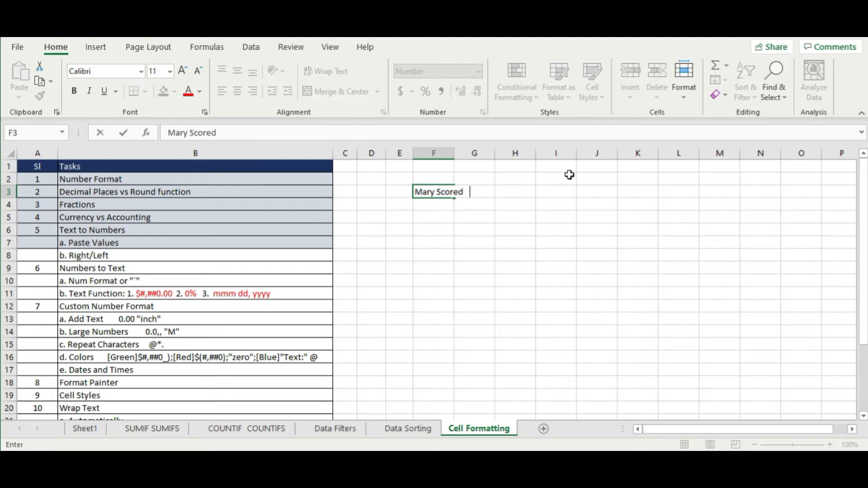
type("25")
key("Return")
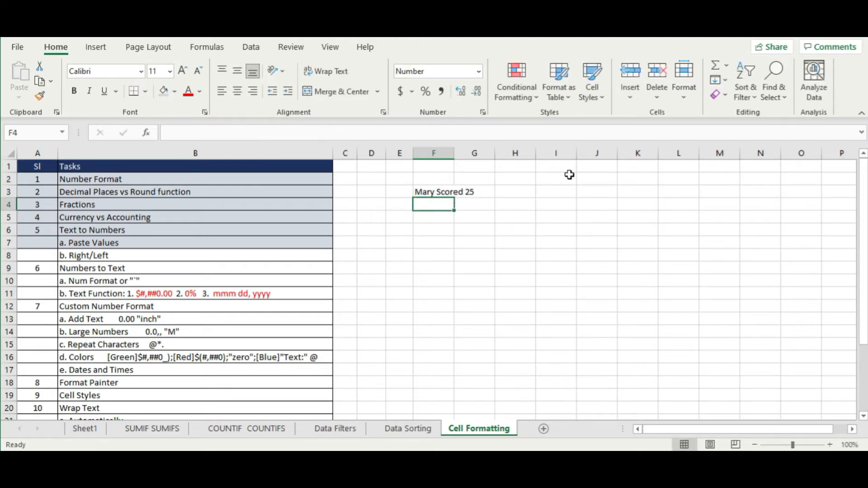
type("Tom ")
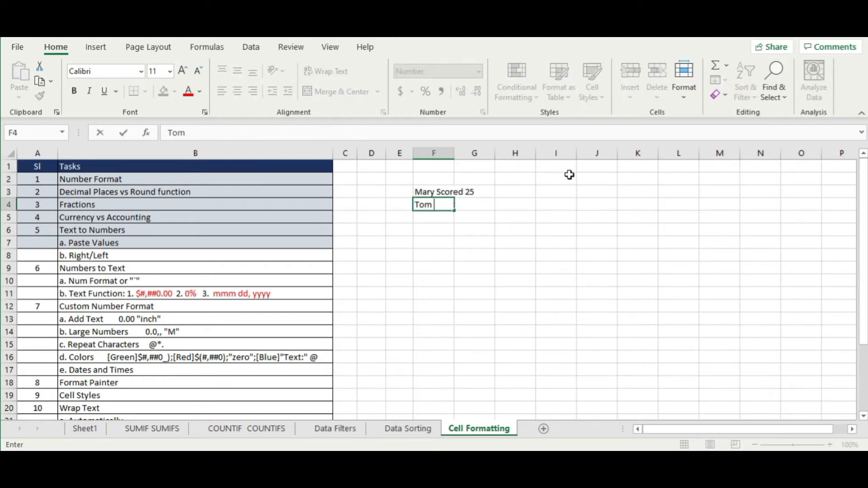
type("Won at 40")
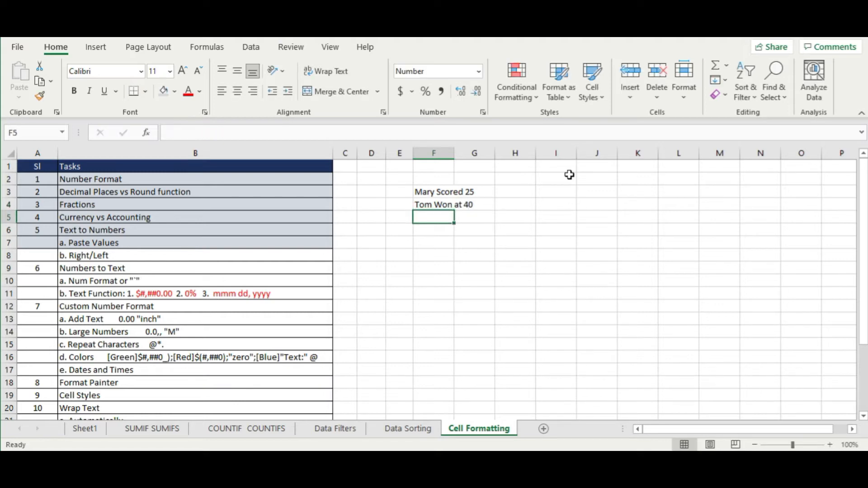
double_click(455, 154)
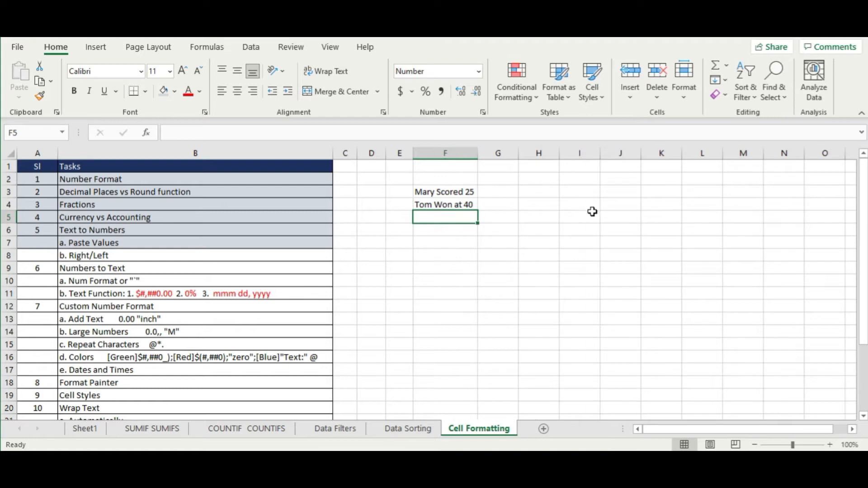
left_click(500, 194)
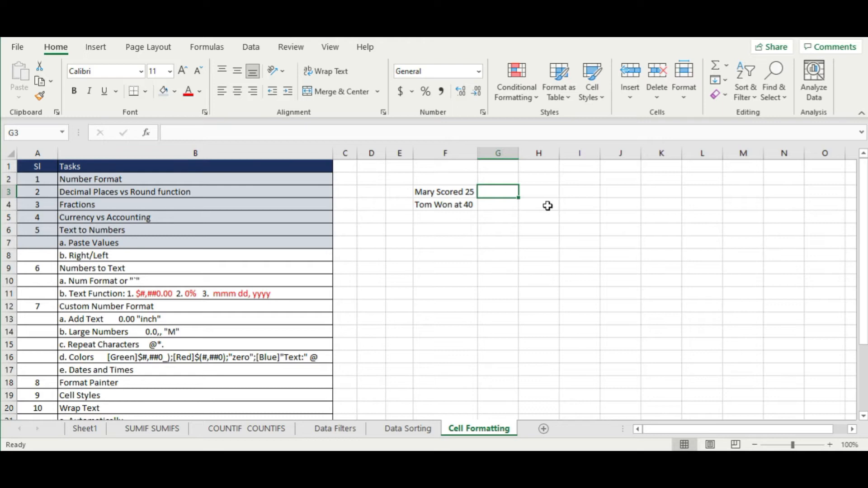
- Start the formula =RIGHT(F3, in cell G3
type("=")
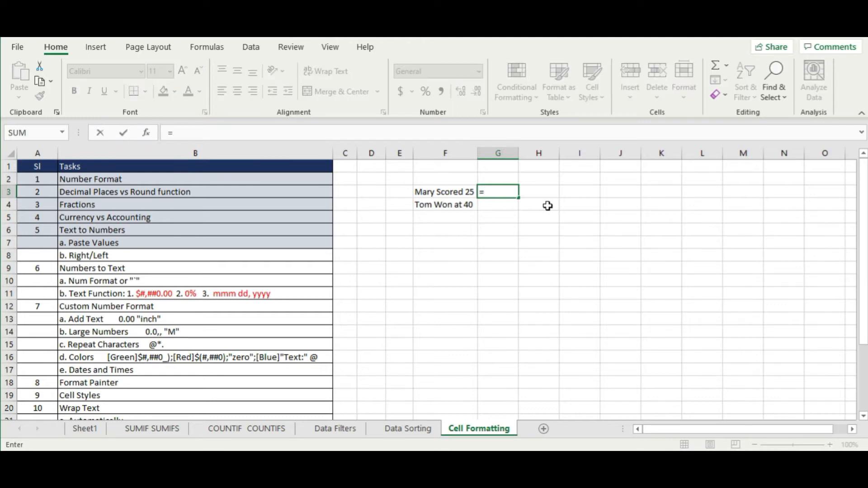
type("right")
key("Tab")
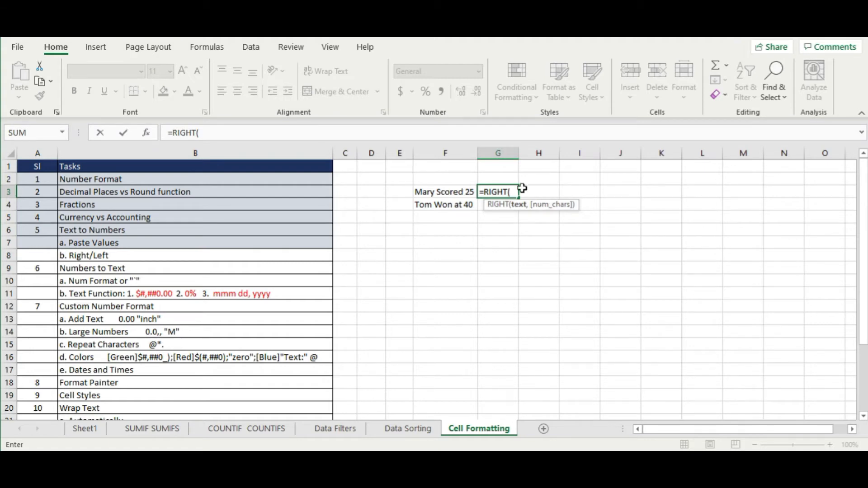
left_click(447, 194)
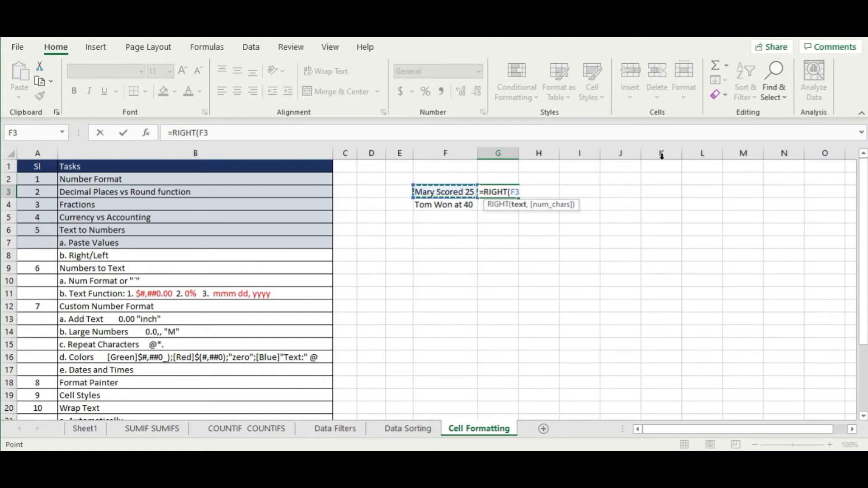
type(", 2")
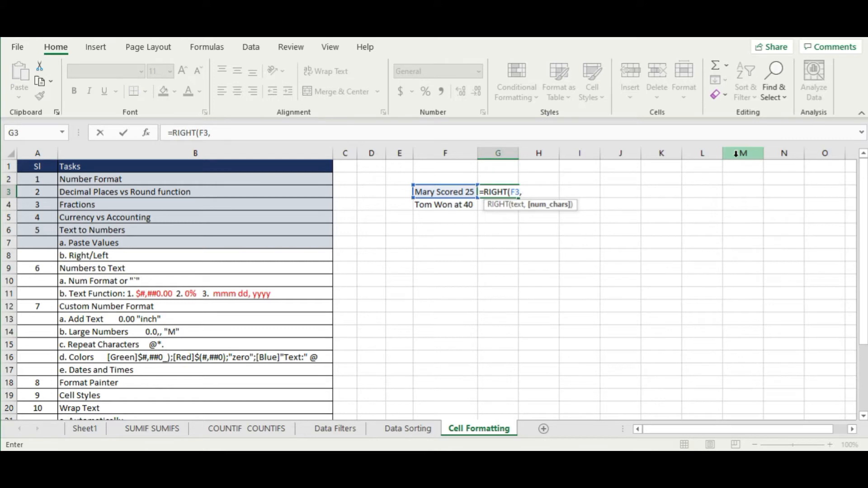
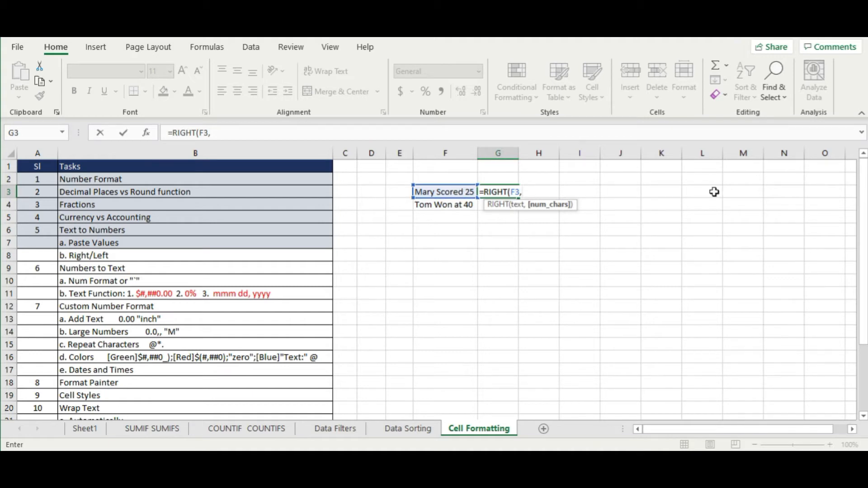
- Complete =RIGHT(F3, 2) in G3 and fill it down to G4, returning 25 and 40
type("2)")
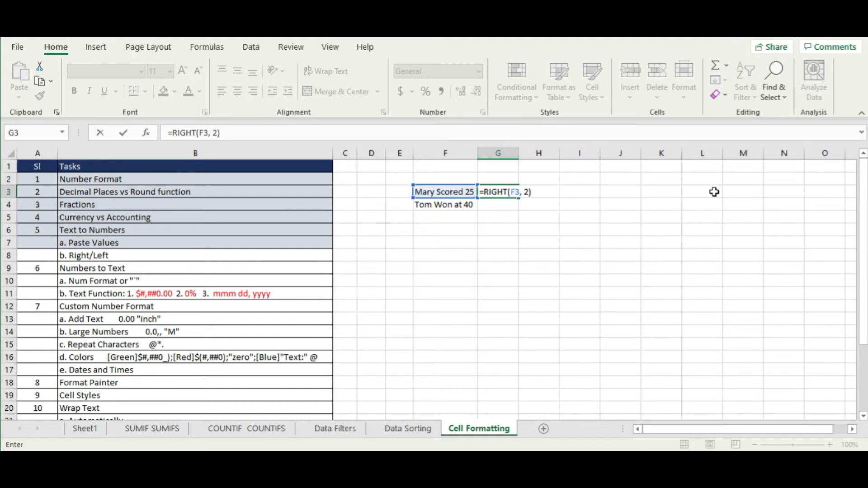
key("Return")
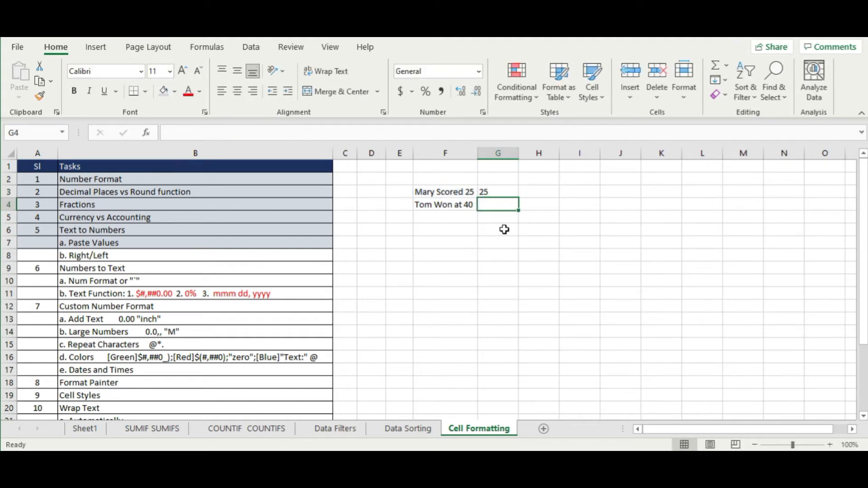
left_click(500, 191)
left_click_drag(520, 197, 520, 206)
left_click(612, 270)
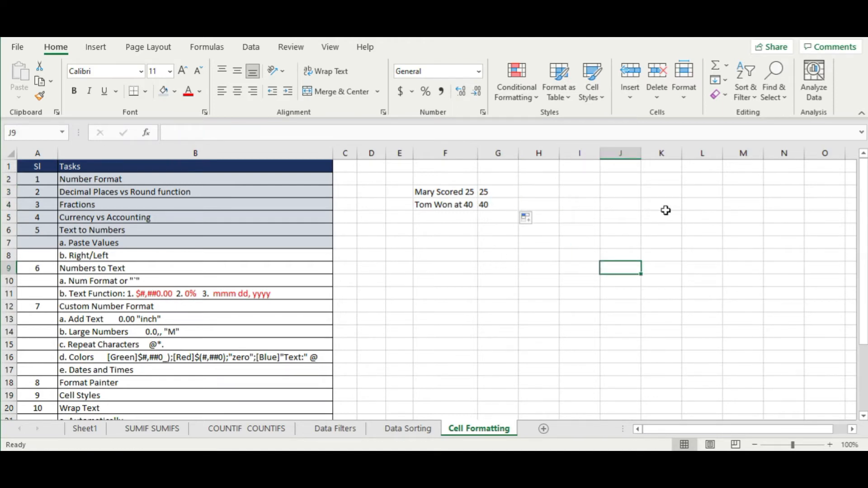
- Copy the extracted values in G3:G4 and paste them into H3:H4 as values only
left_click_drag(509, 196, 510, 203)
key("ctrl+c")
right_click(533, 195)
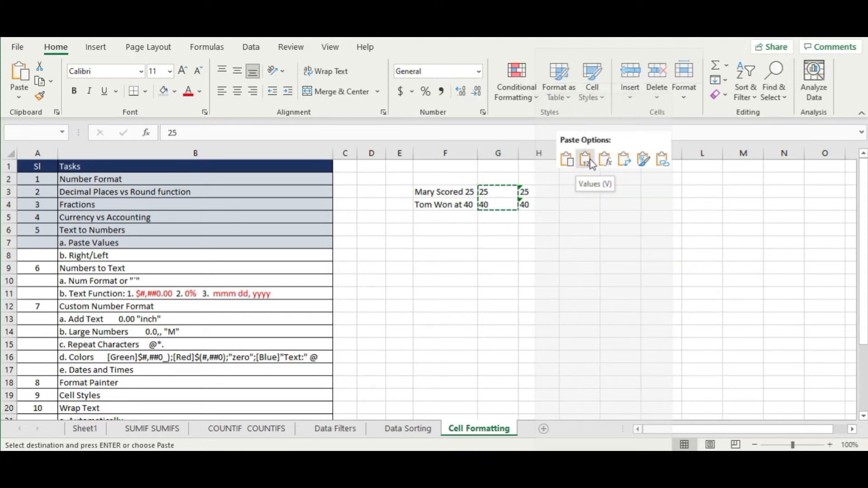
left_click(588, 160)
left_click(531, 266)
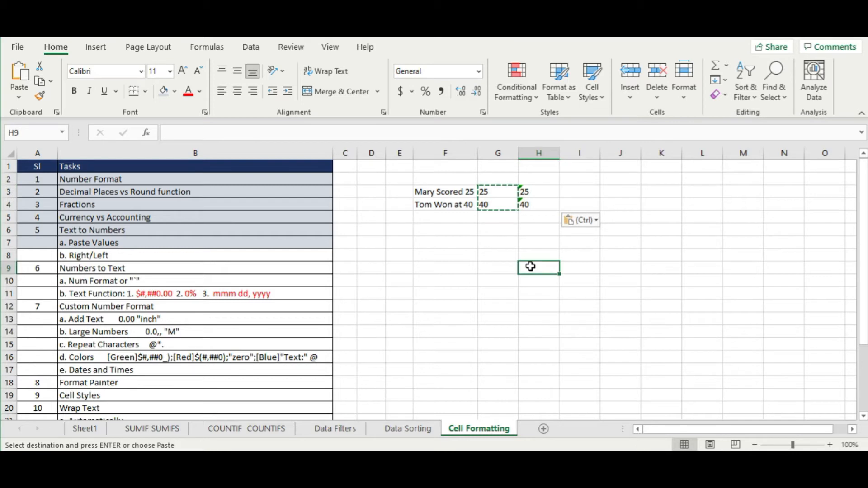
key("Escape")
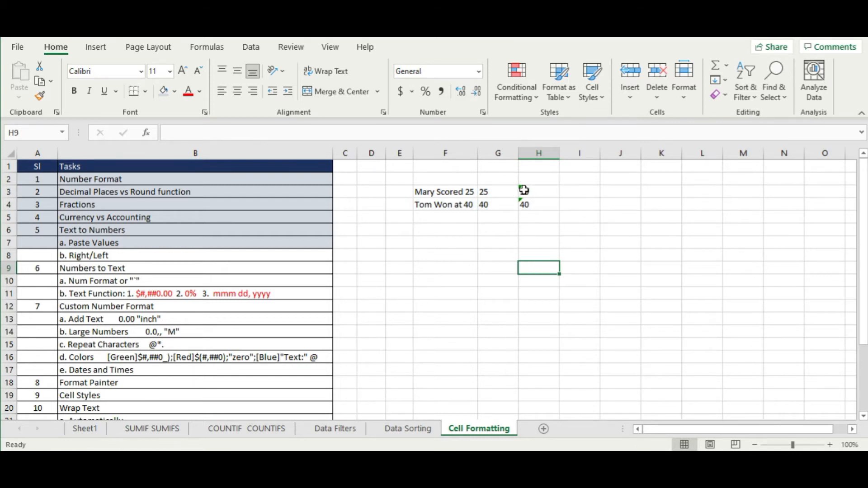
- Convert the text in H3:H4 to the numbers 25 and 40, then check the G3:G4 formulas
left_click_drag(527, 191, 529, 201)
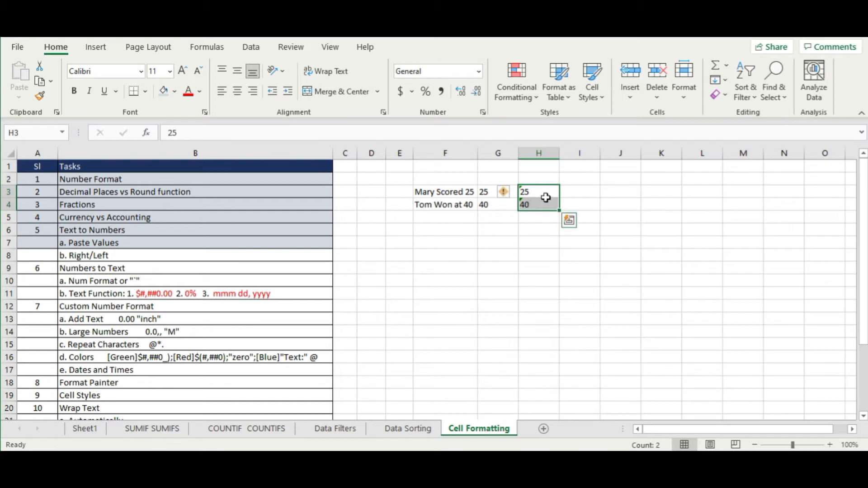
left_click(588, 202)
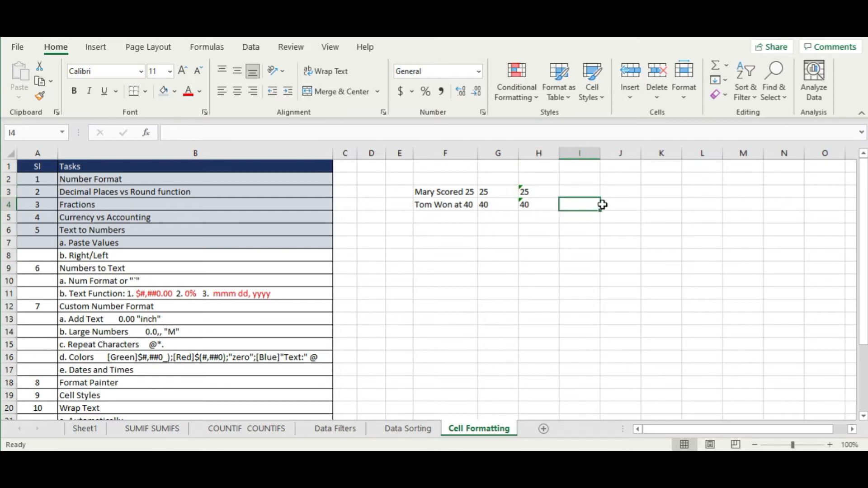
left_click_drag(540, 193, 536, 206)
left_click(509, 195)
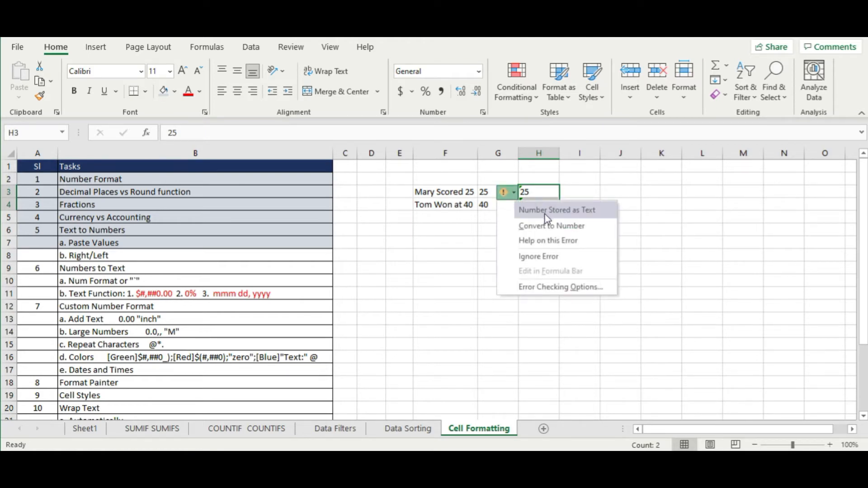
left_click(582, 227)
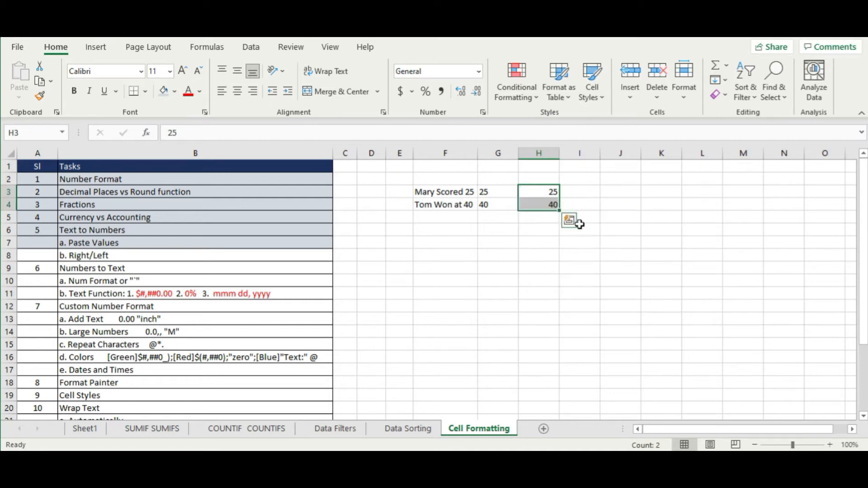
left_click(614, 217)
left_click(548, 194)
key("Down")
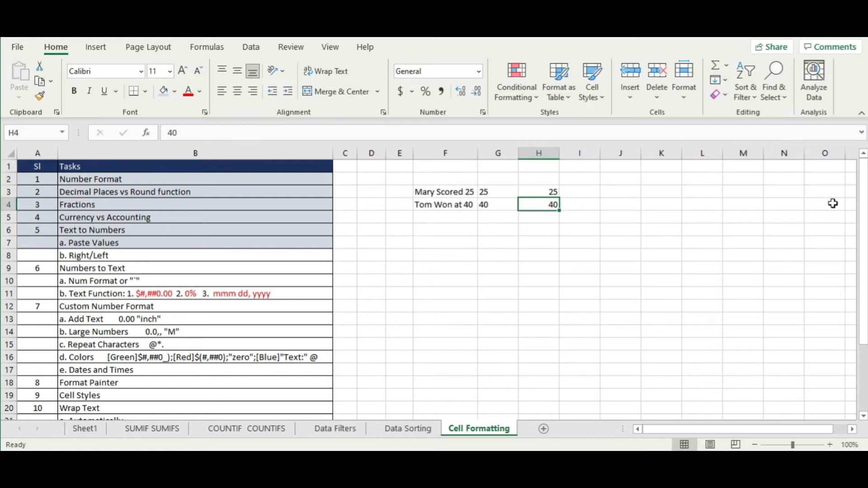
left_click(491, 191)
left_click(494, 204)
- Enter '01' followed by a person's name in F5 and '05' followed by a name in F6
left_click(447, 220)
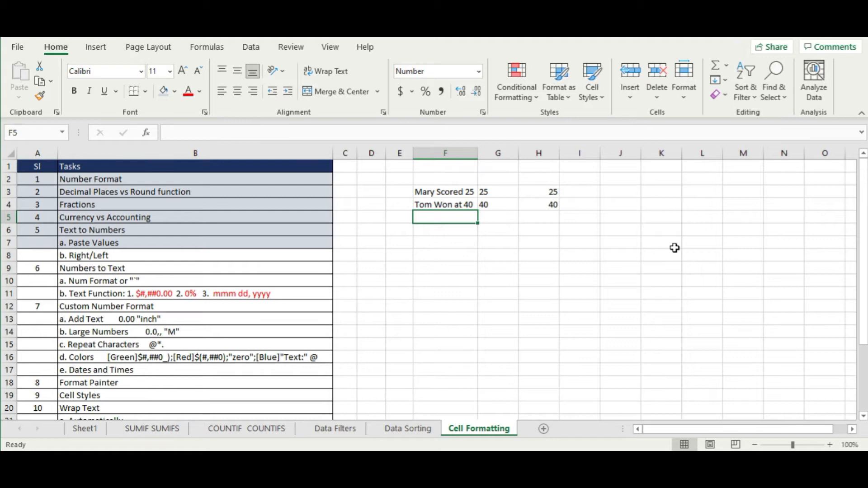
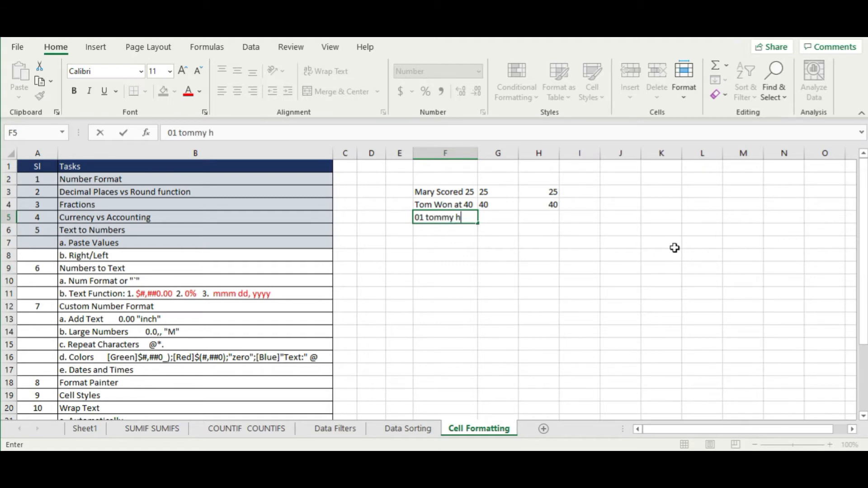
key("Return")
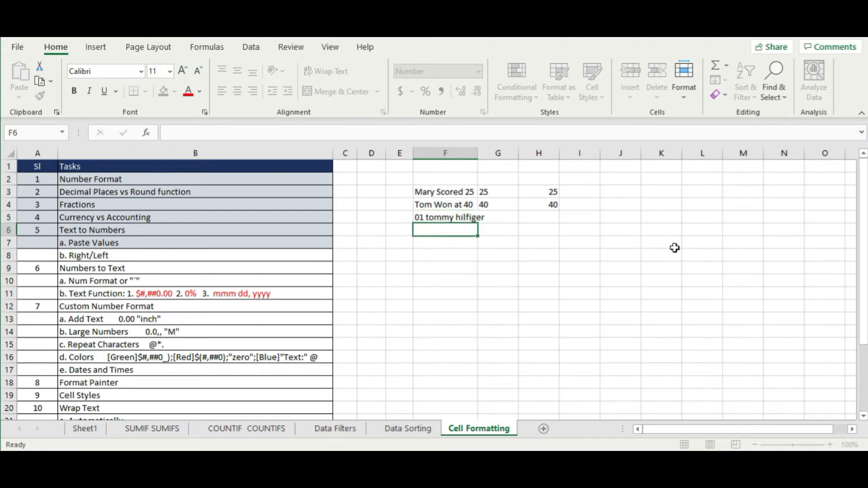
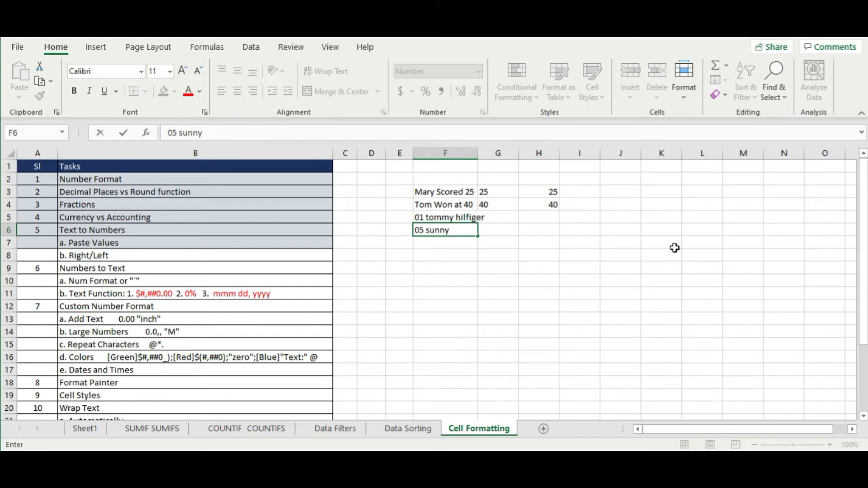
key("Return")
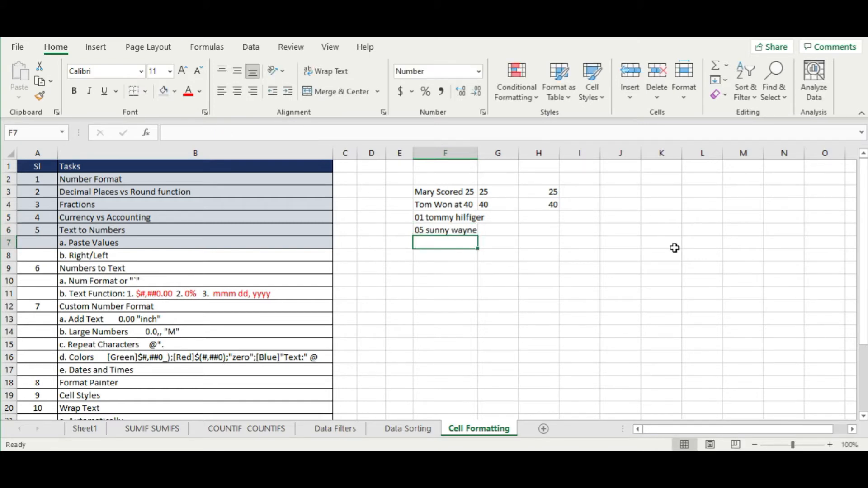
left_click(507, 206)
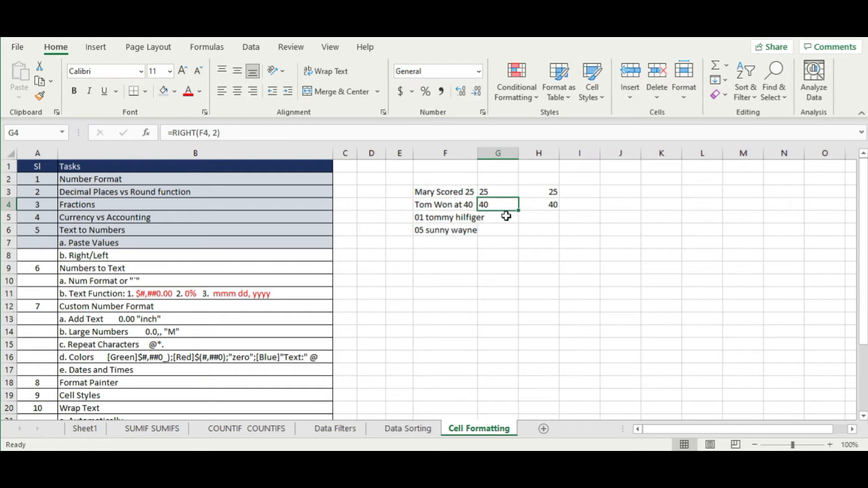
- Enter =LEFT(F5, 2) in G5 and fill it down to G6, extracting 01 and 05
left_click(511, 213)
type("=")
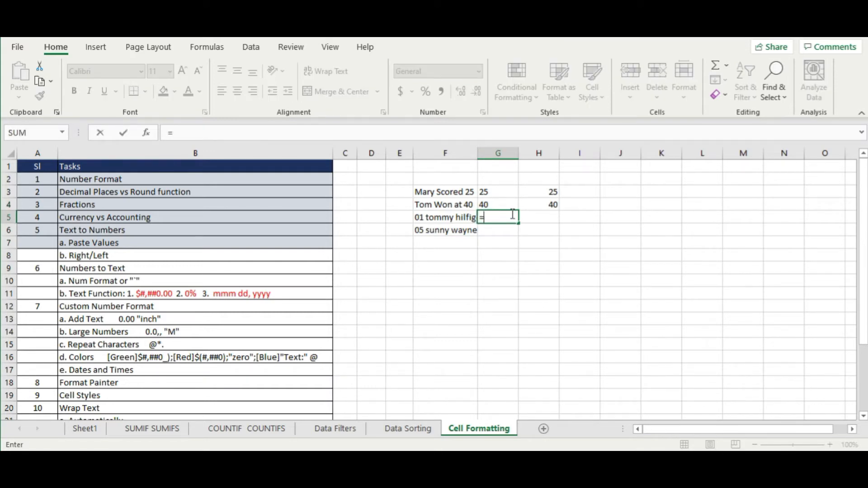
type("lef")
key("Tab")
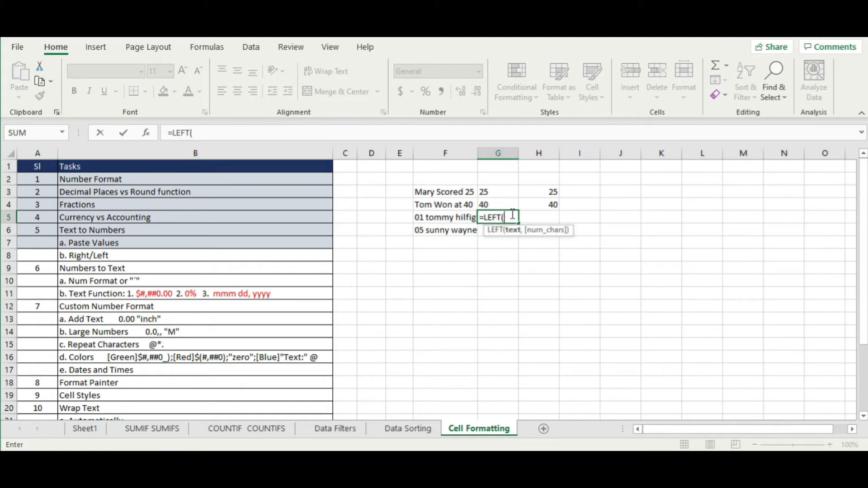
left_click(428, 220)
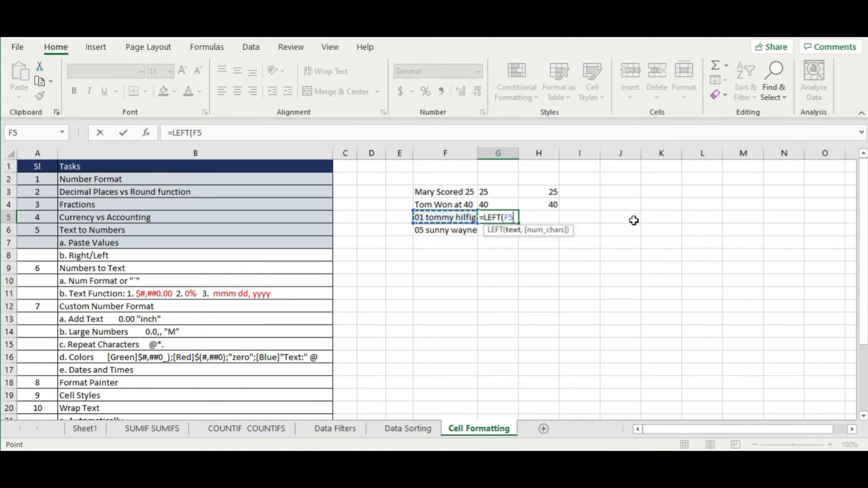
type(",")
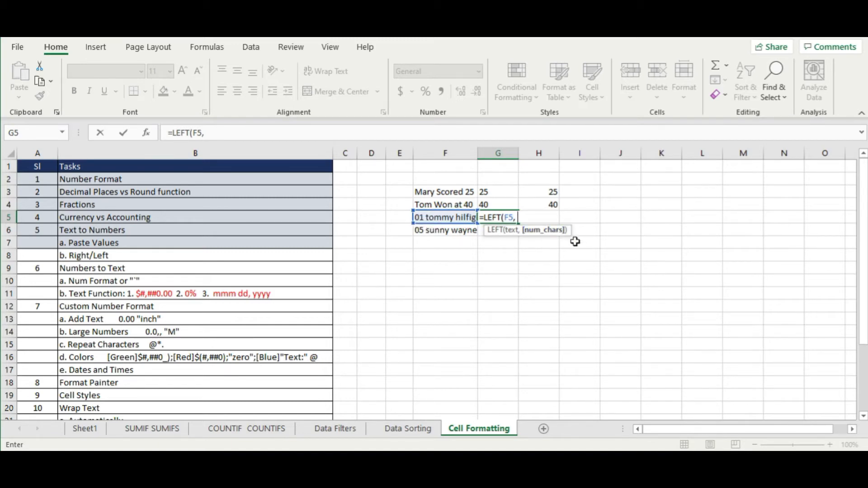
type(" 2)")
key("Return")
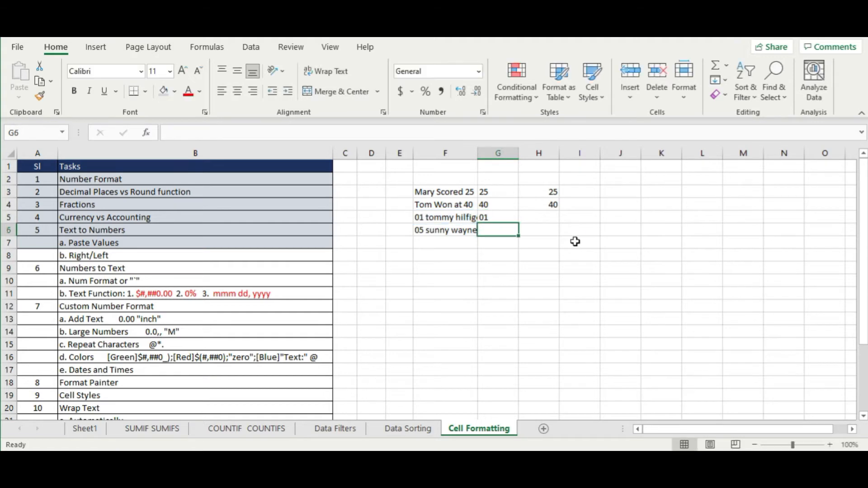
left_click(507, 218)
left_click_drag(518, 223, 518, 234)
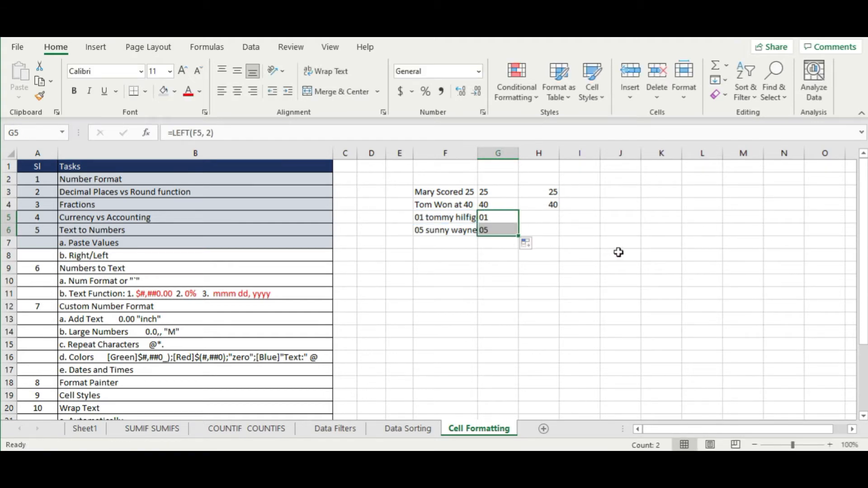
- Paste G5:G6 into H5:H6 as values and convert them to the numbers 1 and 5
key("ctrl+c")
right_click(545, 218)
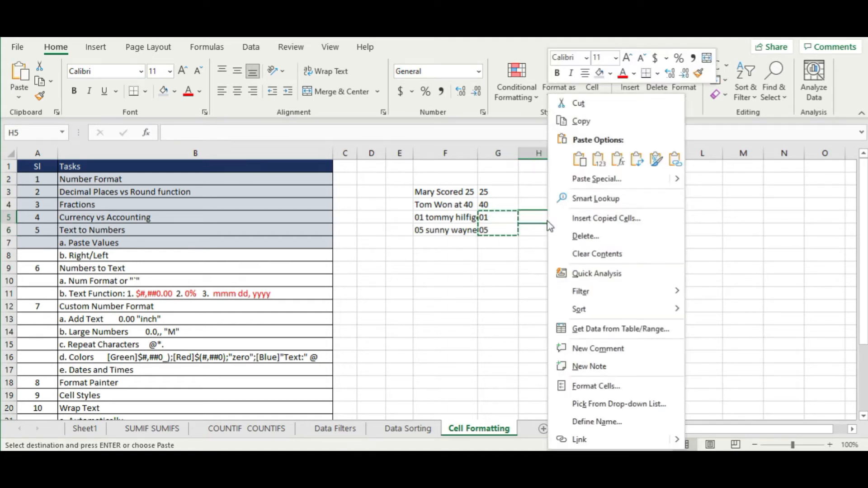
left_click(599, 159)
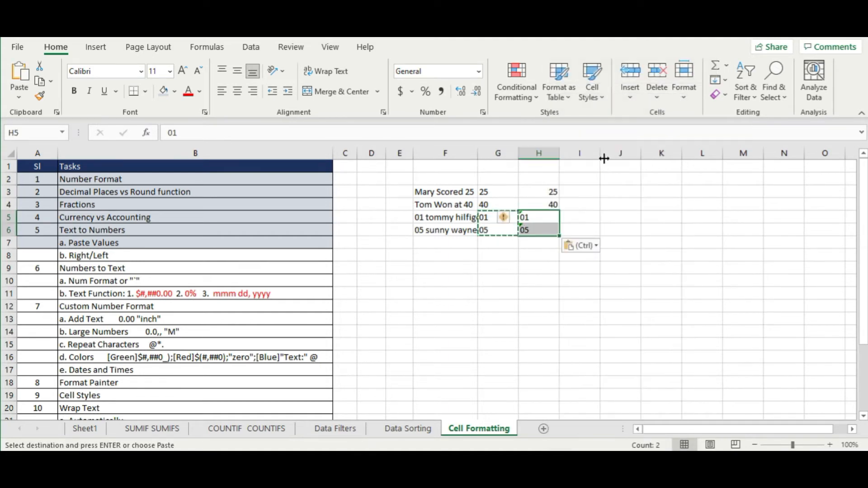
key("Escape")
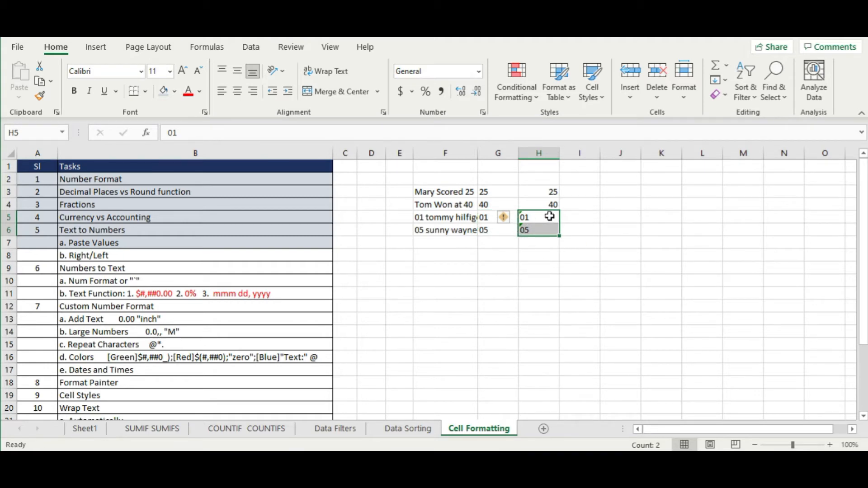
left_click(510, 219)
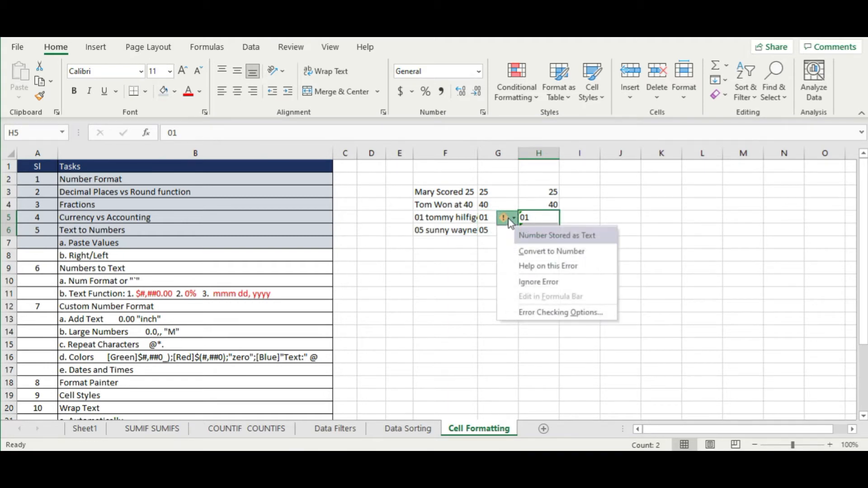
left_click(569, 252)
left_click(605, 231)
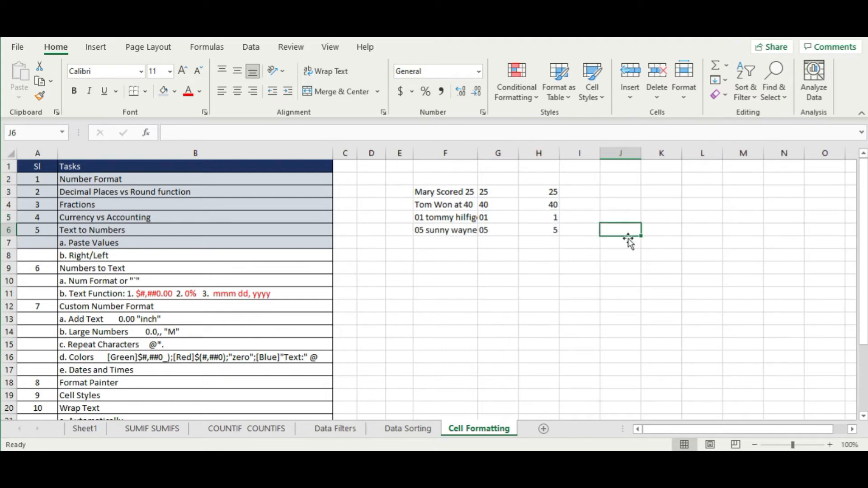
left_click(137, 254)
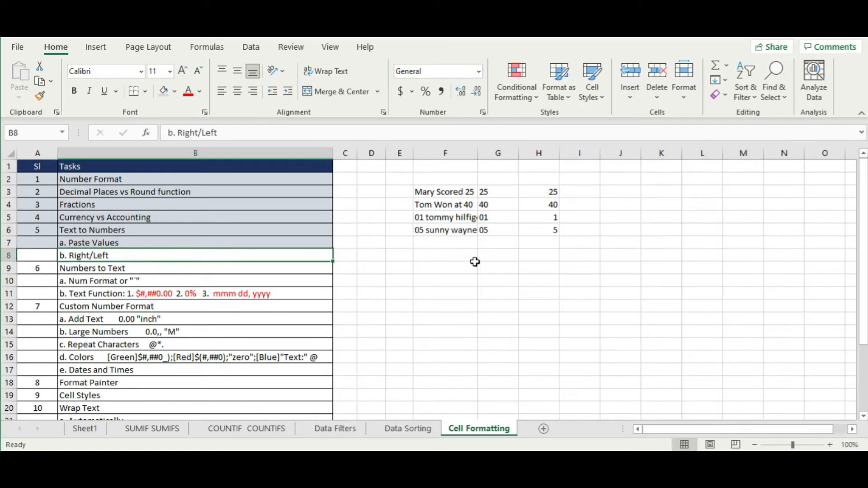
- Drag column F wider and cancel a Text to Columns attempt on F6 at the replace warning
left_click(446, 231)
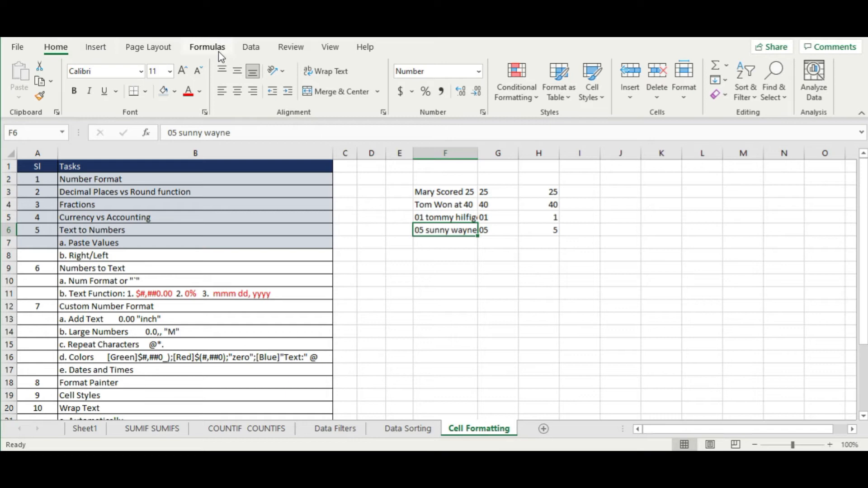
left_click(251, 47)
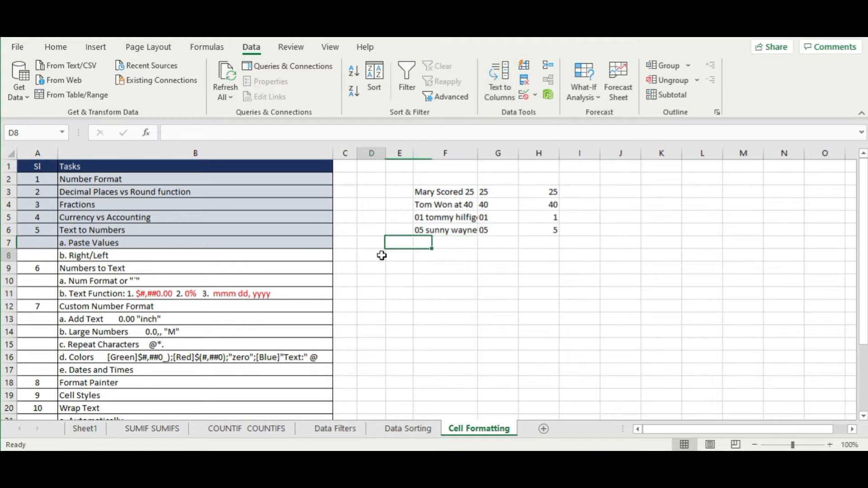
left_click_drag(478, 153, 499, 153)
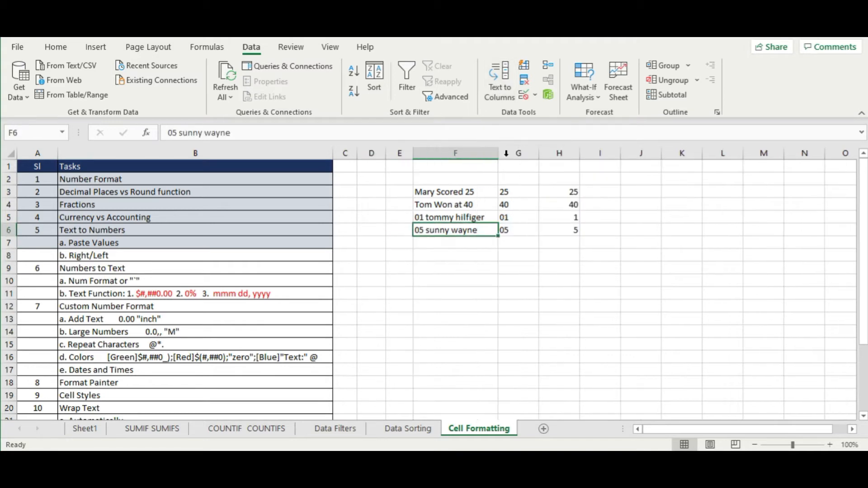
left_click(503, 99)
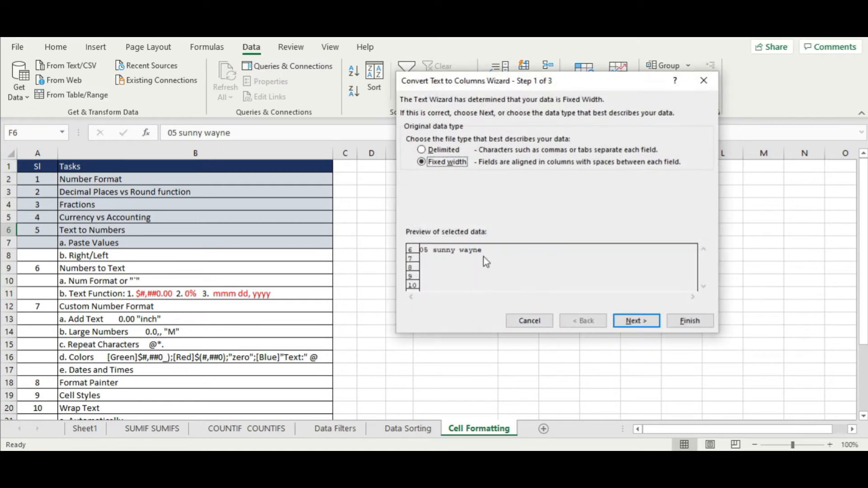
left_click(688, 322)
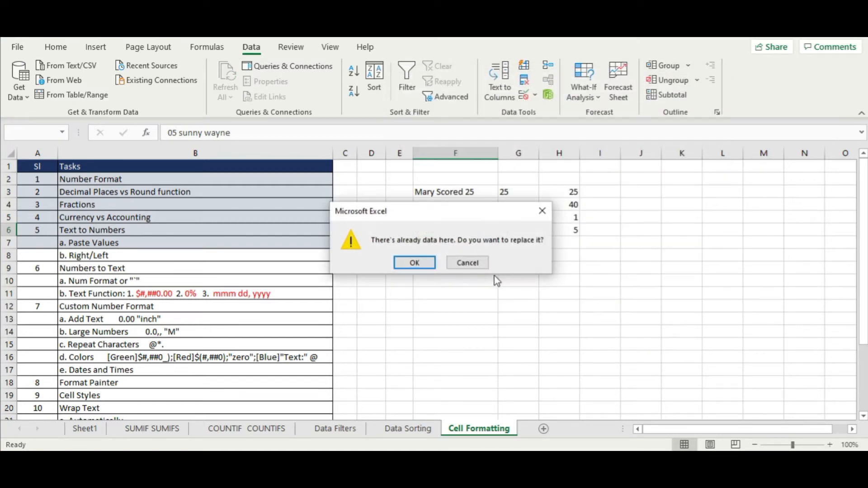
left_click(479, 264)
left_click(600, 293)
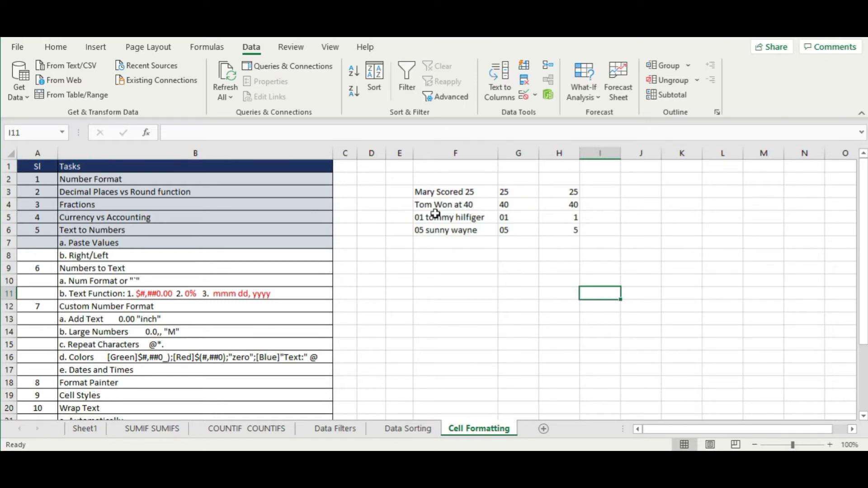
left_click(455, 195)
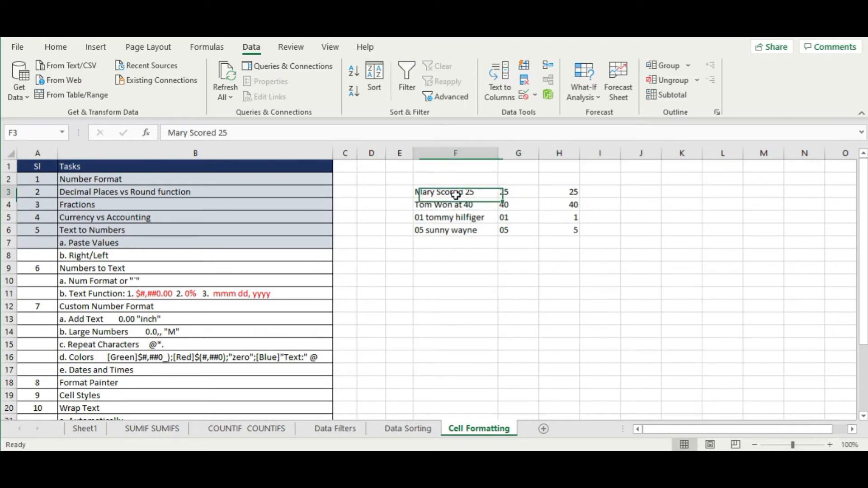
left_click(525, 193)
- Edit F3 and F4, replacing the space before 25 and 40 with a comma
left_click(476, 194)
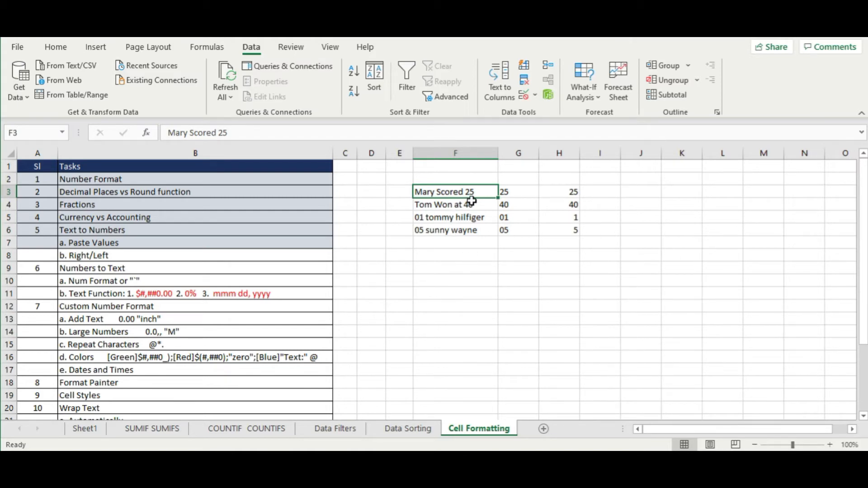
left_click_drag(475, 190, 479, 204)
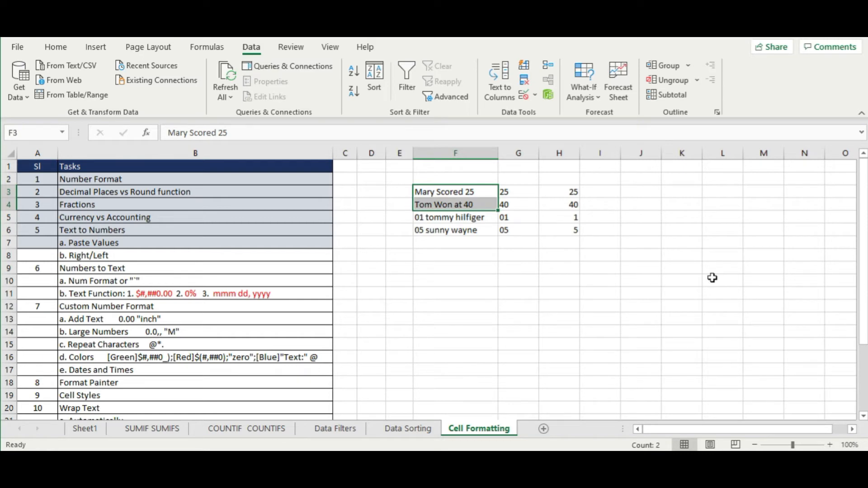
left_click(469, 193)
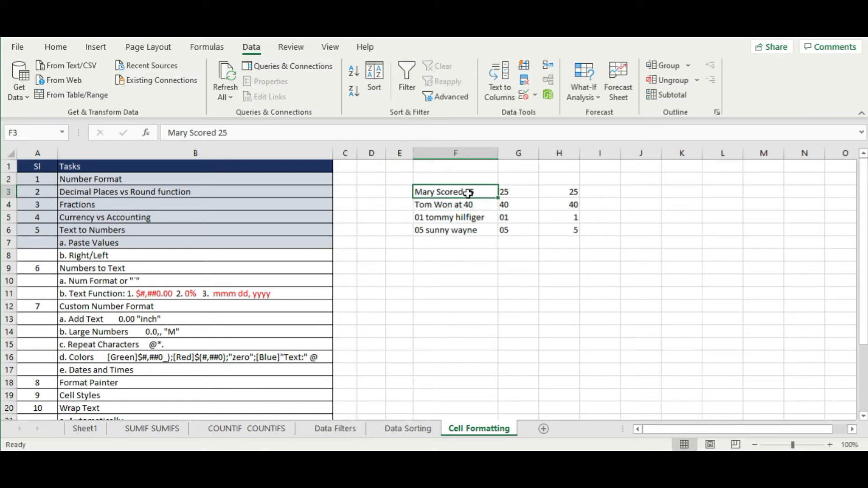
double_click(468, 194)
key("BackSpace")
type(",")
left_click(805, 306)
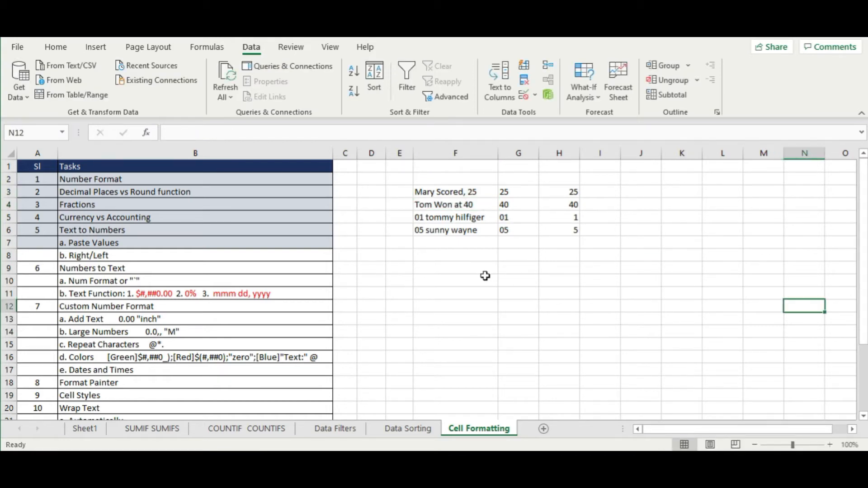
double_click(465, 204)
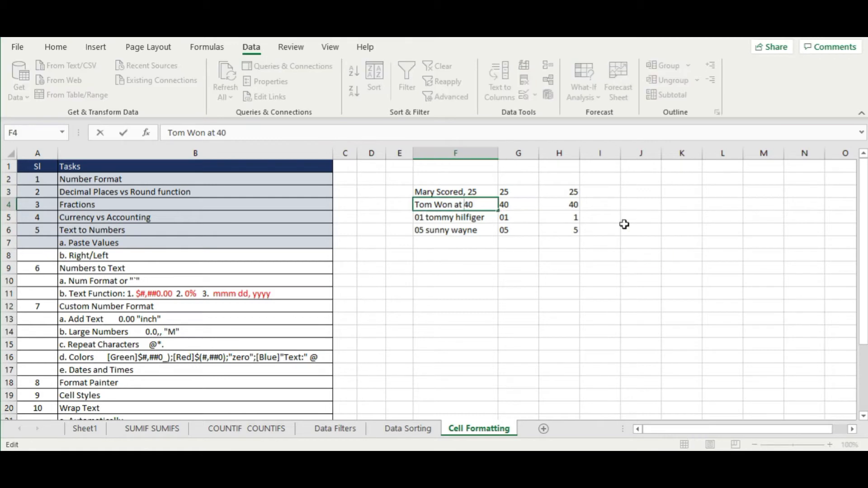
key("BackSpace")
type(",")
left_click(649, 208)
left_click_drag(471, 194, 469, 206)
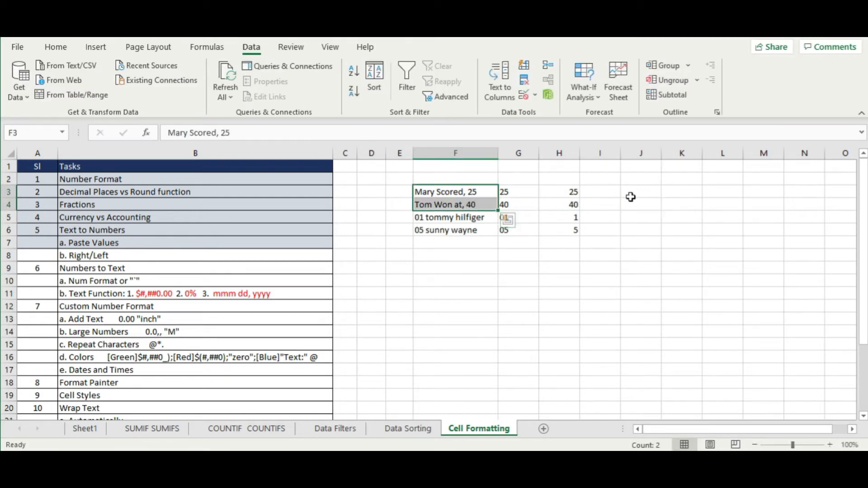
- Split F3:F4 with Text to Columns, Delimited on Comma, replacing the data in column G
left_click(500, 80)
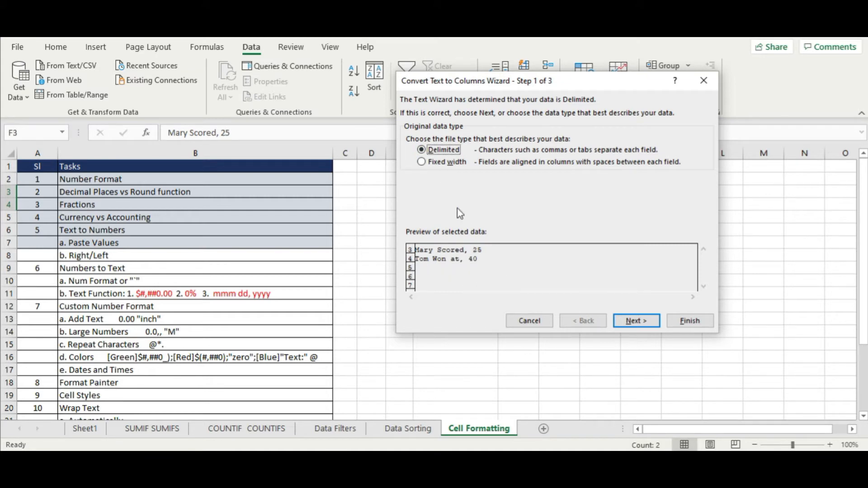
left_click(629, 321)
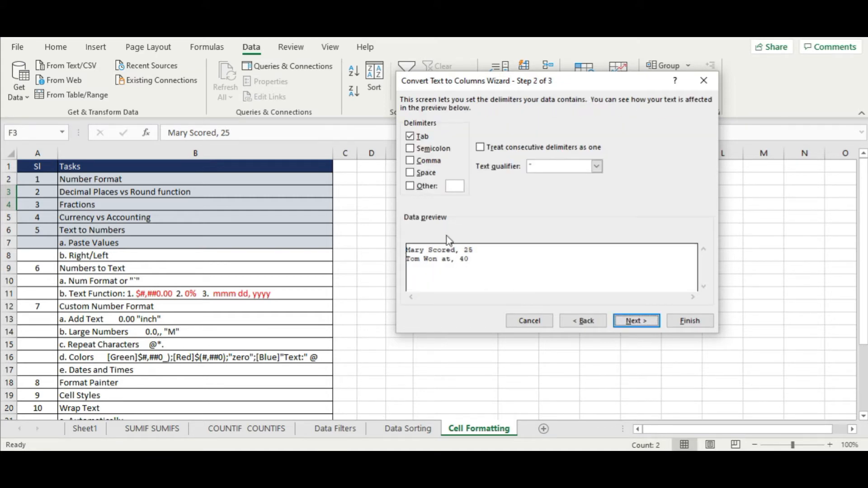
left_click(410, 161)
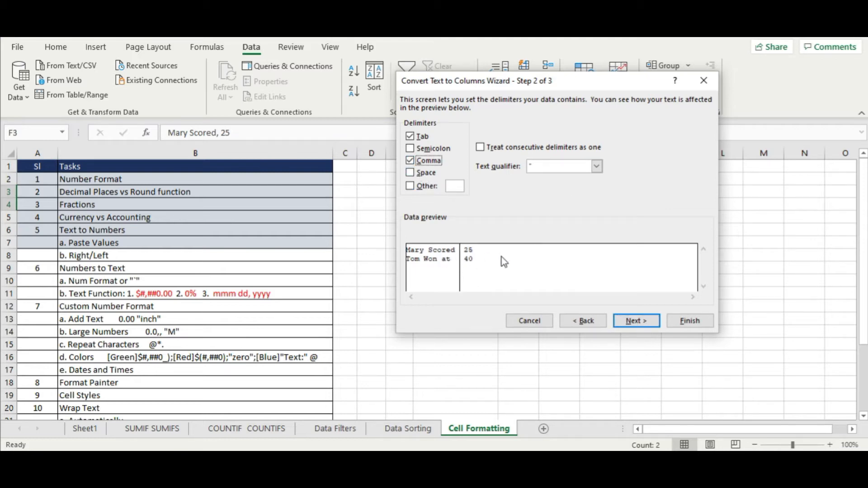
left_click(635, 321)
left_click(689, 322)
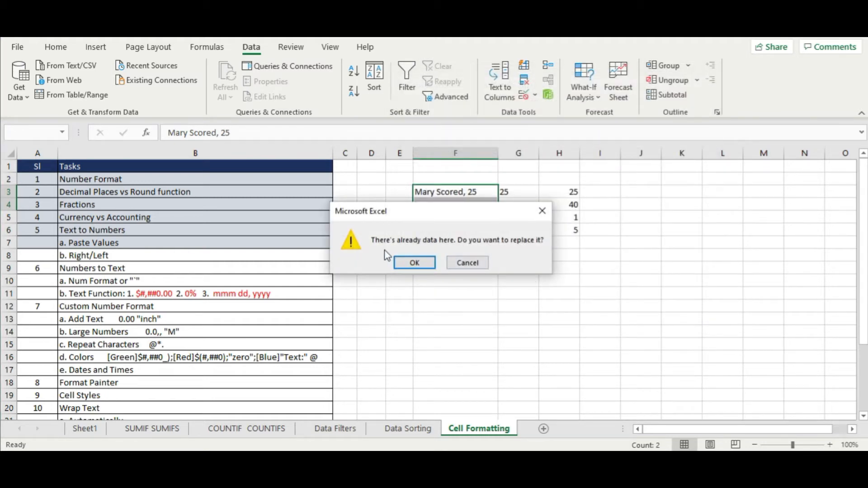
left_click(414, 263)
left_click(528, 193)
left_click(527, 205)
left_click_drag(531, 196, 531, 209)
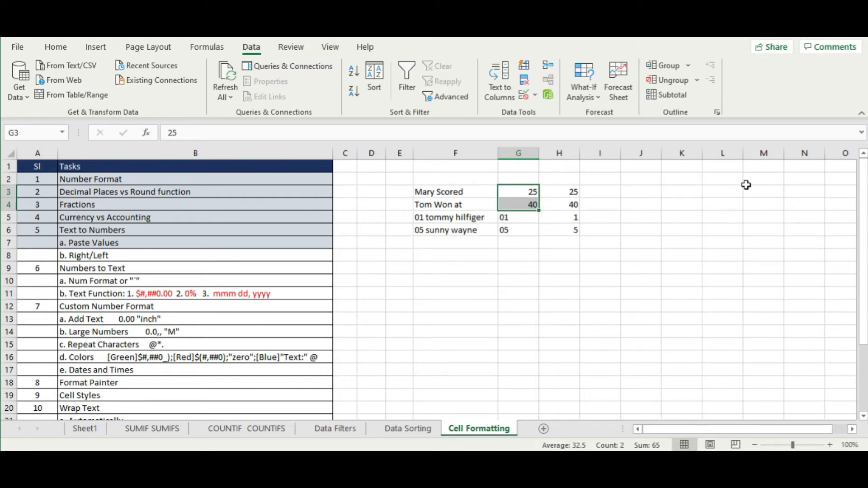
left_click_drag(475, 192, 478, 205)
- Run Text to Columns on H3 with the default Delimited settings
left_click(554, 192)
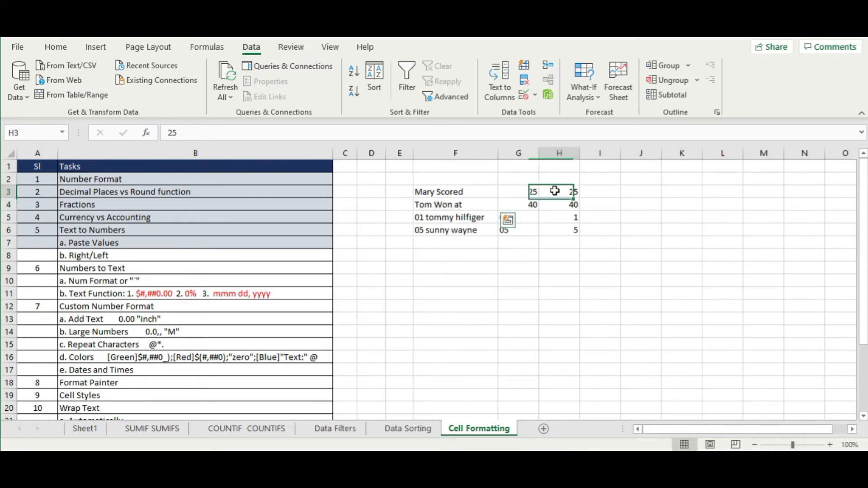
left_click(512, 96)
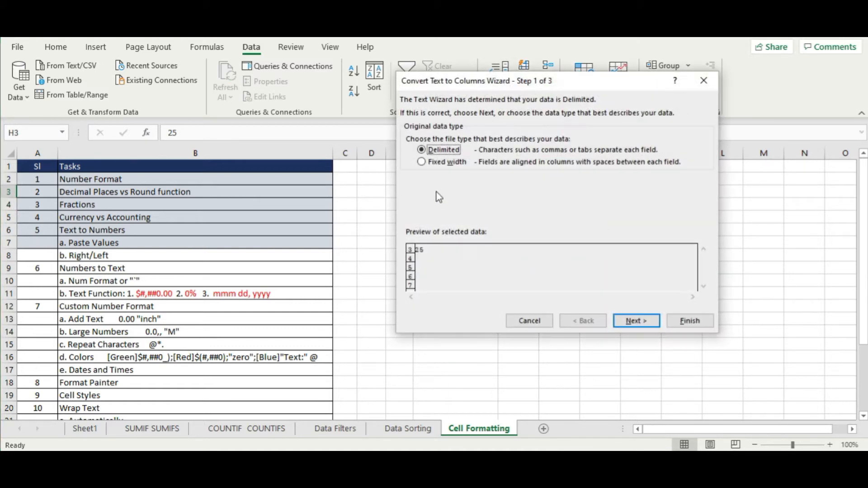
left_click(445, 163)
left_click(446, 151)
left_click(689, 320)
left_click(599, 240)
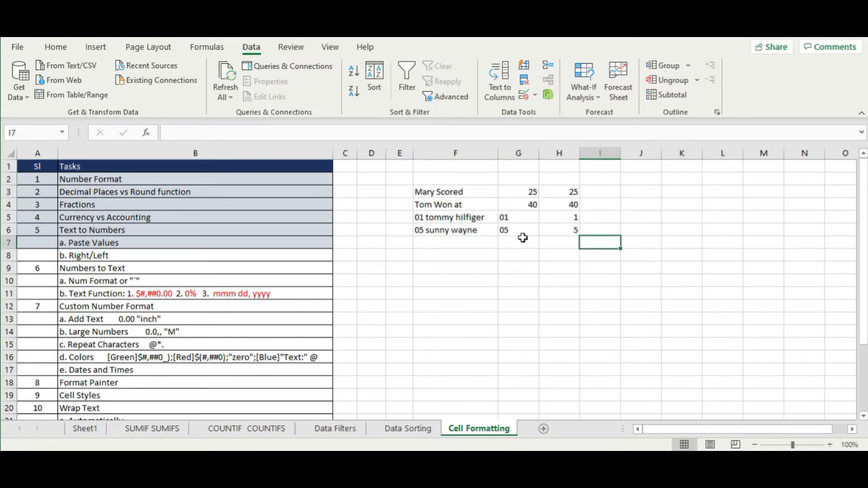
left_click_drag(479, 192, 598, 244)
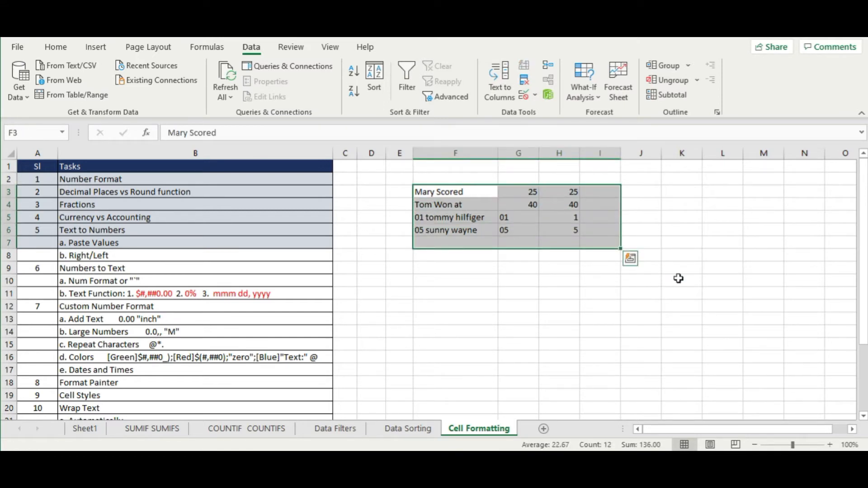
- Clear the demo block F3:I7 and shade task rows A7:B8 light blue
key("Delete")
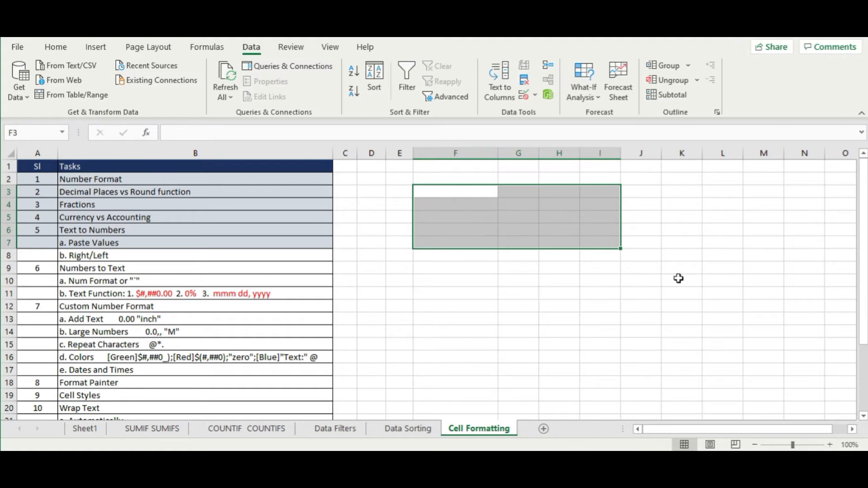
left_click(520, 292)
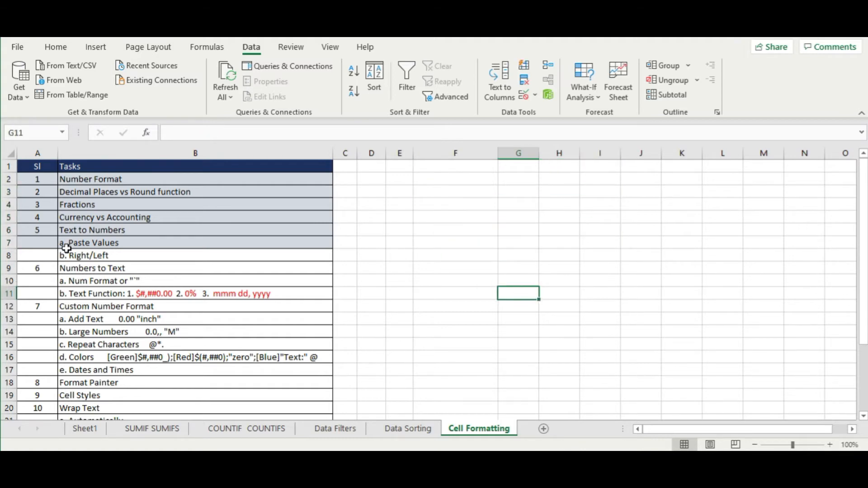
left_click_drag(40, 259, 116, 237)
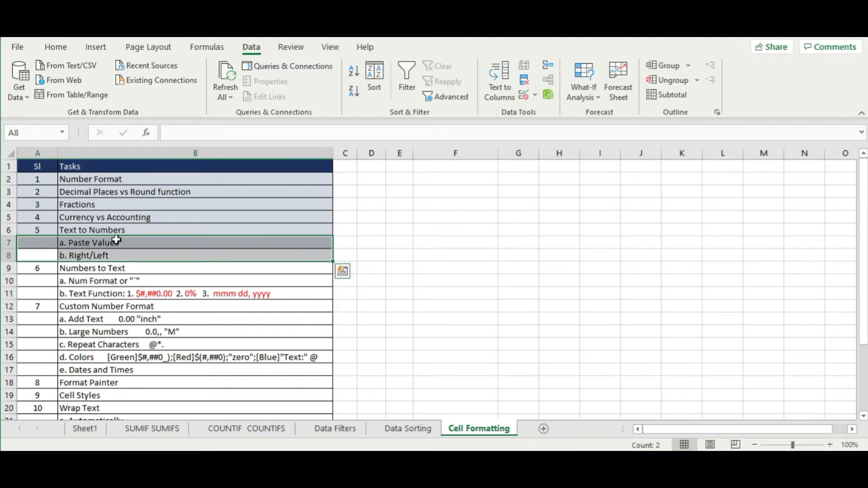
left_click(55, 48)
left_click(167, 92)
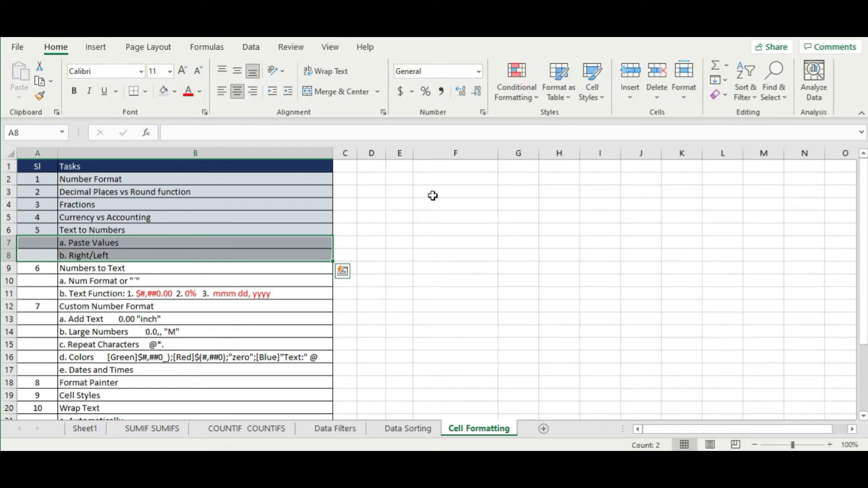
left_click(432, 194)
left_click_drag(33, 267, 177, 269)
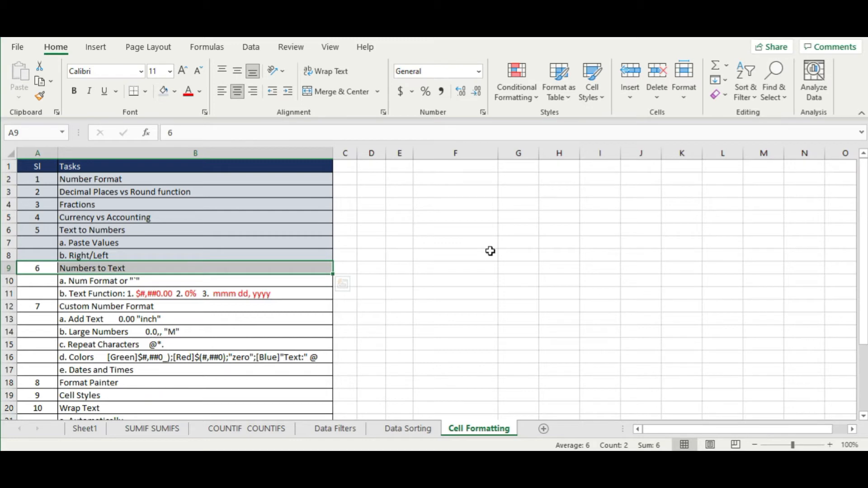
- Widen column E and enter the numbers 1 to 5 in E3:E7
left_click(407, 192)
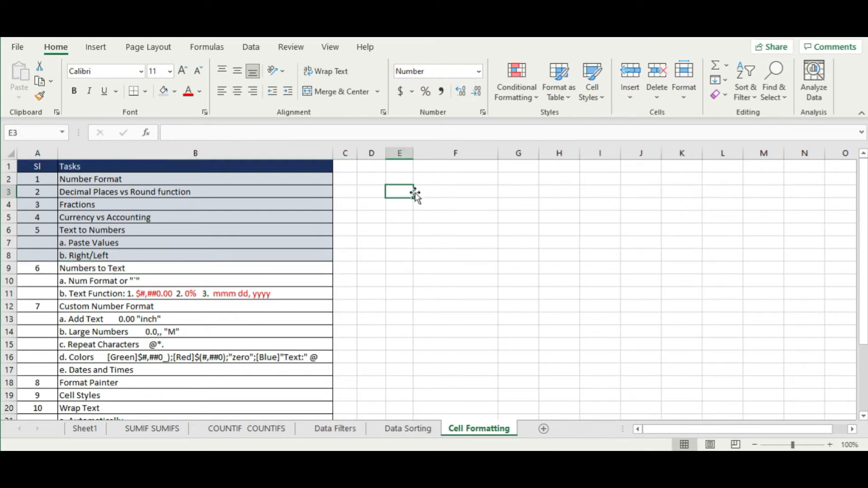
left_click_drag(418, 156, 428, 190)
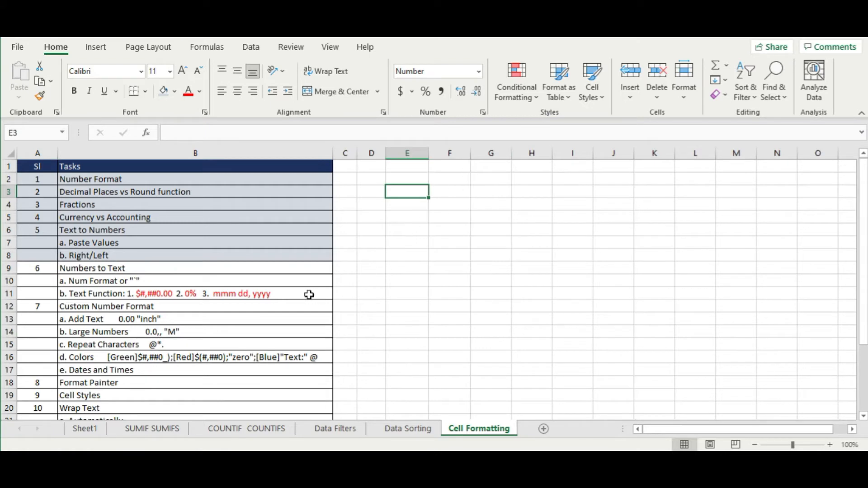
type("1")
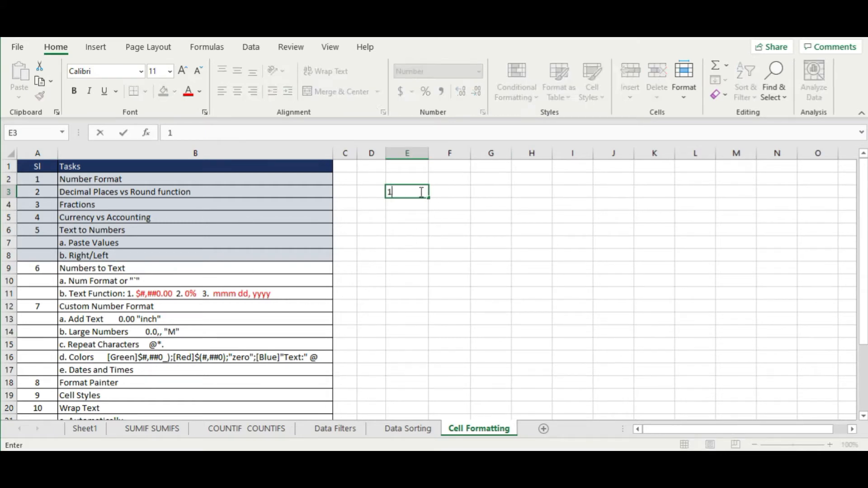
key("Return")
type("2")
key("Return")
type("3")
key("Return")
type("4")
key("Return")
type("5")
key("Return")
- Apply the Number format to E3:E7 so they read 1.00 to 5.00
left_click(420, 192)
left_click_drag(420, 192, 419, 244)
left_click(478, 71)
left_click(448, 126)
left_click(532, 242)
left_click(455, 192)
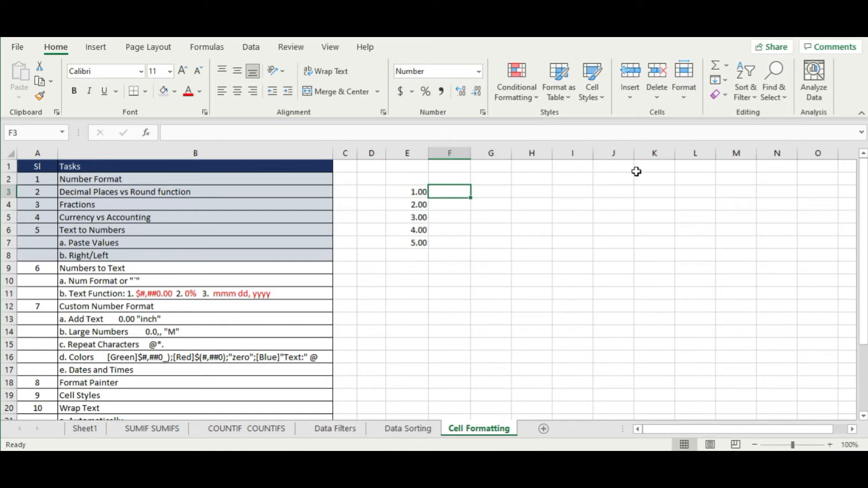
left_click_drag(409, 191, 413, 248)
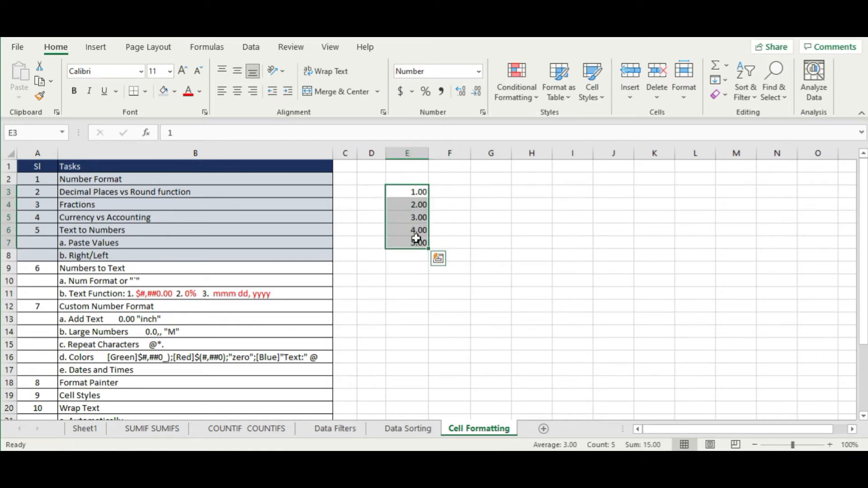
- Format E3:E7 with the Text category in Format Cells
right_click(415, 244)
left_click(475, 383)
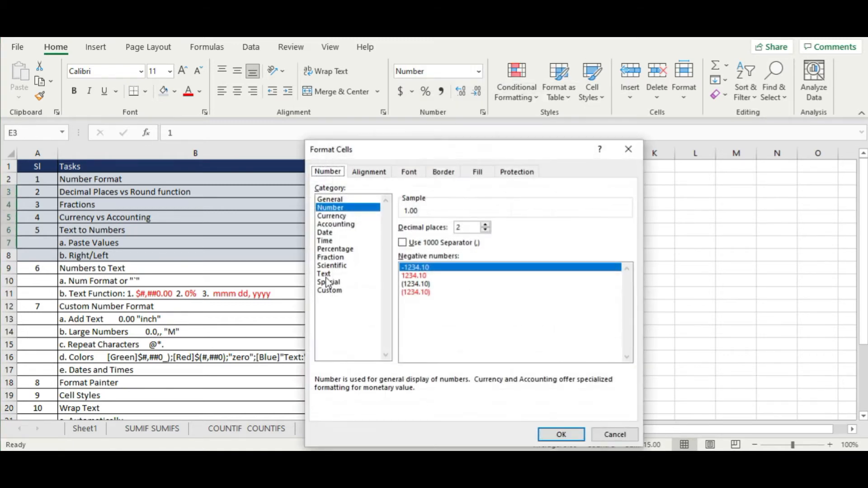
left_click(335, 274)
left_click(562, 435)
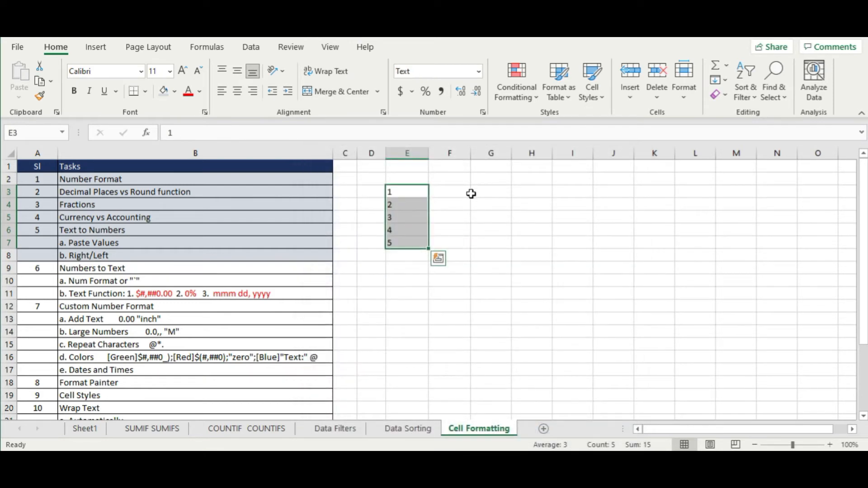
left_click(458, 193)
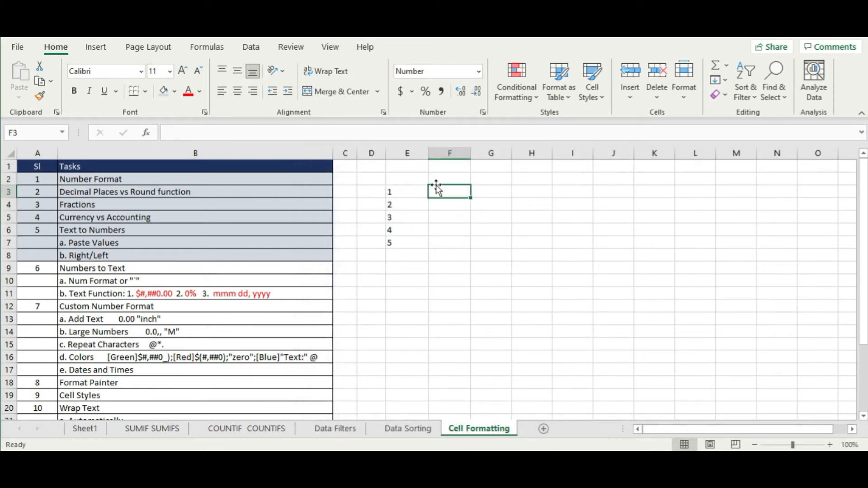
- Re-enter the values in E3 and E4 so they are stored as text
double_click(396, 191)
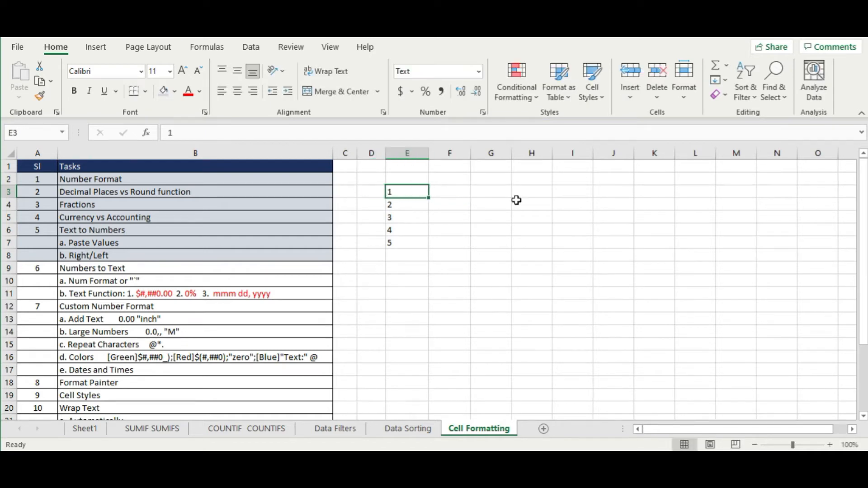
double_click(390, 193)
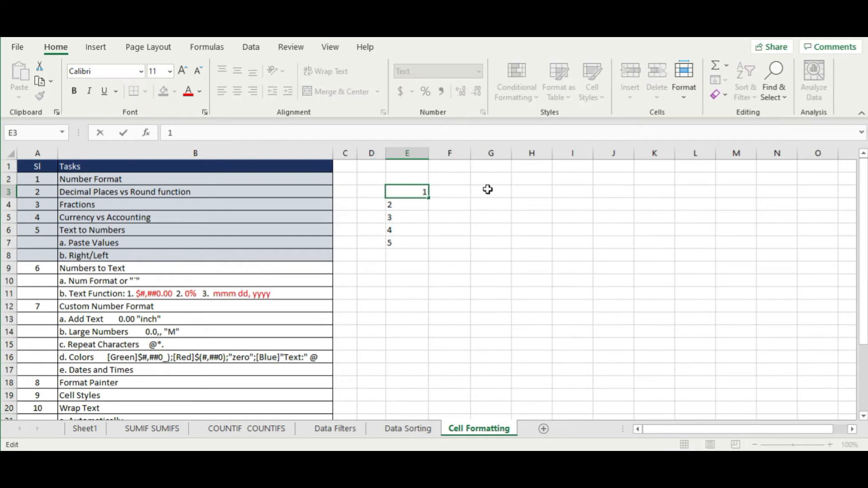
key("Return")
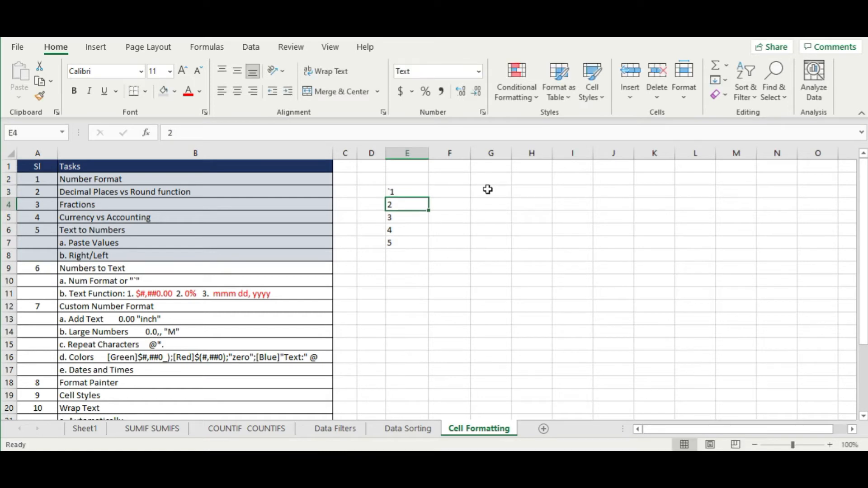
double_click(390, 204)
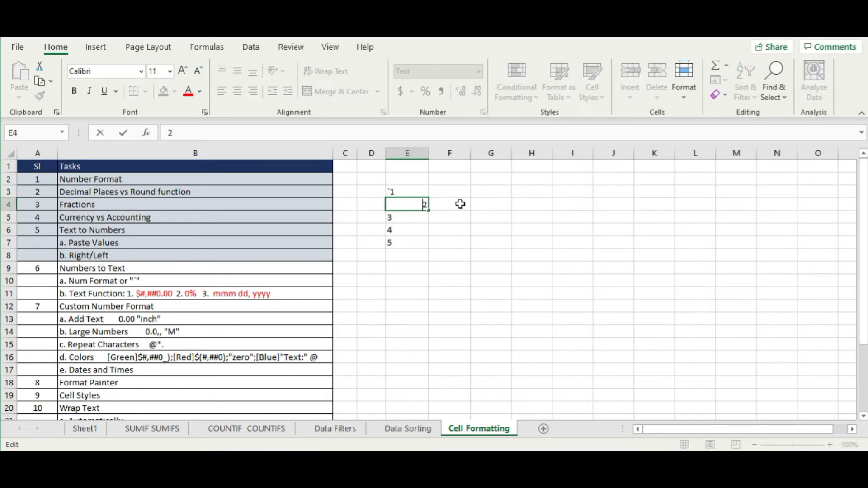
type("1")
key("BackSpace")
key("Return")
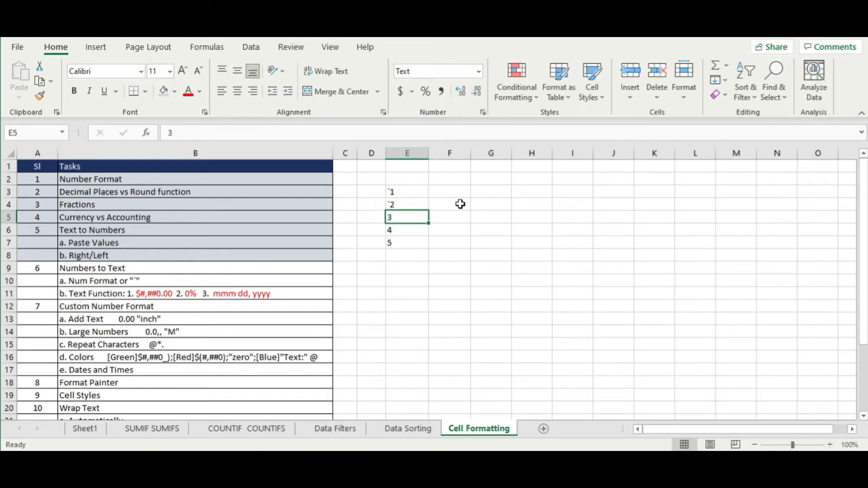
left_click_drag(409, 193, 411, 205)
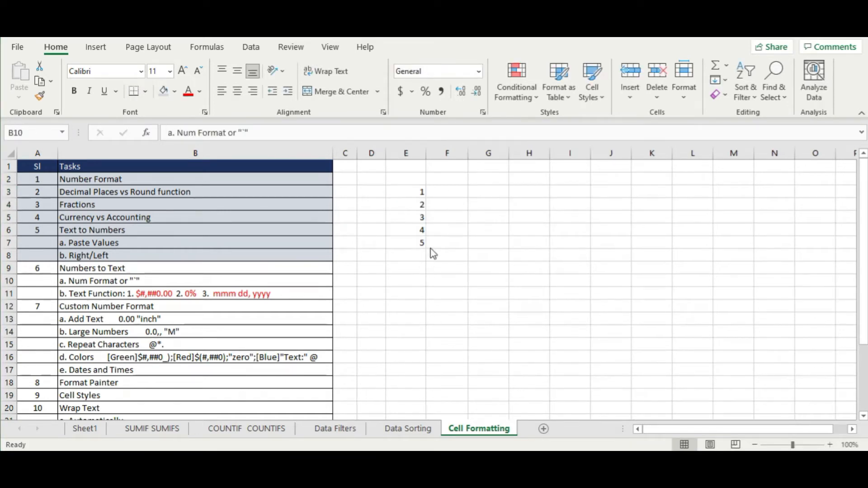
left_click(419, 194)
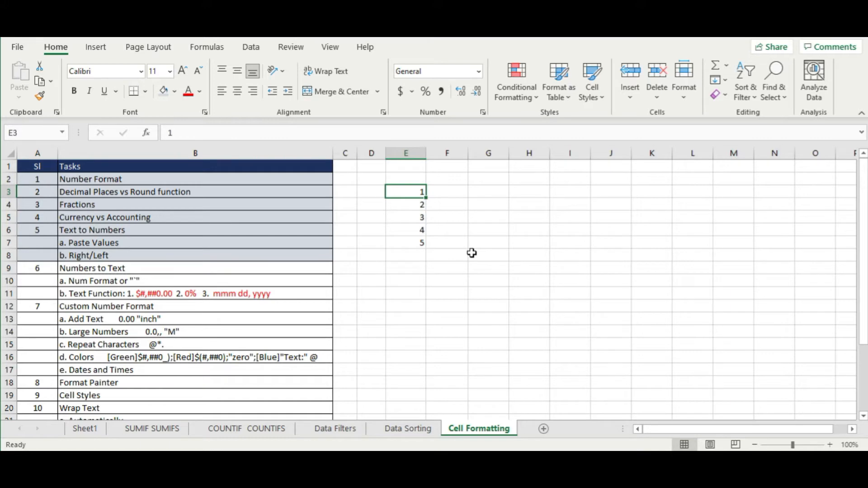
left_click_drag(468, 154, 513, 153)
left_click(488, 192)
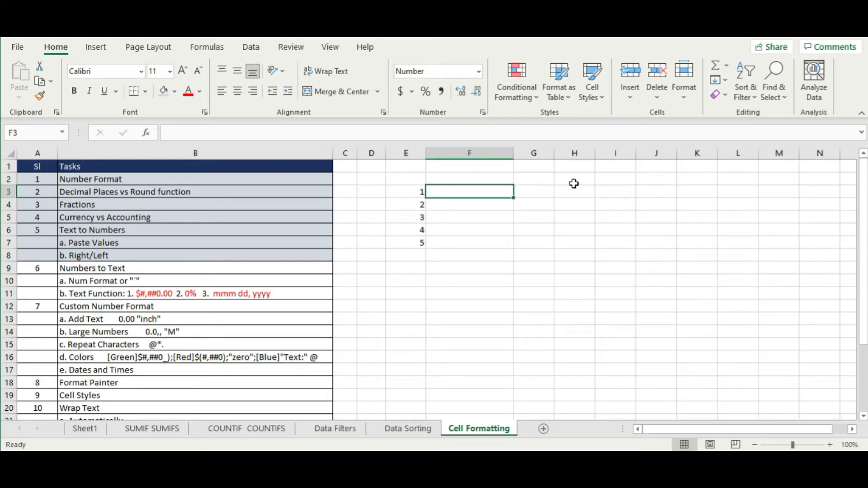
left_click(675, 267)
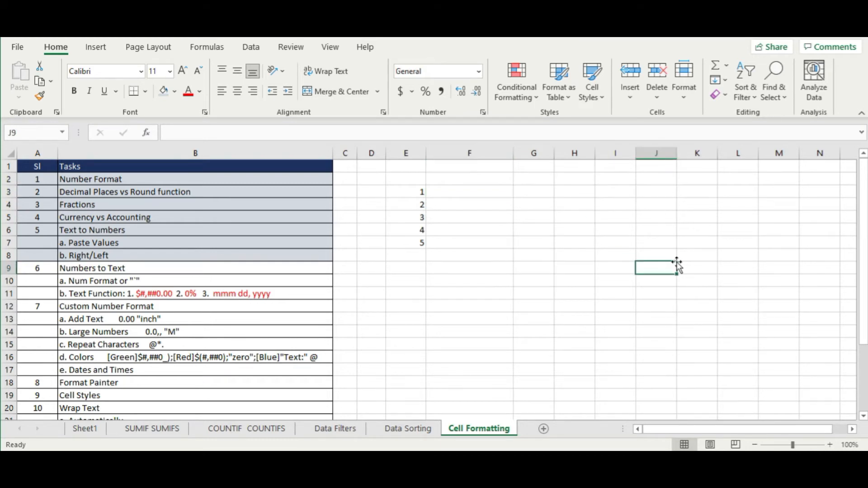
left_click(479, 305)
left_click(483, 194)
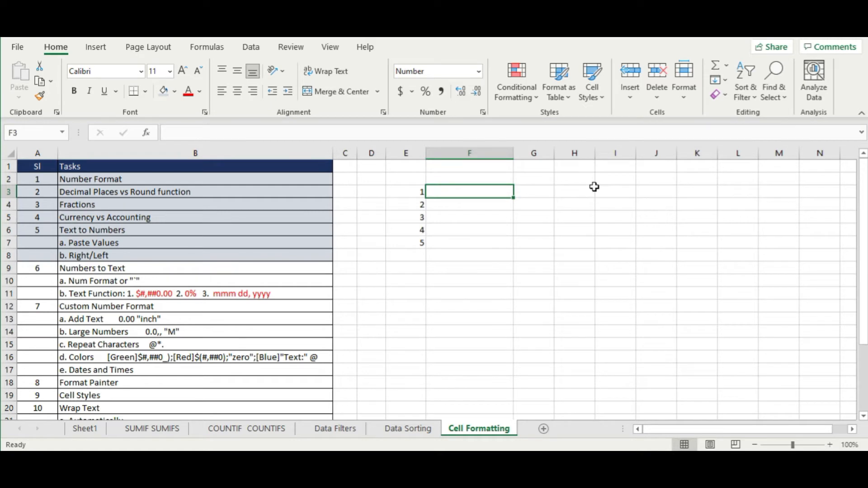
type("1000100125 ")
type("1010")
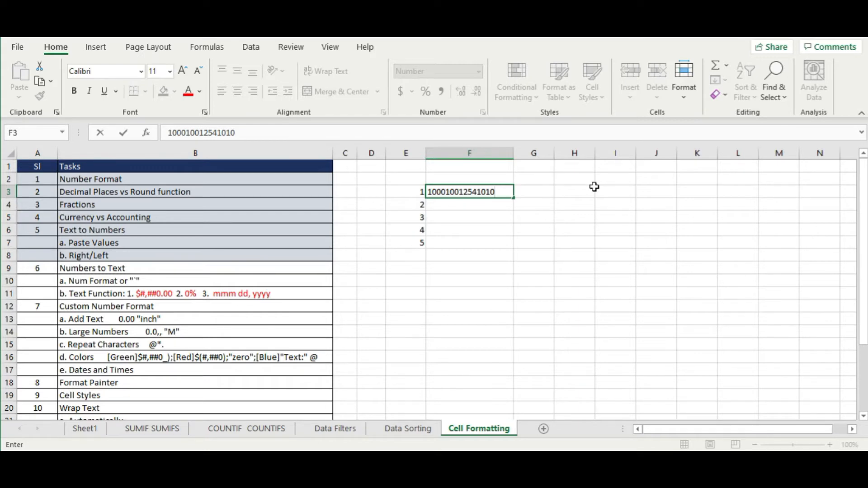
key("Left")
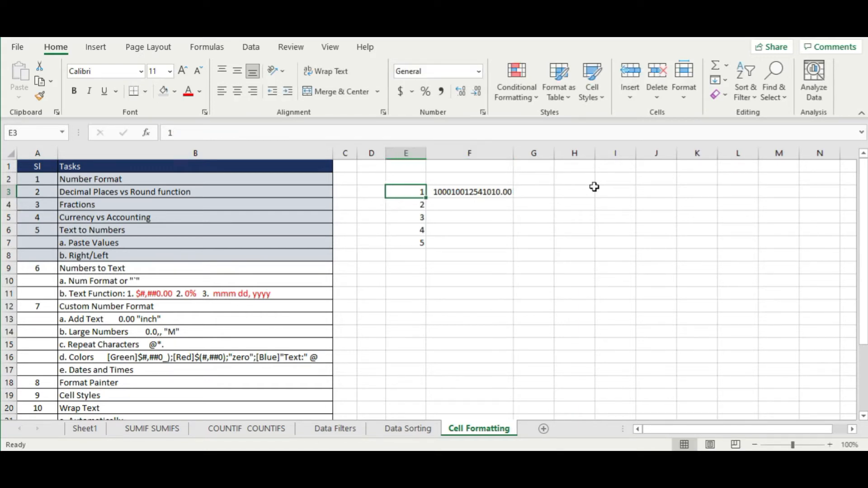
key("Right")
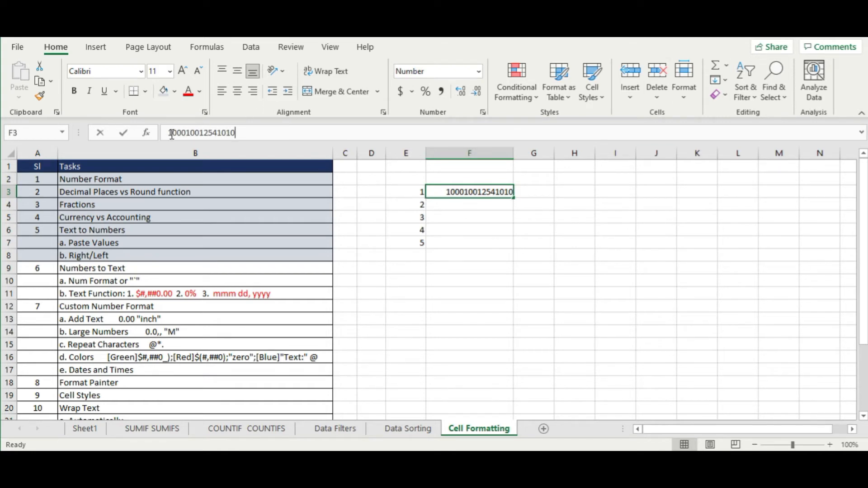
- Edit F3's value, replacing its leading 1 with a zero
left_click(172, 133)
key("BackSpace")
type("0")
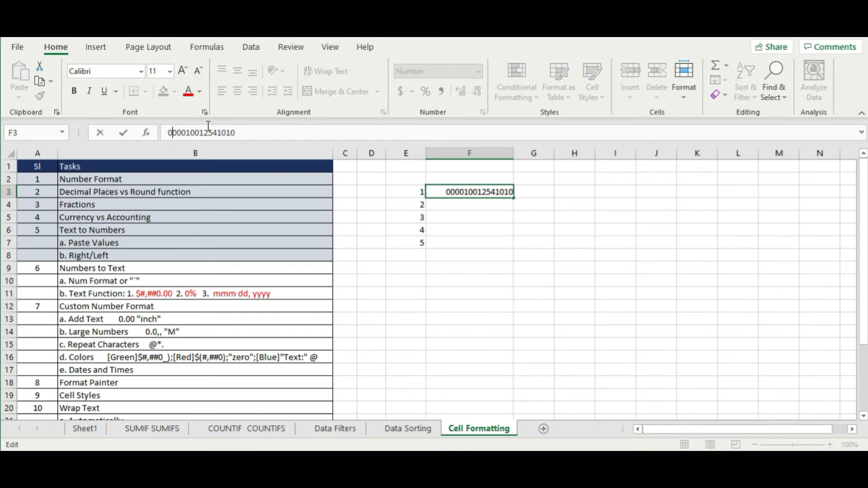
key("Return")
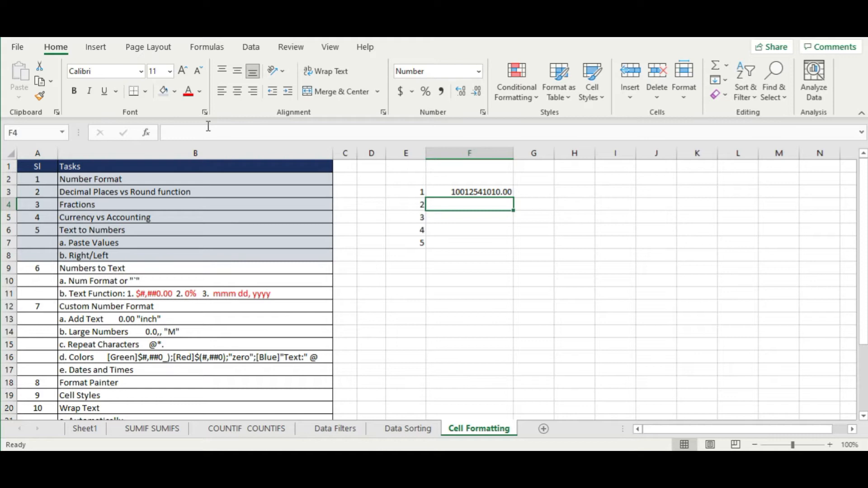
- Head column F with 'upc' in F2 and re-enter F3 with a leading apostrophe to keep its zeros
key("Up")
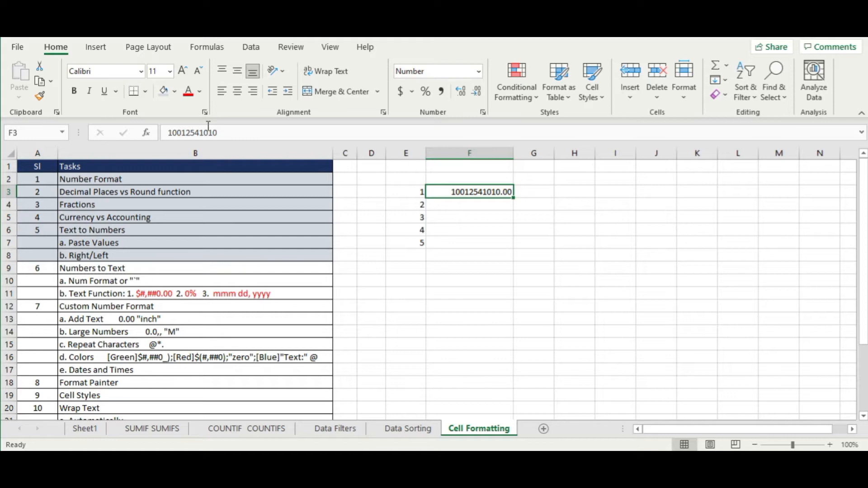
key("Up")
type("upc")
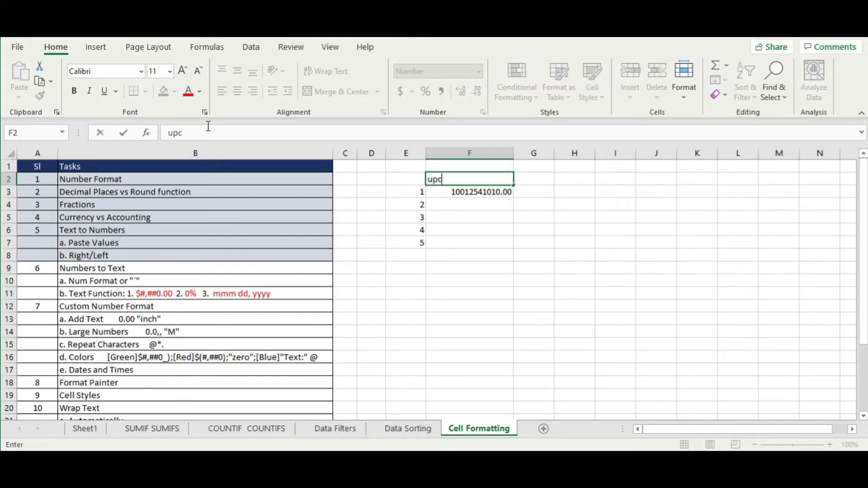
key("Return")
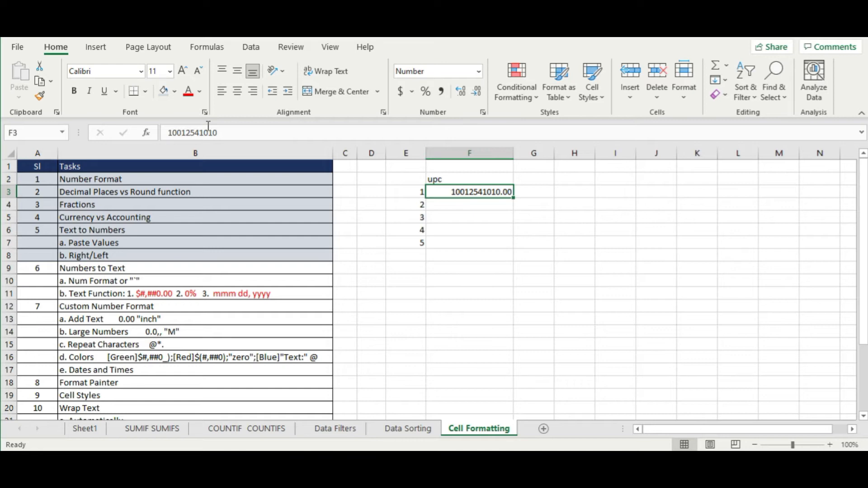
double_click(449, 193)
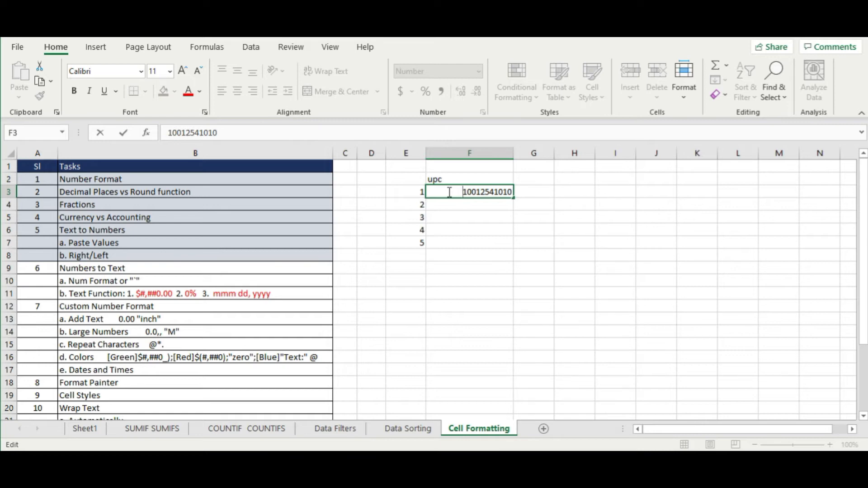
type("'0000")
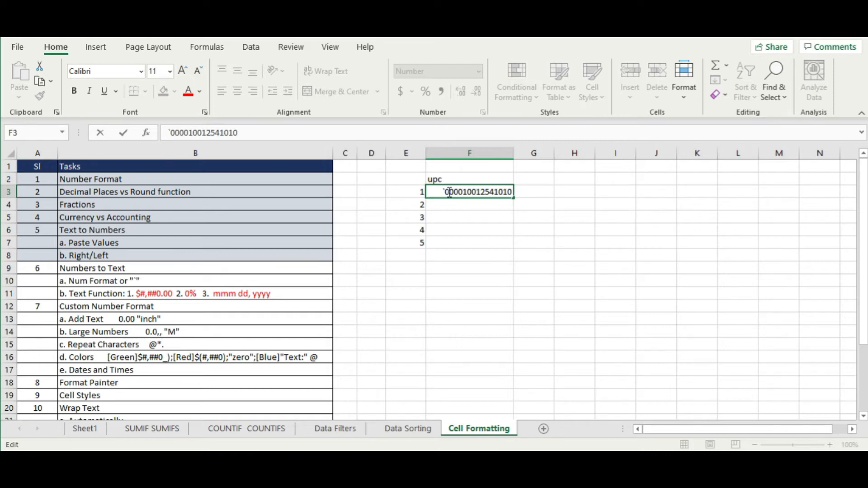
key("Return")
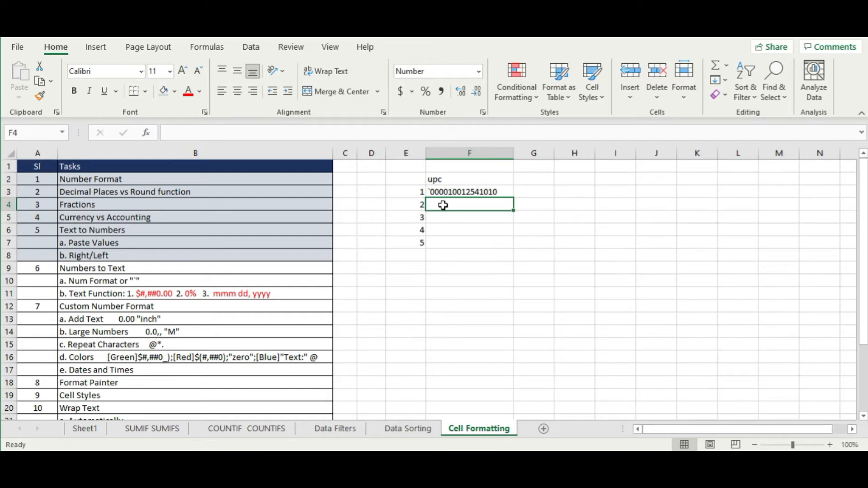
- Clear the practice cells E2:F5 and give rows 9–10 the same light blue fill as above
left_click_drag(465, 183, 474, 250)
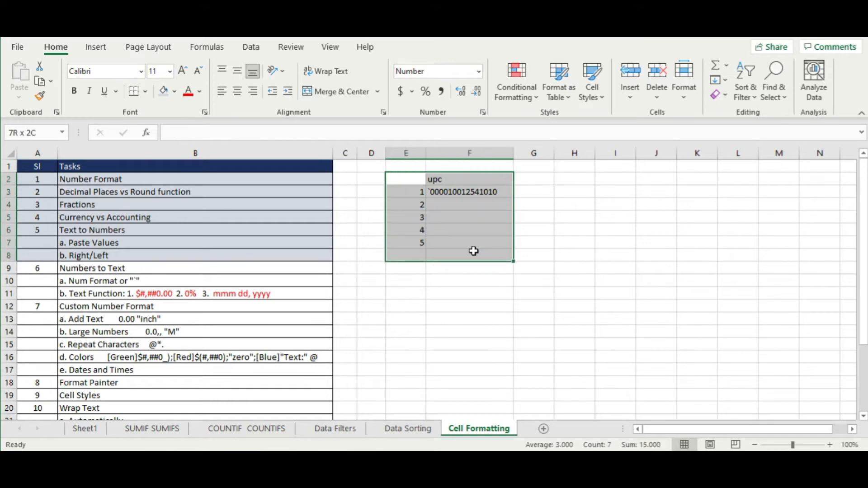
key("Delete")
left_click_drag(31, 270, 128, 281)
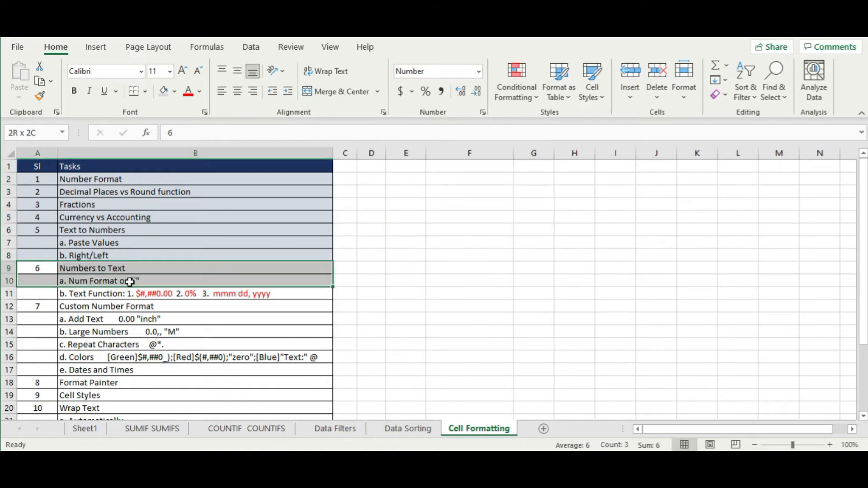
left_click(164, 91)
left_click(235, 330)
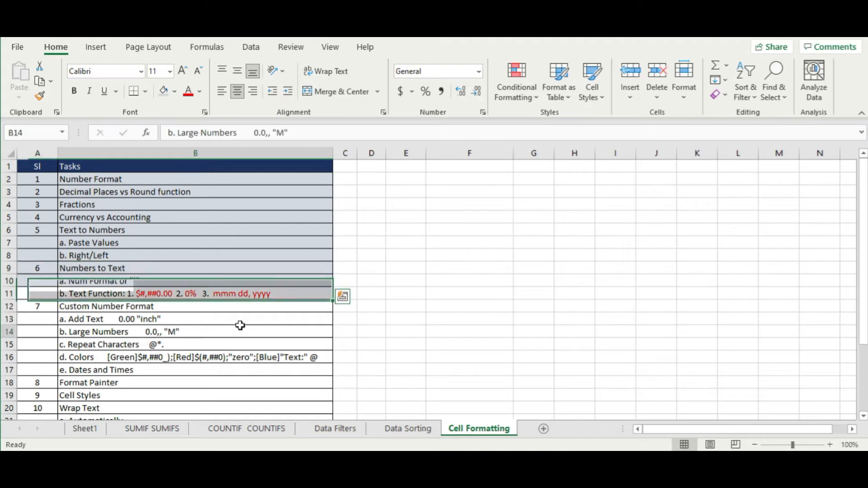
- Type the label text() in E2 and the number 2500 in E4
left_click(451, 209)
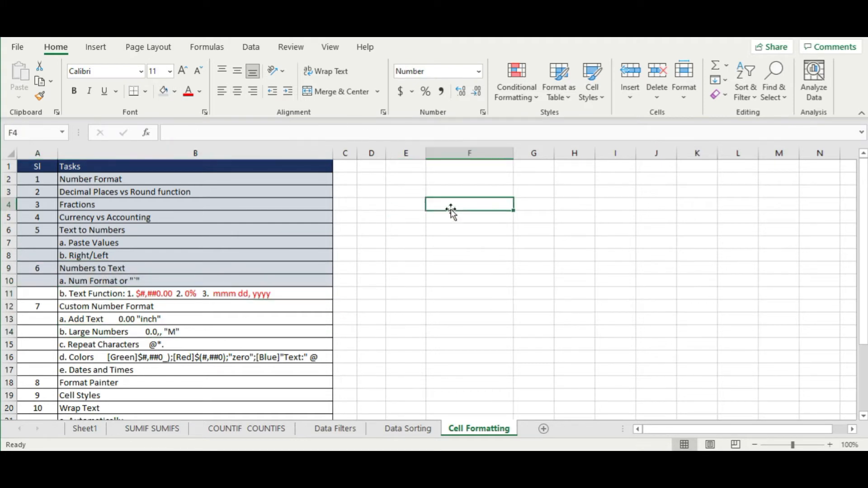
left_click(399, 182)
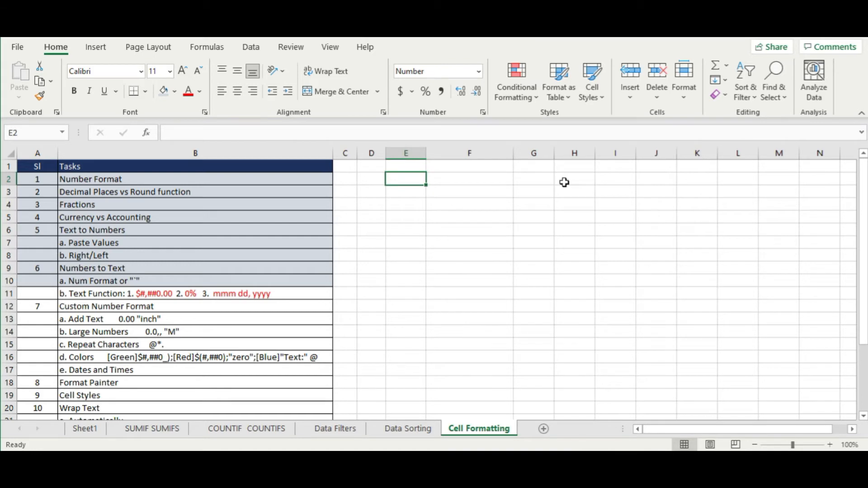
type("tex")
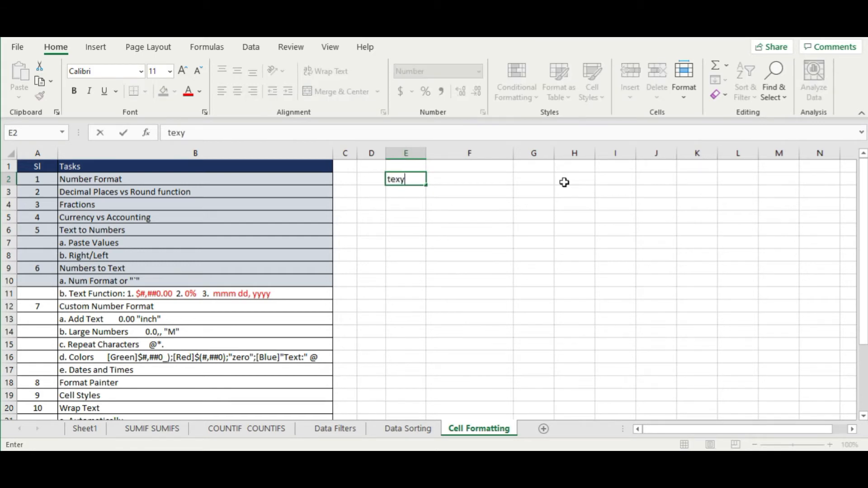
type("t()")
key("Return")
left_click(430, 226)
left_click(413, 208)
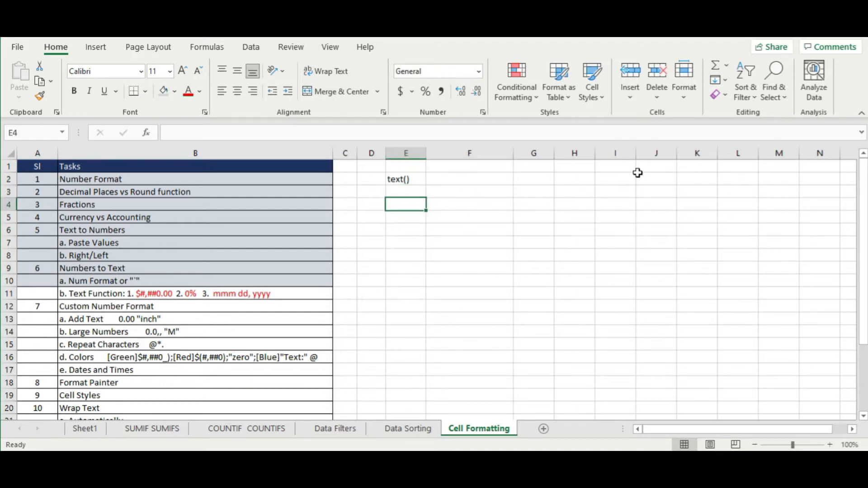
type("2500")
key("Return")
key("Up")
key("Right")
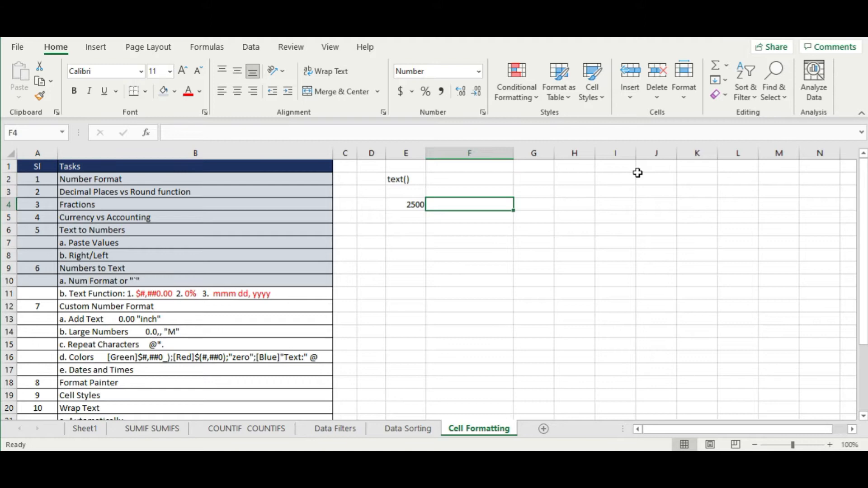
- Write an F4 formula joining a quoted name-plus-'earned ' label with E4 using &, spaced correctly
type("=mary")
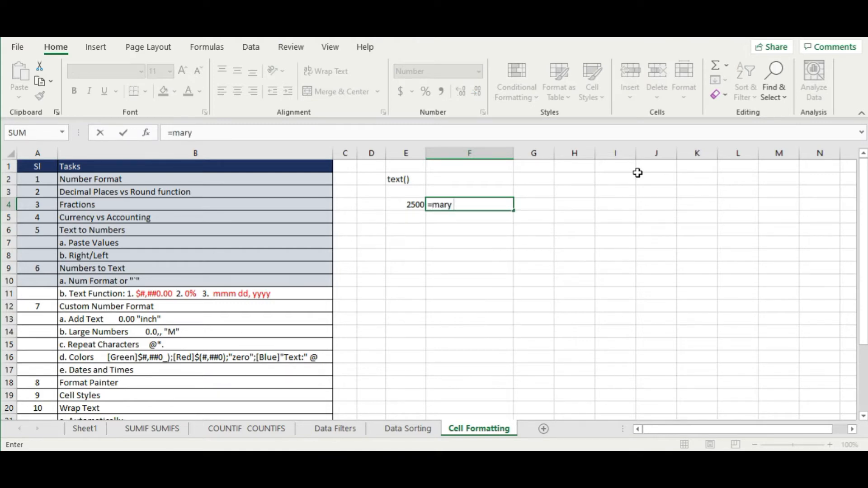
key("BackSpace")
key("BackSpace")
key("BackSpace")
key("BackSpace")
type("\"")
type("Mary earned")
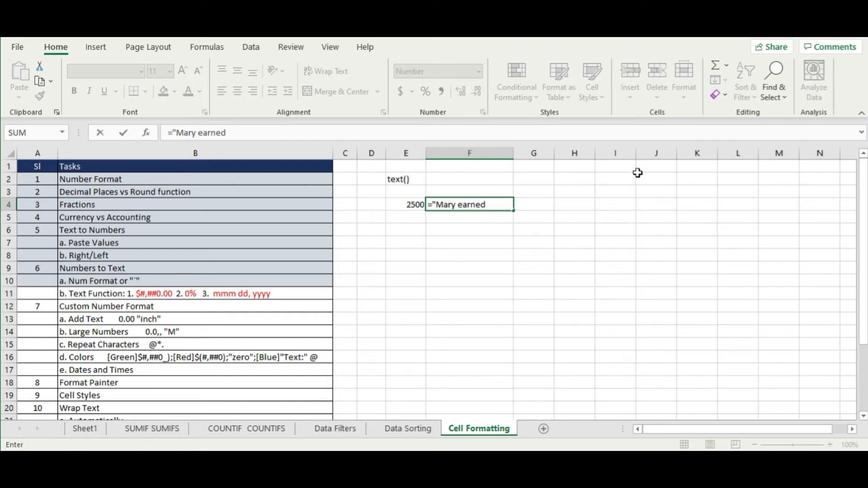
type(":")
key("BackSpace")
type("&")
left_click(408, 206)
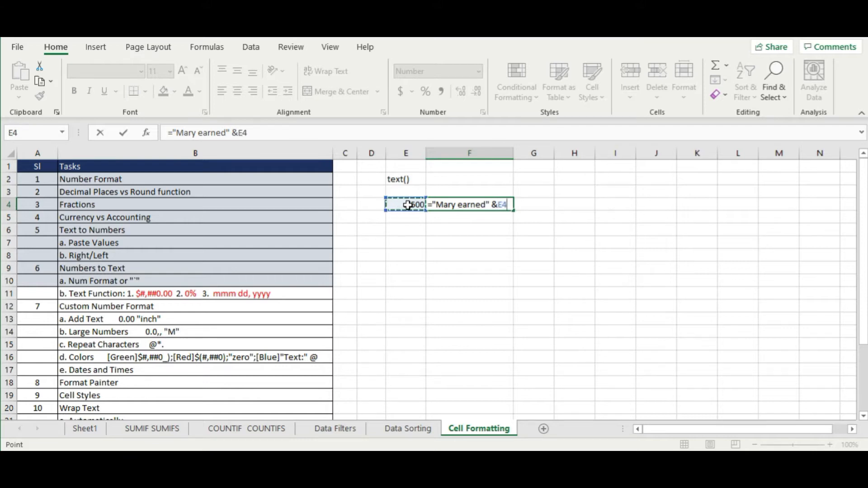
key("Return")
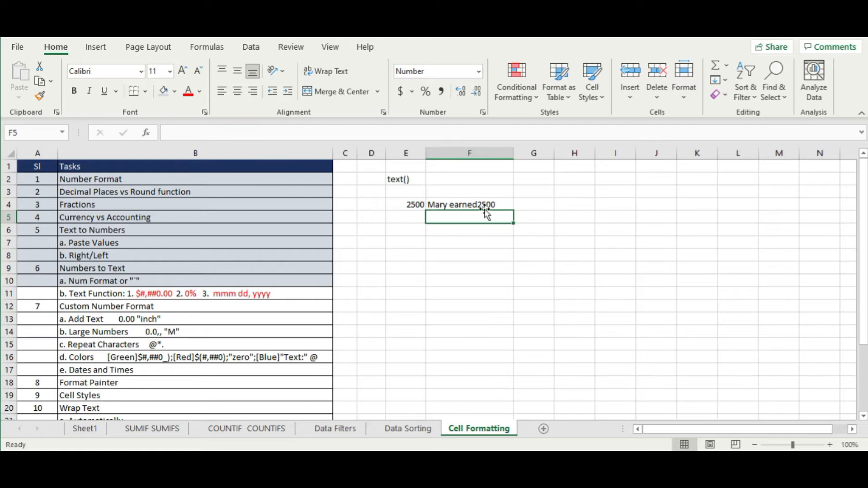
left_click(512, 200)
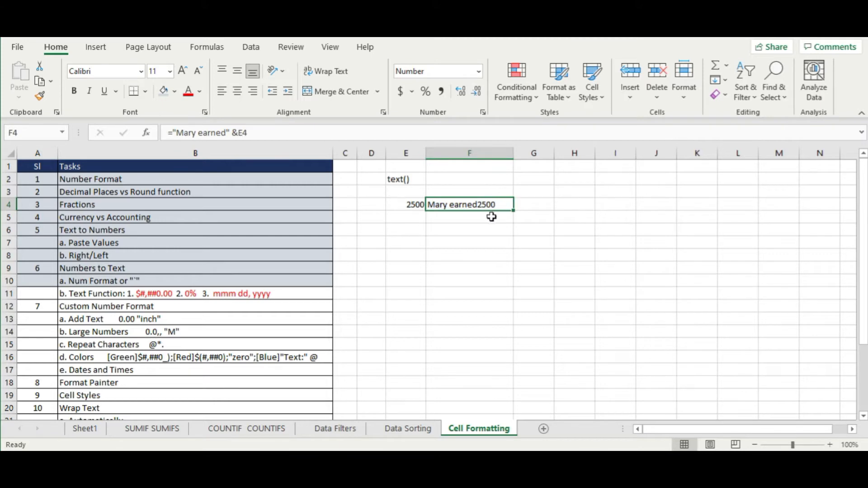
double_click(483, 204)
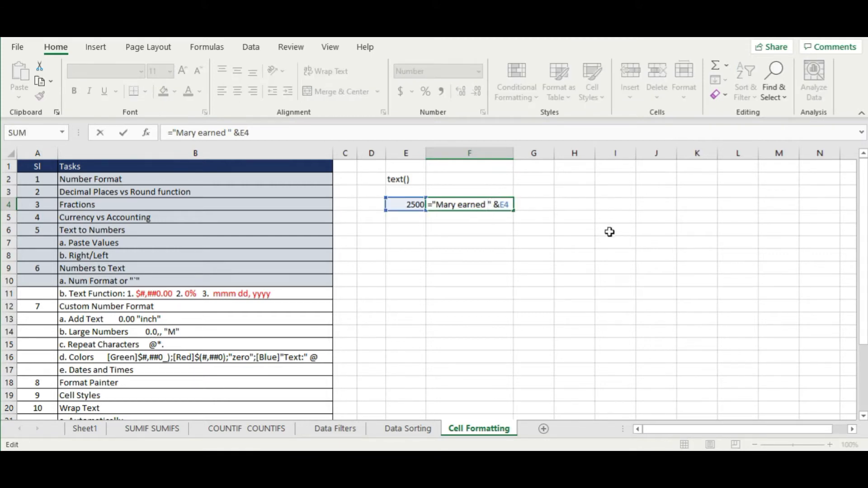
key("Return")
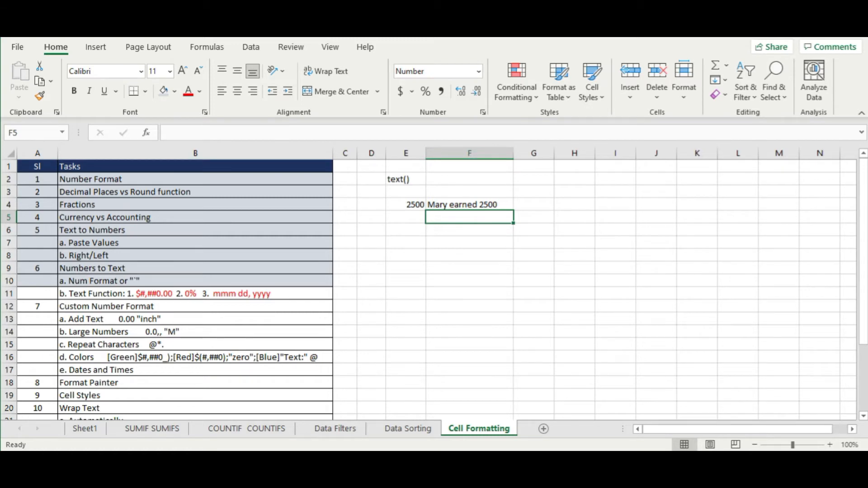
- Wrap E4 in F4's formula as TEXT(E4, "$0.00") so the amount shows $2500.00
left_click(466, 264)
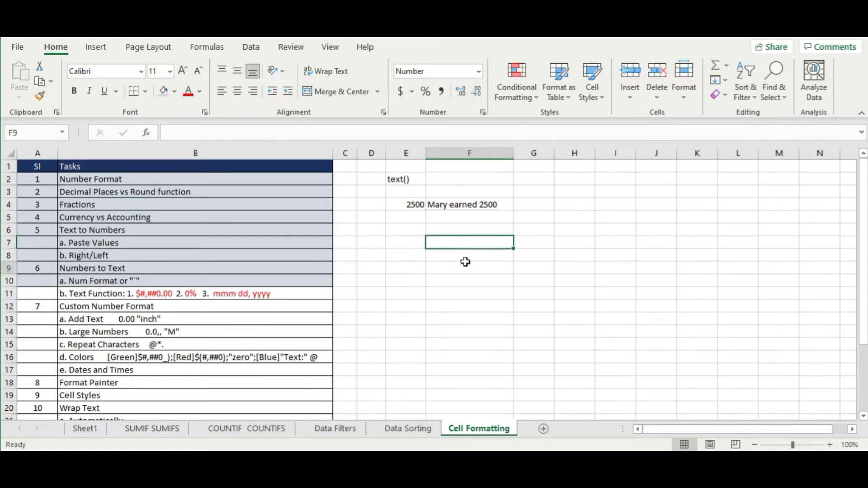
double_click(481, 204)
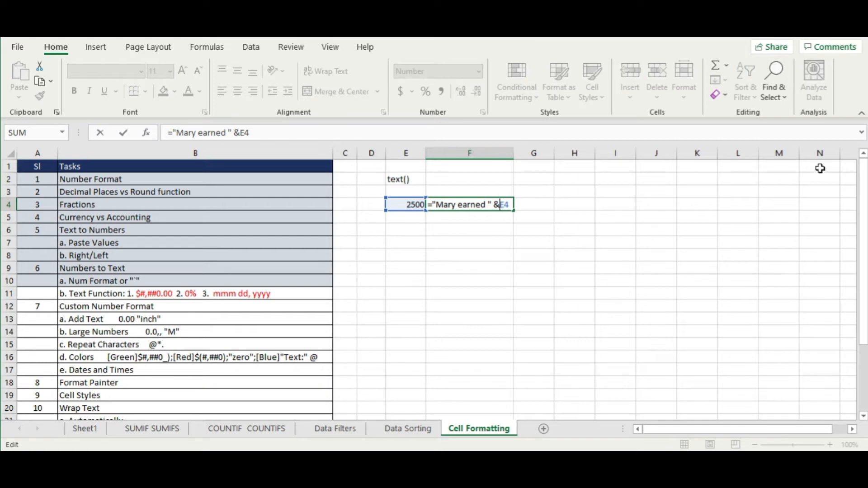
type("text(")
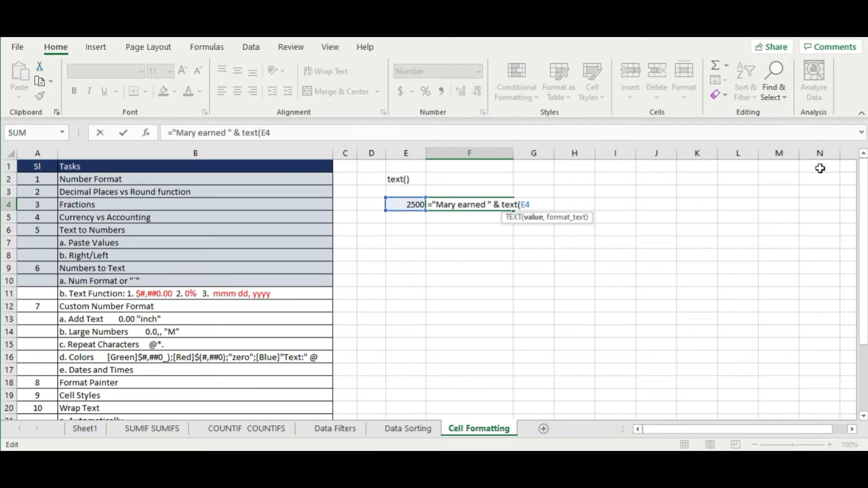
key("End")
type(",")
type("\"")
type("$0")
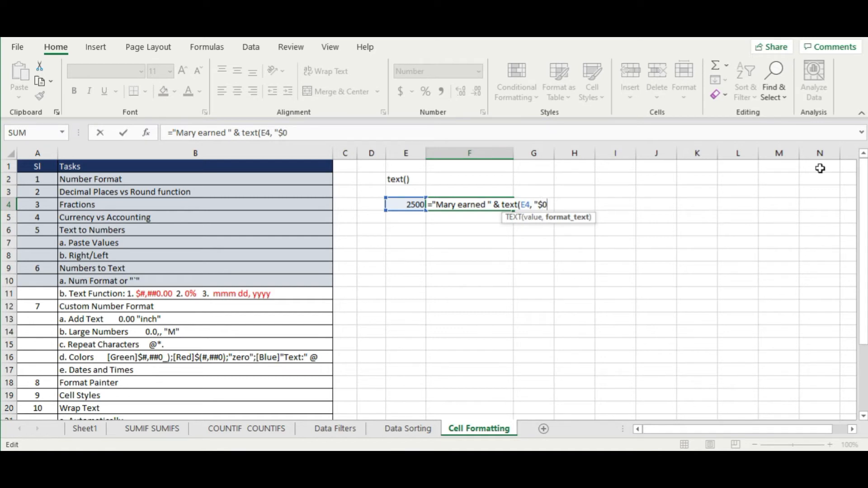
type(".00\")")
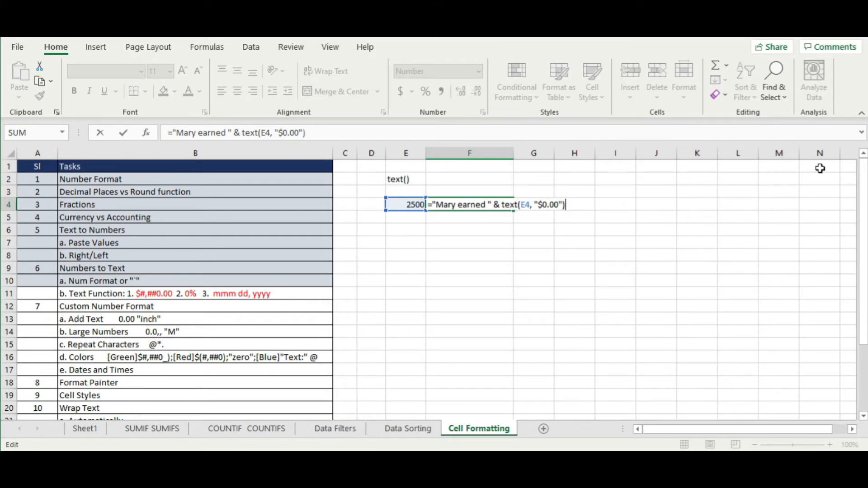
key("Return")
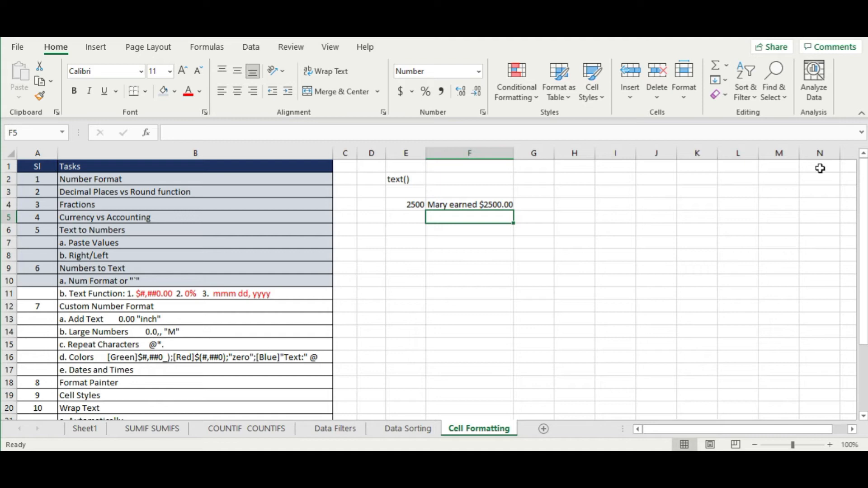
key("Up")
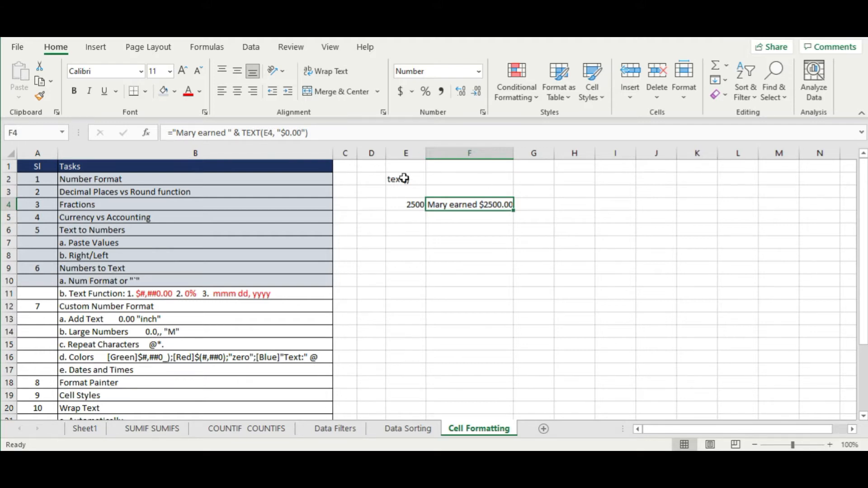
- Change F4's format string to "$#,##0.00" to add a thousands separator
double_click(509, 202)
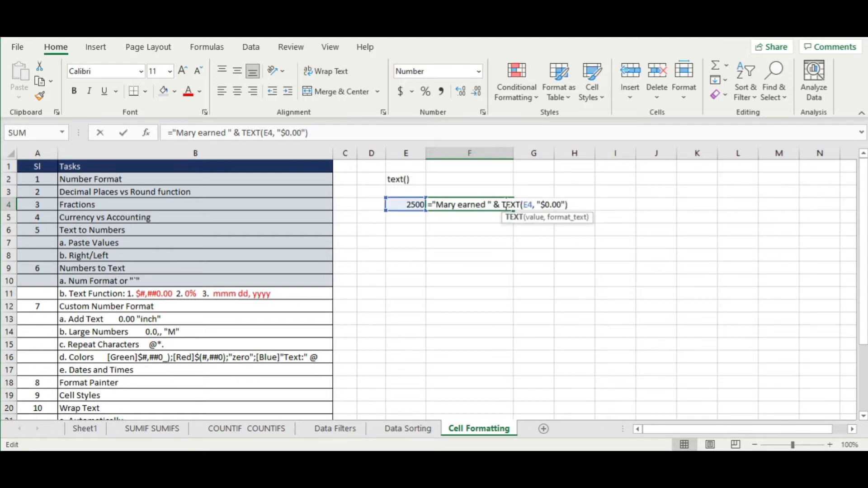
left_click(545, 205)
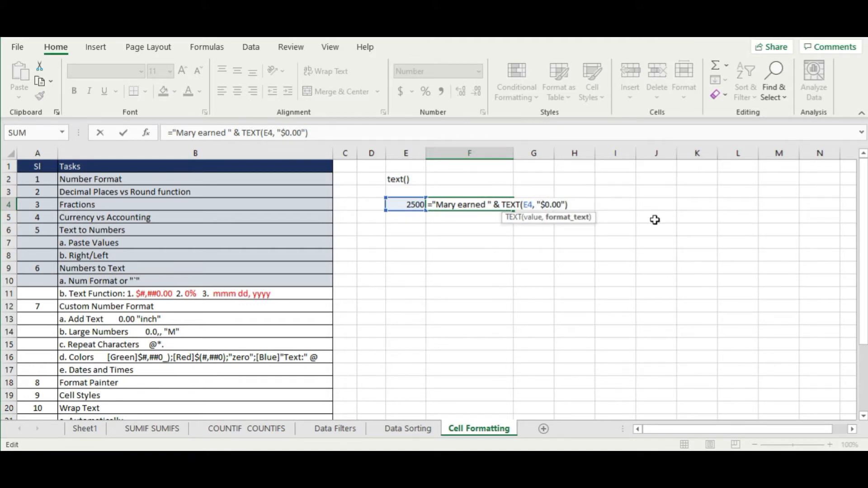
type("#,##")
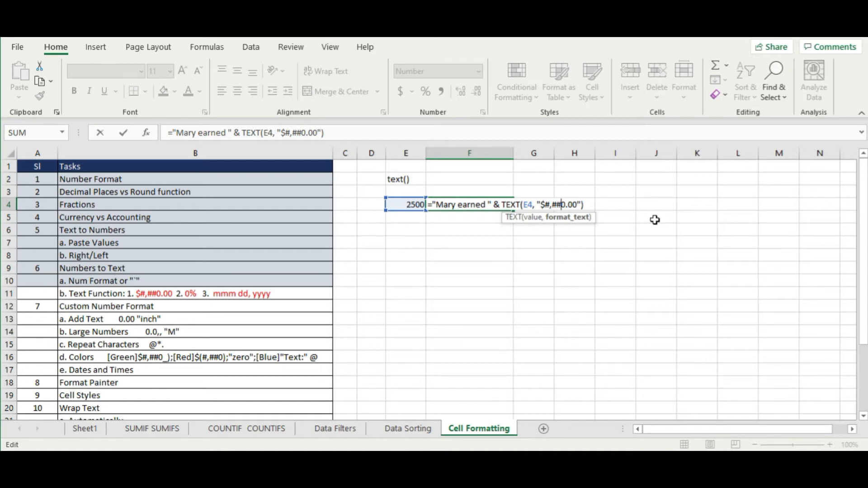
key("Return")
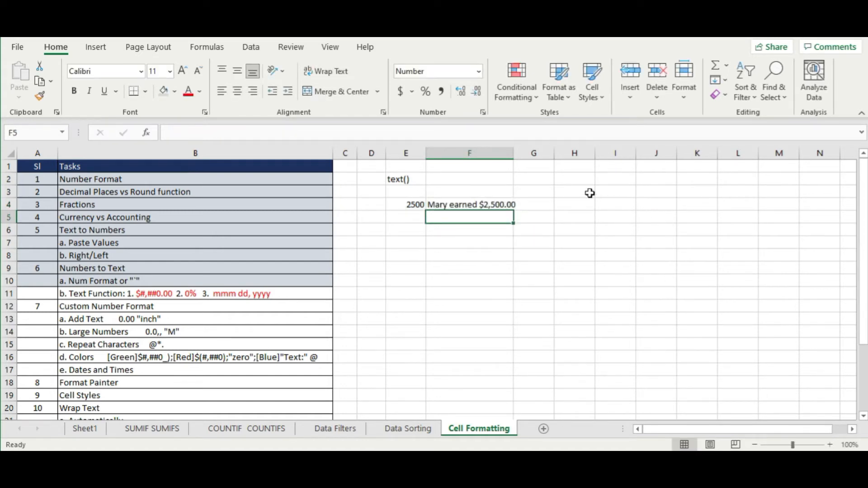
- Autofit column F to the sentence and recheck F4's formula without changing it
double_click(517, 154)
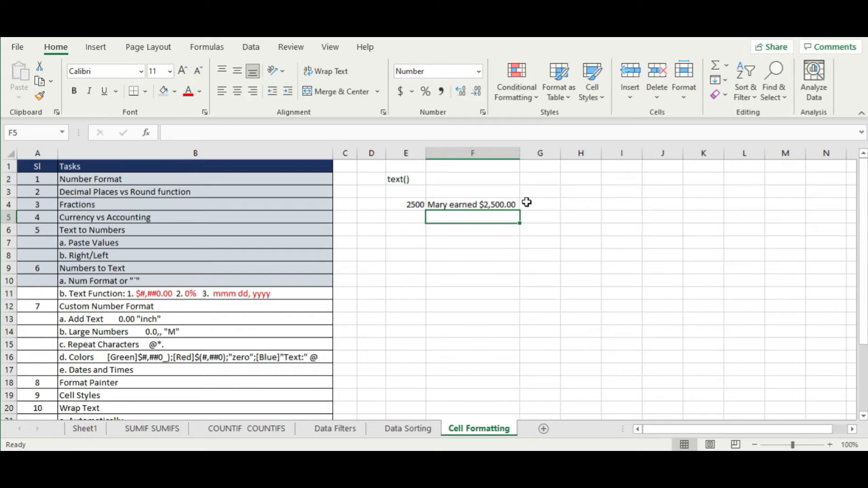
double_click(483, 204)
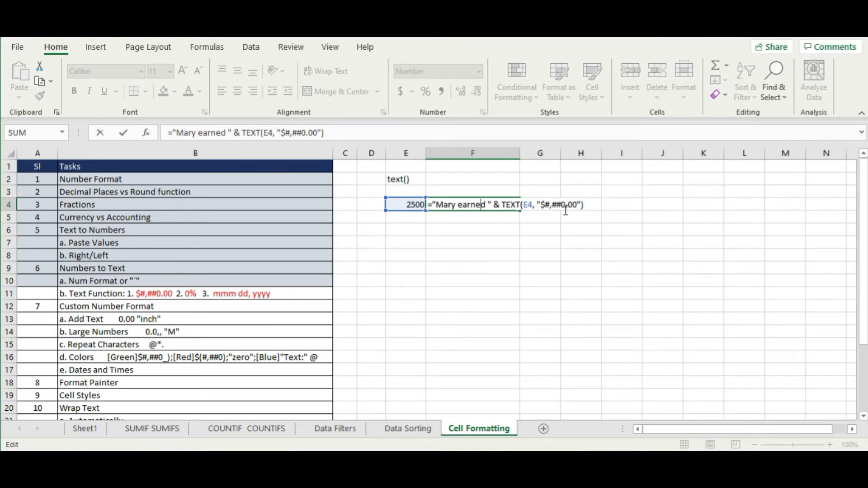
key("Escape")
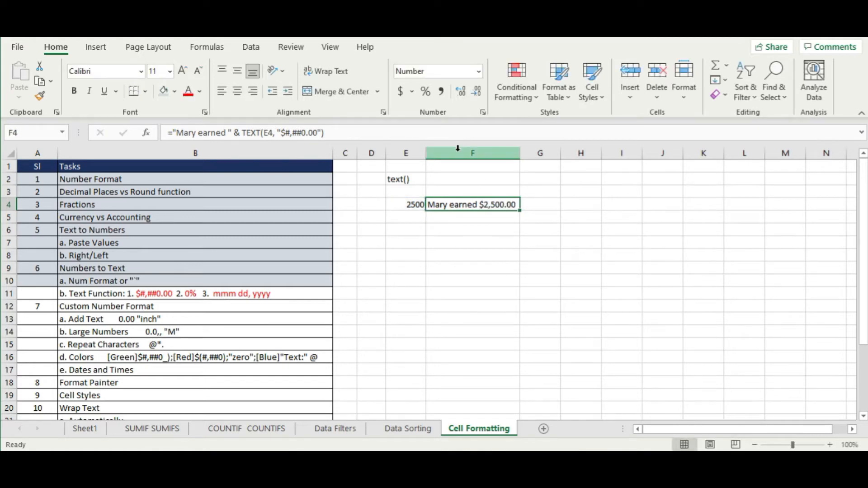
- Insert a new column F, type a name-plus-'Earned' label in F4, and autofit it
left_click(458, 150)
right_click(458, 150)
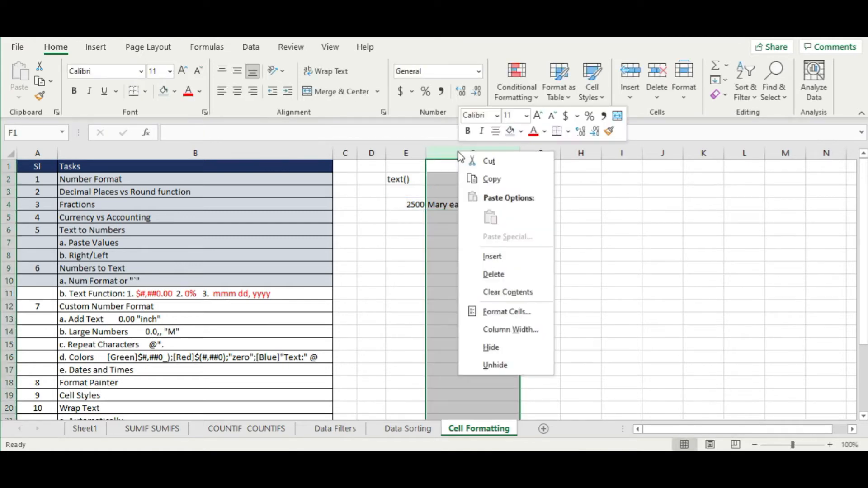
left_click(518, 257)
left_click(450, 206)
type("Mary Earned")
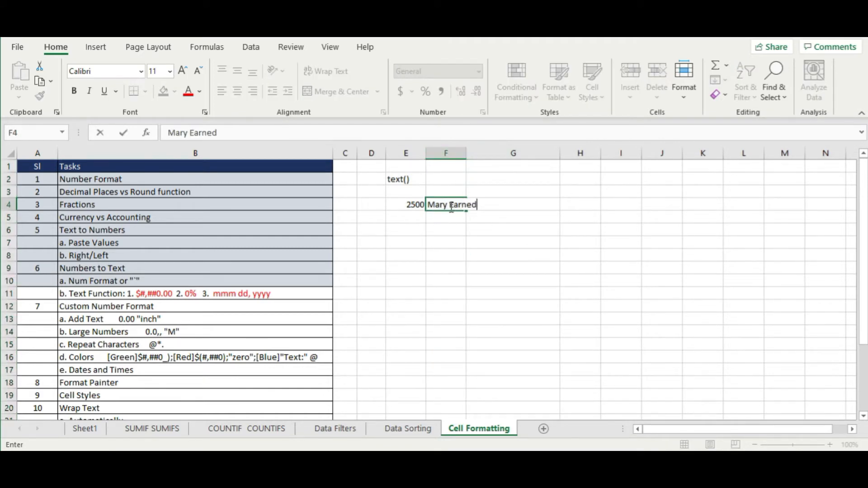
key("Return")
left_click_drag(465, 150, 465, 150)
double_click(465, 149)
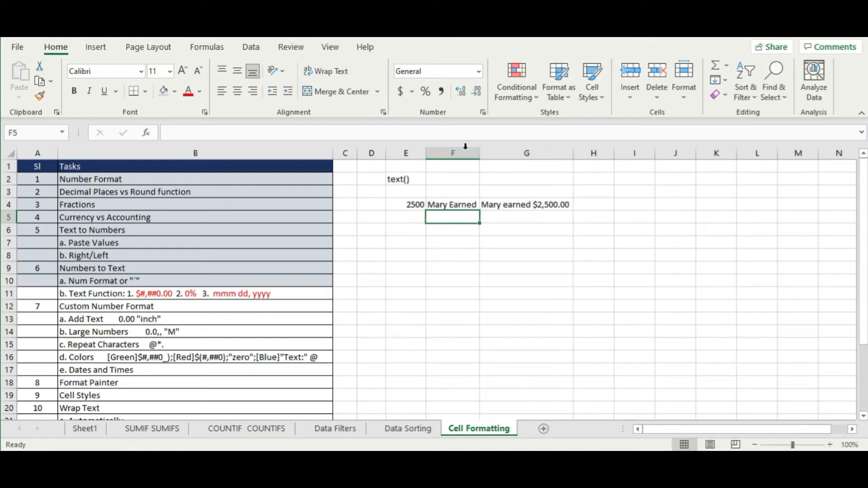
- Replace G4's quoted label with a reference to F4, then widen columns F and G
left_click(527, 206)
double_click(528, 207)
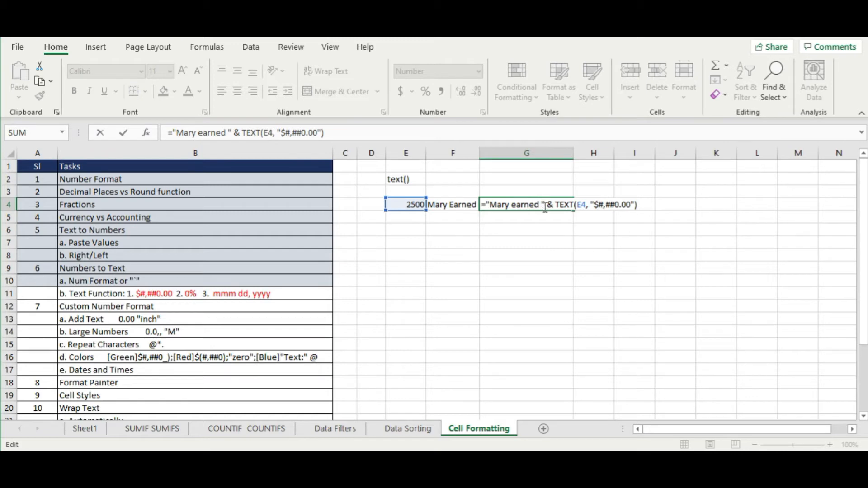
left_click_drag(545, 207, 489, 205)
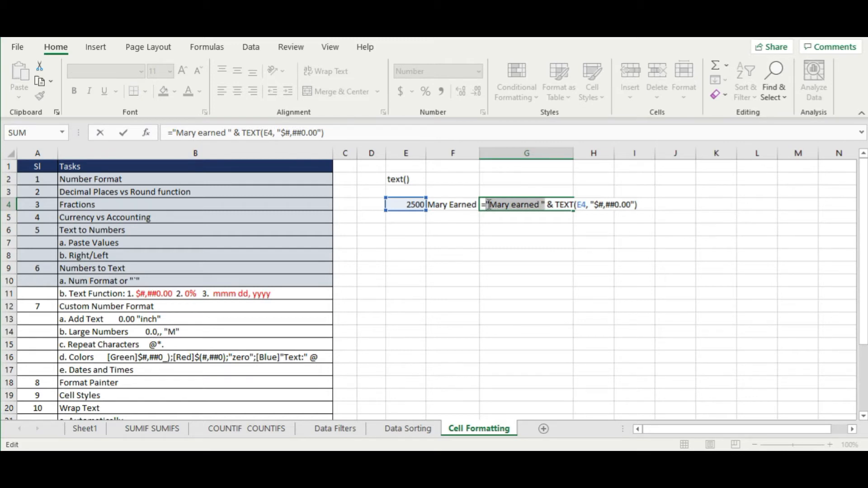
key("BackSpace")
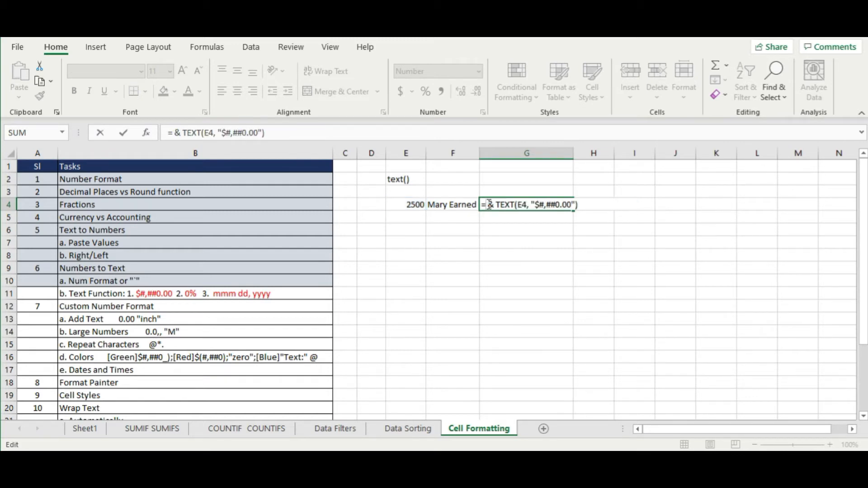
left_click(463, 206)
key("Return")
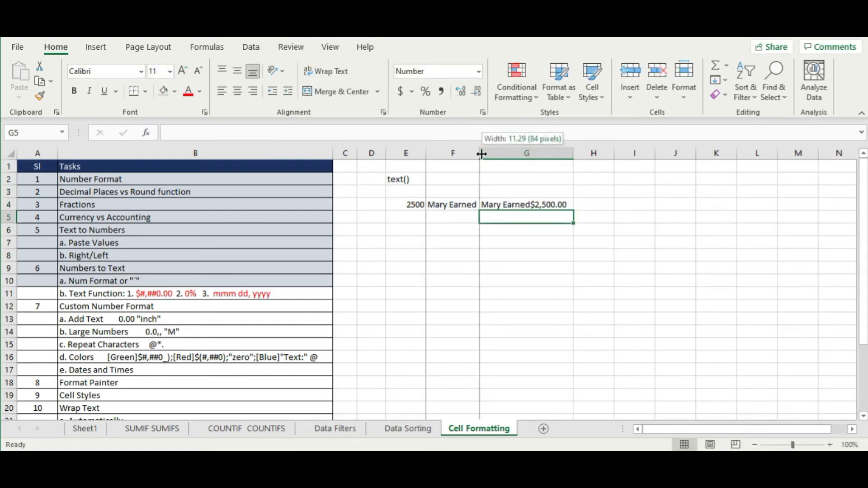
left_click_drag(481, 152, 500, 153)
left_click_drag(591, 151, 620, 151)
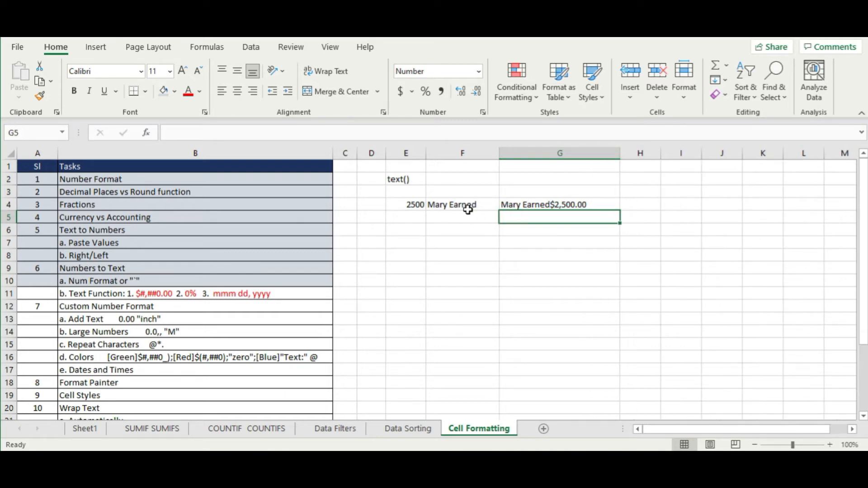
- Add a colon to F4's label, then remove it again
left_click(482, 207)
double_click(482, 206)
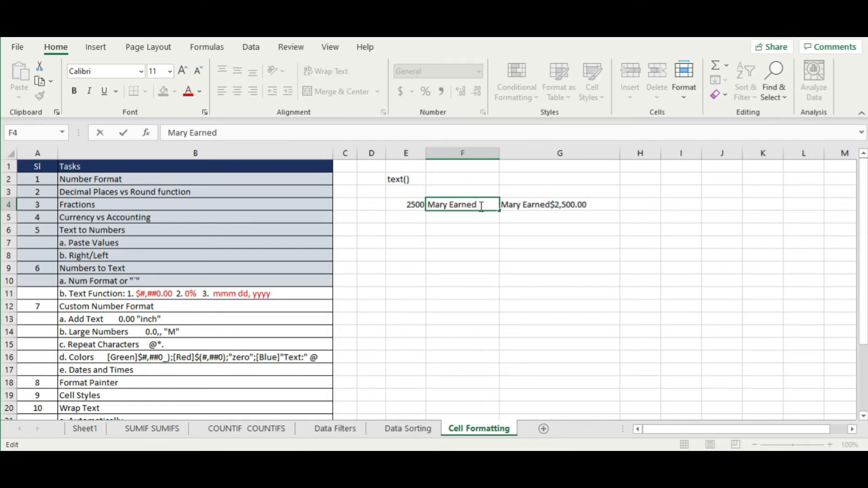
type(":")
key("Return")
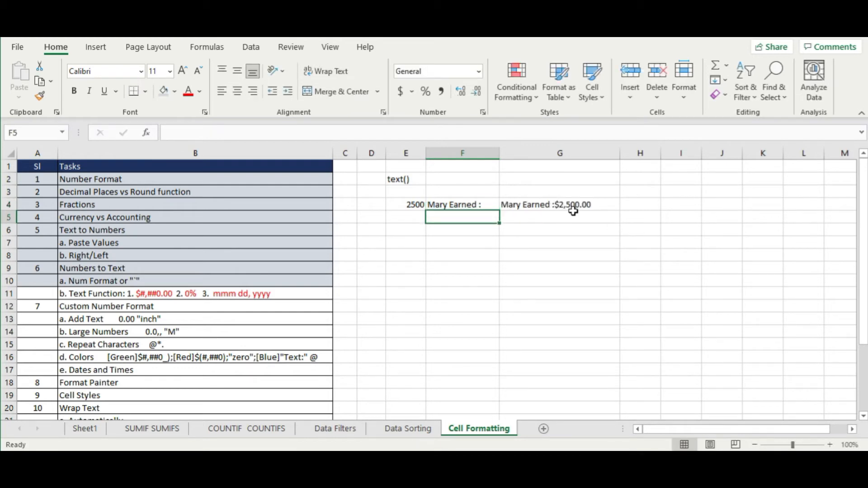
double_click(486, 204)
key("BackSpace")
key("BackSpace")
key("Return")
- Insert " " & into G4's formula so a space separates the label and $2,500.00
double_click(536, 204)
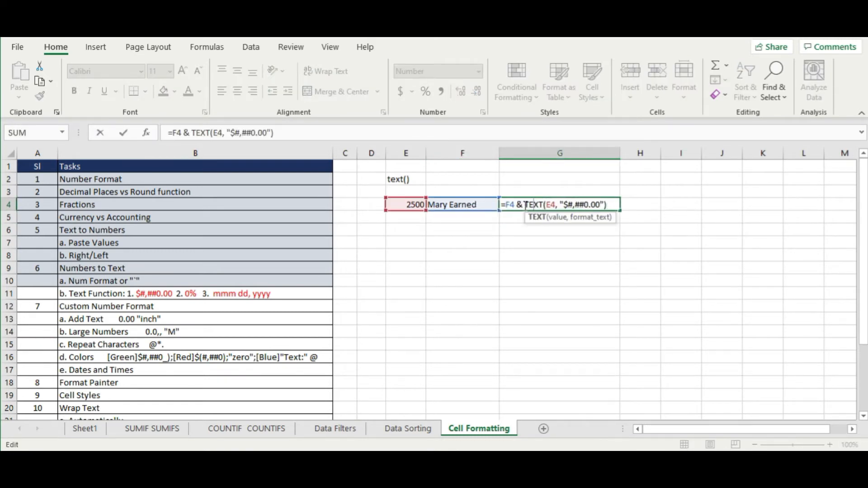
left_click(523, 204)
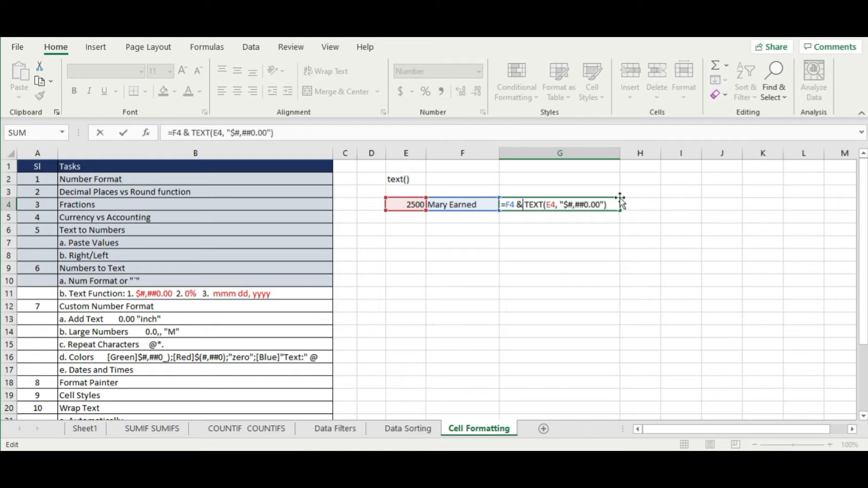
type("\"")
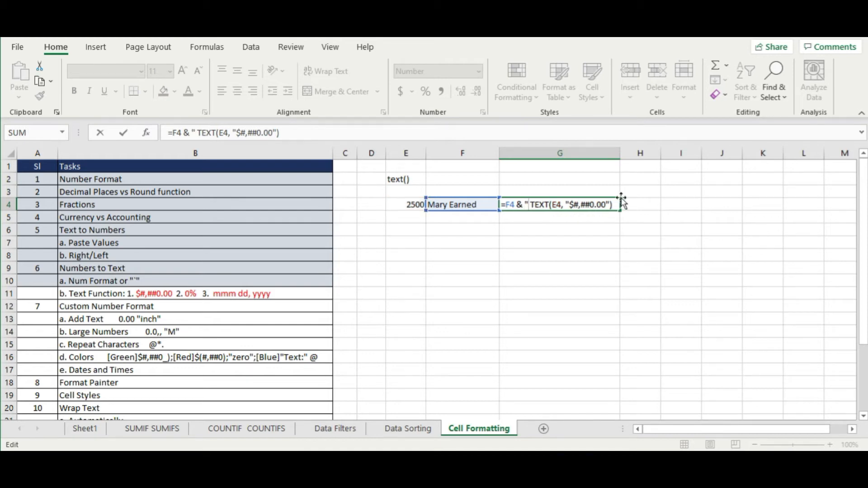
type(" \"")
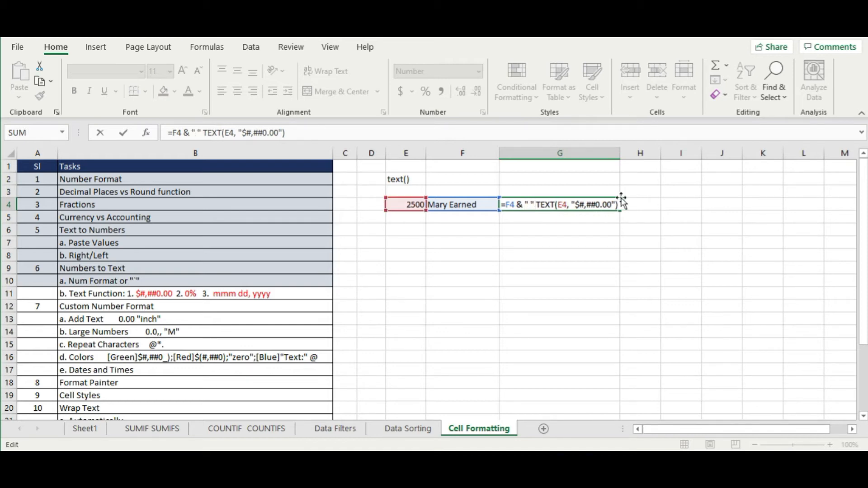
type(" &")
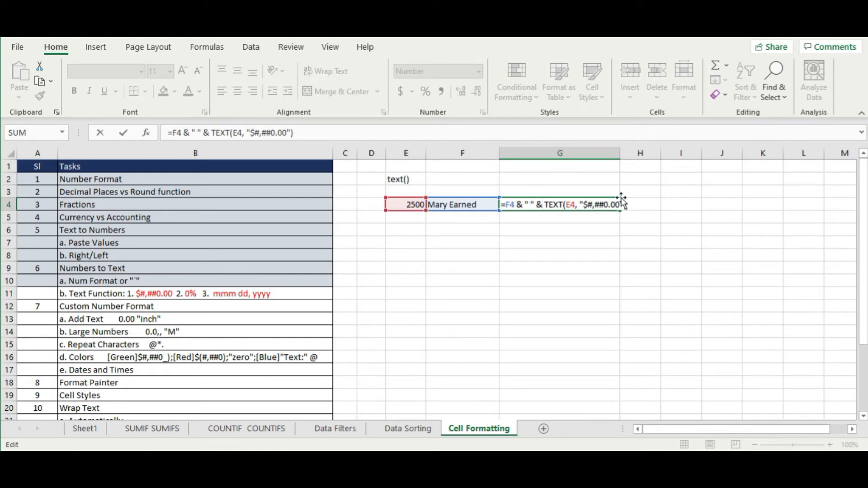
key("Return")
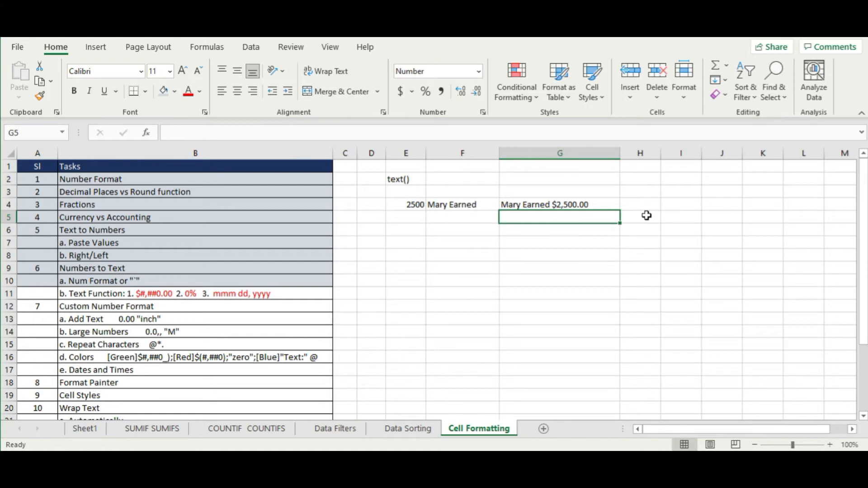
- Replace F4's label with a different person's name followed by 'Earned', then review G4's formula
left_click(445, 204)
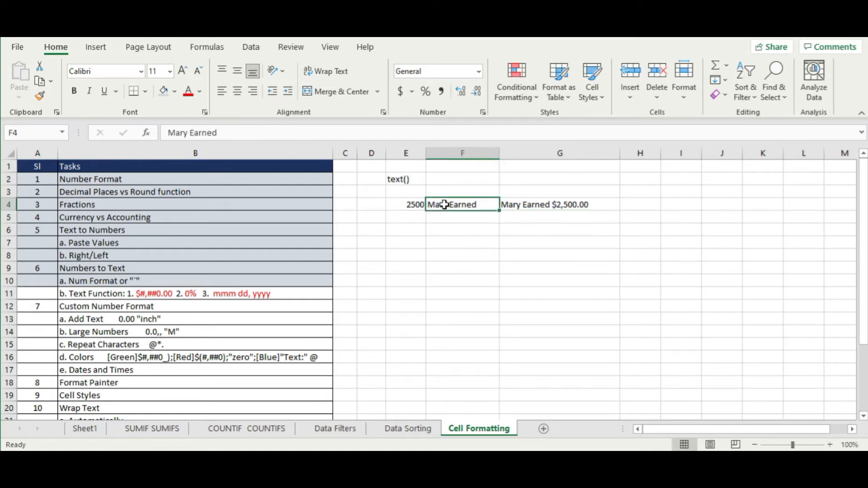
type("Tim Earne")
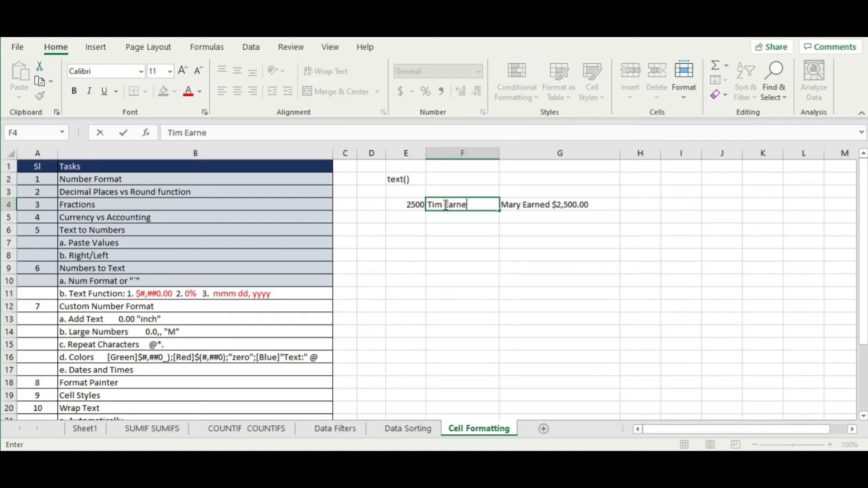
type("d")
key("Return")
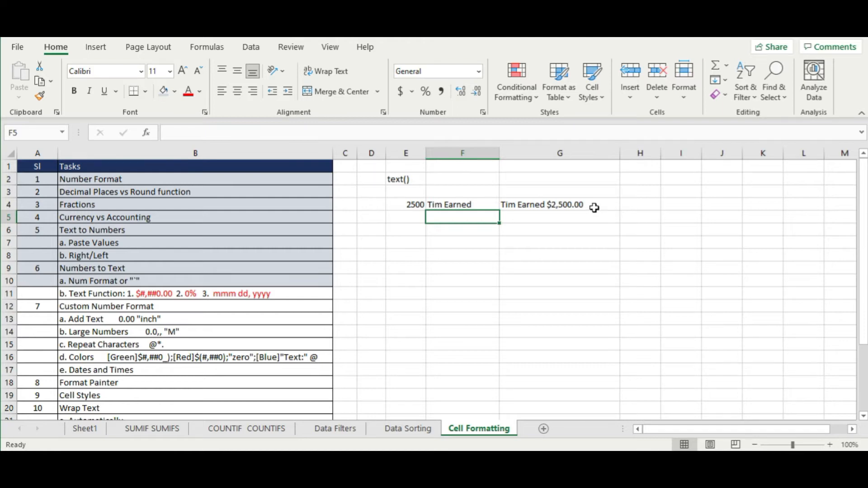
double_click(596, 206)
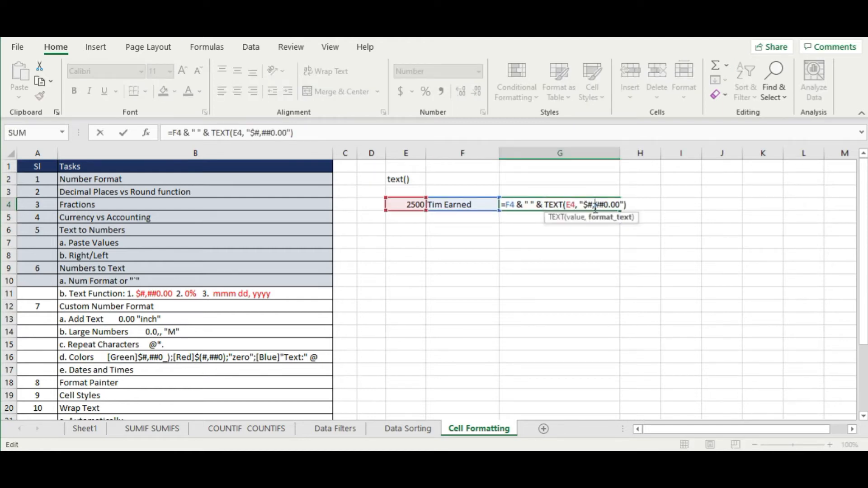
key("Escape")
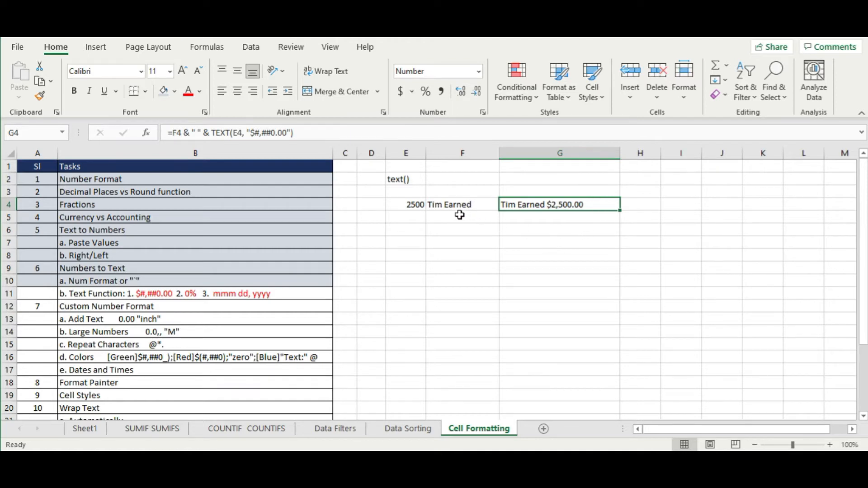
left_click(460, 216)
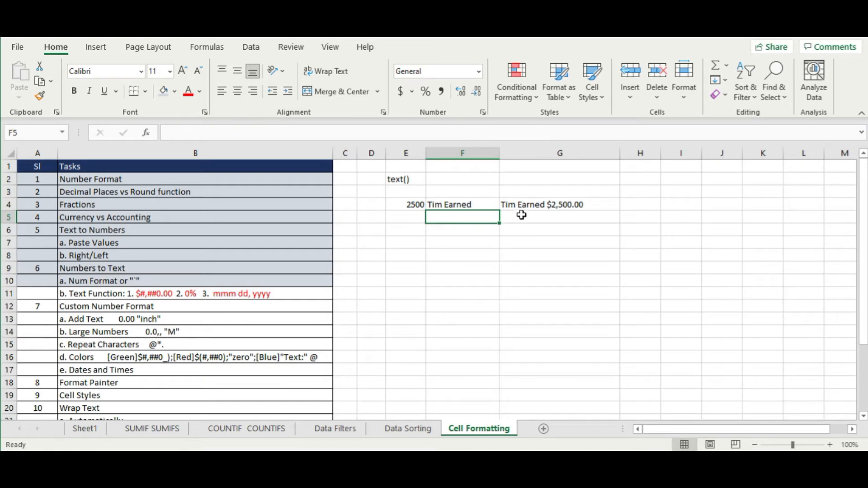
- Replace G4's format string $#,##0.00 with 0%, making the amount read 250000%
left_click(534, 205)
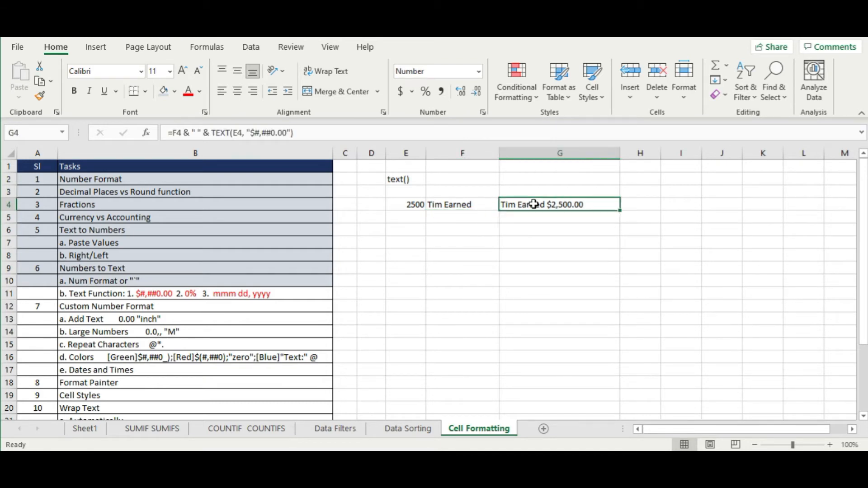
left_click(251, 133)
left_click_drag(251, 134, 287, 134)
key("Delete")
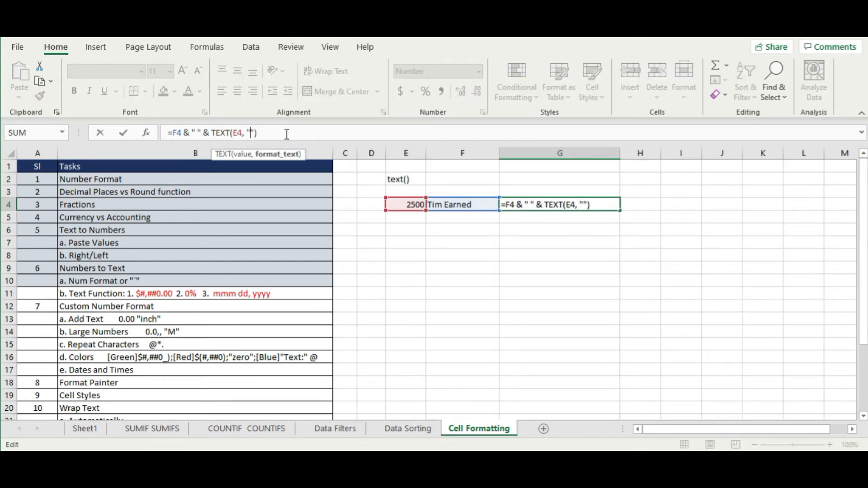
type("0%")
key("Return")
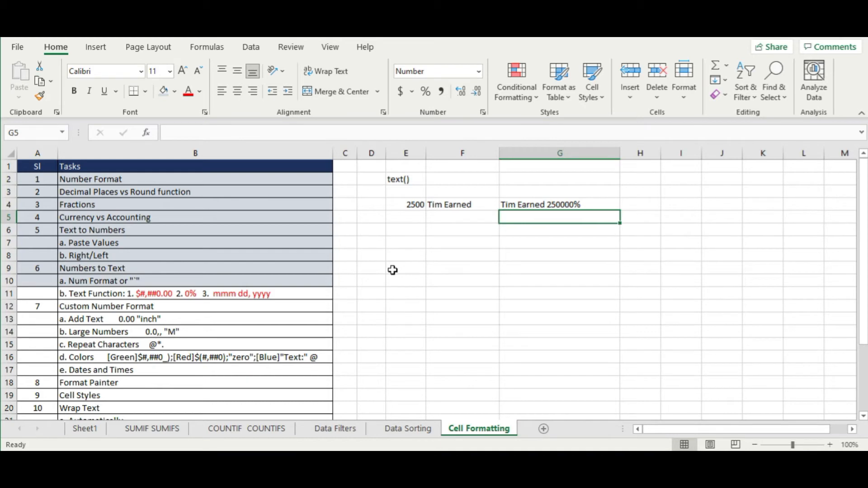
left_click(571, 205)
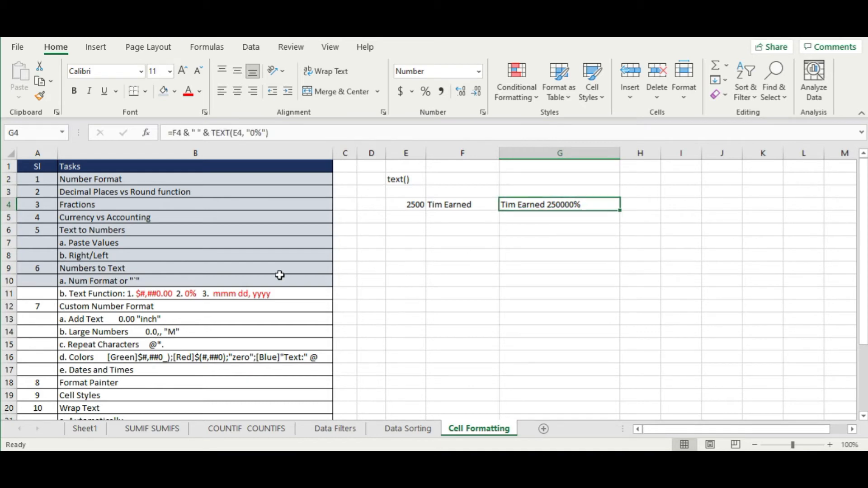
left_click(267, 293)
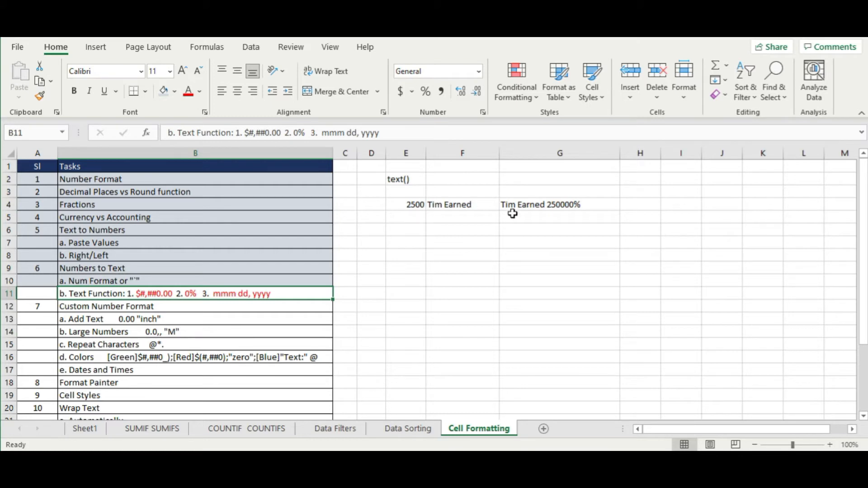
left_click(416, 216)
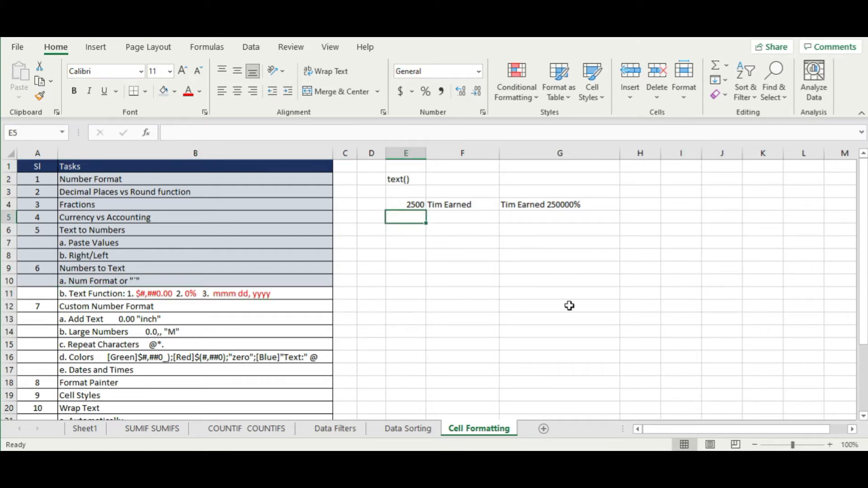
- Enter the date 4-Jan in E5 and a name-plus-'gets paid on' label in F5
type("4-jan")
key("Tab")
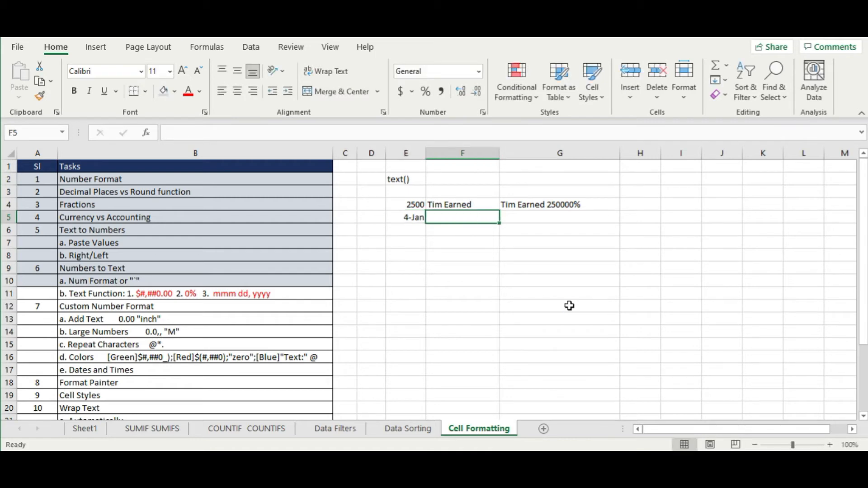
key("Up")
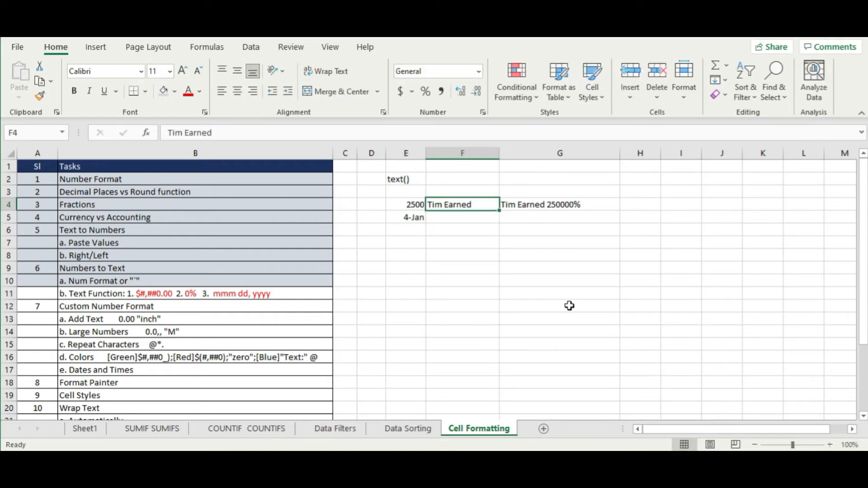
key("Down")
type("Mar")
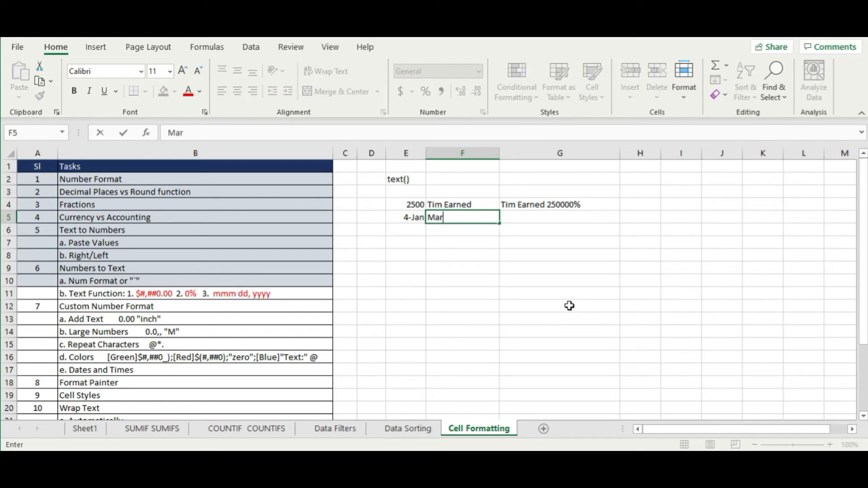
type("y gets paid on")
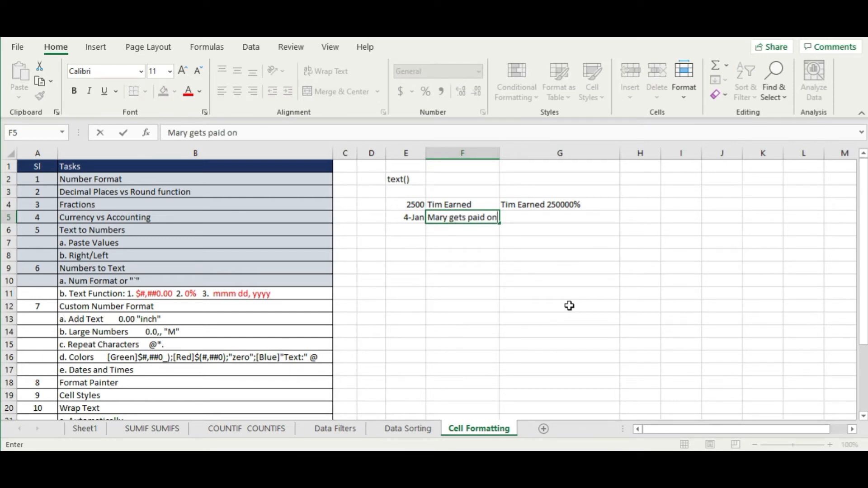
key("ctrl+Return")
key("Return")
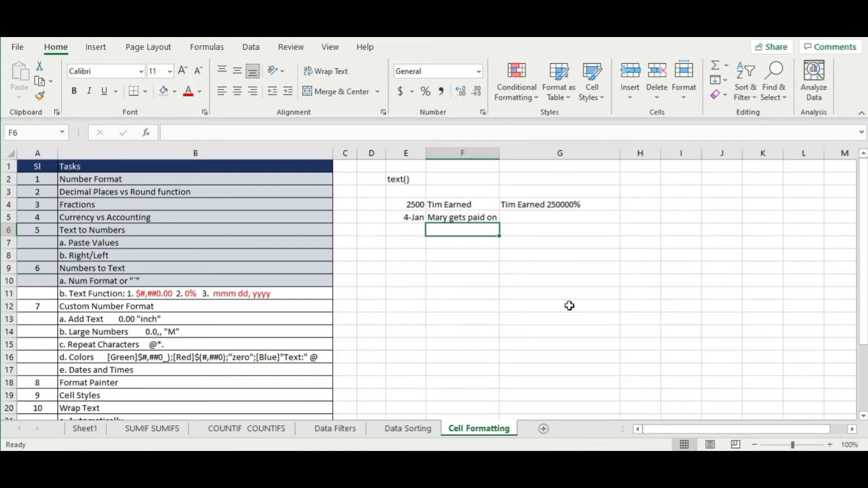
- Fill G4's formula down into G5
left_click(586, 206)
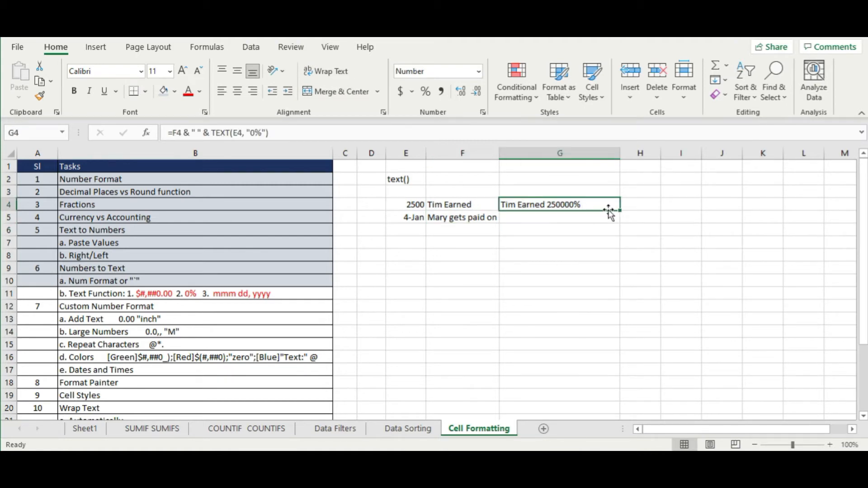
left_click_drag(621, 213, 621, 222)
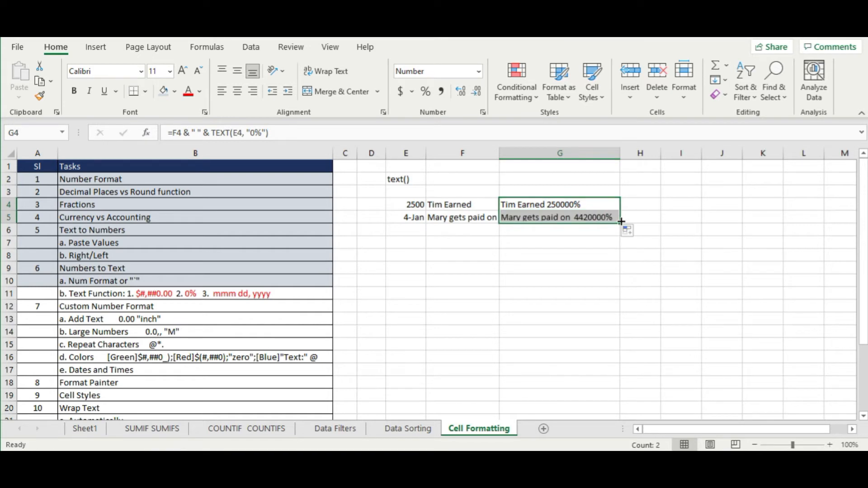
left_click(592, 281)
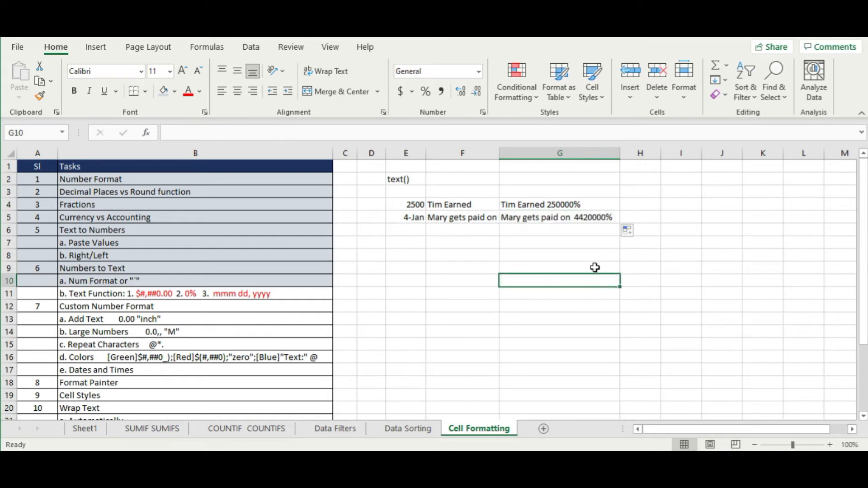
- Swap G5's 0% format for "mmmm dd, yyyy" and autofit column G
double_click(602, 219)
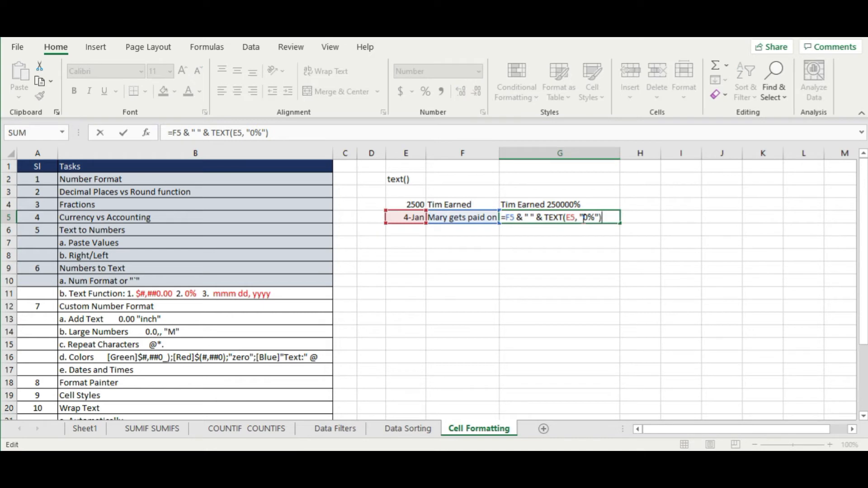
left_click_drag(583, 218, 596, 219)
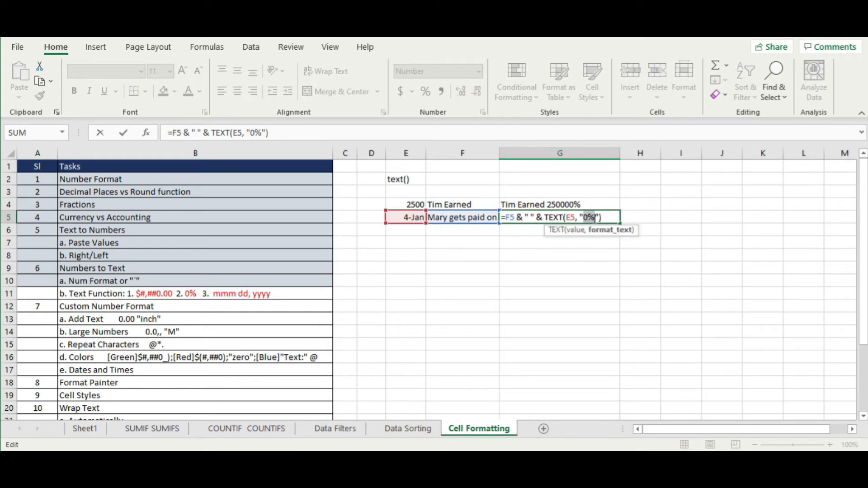
key("BackSpace")
type("mmmm")
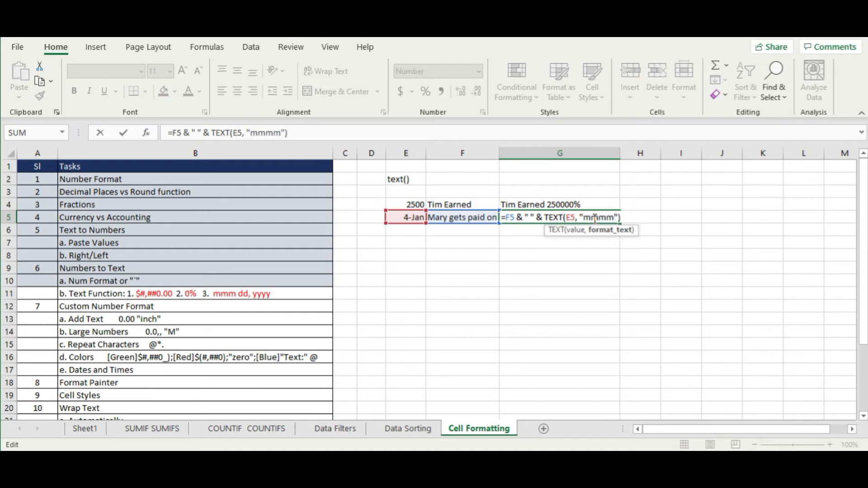
type(" dd, yyyy")
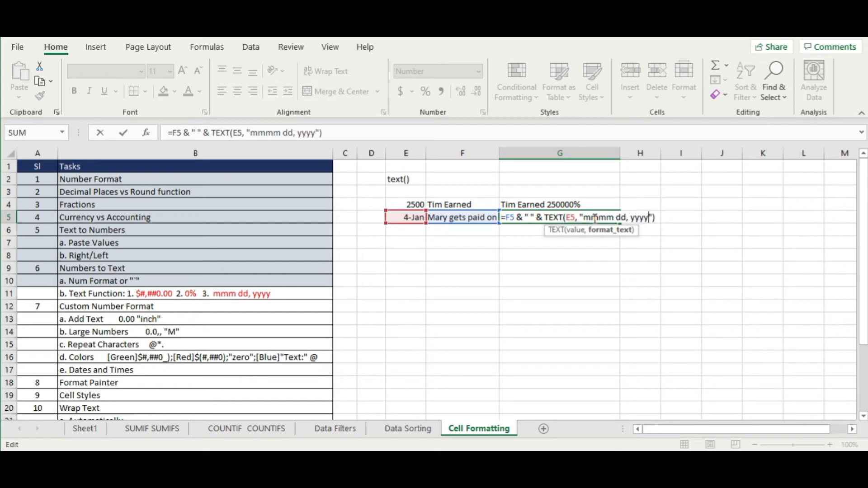
key("Return")
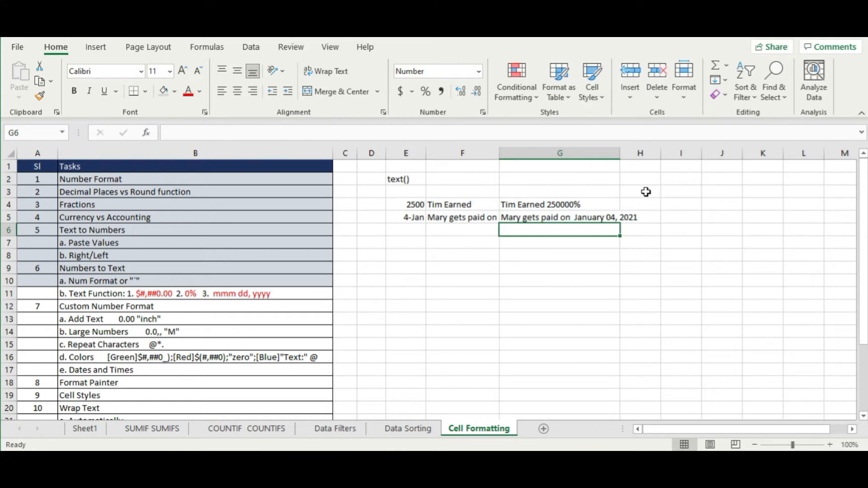
double_click(620, 157)
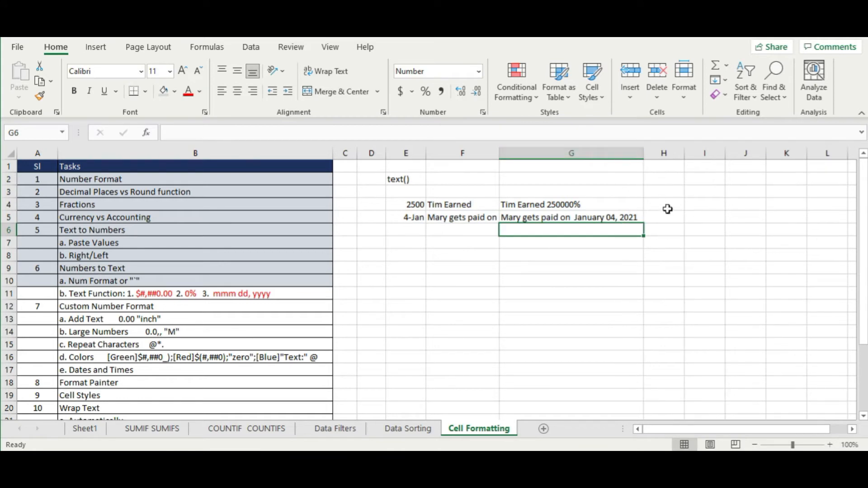
- Shorten the month code in G5's TEXT format from mmmm to mmm
left_click(604, 218)
double_click(605, 218)
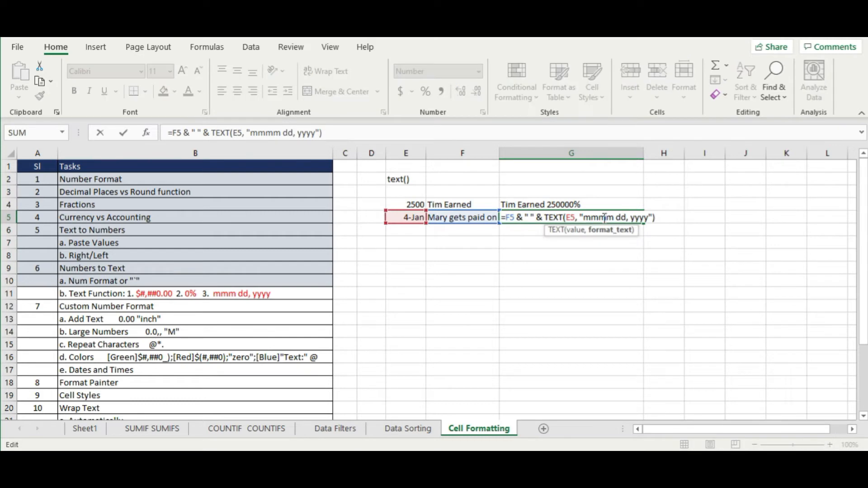
key("Return")
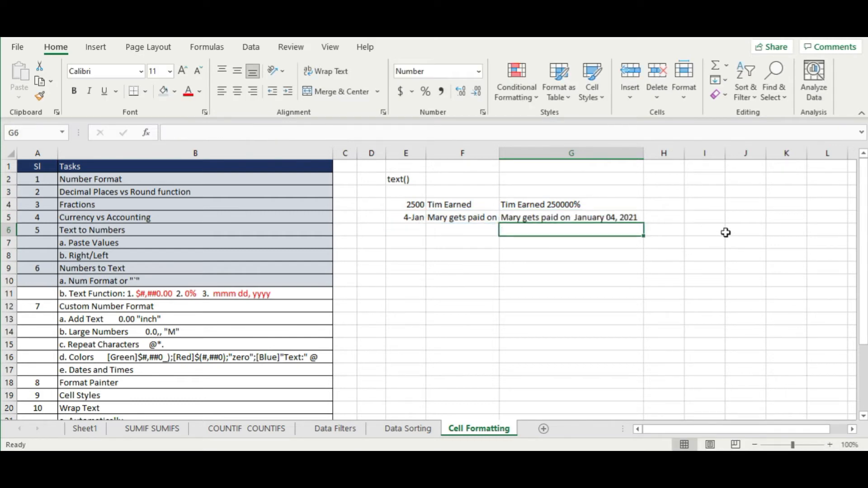
left_click(618, 216)
double_click(617, 217)
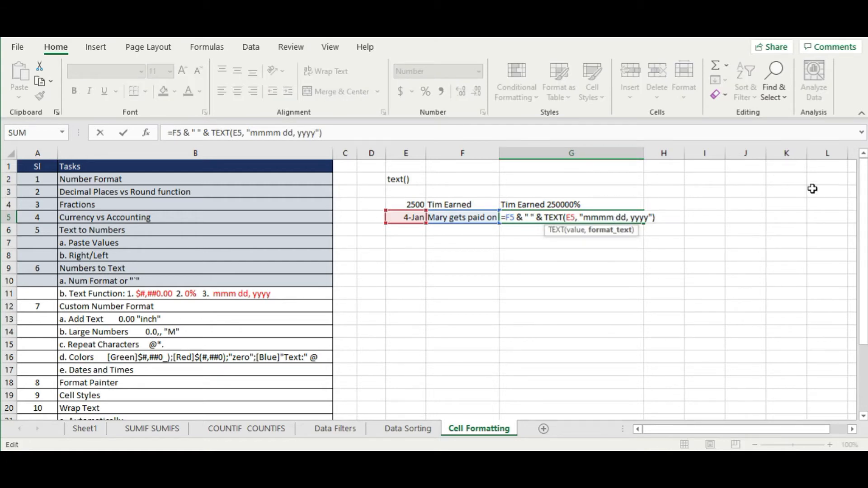
key("BackSpace")
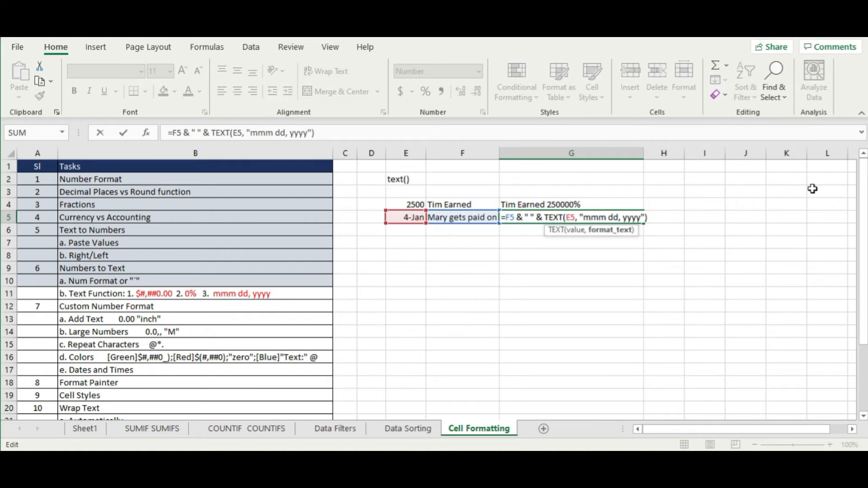
key("Return")
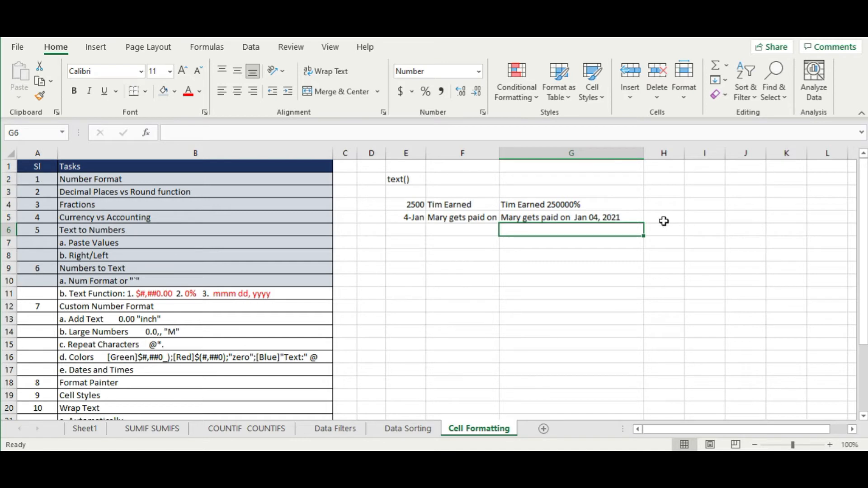
- Try a numeric month (mm), then a three-letter day code (ddd), in G5's date format
double_click(624, 218)
left_click(610, 219)
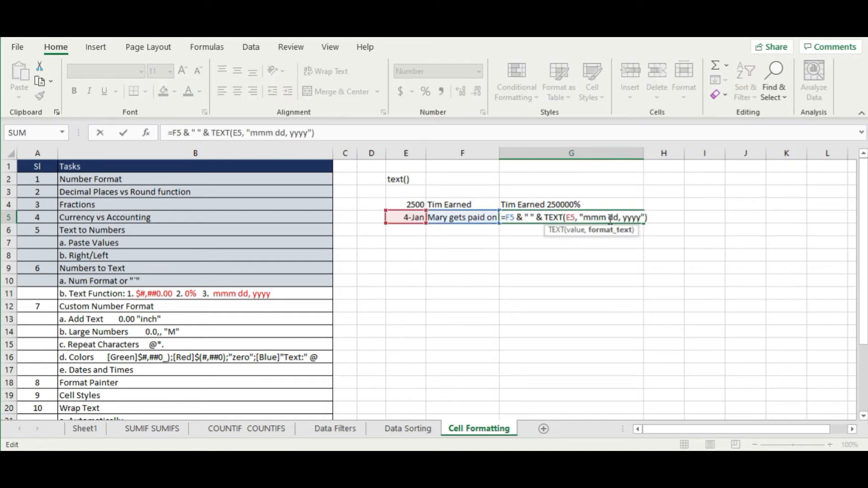
key("BackSpace")
key("Return")
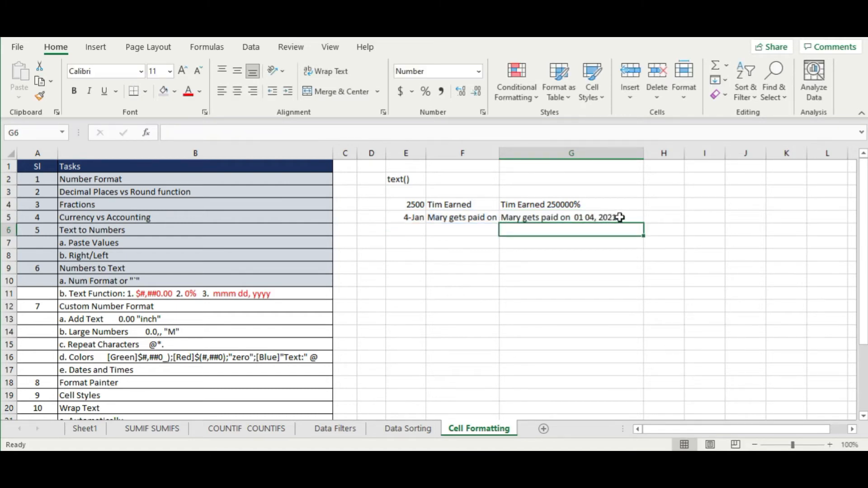
double_click(620, 218)
left_click(599, 217)
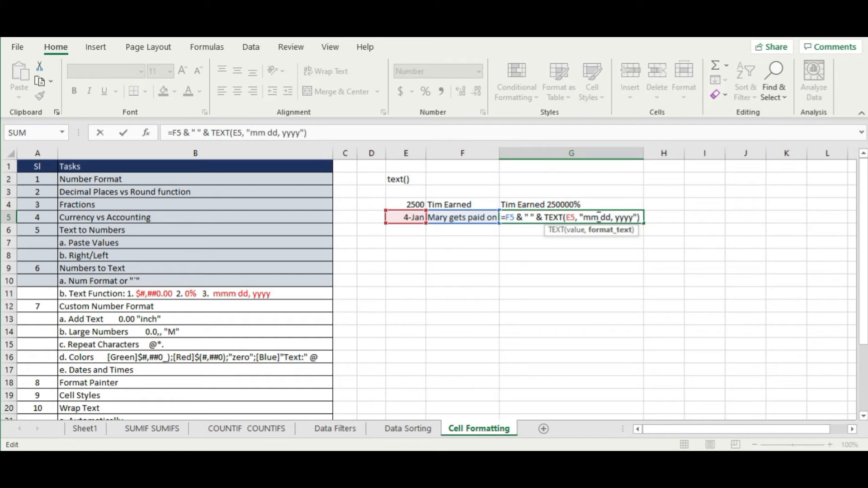
type("m")
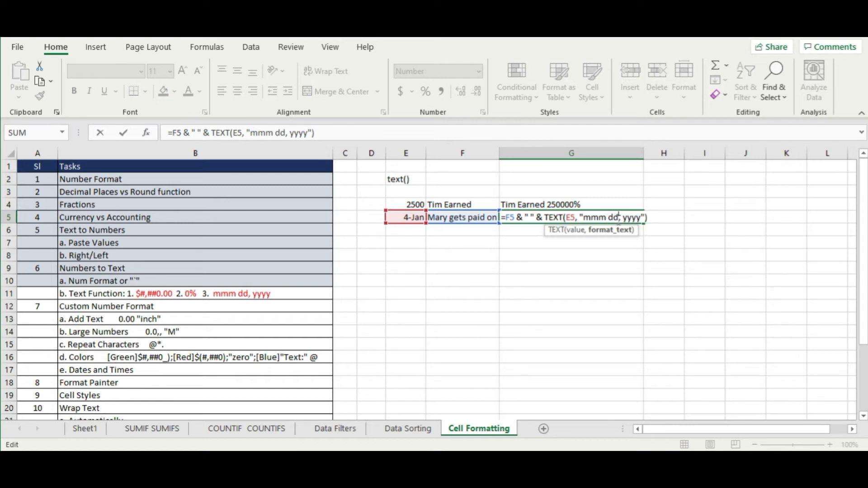
type("d")
key("Return")
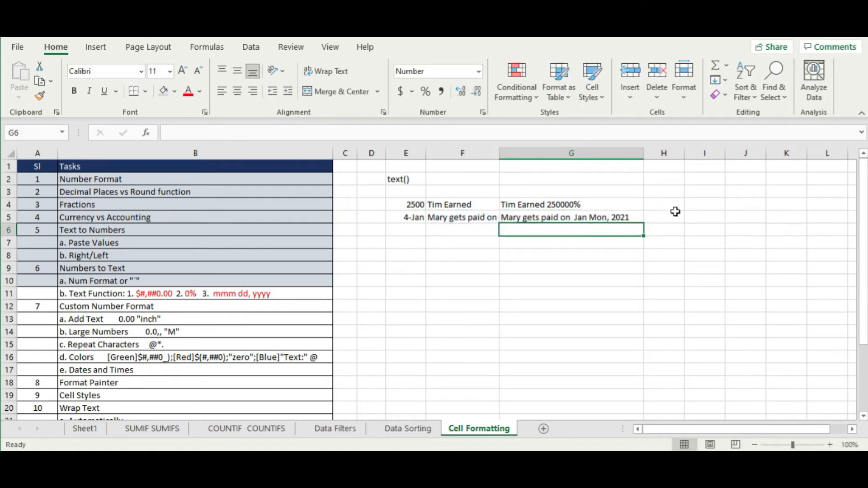
- Settle G5's date format on mmm dd, yyyy so it reads Jan 04, 2021
double_click(631, 217)
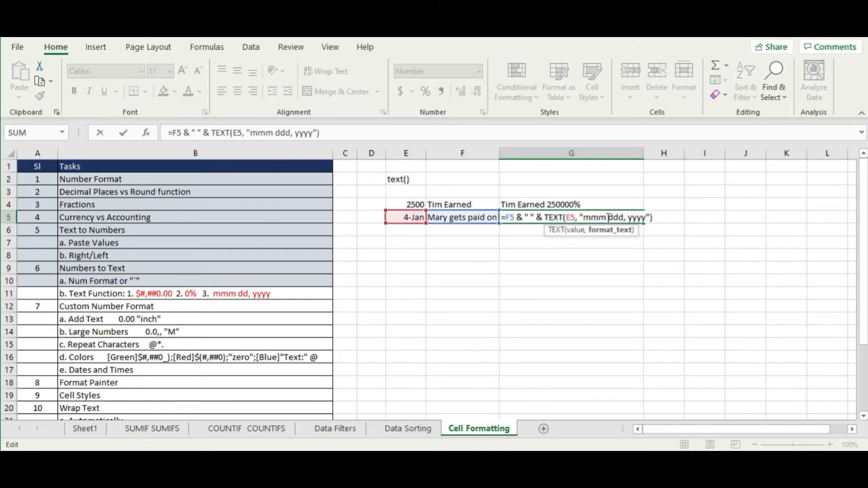
key("BackSpace")
key("Return")
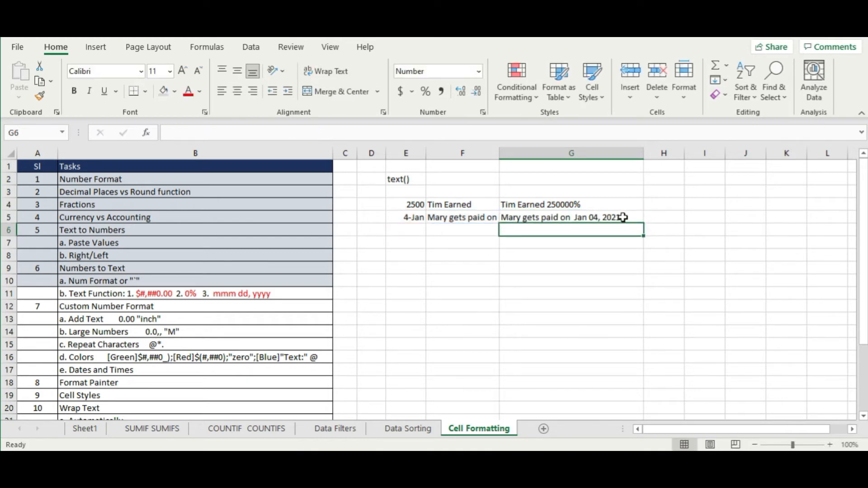
left_click(623, 217)
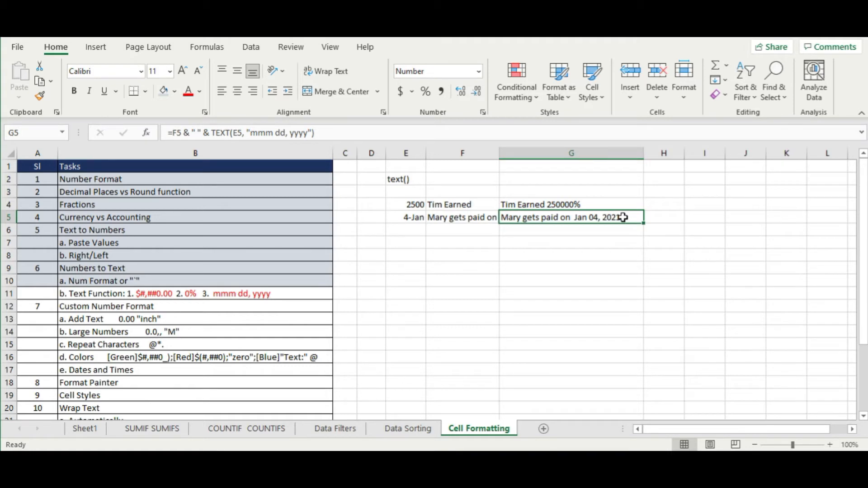
double_click(623, 218)
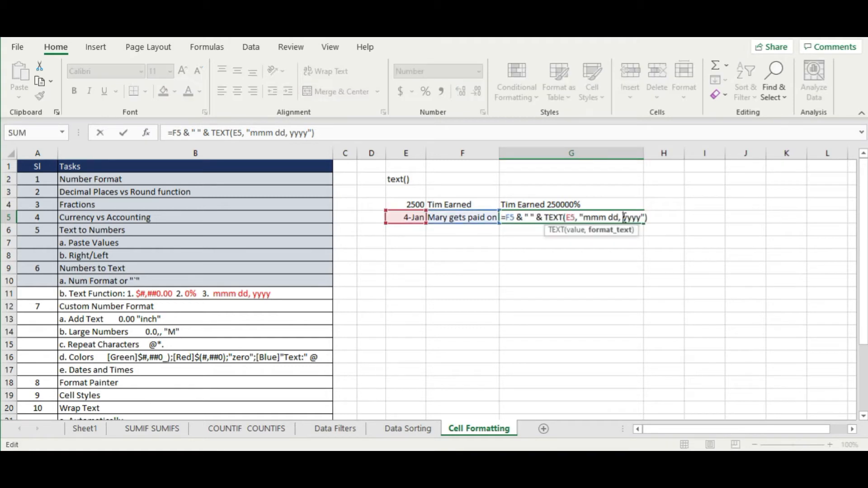
- Prefix G5's date format with 'dddd, ' to show Monday, Jan 04, 2021, and autofit column G
left_click(583, 217)
type("dddd")
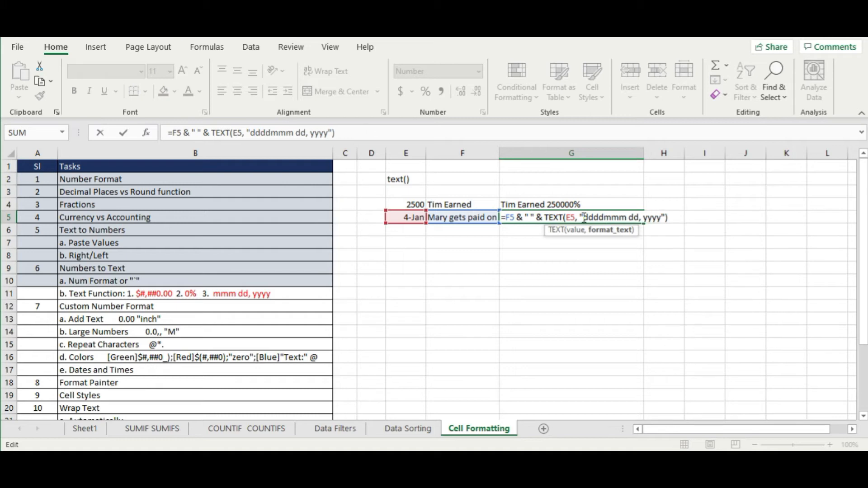
type(",")
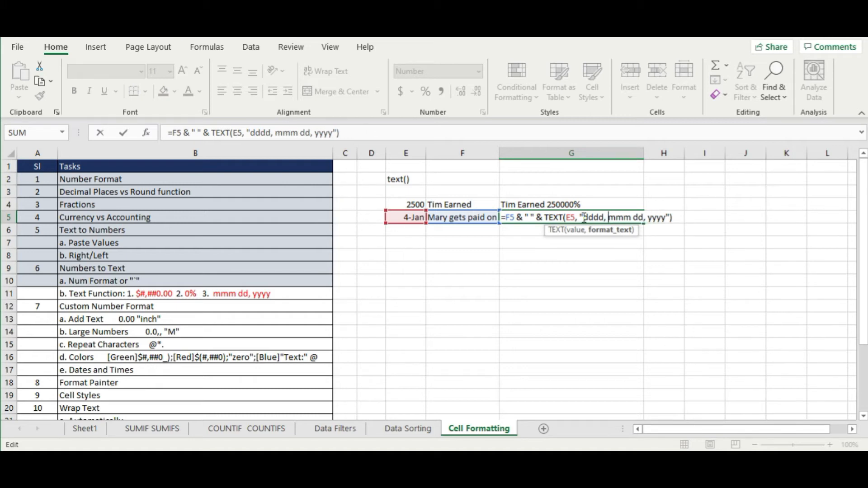
key("Return")
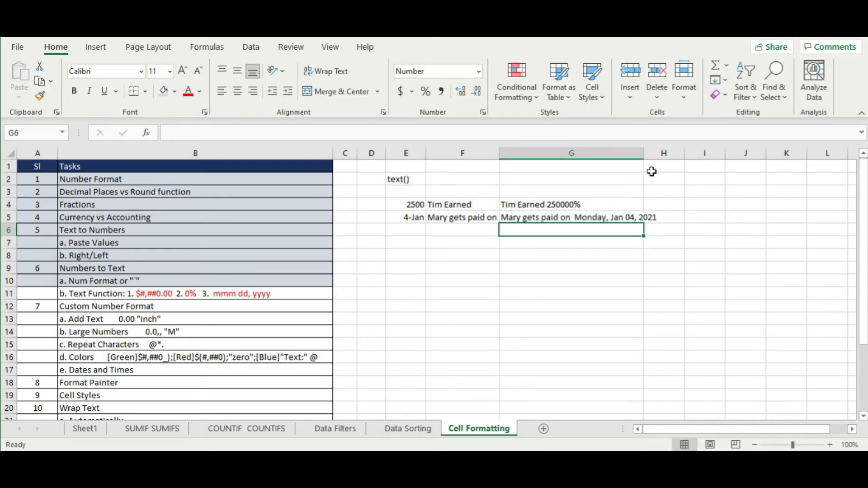
double_click(645, 154)
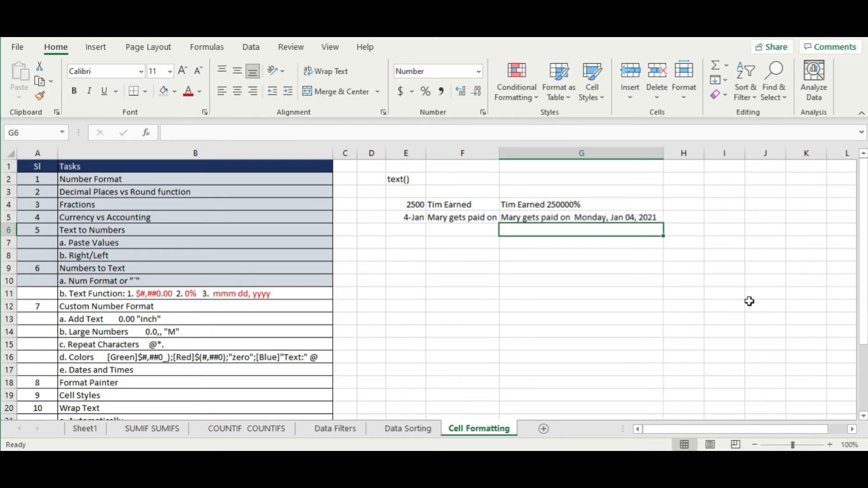
double_click(609, 217)
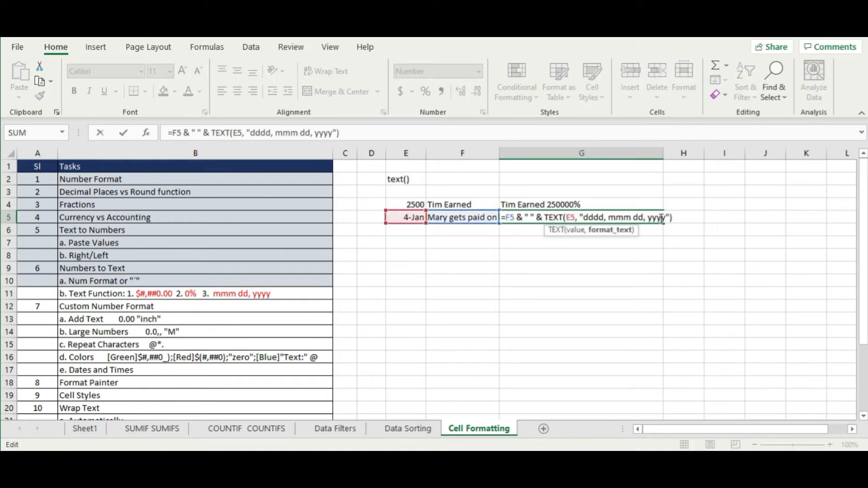
key("Return")
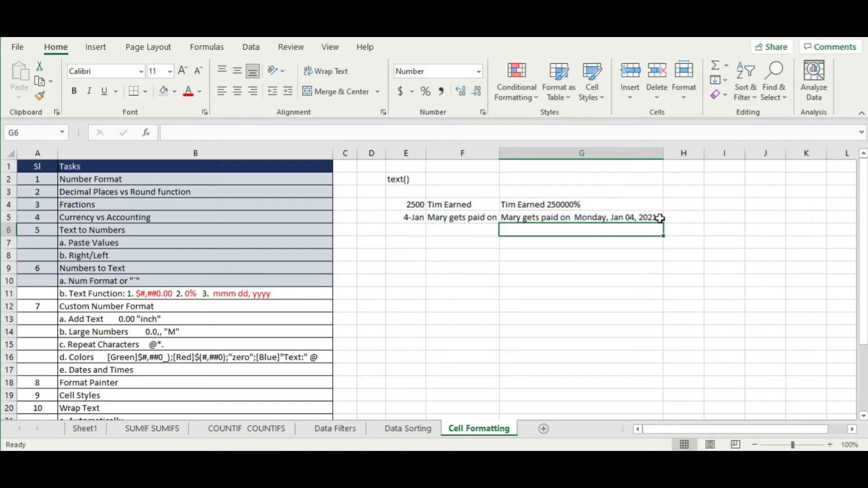
left_click(520, 270)
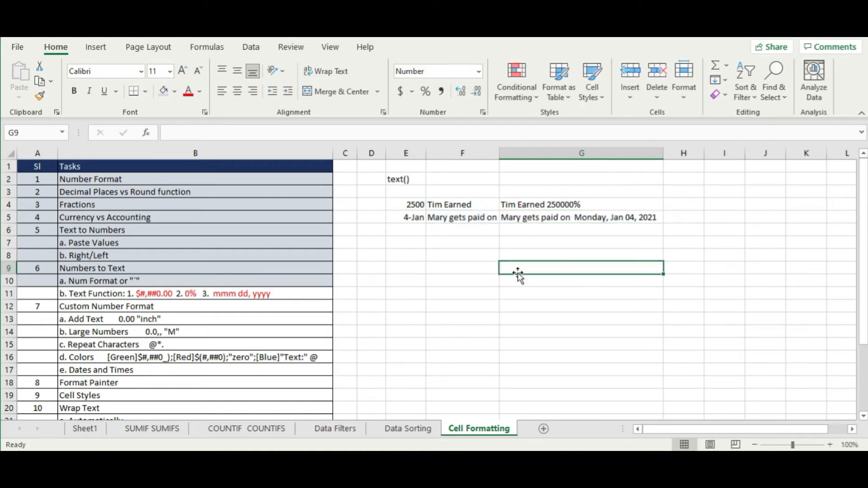
left_click(596, 219)
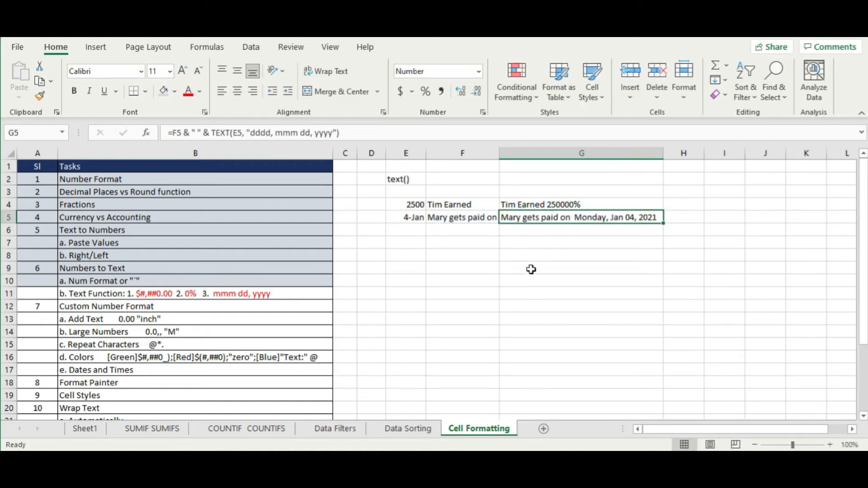
left_click(507, 281)
- Fill the Text Function task row A11:B11 with grey
left_click_drag(28, 294, 149, 293)
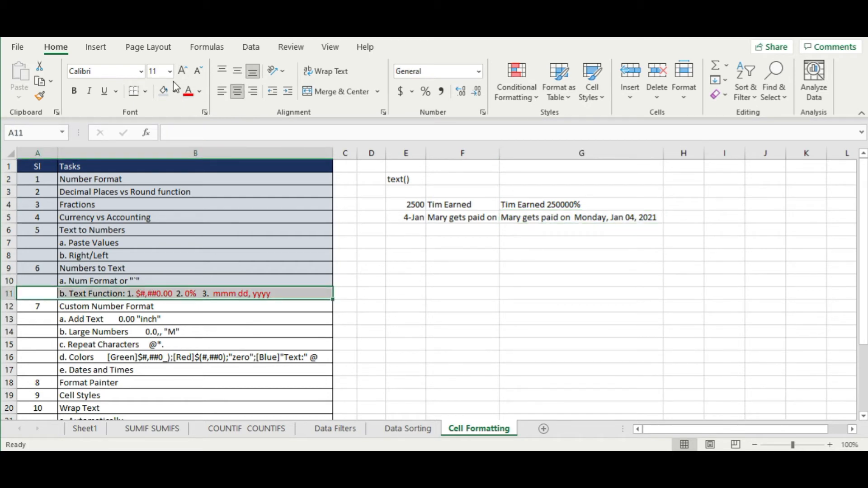
left_click(164, 90)
left_click(432, 360)
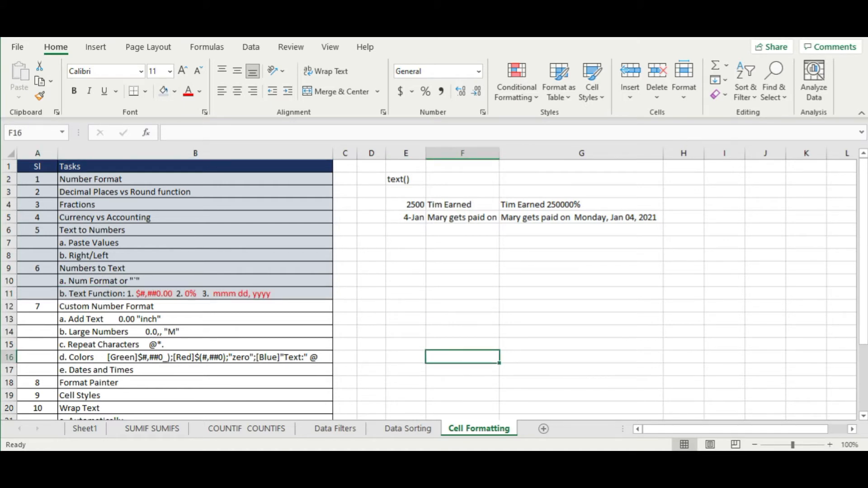
left_click(453, 304)
left_click(457, 241)
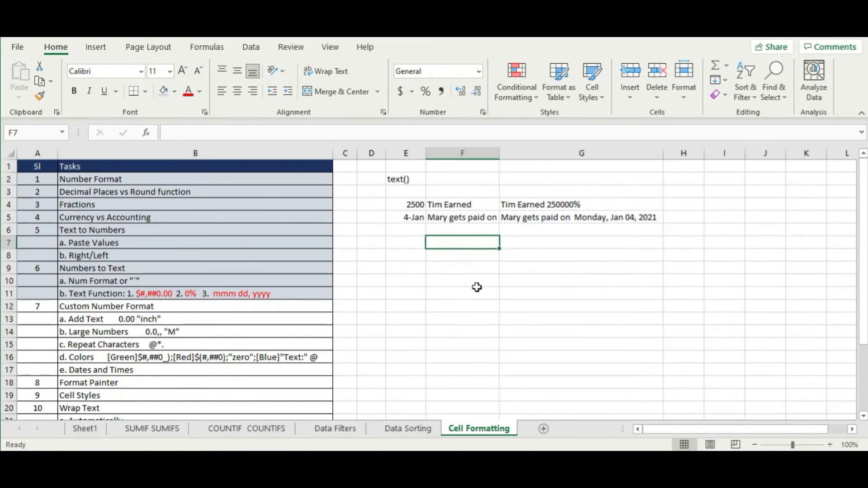
left_click(452, 307)
left_click(111, 306)
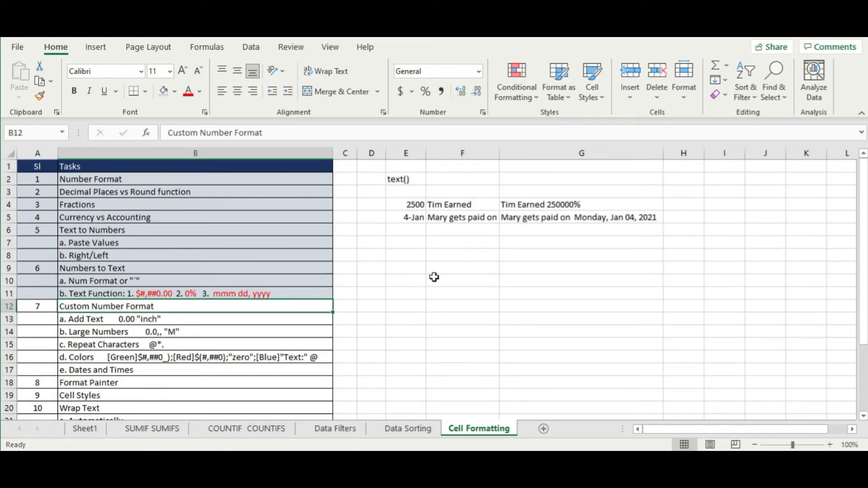
left_click(457, 272)
- Clear the old examples in E2:G10 and enter 4 in E2 with the Number format
left_click_drag(405, 181, 568, 274)
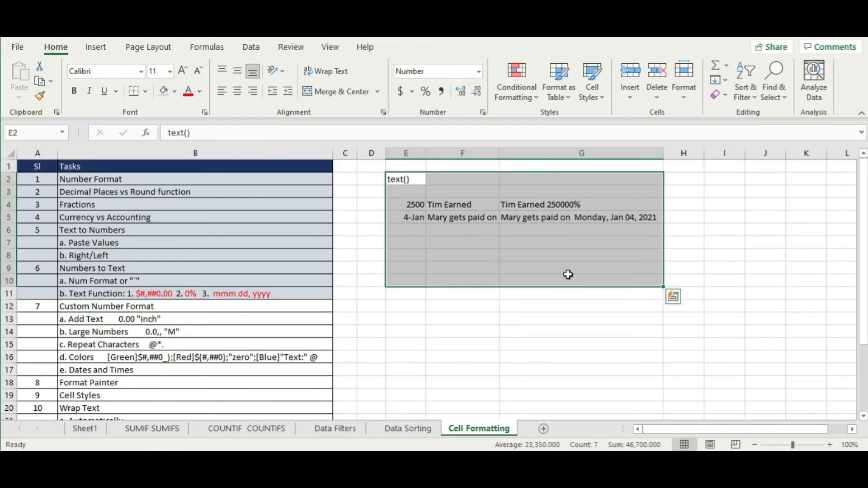
key("Delete")
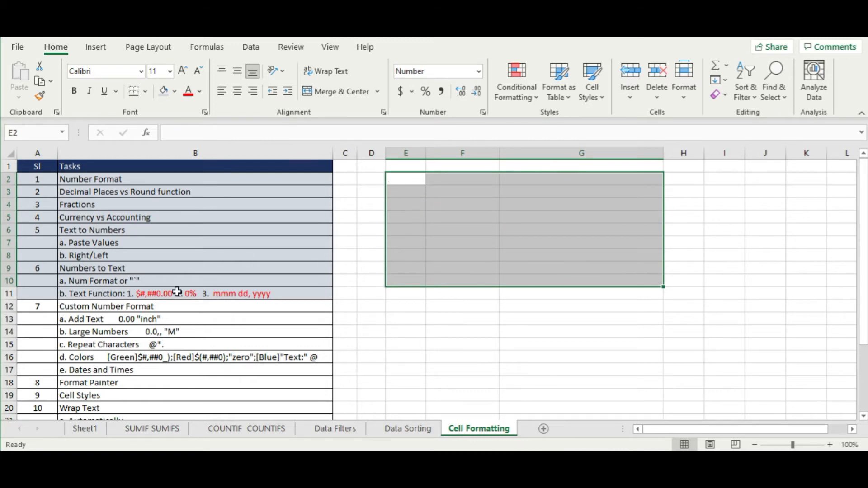
left_click(181, 314)
left_click(414, 181)
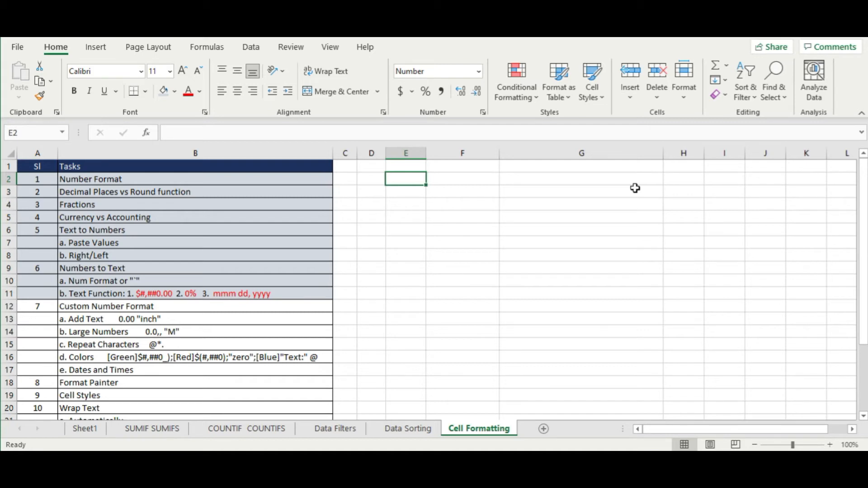
type("4")
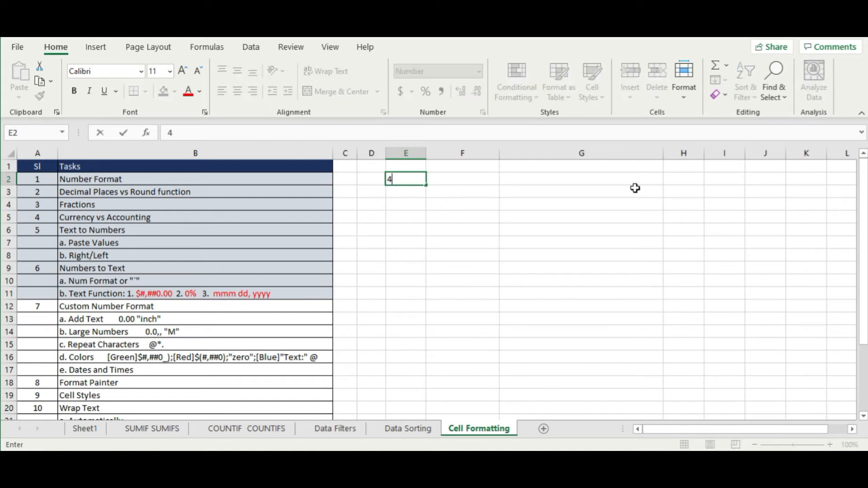
key("Tab")
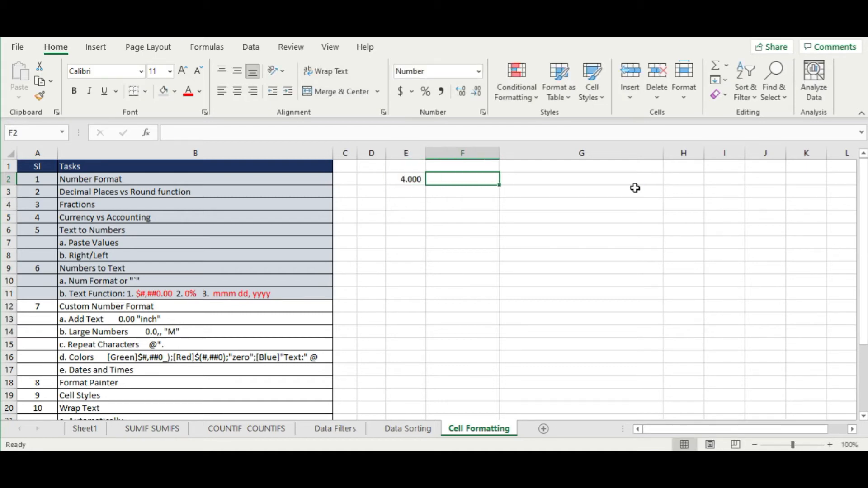
key("Left")
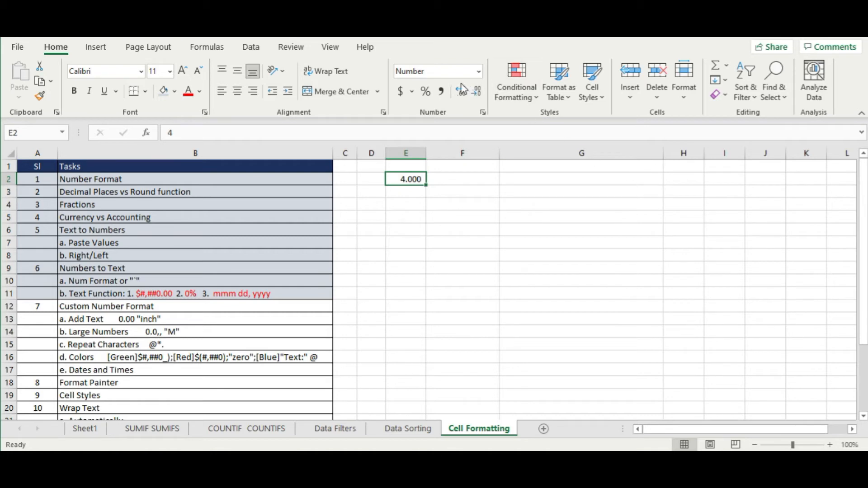
left_click(479, 71)
left_click(441, 118)
left_click(462, 92)
left_click(463, 91)
left_click(475, 94)
left_click(475, 94)
left_click(475, 94)
- Type inch in F2, and '4 inch' and '5 inch' in G2:G3
left_click(473, 177)
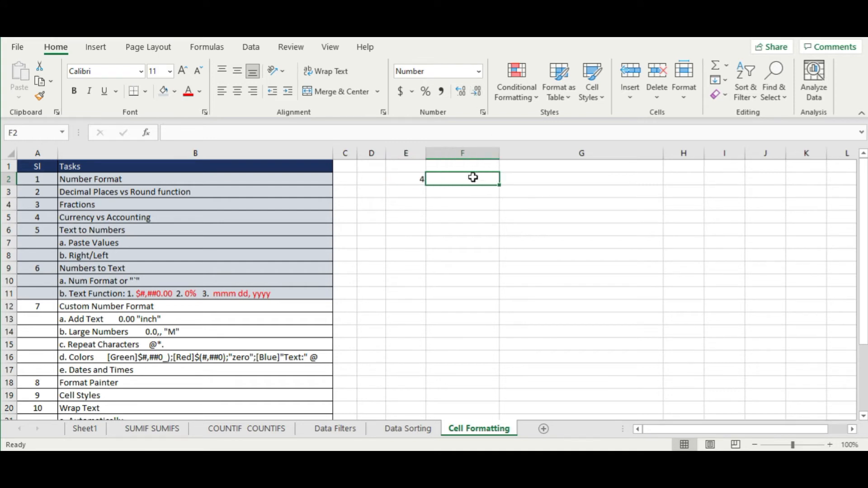
type("inc")
key("Return")
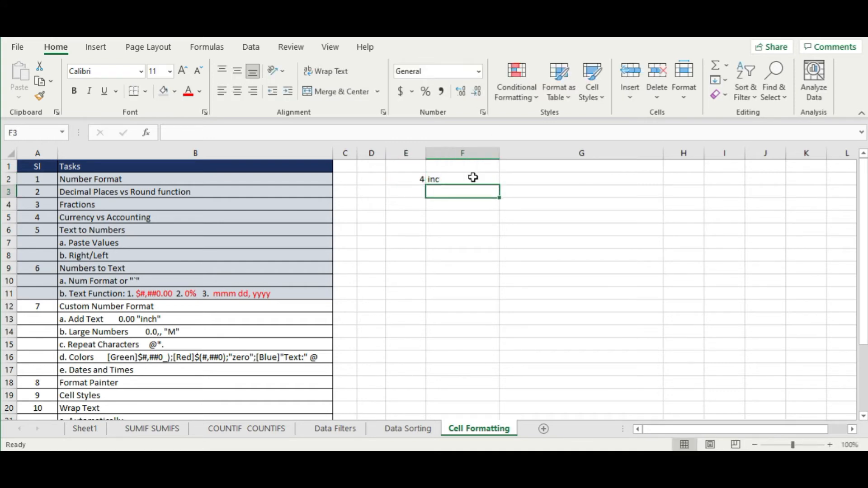
left_click(473, 178)
type("inch")
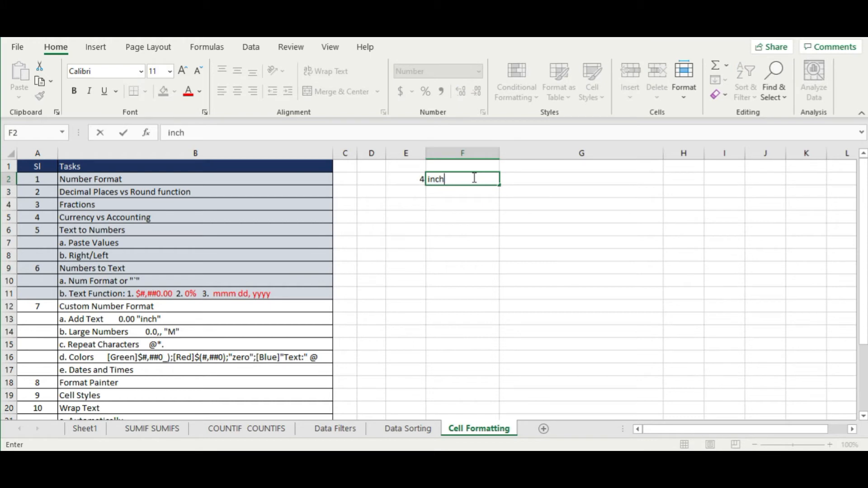
key("Return")
key("Up")
key("Right")
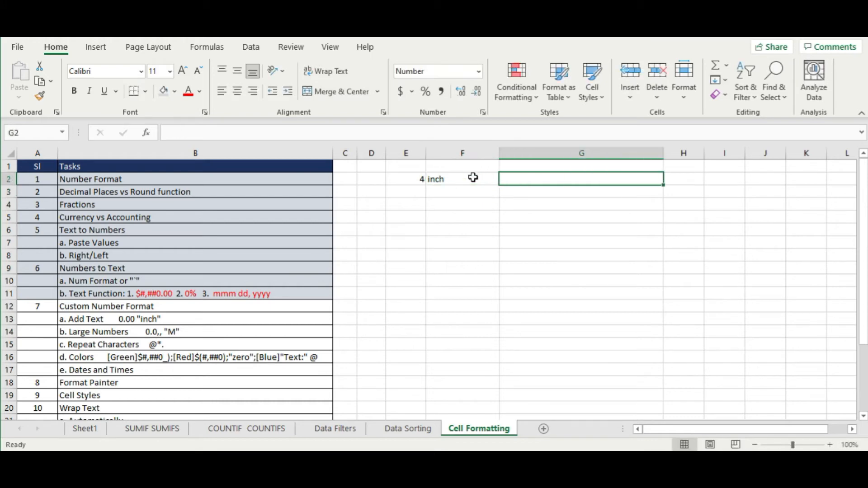
type("4 inch")
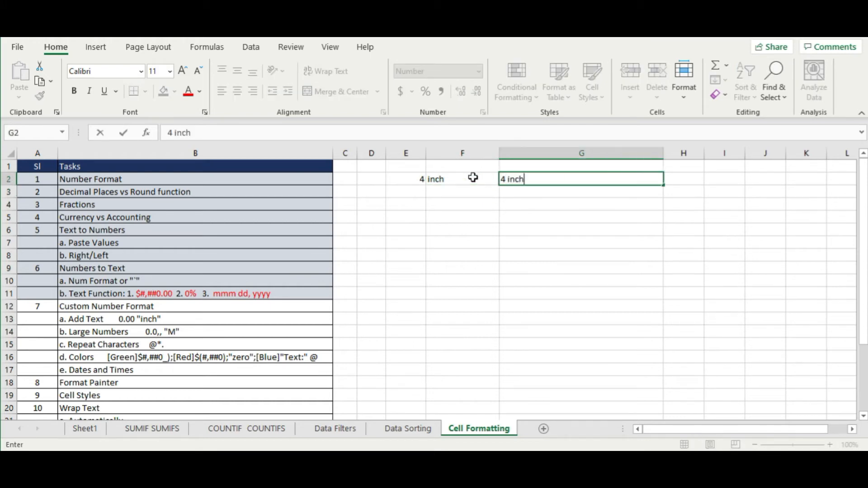
key("Return")
type("5")
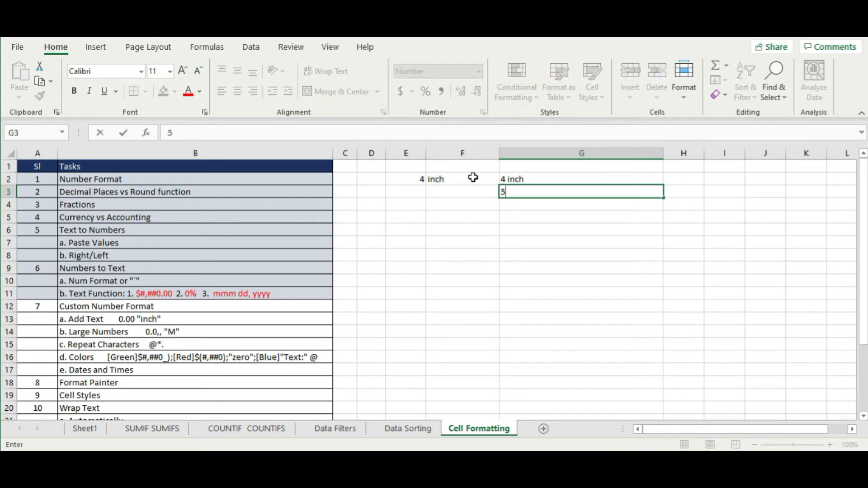
type(" inch")
key("Return")
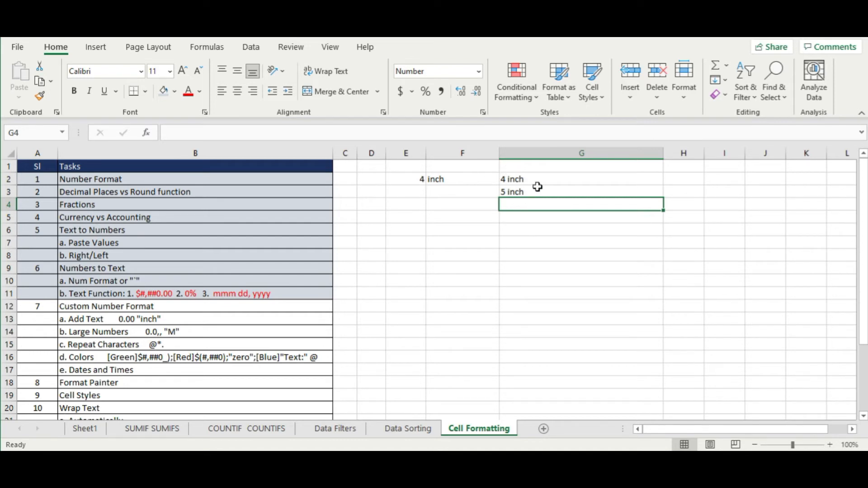
- Enter 5 in E3 with inch beside it in F3
left_click(551, 181)
double_click(550, 181)
left_click_drag(525, 180, 505, 180)
left_click(521, 205)
left_click(409, 192)
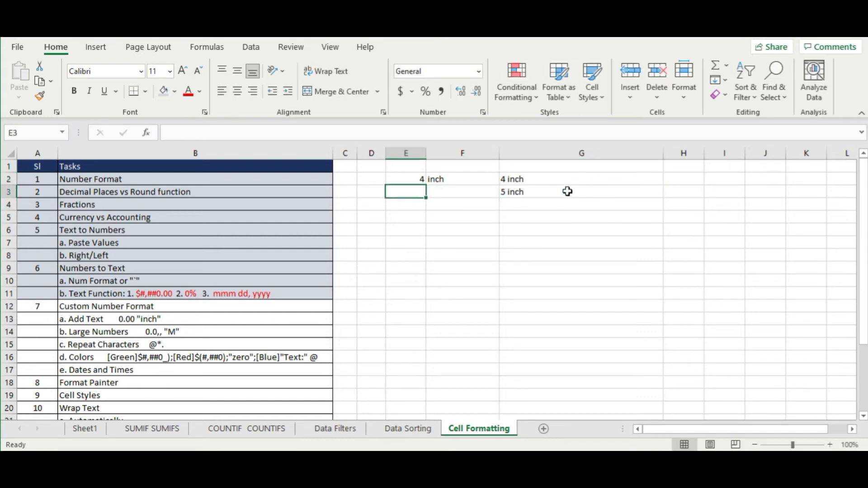
type("5")
key("Return")
key("Right")
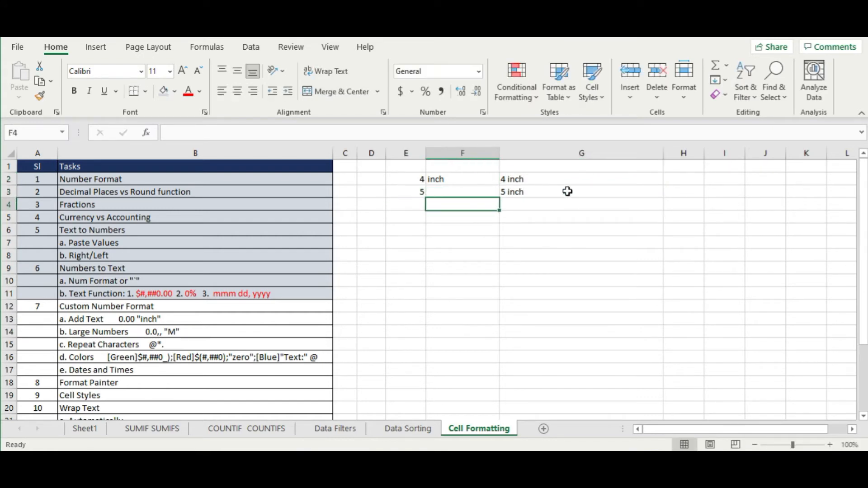
key("Up")
type("inch")
key("Return")
- AutoSum E2:E3 into E4 for a total of 9, labelled inch in F4
key("Left")
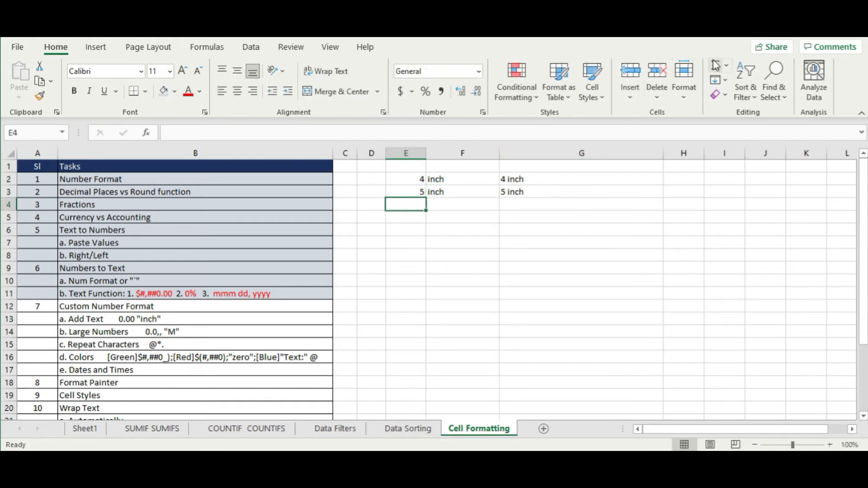
left_click(716, 66)
key("Return")
key("Up")
key("Up")
key("Down")
key("Right")
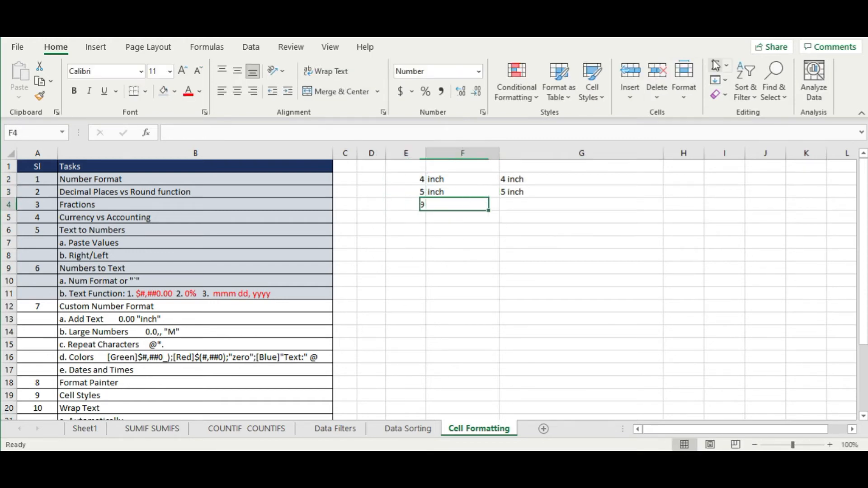
type("in")
key("BackSpace")
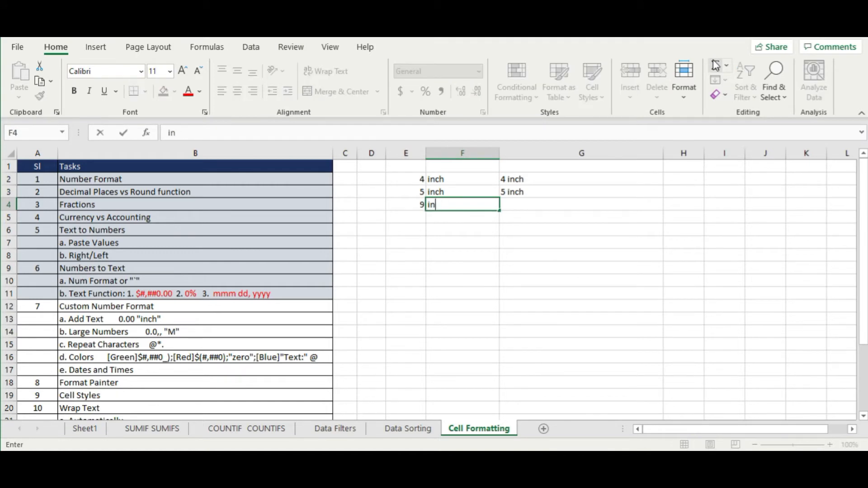
type("ch")
key("Return")
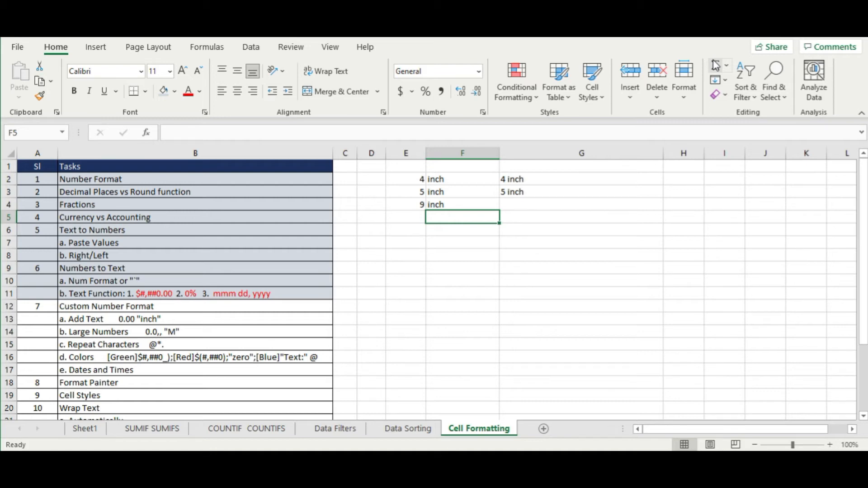
- Delete the contents of E2:G6 and deselect the range
left_click_drag(419, 179, 561, 230)
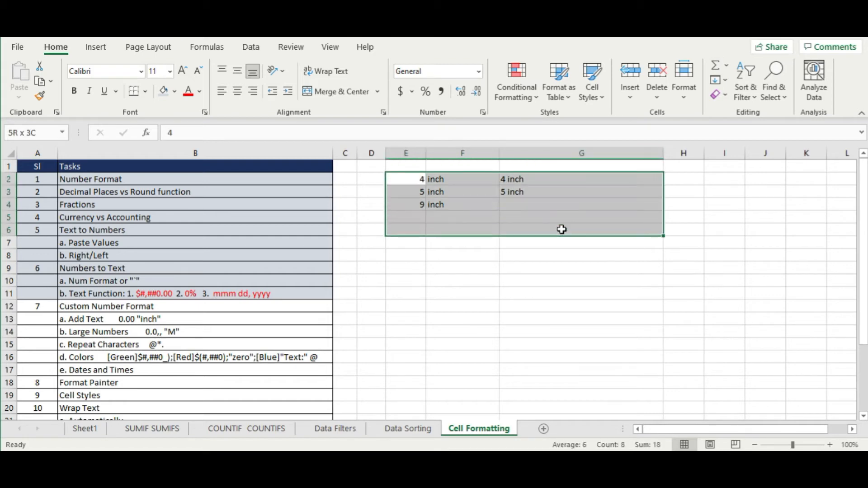
key("Delete")
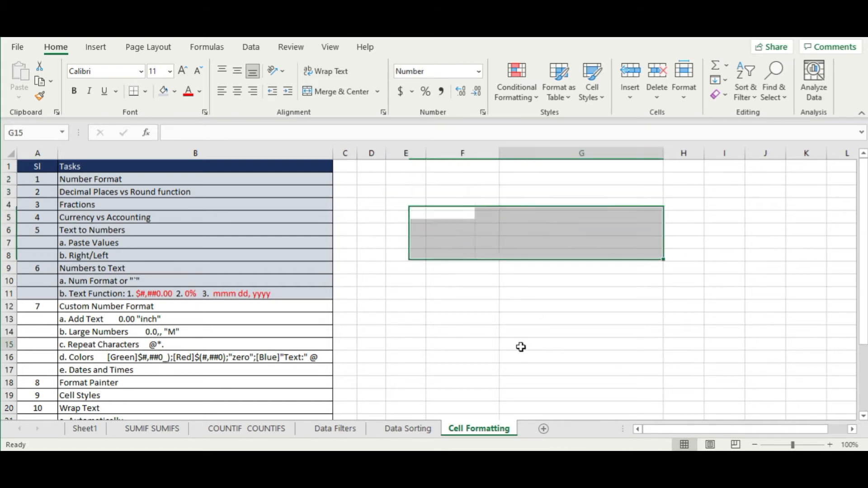
left_click(524, 345)
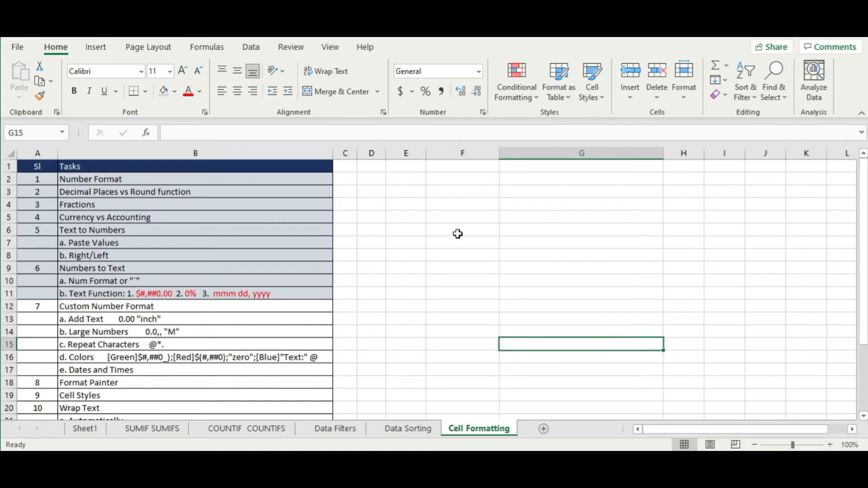
left_click(169, 319)
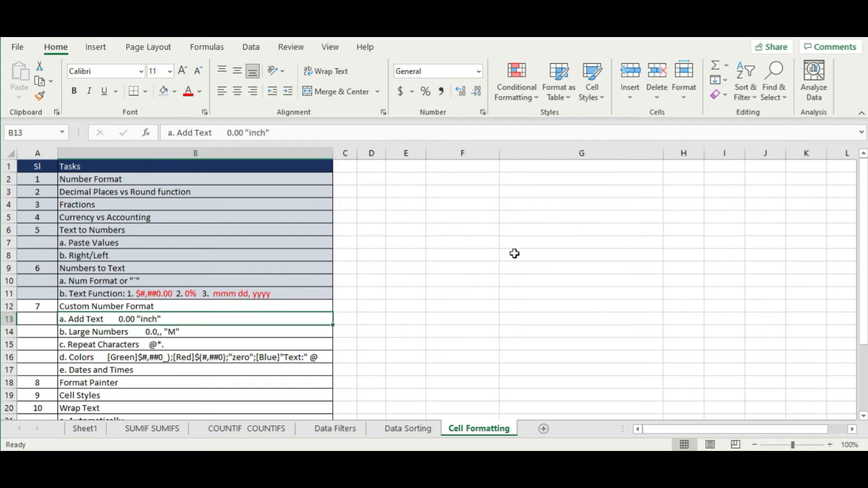
- Enter Item 1 in E3 with '5 mtr' in F3
left_click(402, 195)
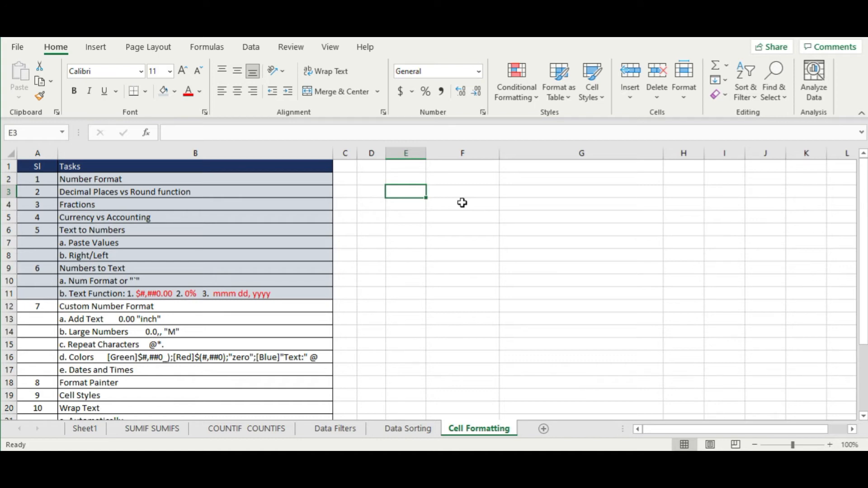
type("Item 1")
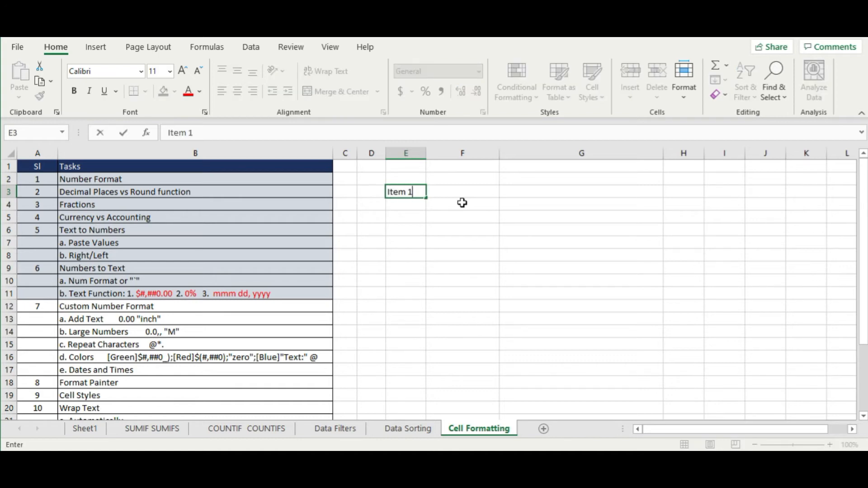
key("Tab")
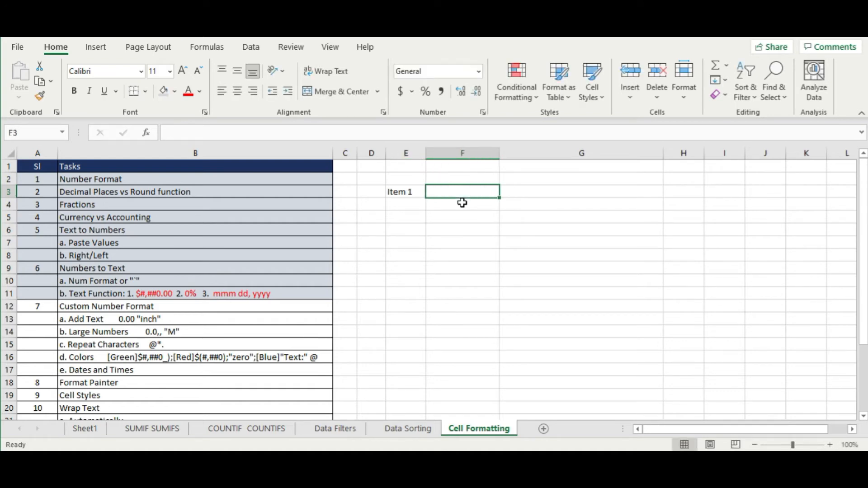
type("5")
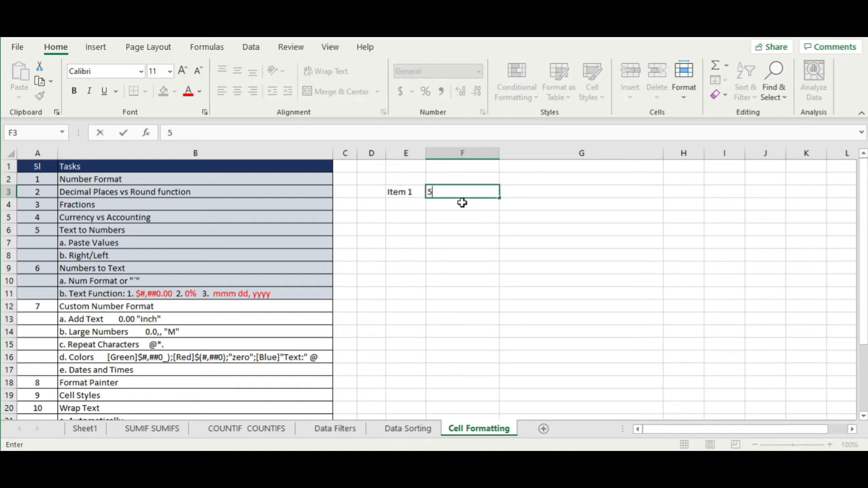
type(" mtr")
key("Return")
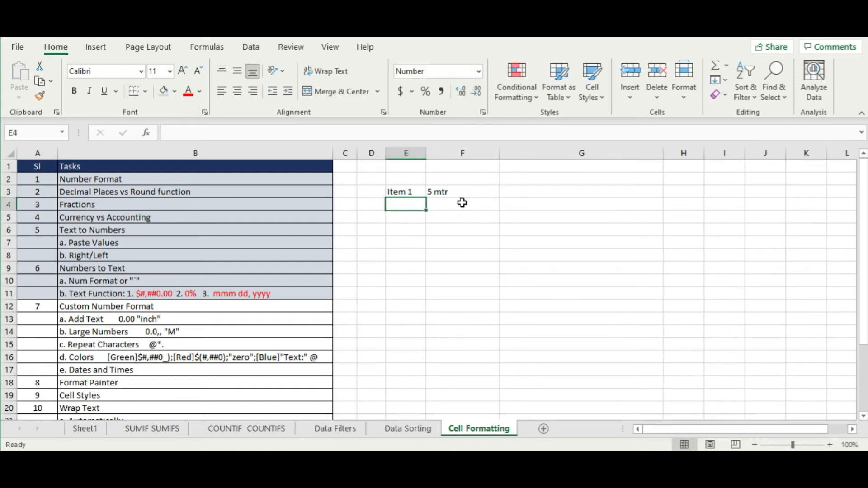
- Enter Item 2 in E4 with '10 mtr' in F4
type("Item 2")
left_click(462, 203)
type("4")
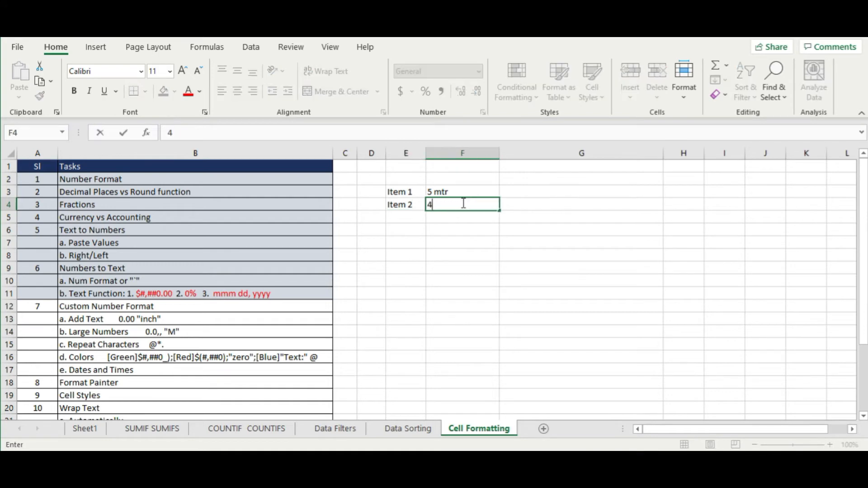
key("BackSpace")
type("10 mts")
key("Return")
key("Up")
left_click(462, 202)
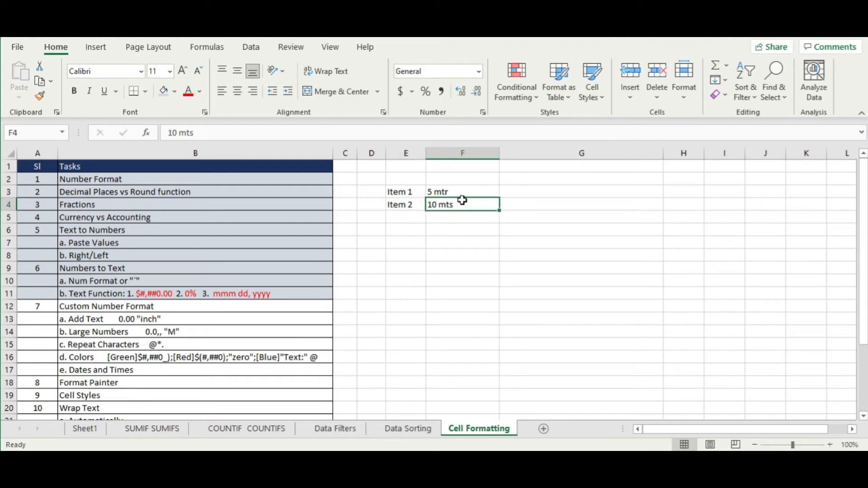
double_click(462, 200)
key("BackSpace")
type("r")
key("Return")
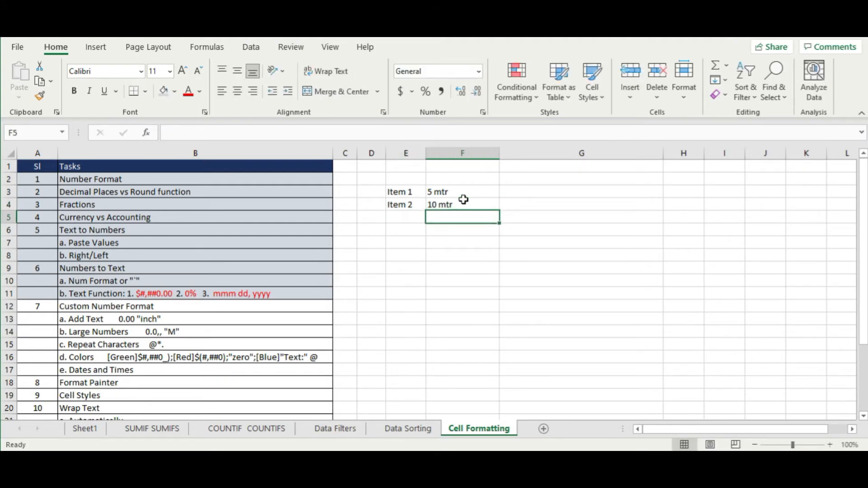
- Add a Total label in E5 and quantities 5 and 10 in G3:G4
left_click(400, 216)
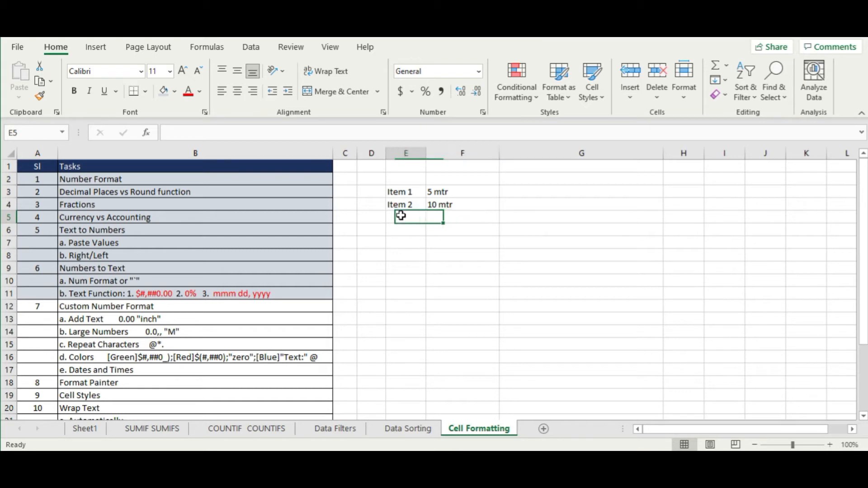
type("Total")
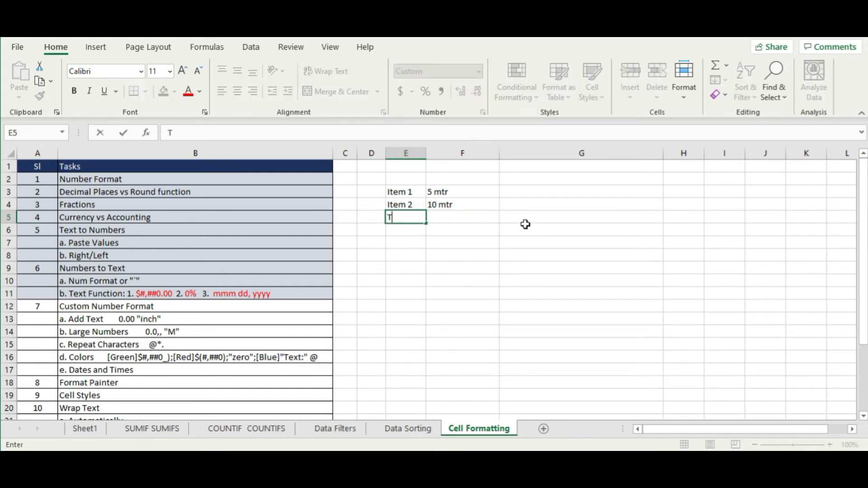
key("Tab")
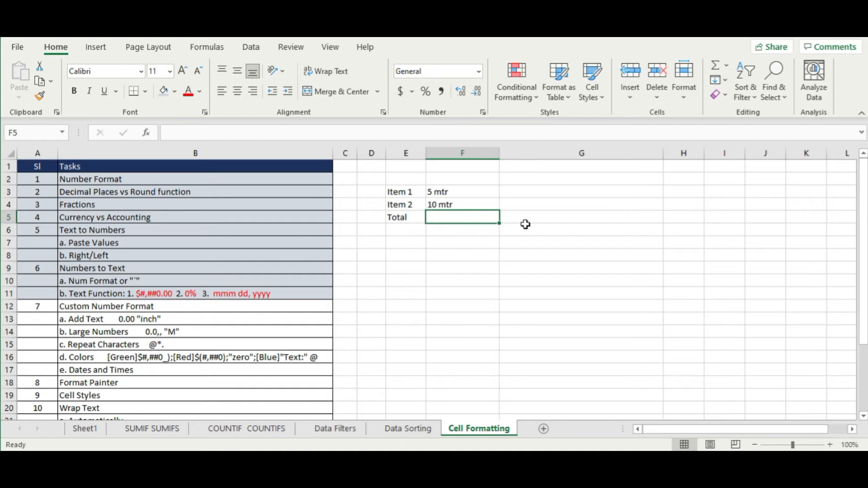
left_click(525, 225)
key("Up")
key("Up")
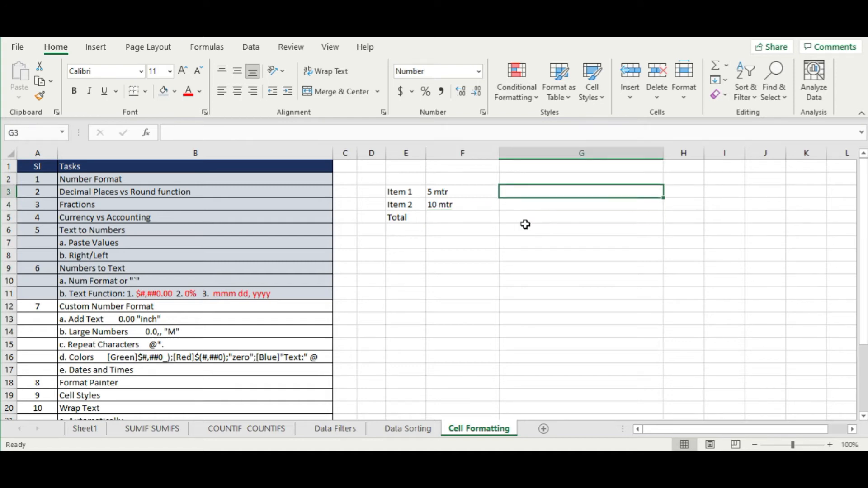
type("5")
key("Return")
type("10")
key("Return")
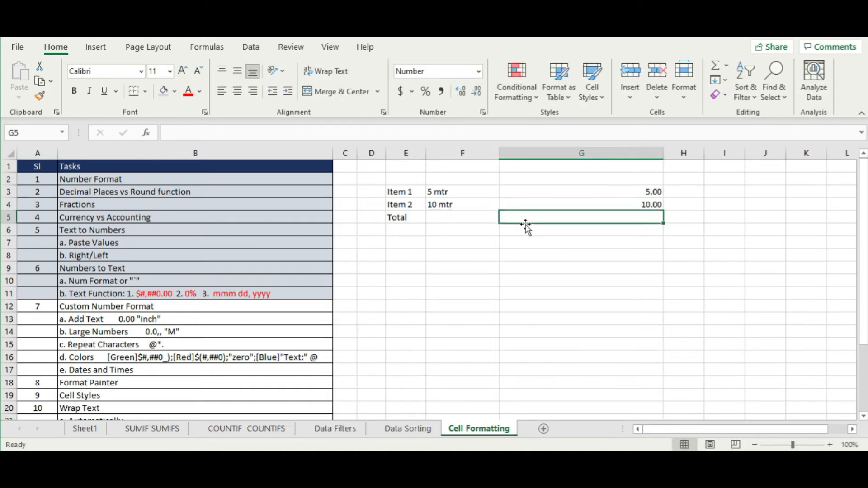
- Fit column G to its contents and select G3:G5 for formatting
double_click(663, 153)
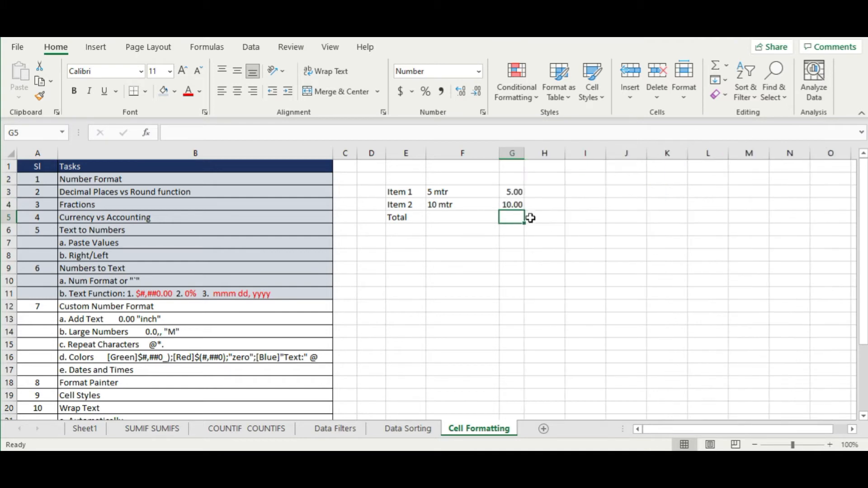
left_click_drag(527, 158, 540, 158)
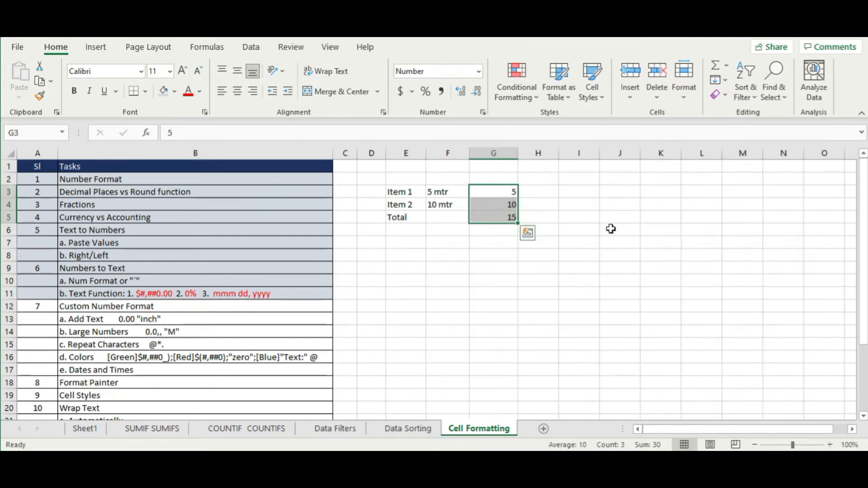
left_click(633, 209)
left_click(516, 254)
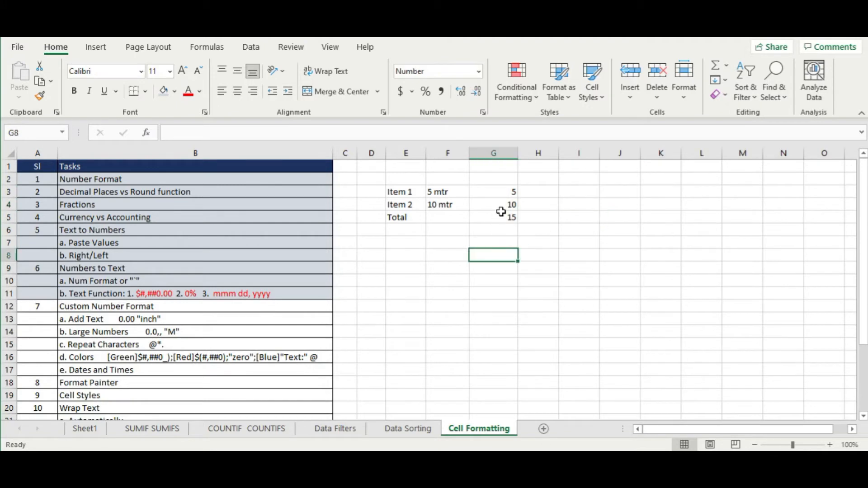
left_click_drag(514, 190, 512, 216)
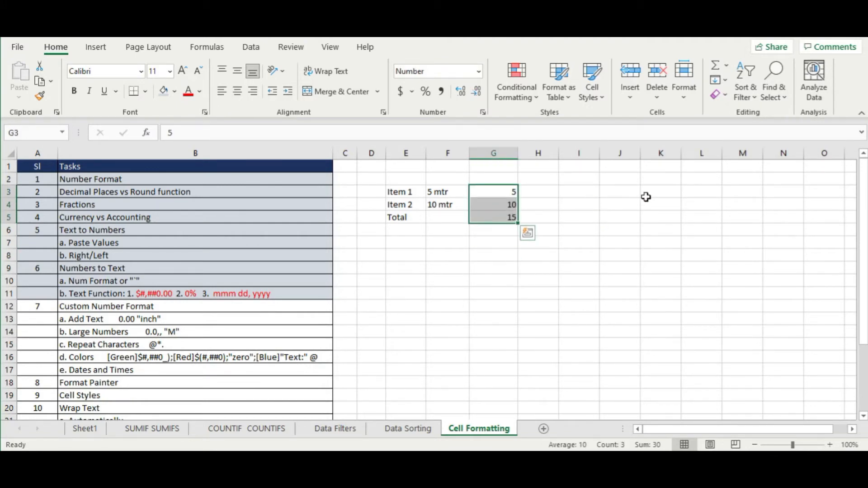
left_click(583, 193)
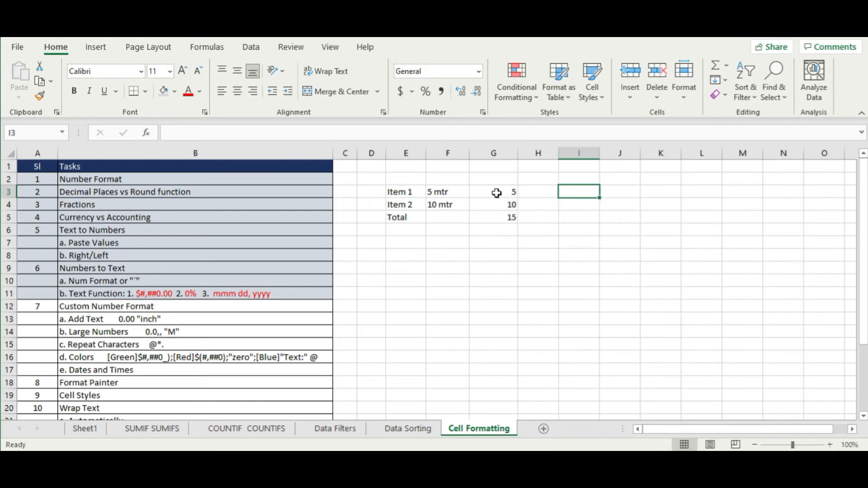
left_click_drag(498, 192, 498, 217)
right_click(498, 218)
left_click(566, 385)
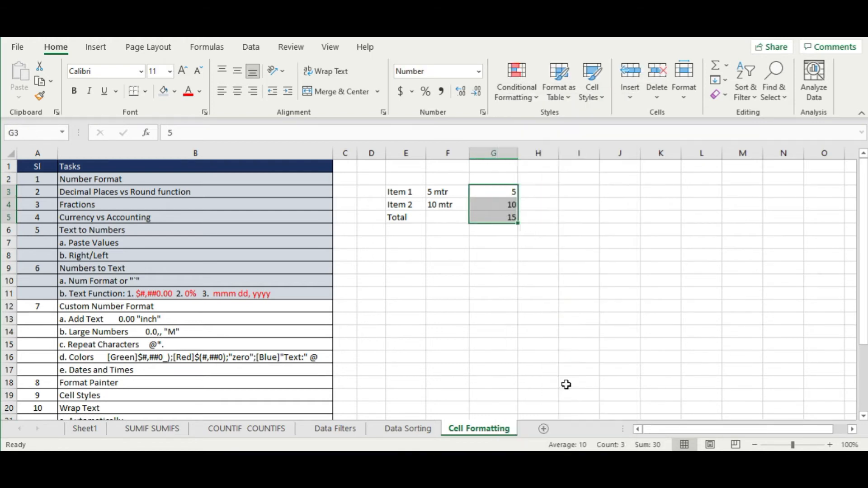
- Apply the custom format 0.00 "inch" to G3:G5, giving 5.00, 10.00 and 15.00 inch
left_click_drag(562, 155, 601, 82)
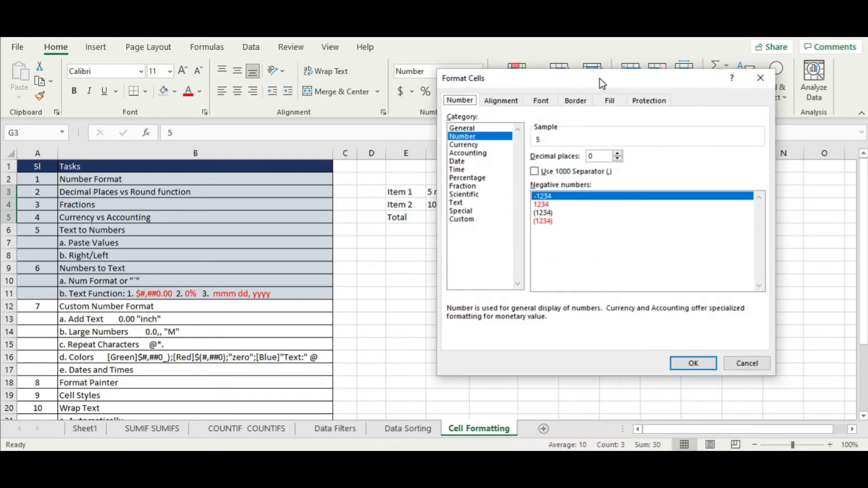
left_click(463, 219)
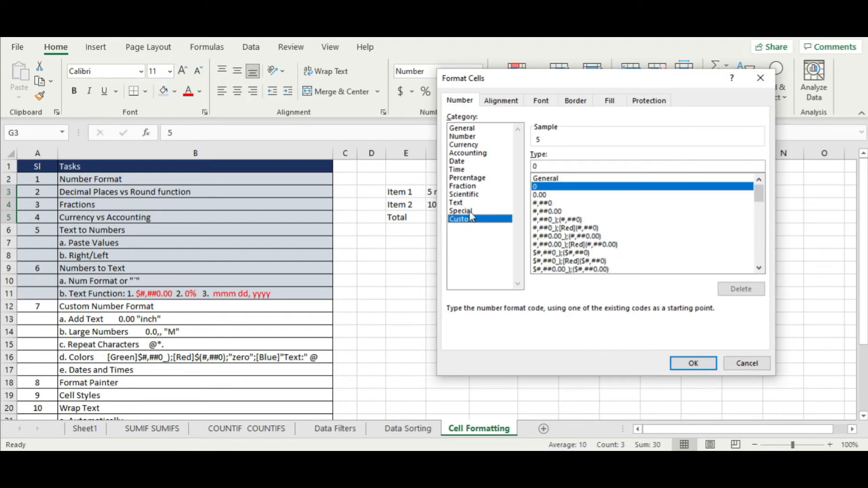
left_click_drag(561, 89, 587, 102)
left_click_drag(645, 121, 542, 80)
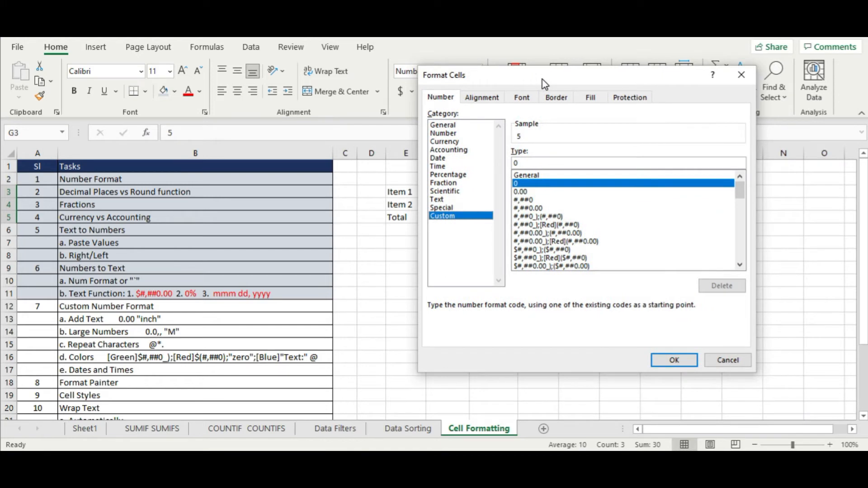
left_click(614, 163)
type(".00")
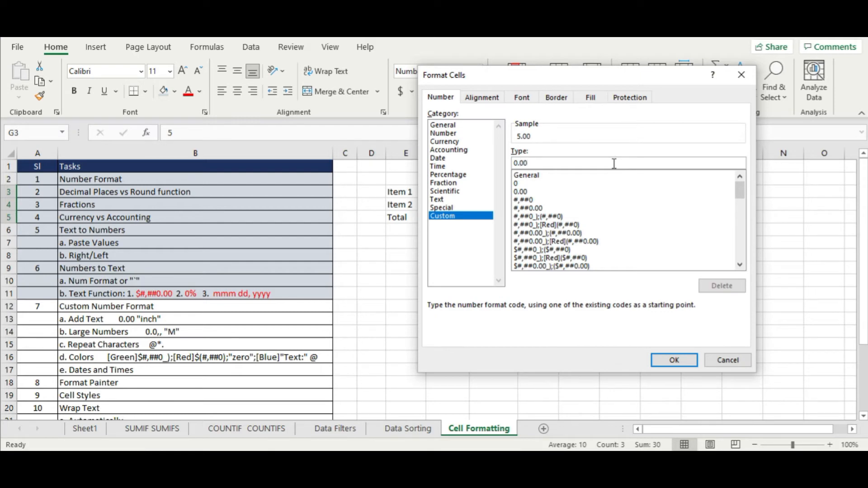
type(" \"")
type("inch\"")
key("Return")
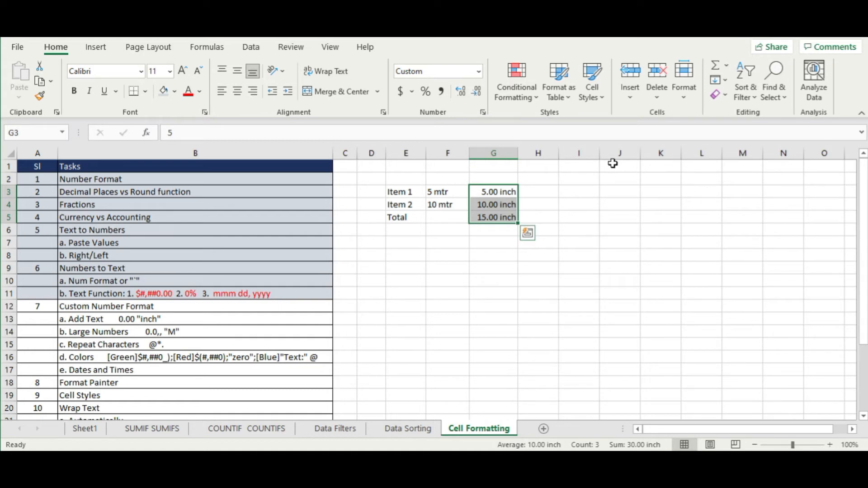
- Change the quantities' custom format from the inch unit to 0 "m" for whole metres
right_click(495, 209)
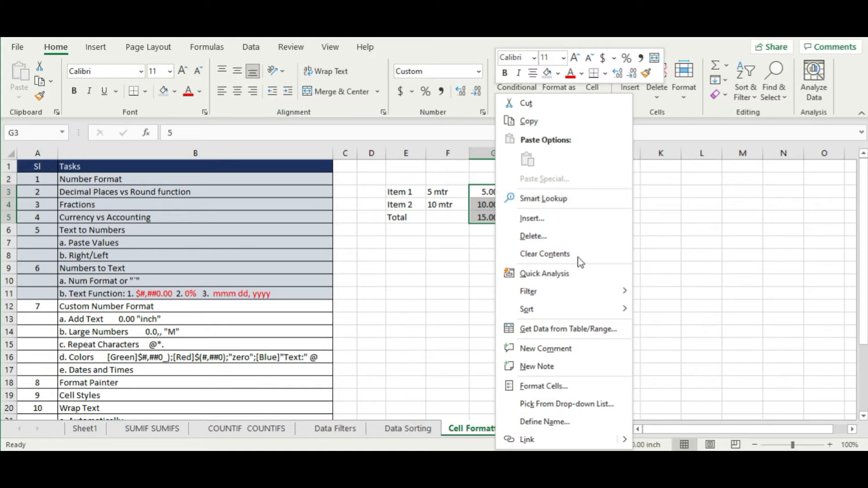
left_click(589, 389)
left_click(528, 238)
key("BackSpace")
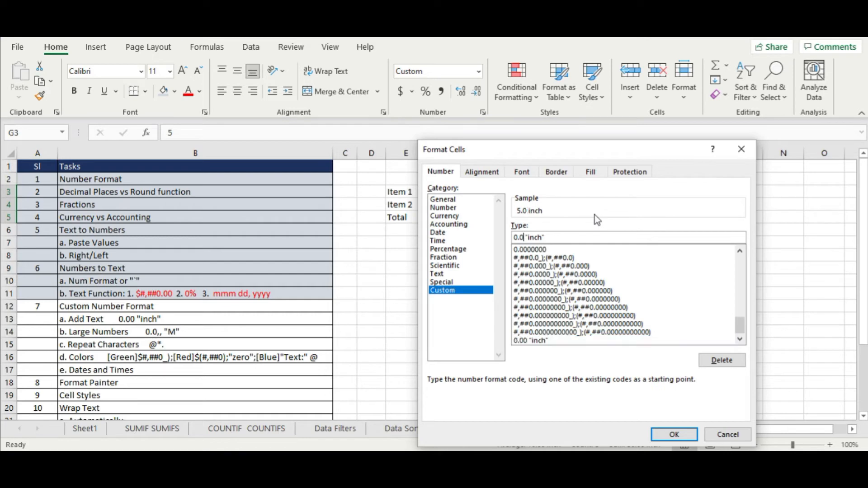
key("BackSpace")
key("BackSpace")
key("Right")
key("Right")
key("Right")
key("Delete")
key("Delete")
key("Delete")
key("BackSpace")
key("BackSpace")
type("m\"")
key("Return")
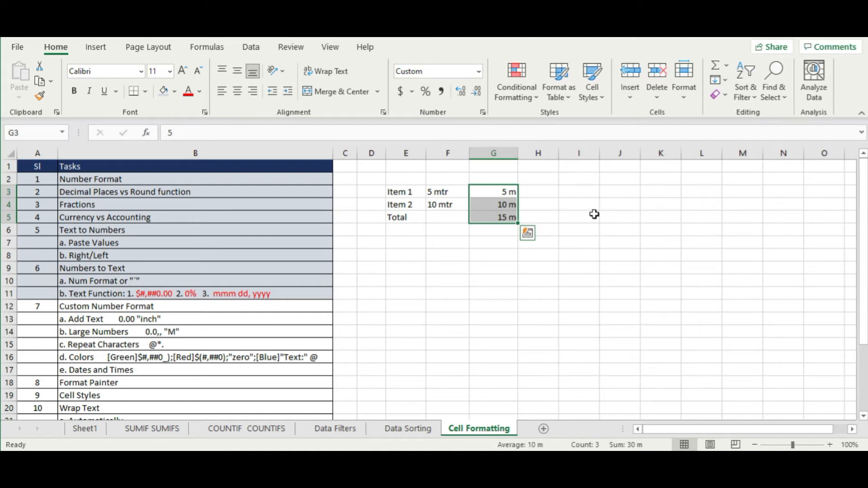
- Set Item 1 to 10 so the Total reads 20 m
left_click(502, 191)
type("10")
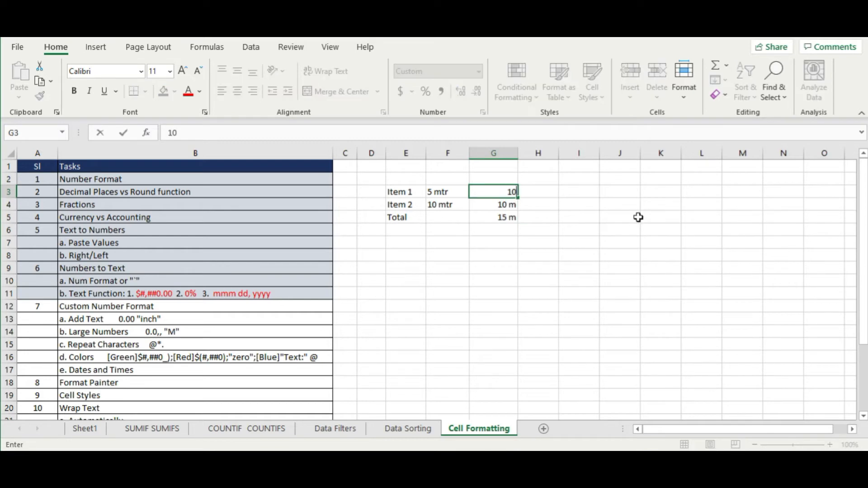
key("Return")
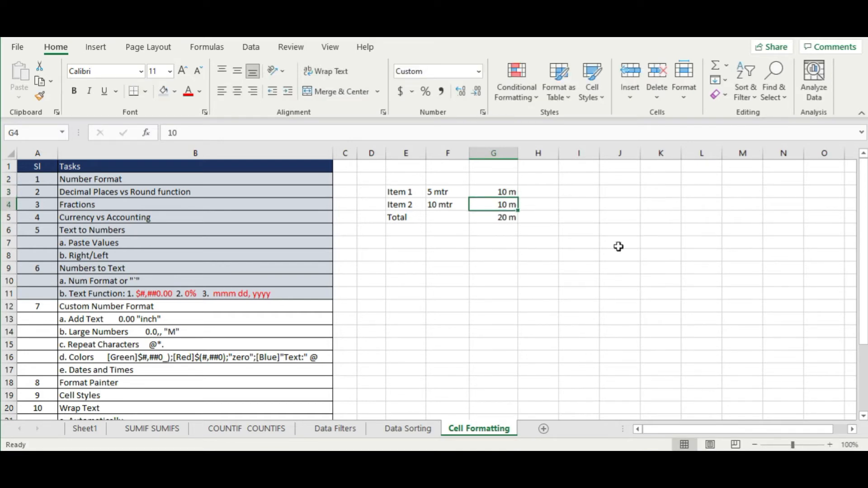
left_click(143, 317)
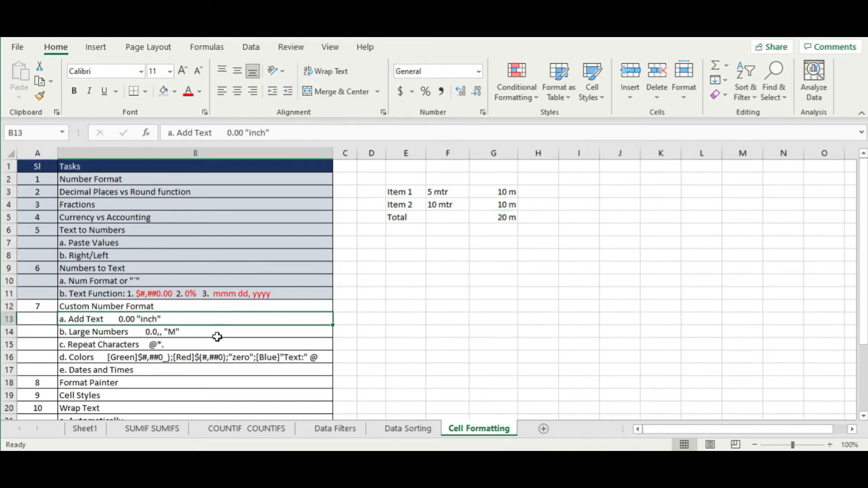
- Clear the old item quantities from the Large Numbers example
left_click(181, 331)
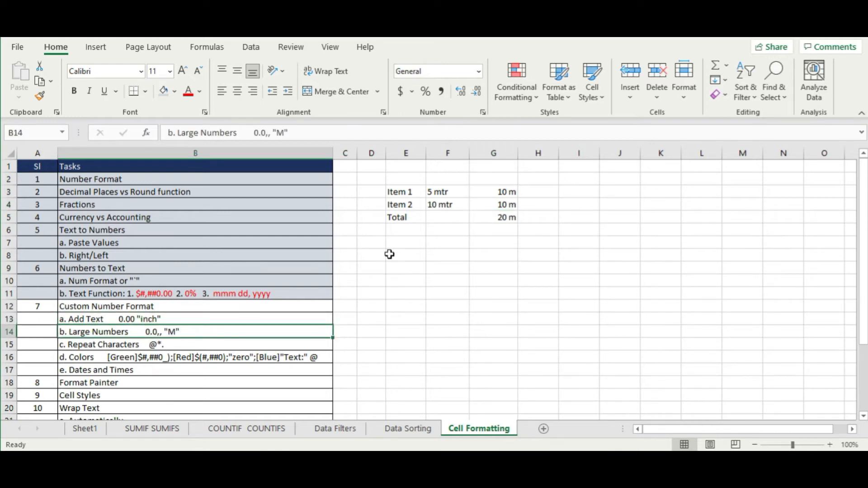
left_click_drag(434, 191, 502, 241)
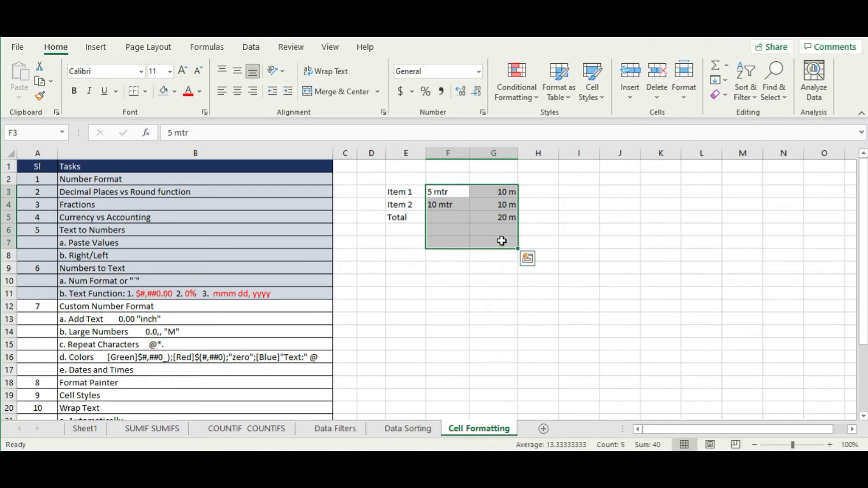
key("Delete")
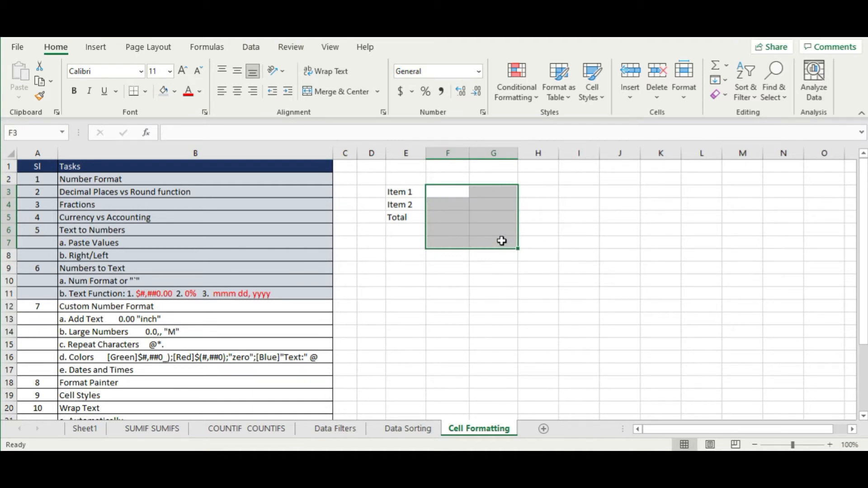
- Enter 1000000 and 2000000 for Items 1 and 2 and AutoSum them to 3000000
key("Left")
key("Right")
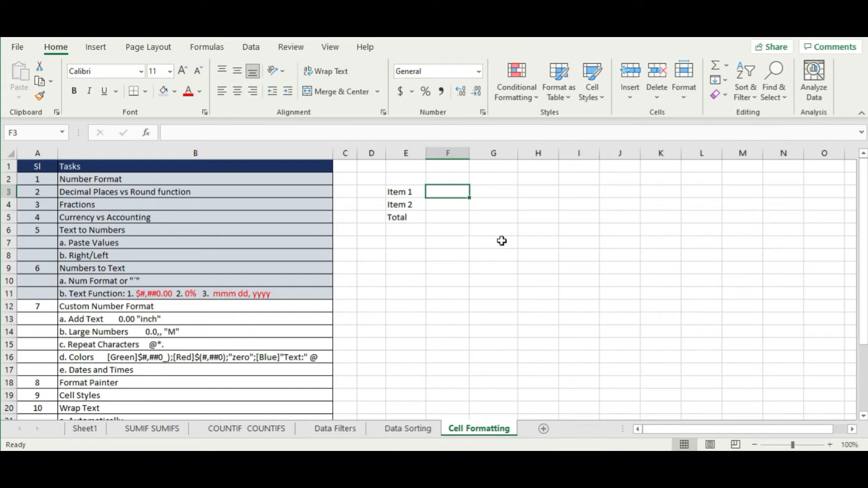
type("1000000")
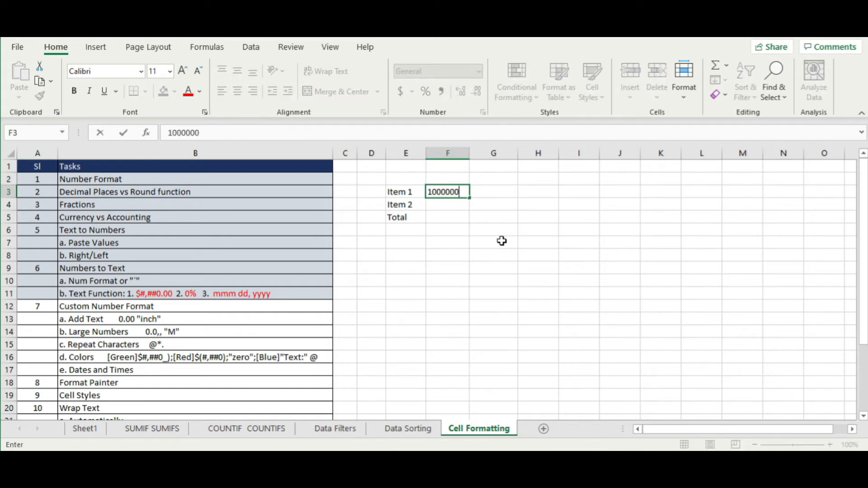
key("Return")
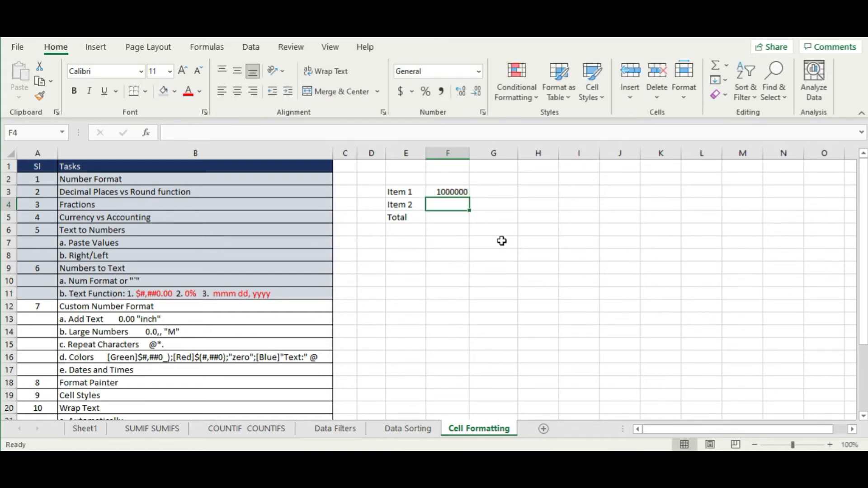
type("2000000")
key("Return")
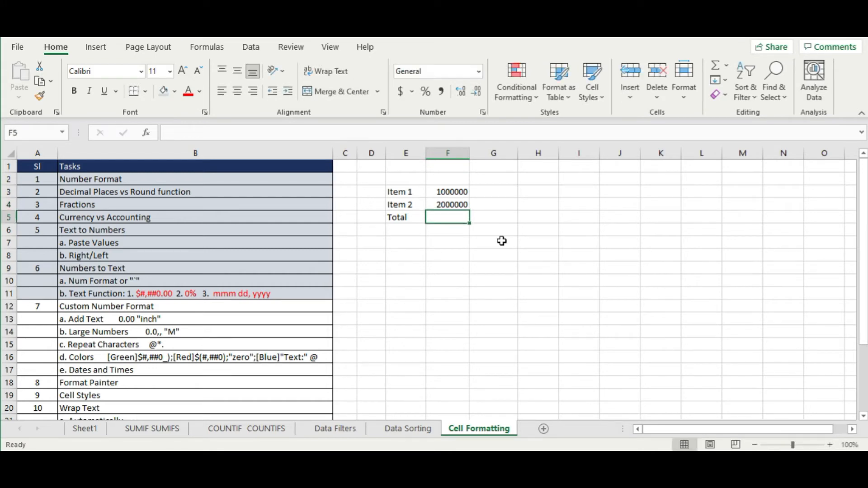
left_click(715, 67)
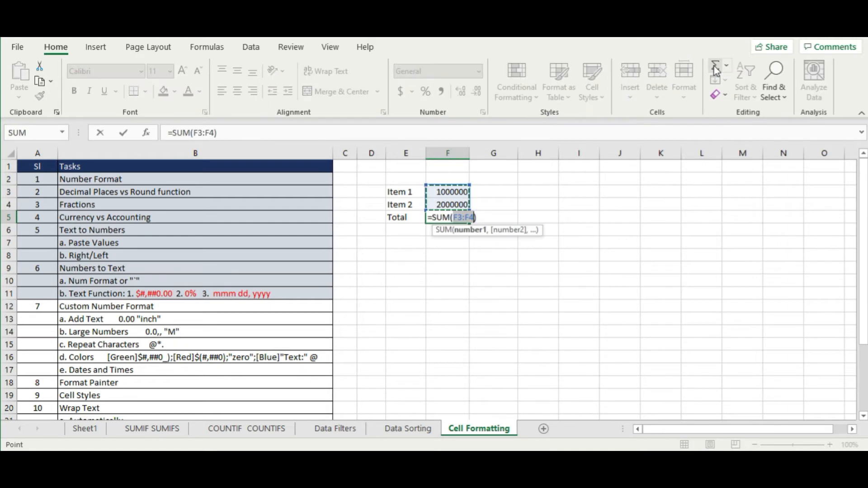
key("Return")
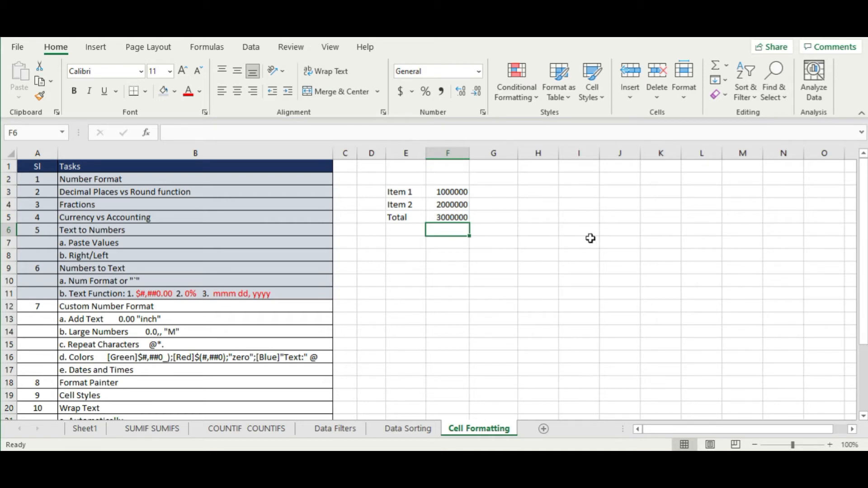
- Open the Custom number format options for the values in F3:F5
left_click_drag(450, 191, 450, 217)
right_click(452, 218)
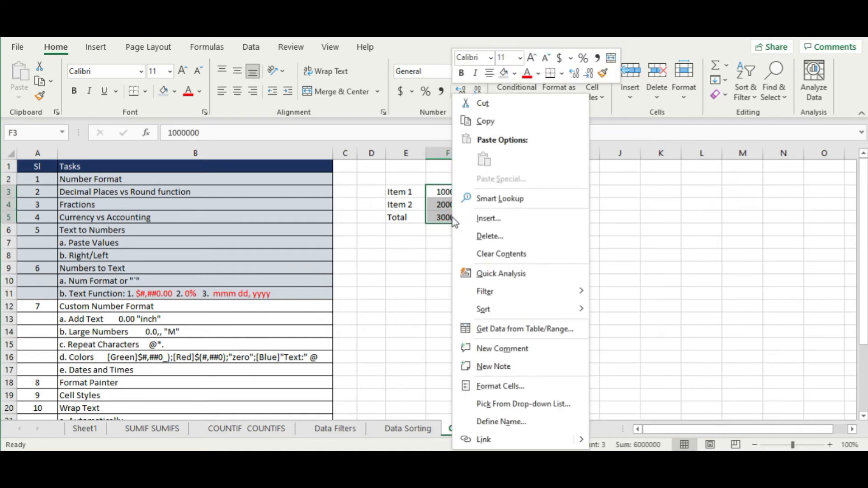
left_click(505, 386)
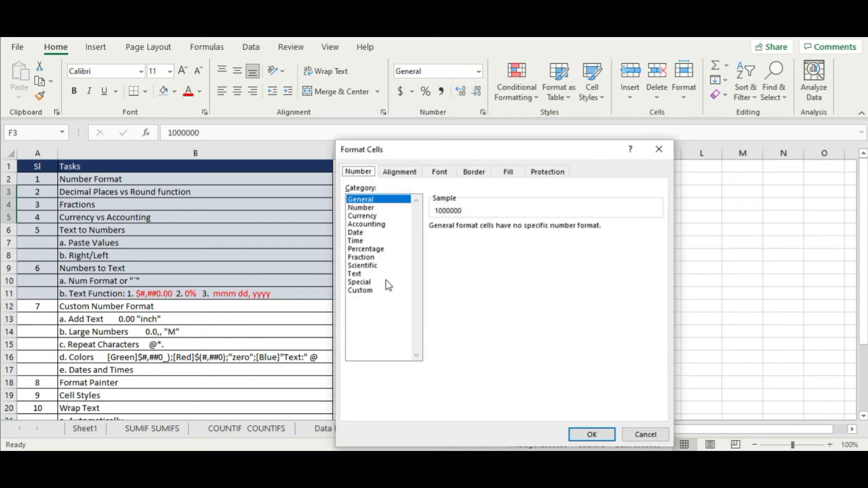
left_click(363, 291)
left_click_drag(462, 157, 639, 116)
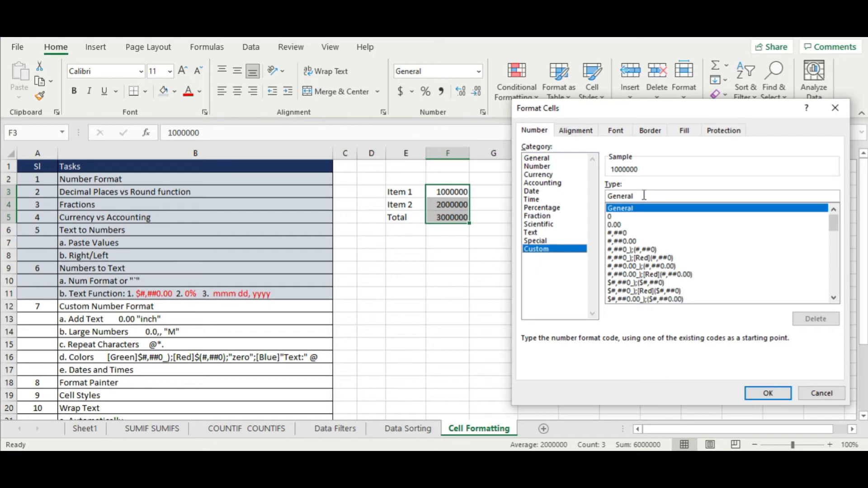
- Replace General with the format code 0,, "m" so the values read 1 m, 2 m, 3 m
left_click_drag(653, 196, 546, 195)
key("BackSpace")
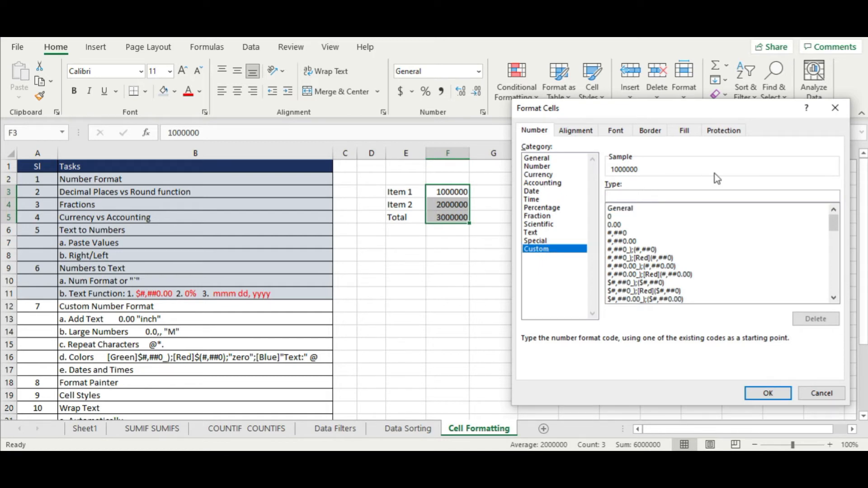
type("0.0")
key("BackSpace")
key("BackSpace")
type(",")
key("BackSpace")
type(",")
type(", \"m\"")
key("Return")
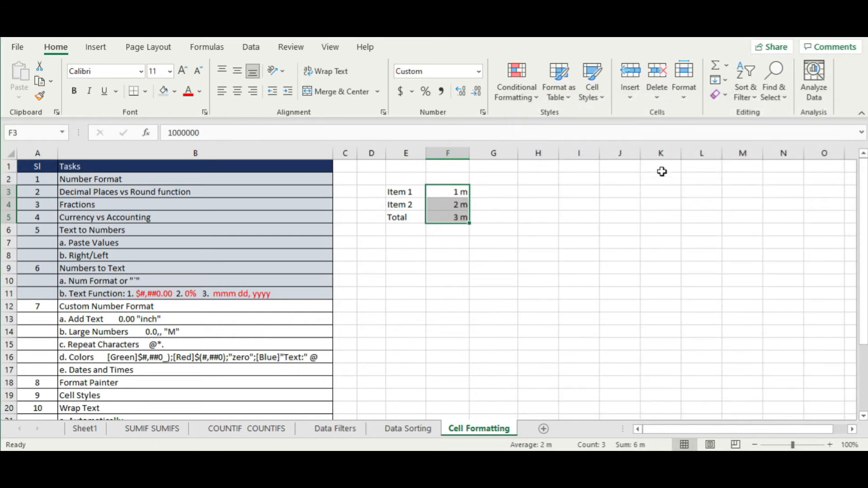
key("Up")
key("Down")
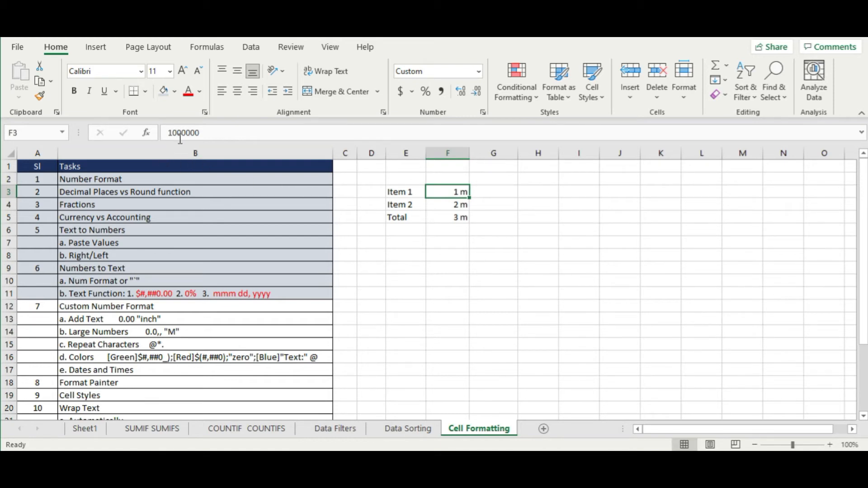
left_click(441, 204)
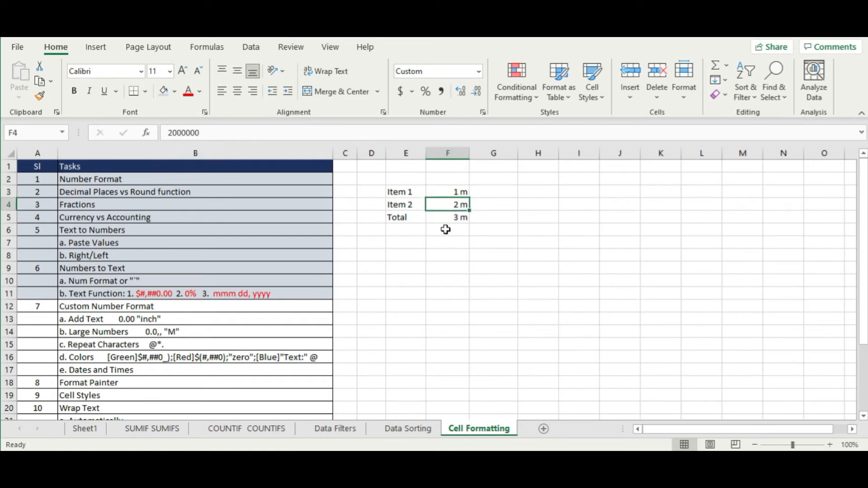
left_click(453, 218)
left_click(500, 194)
left_click_drag(448, 193, 445, 216)
right_click(445, 215)
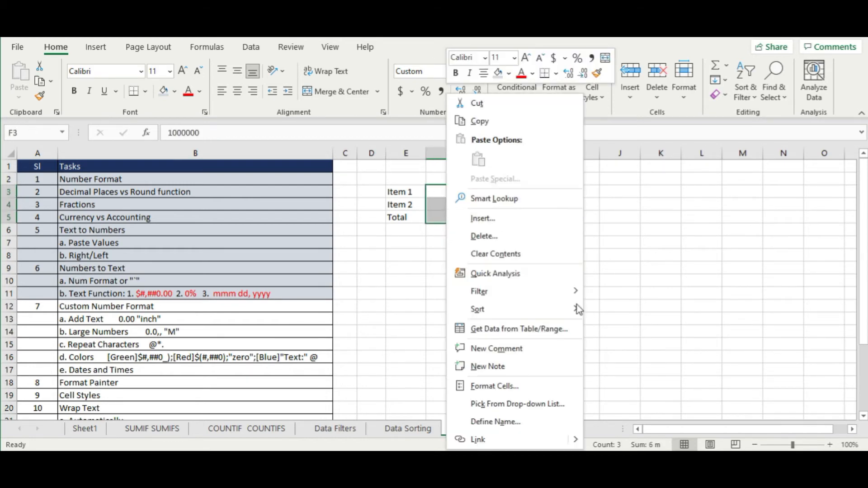
left_click(533, 387)
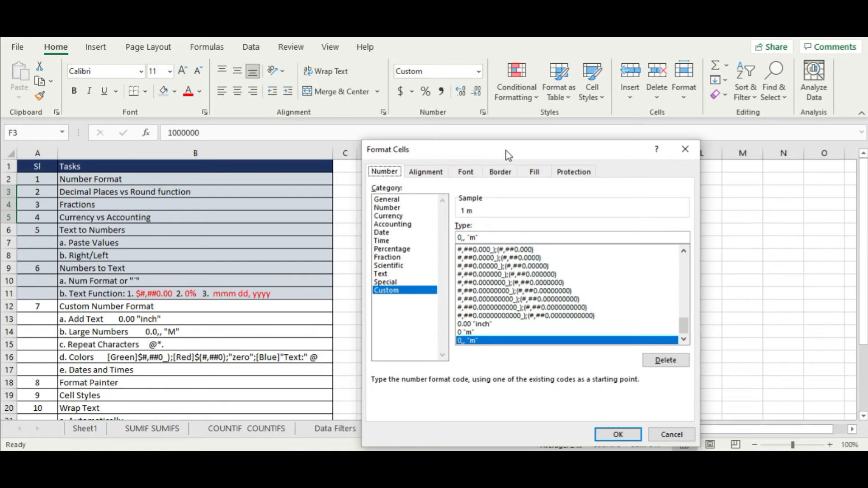
left_click_drag(504, 155, 671, 116)
left_click(631, 198)
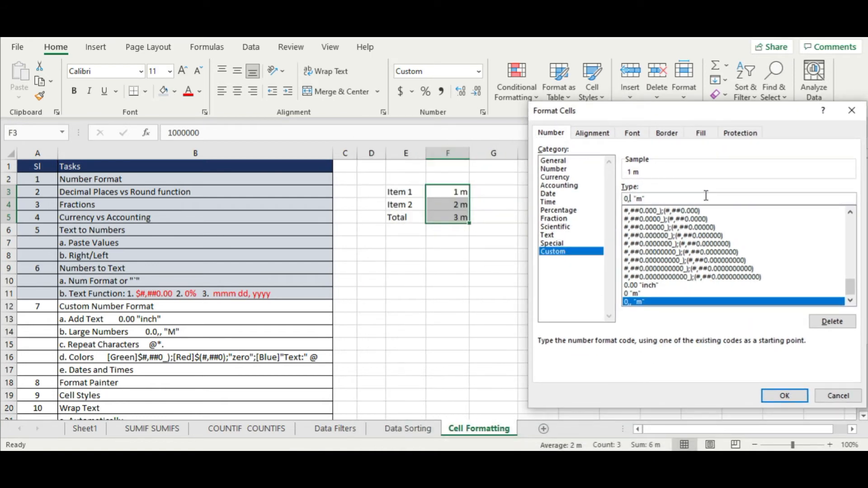
key("Delete")
key("Right")
key("Right")
key("Right")
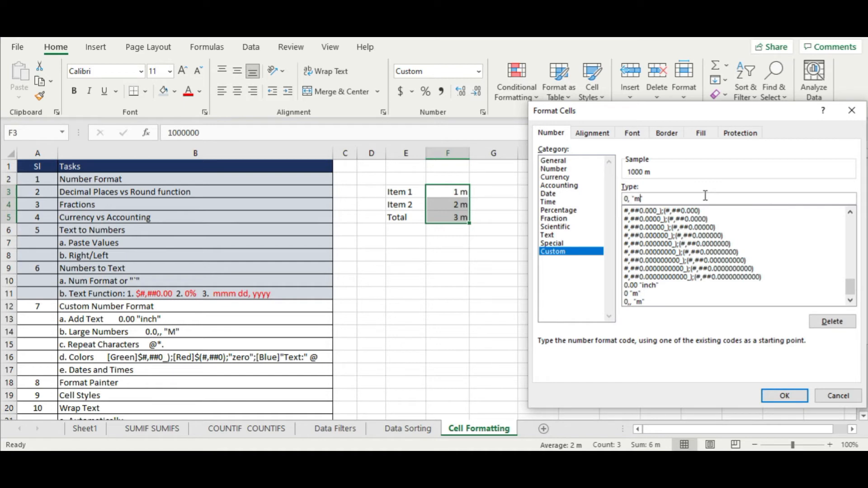
key("BackSpace")
key("BackSpace")
type("\"k")
key("Return")
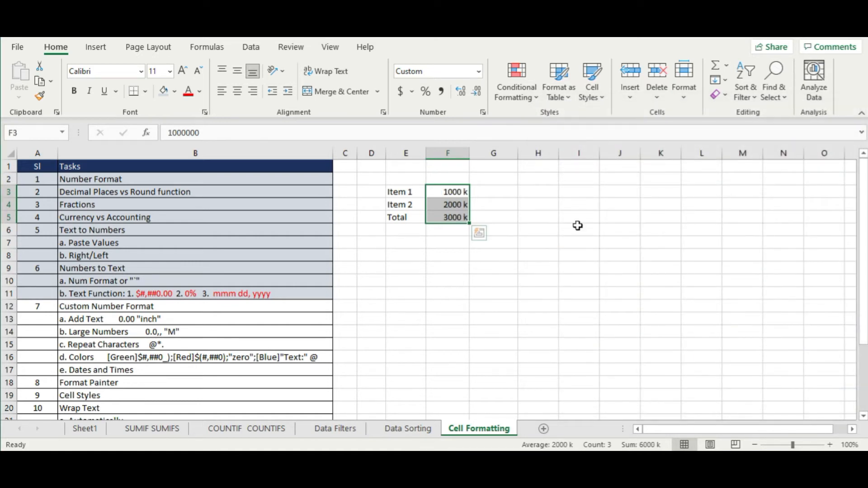
left_click(478, 231)
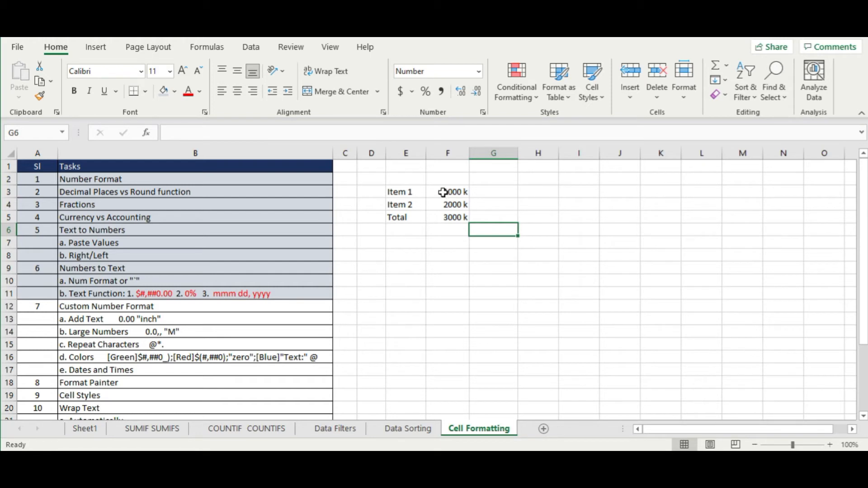
left_click_drag(443, 192, 444, 215)
key("ctrl+v")
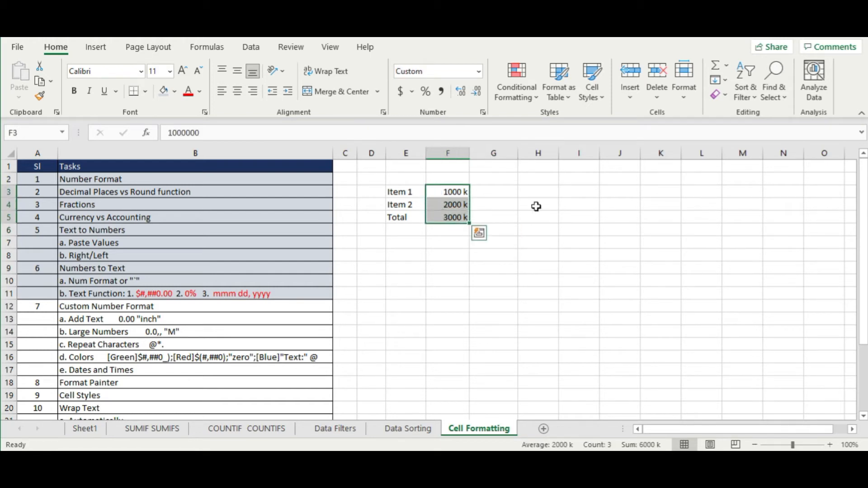
right_click(451, 192)
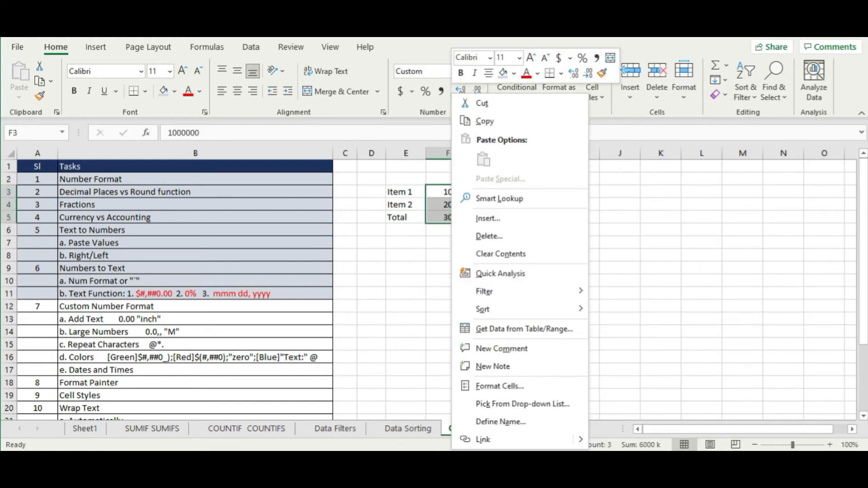
left_click(524, 388)
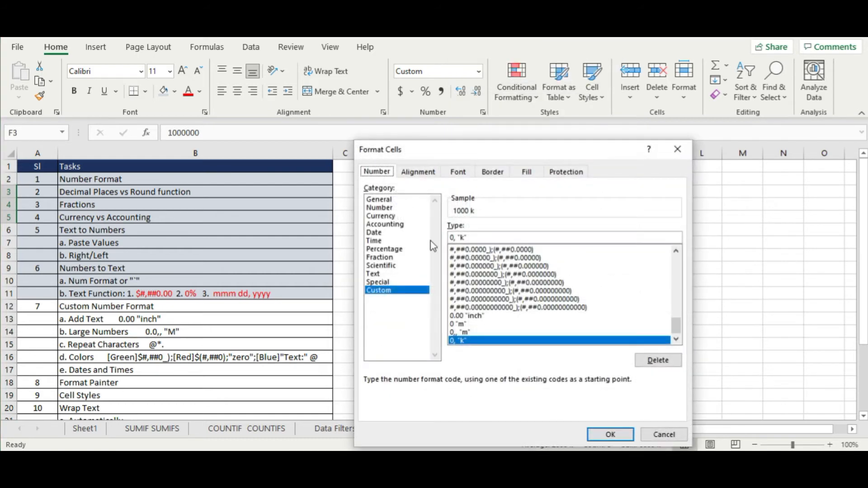
left_click(457, 237)
type(",")
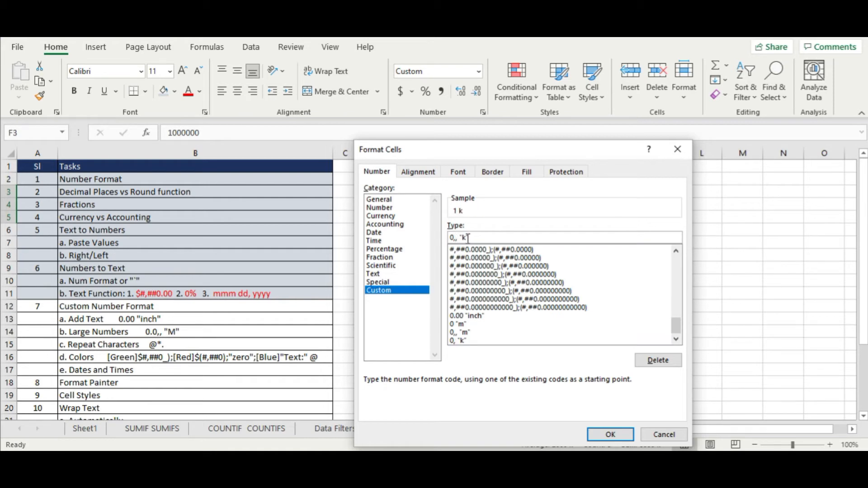
key("BackSpace")
type("m")
key("Return")
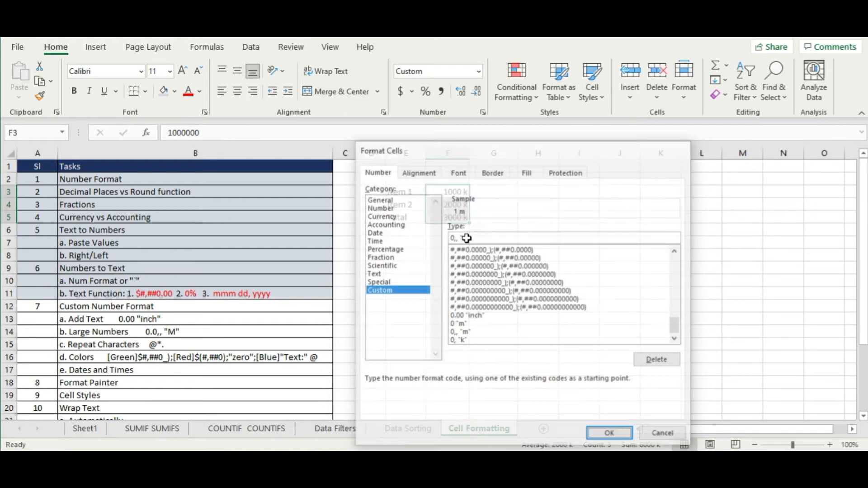
left_click(659, 182)
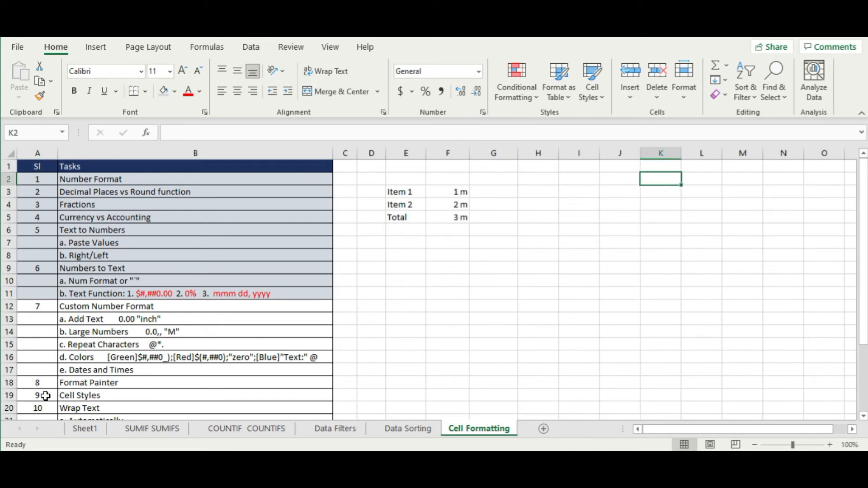
- Shade the Custom Number Format task rows A12:B14 light blue
left_click_drag(70, 345, 132, 332)
left_click(132, 332)
left_click_drag(53, 307, 124, 329)
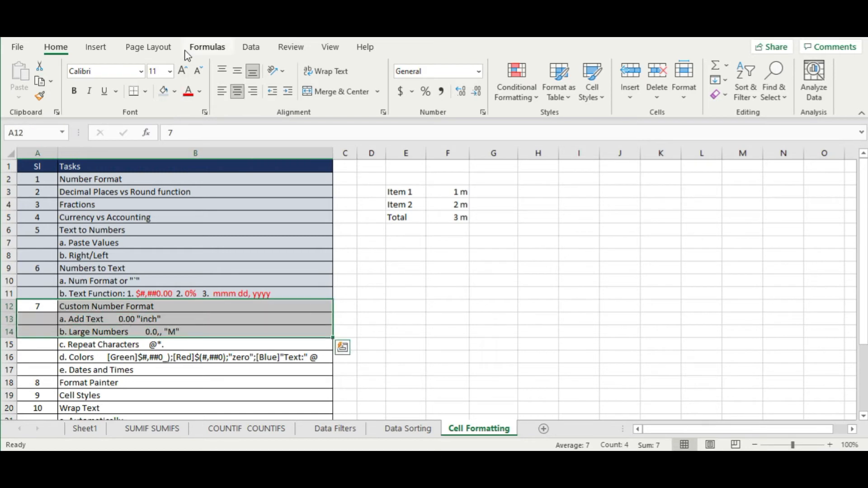
left_click(164, 91)
left_click(494, 369)
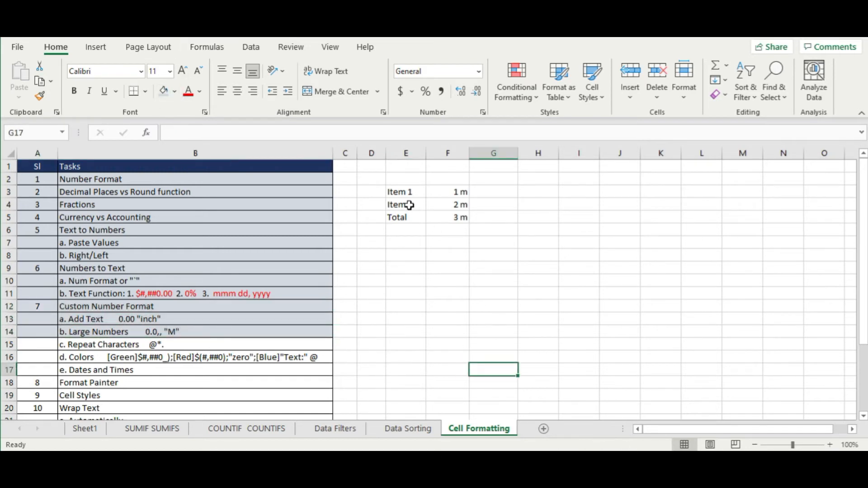
- Clear the Item table in E3:F5
left_click_drag(400, 196, 463, 229)
key("Delete")
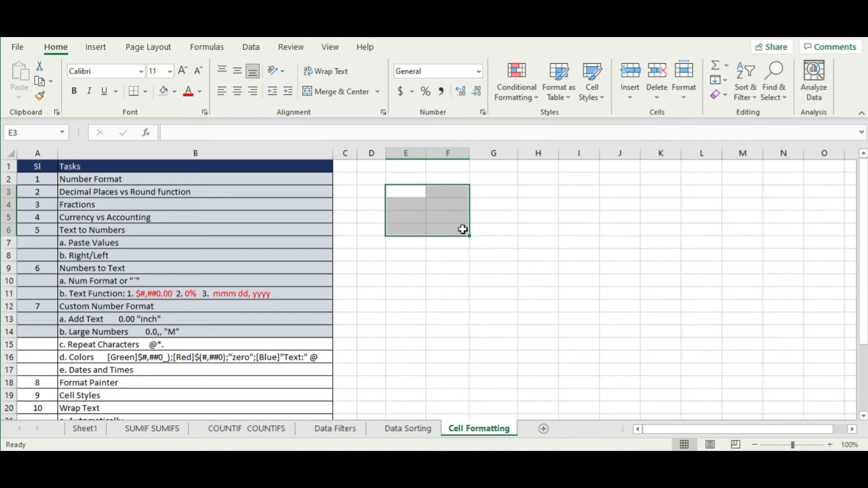
left_click(565, 207)
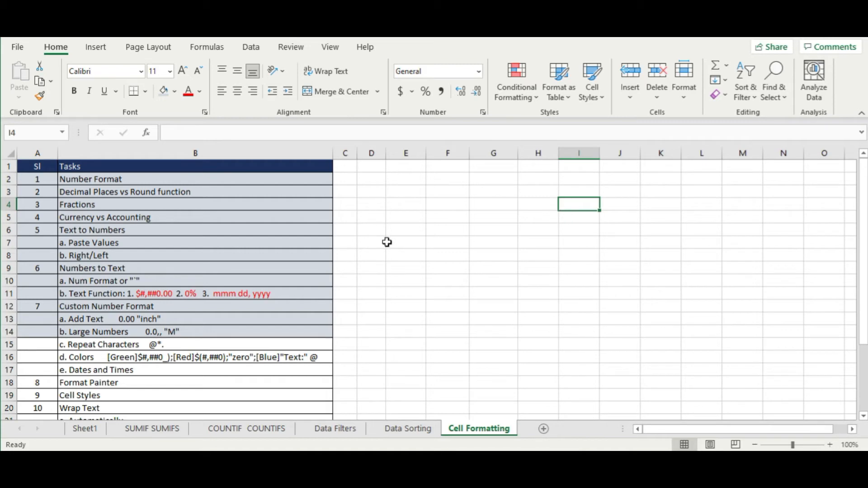
- Enter the label Sign: in cell E8, removing the typed dots after it
left_click(394, 259)
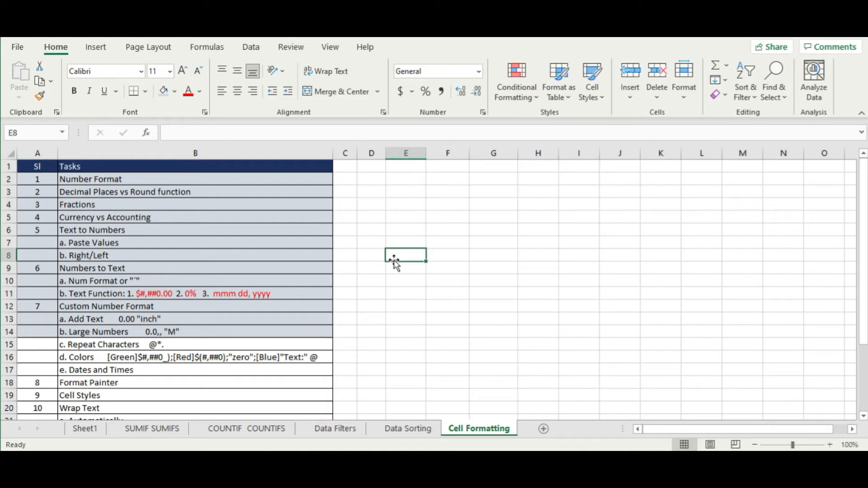
type("Sign")
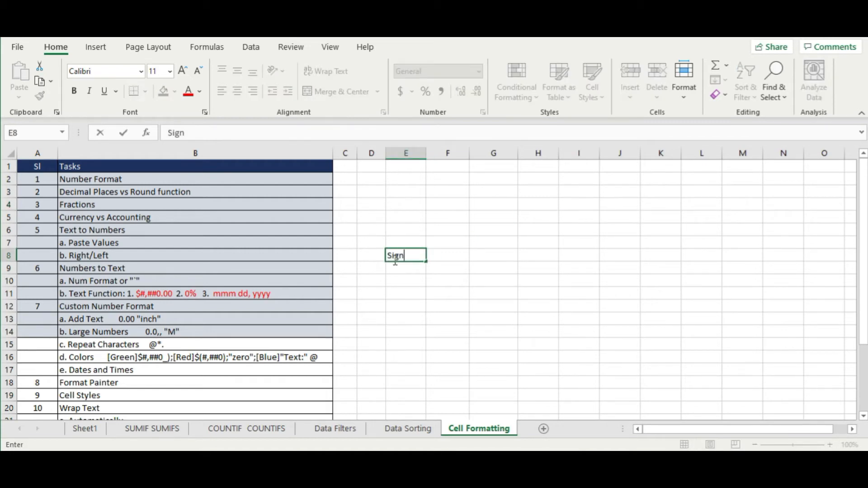
type(":")
type(">>>>>>")
key("BackSpace")
key("BackSpace")
key("BackSpace")
key("BackSpace")
key("BackSpace")
key("BackSpace")
type("................................")
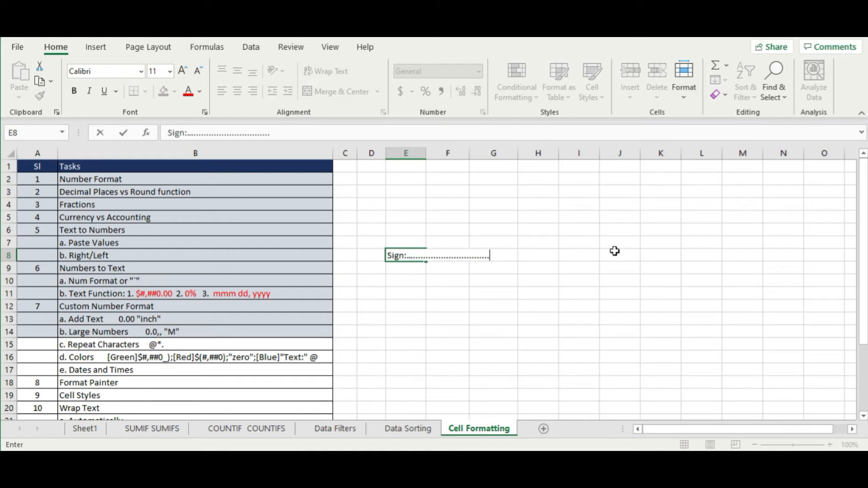
key("Return")
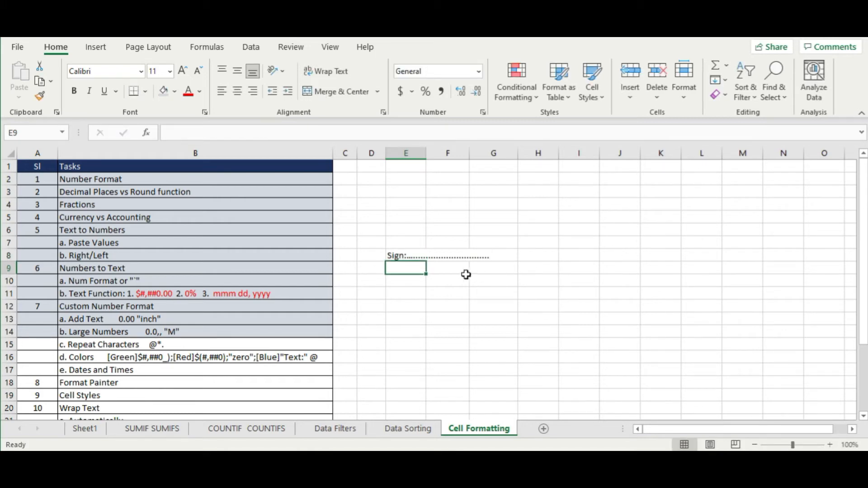
left_click(417, 255)
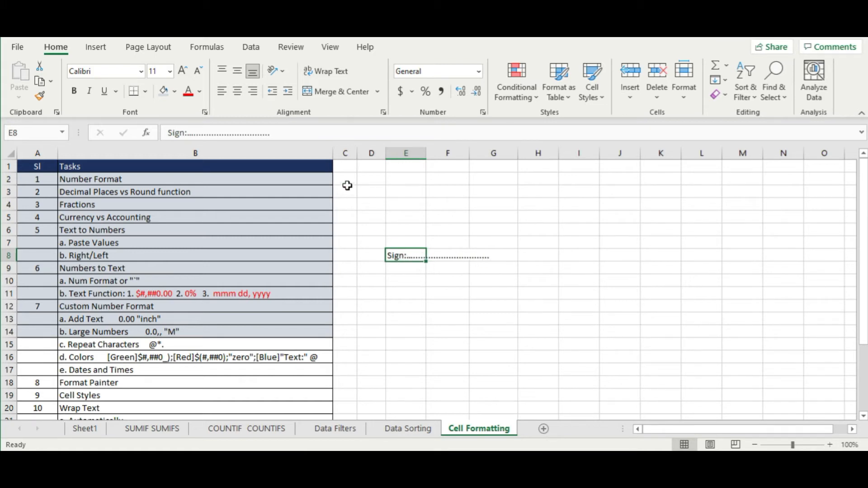
left_click_drag(278, 132, 192, 131)
key("Delete")
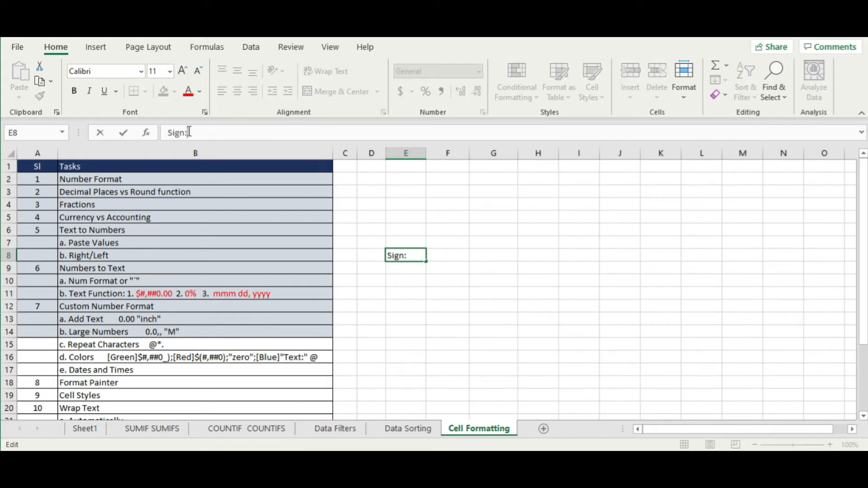
left_click(527, 240)
left_click(393, 254)
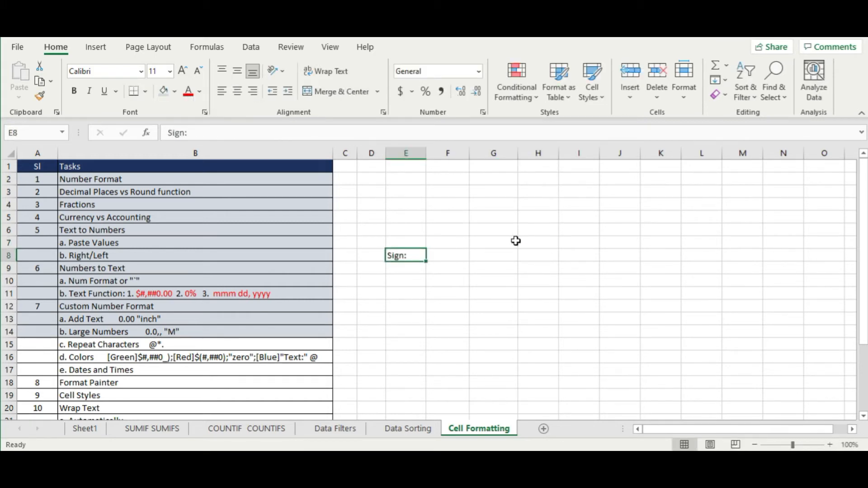
- Give E8 the custom format @*. so dots repeat after Sign:
right_click(416, 255)
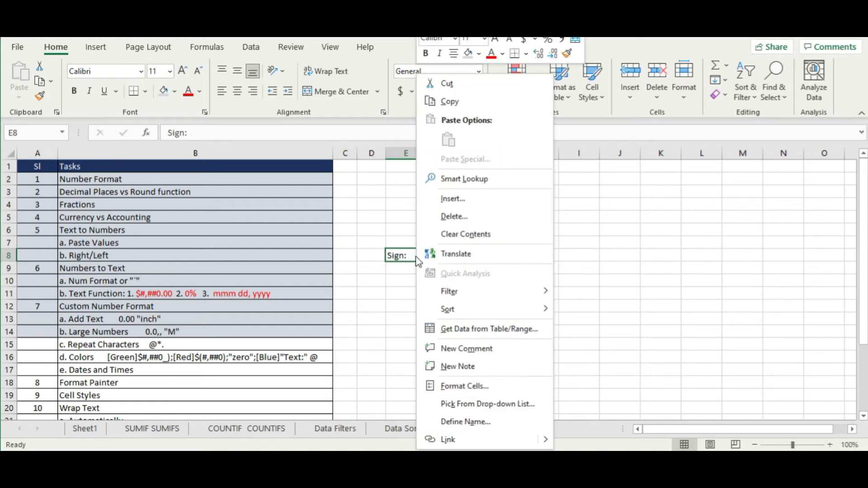
left_click(498, 392)
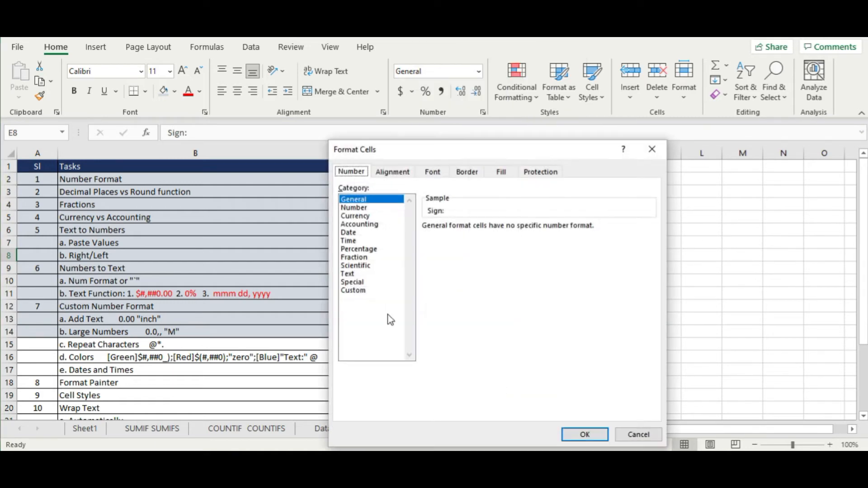
left_click(361, 290)
left_click_drag(384, 155, 587, 158)
double_click(664, 239)
key("BackSpace")
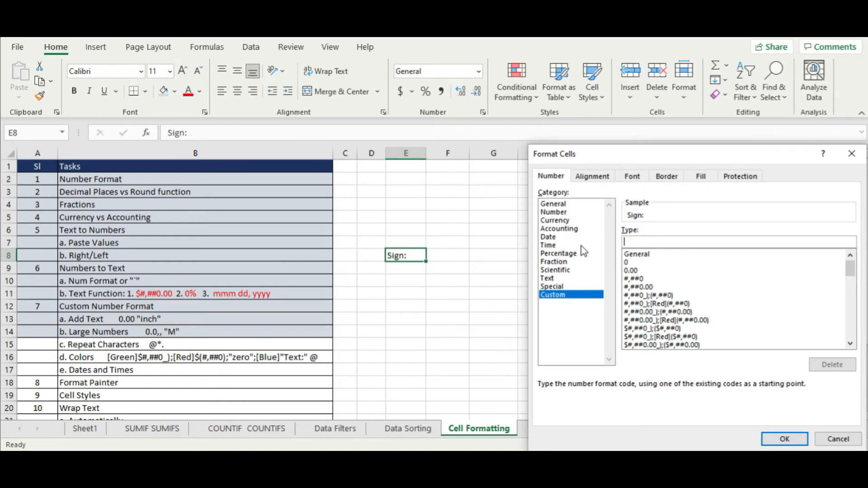
type("@")
type("*")
left_click(791, 437)
left_click(434, 367)
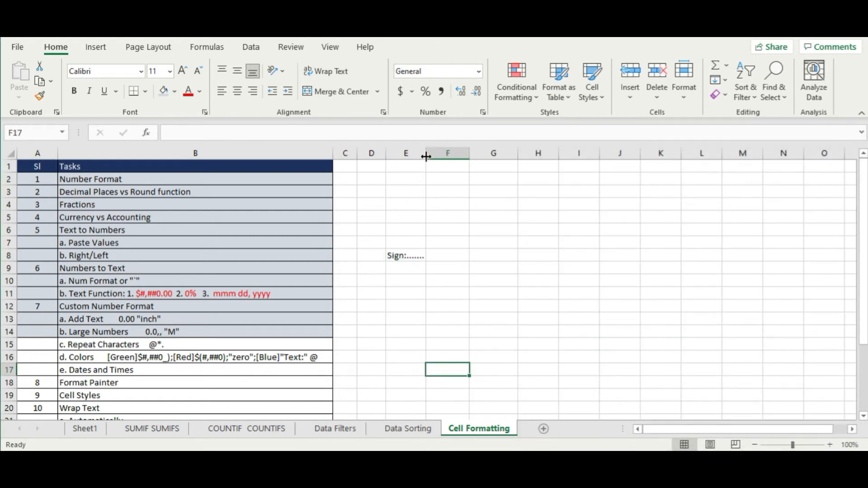
- Widen and then narrow column E to watch the dots fill the cell
left_click_drag(426, 156, 563, 168)
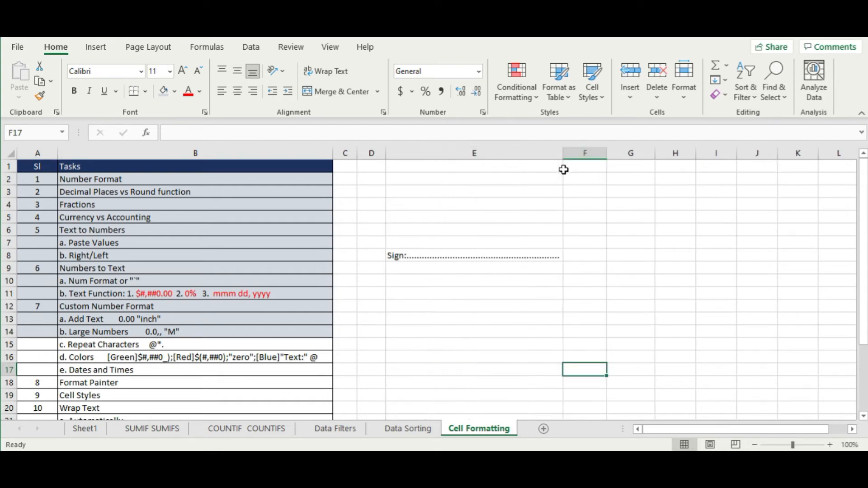
left_click_drag(564, 156, 770, 203)
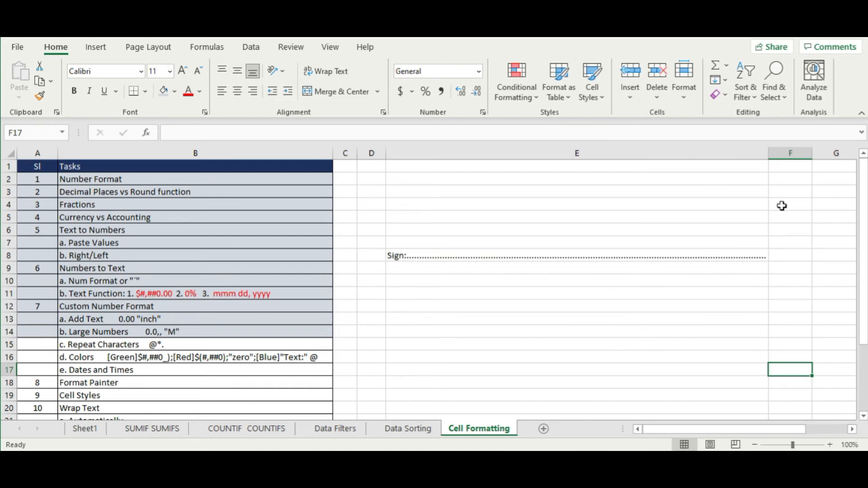
left_click_drag(770, 153, 453, 144)
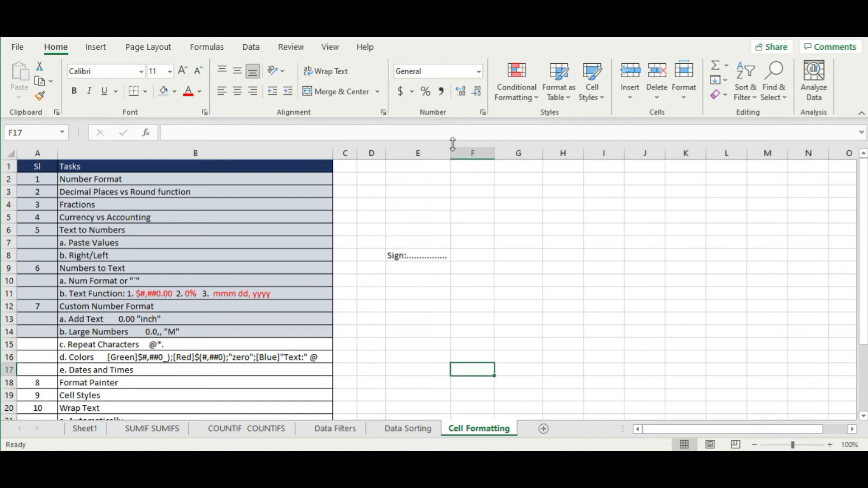
left_click(429, 257)
- Change E8's custom code to @*_ and widen column E to stretch the underline
right_click(431, 260)
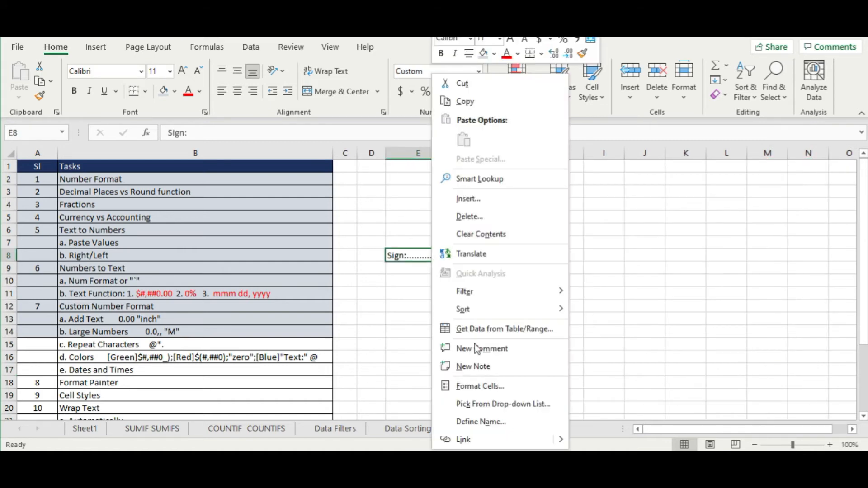
left_click(505, 387)
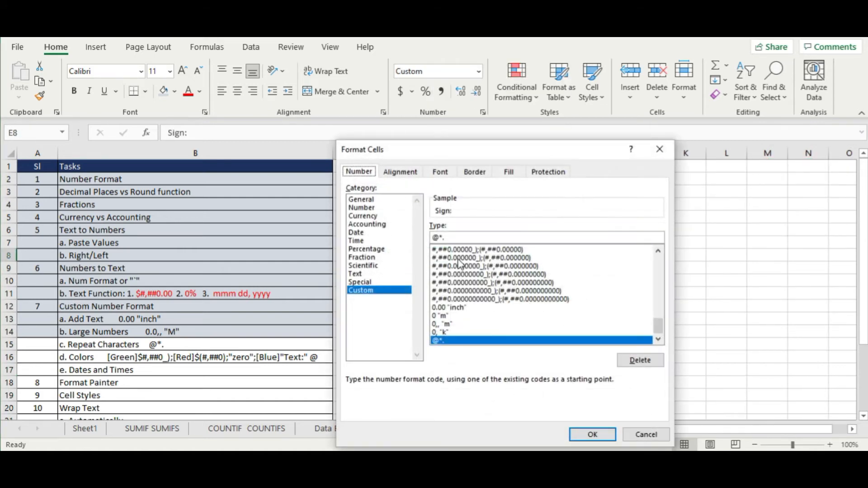
left_click(454, 238)
key("BackSpace")
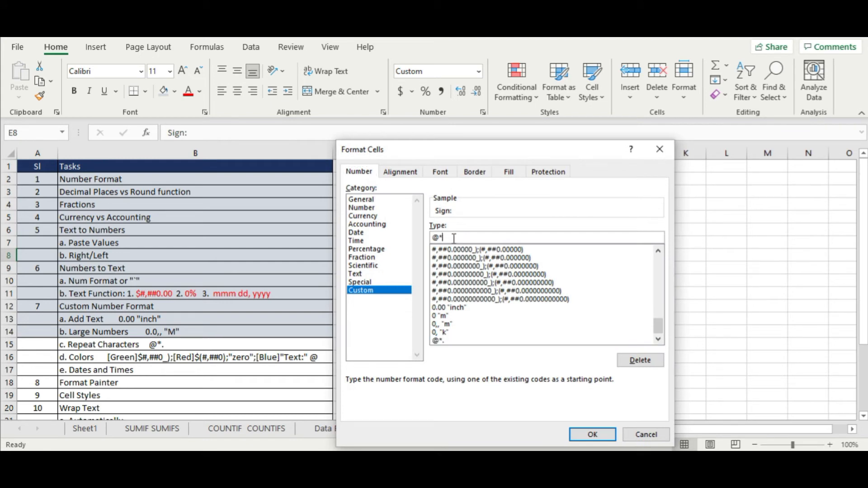
left_click(589, 434)
left_click(547, 288)
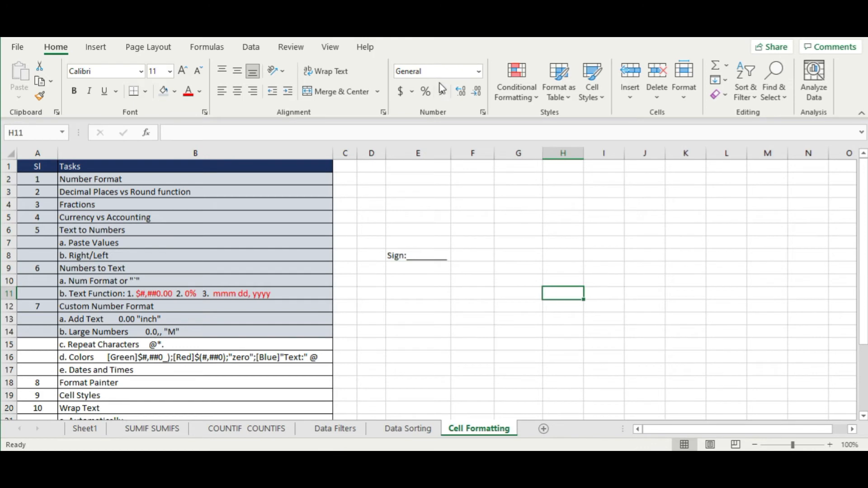
left_click_drag(448, 152, 425, 159)
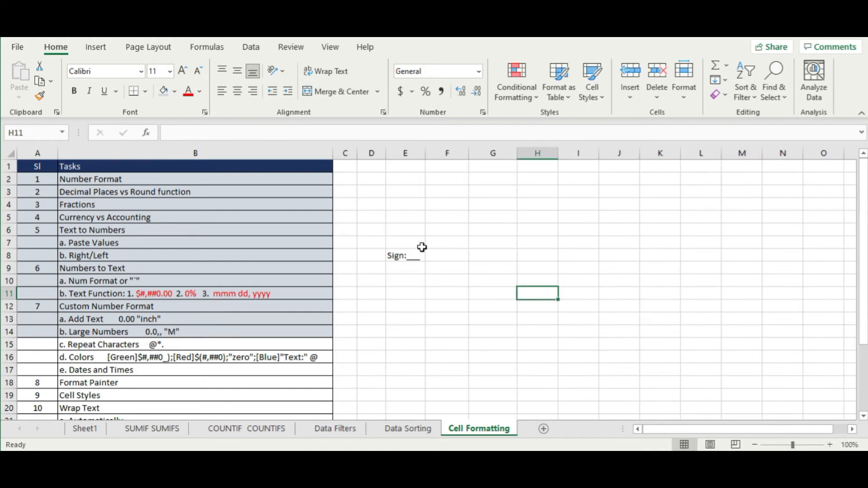
left_click_drag(426, 153, 454, 154)
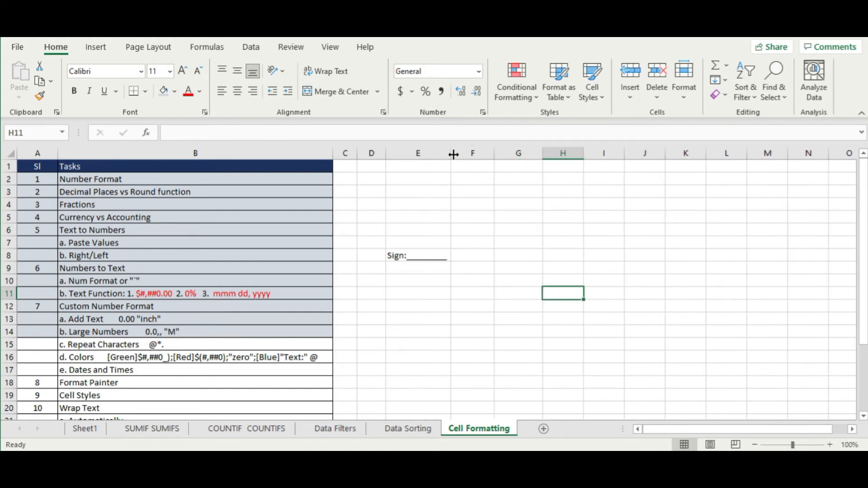
- Change E8's custom code to @*a so the letter a repeats after Sign:
left_click(430, 259)
right_click(430, 261)
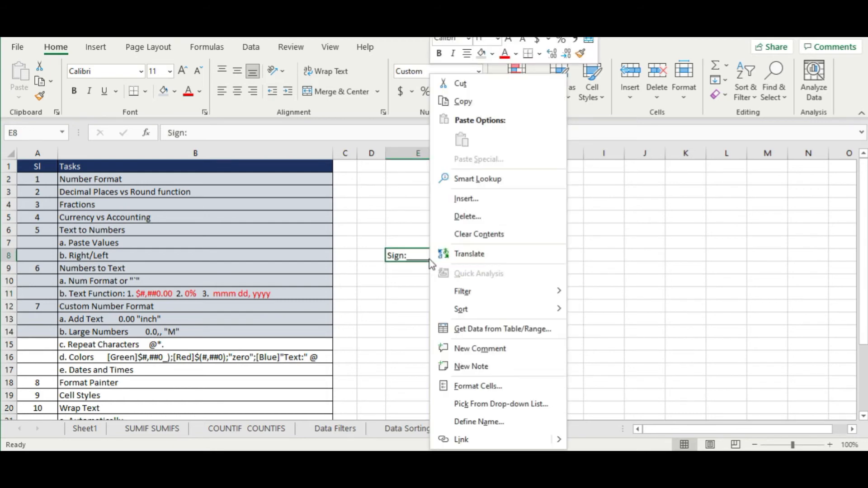
left_click(495, 388)
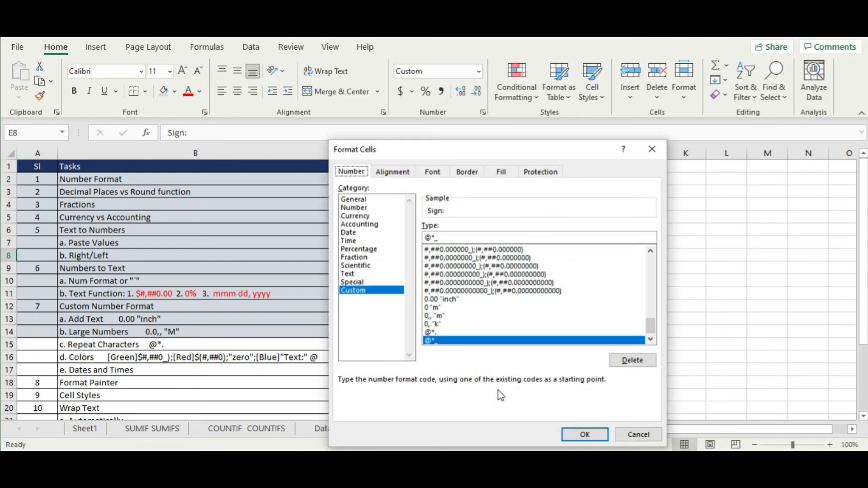
left_click(470, 236)
left_click_drag(448, 159, 665, 107)
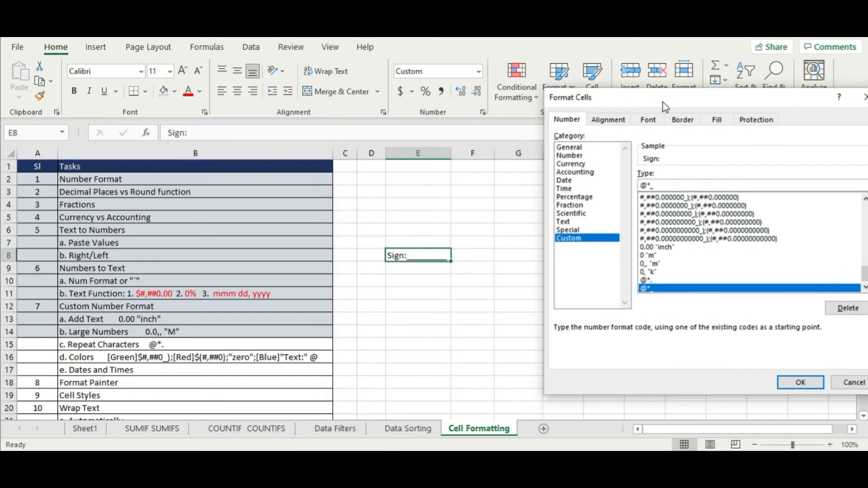
key("BackSpace")
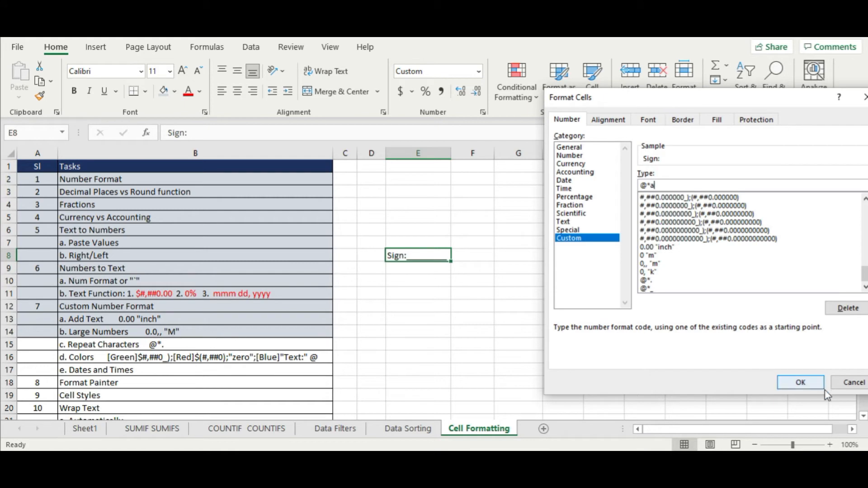
left_click(800, 383)
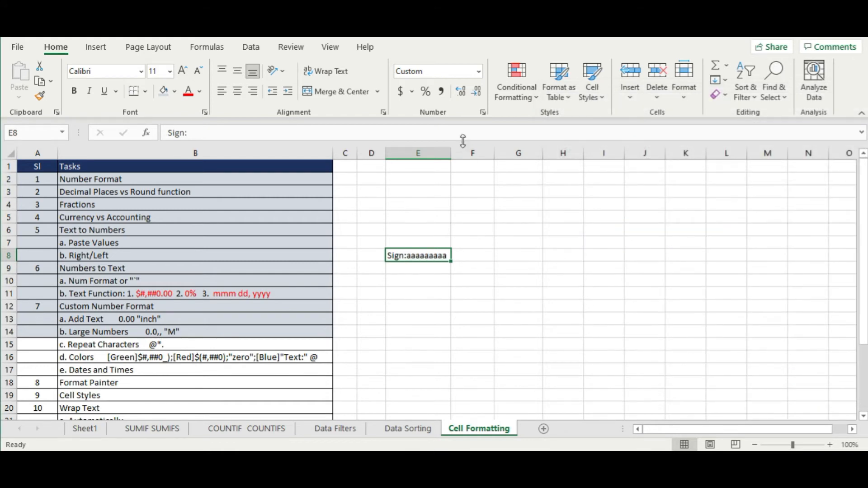
mouse_move(452, 151)
left_mouse_down()
mouse_move(551, 153)
mouse_move(457, 152)
left_mouse_up()
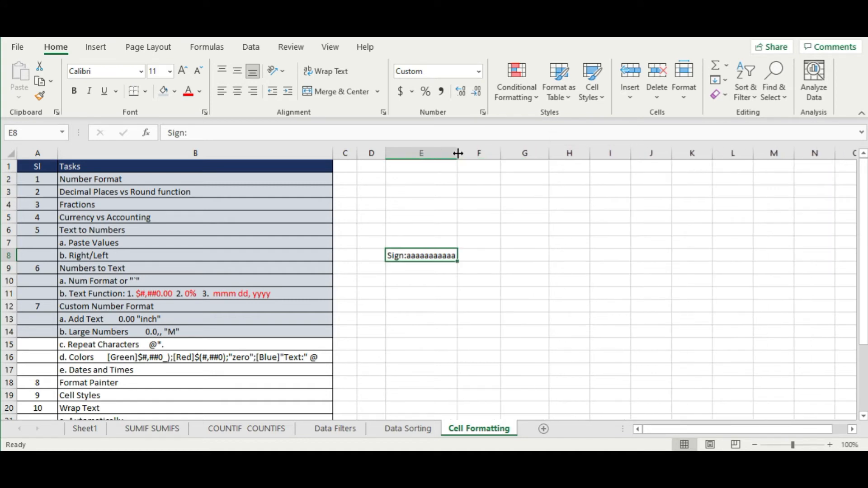
left_click(476, 349)
left_click_drag(42, 344, 156, 349)
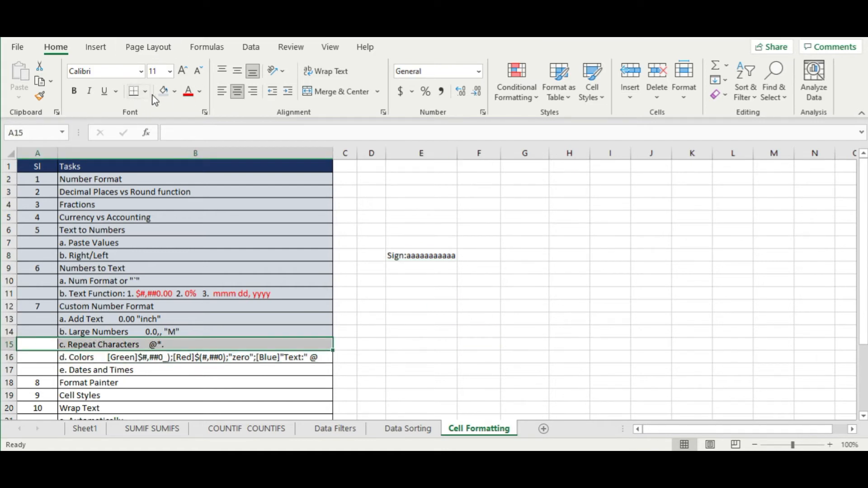
- Shade the Repeat Characters row A15:B15 light blue
left_click(164, 92)
left_click(262, 372)
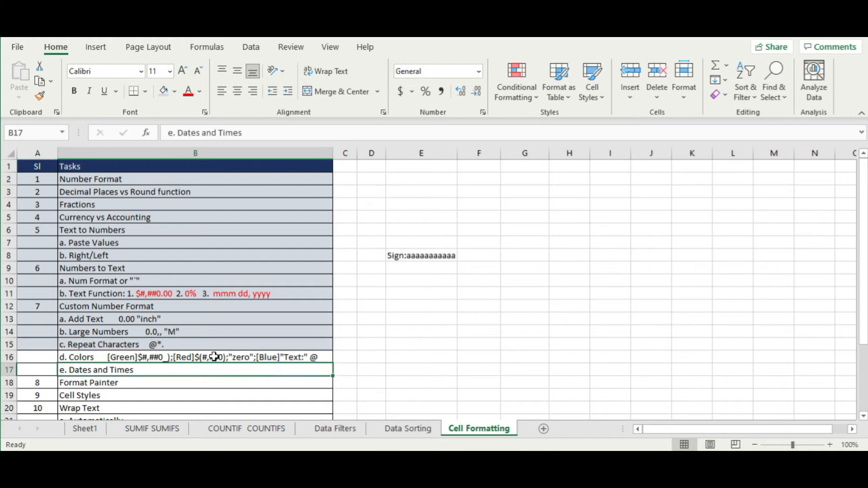
left_click(208, 357)
- Replace Sign: in E8 with 500, formatted as Number and converted to a real number
left_click(424, 254)
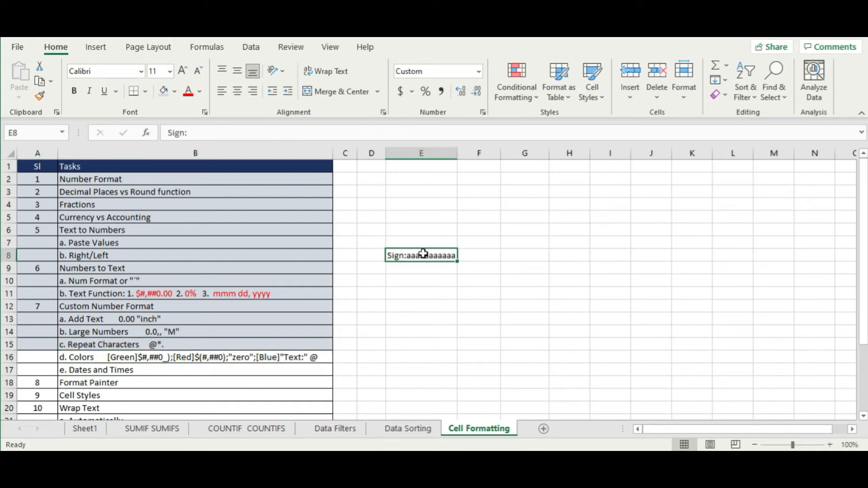
key("Delete")
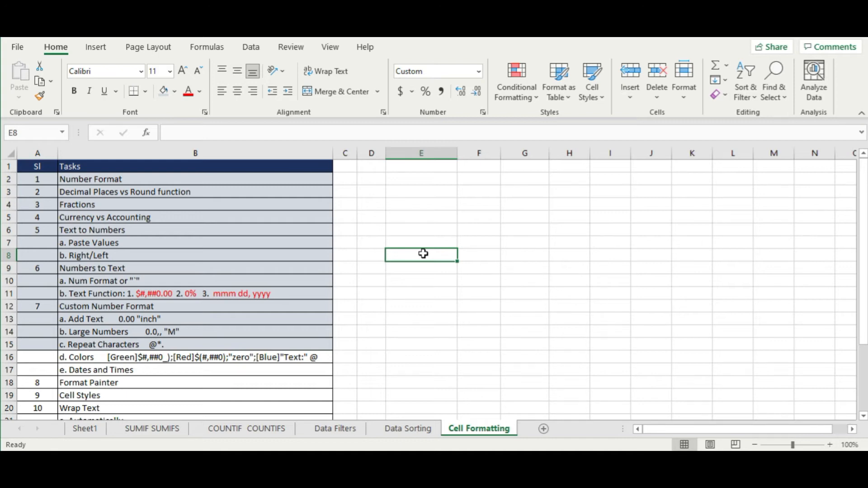
type("500")
key("Return")
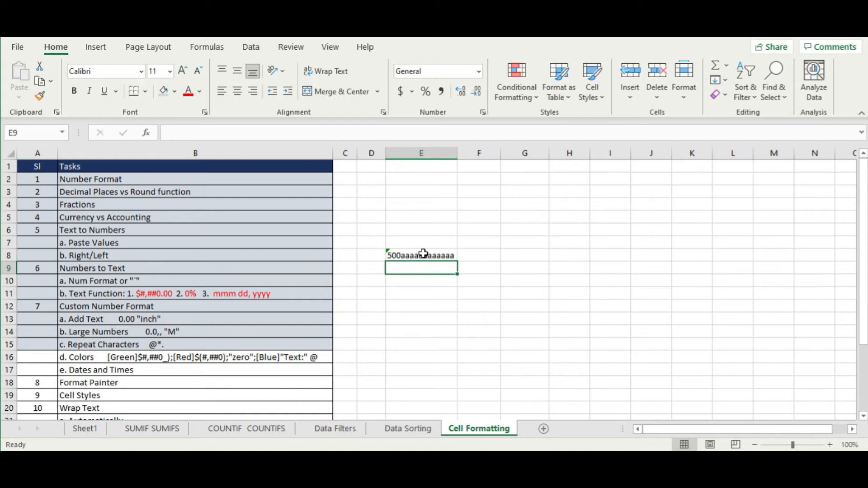
left_click(423, 254)
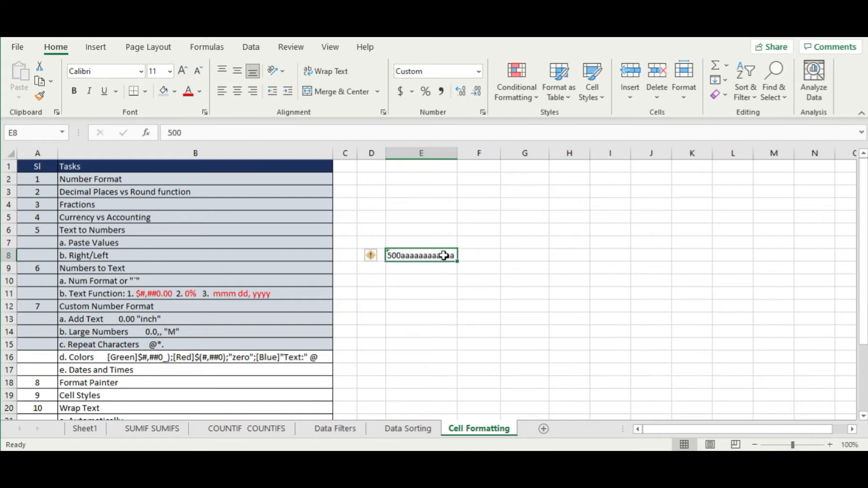
left_click(478, 71)
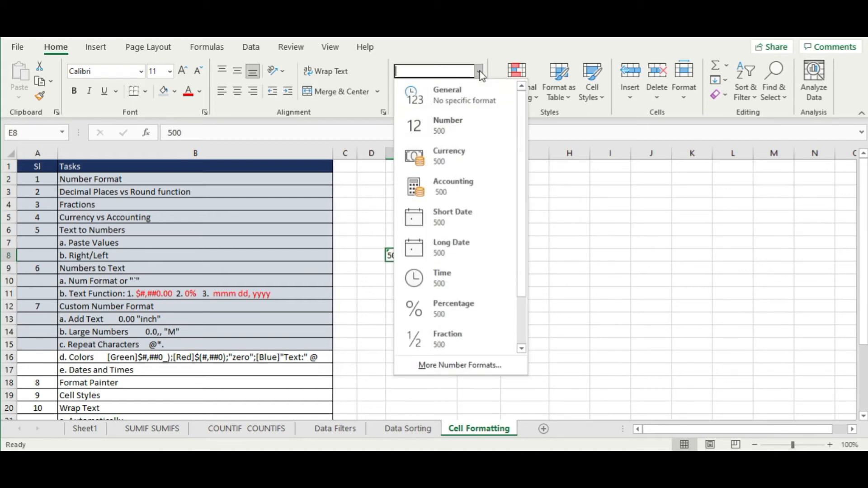
left_click(458, 113)
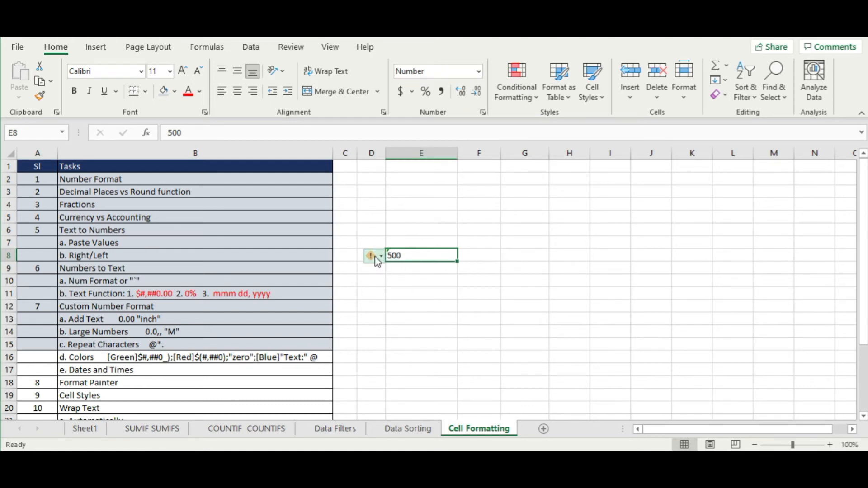
left_click(376, 258)
left_click(420, 289)
- Enter test values in E9:E13: a number, -100, 0, Hello and Hi
left_click(438, 268)
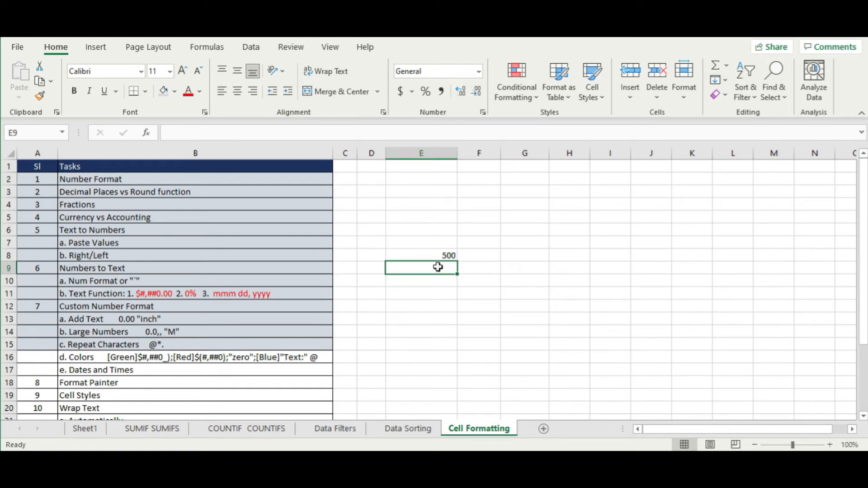
type("4600")
key("Return")
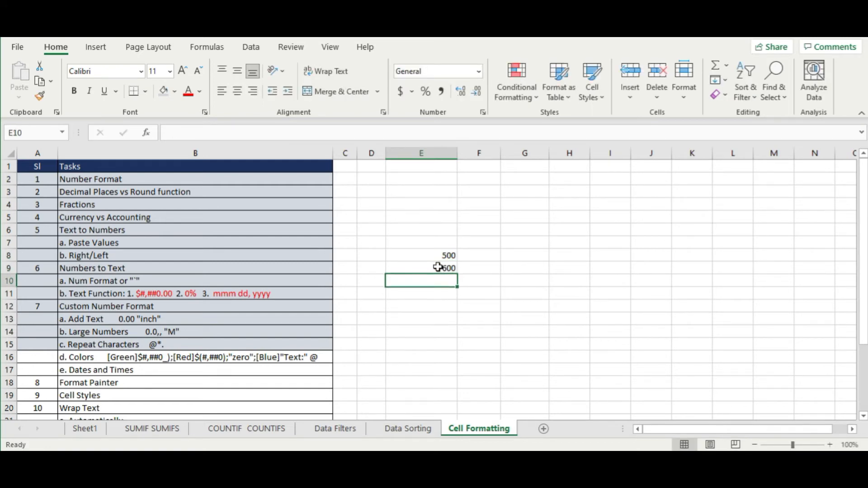
type("-100")
key("Return")
type("0")
key("Return")
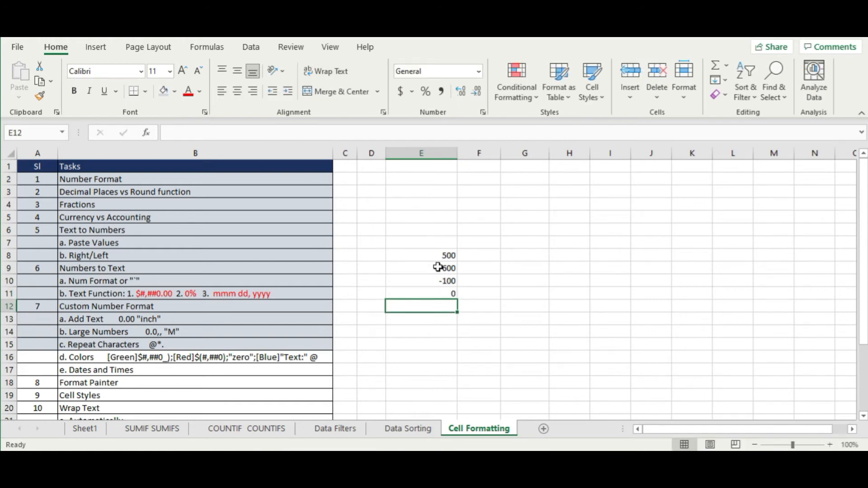
type("Hello")
key("Return")
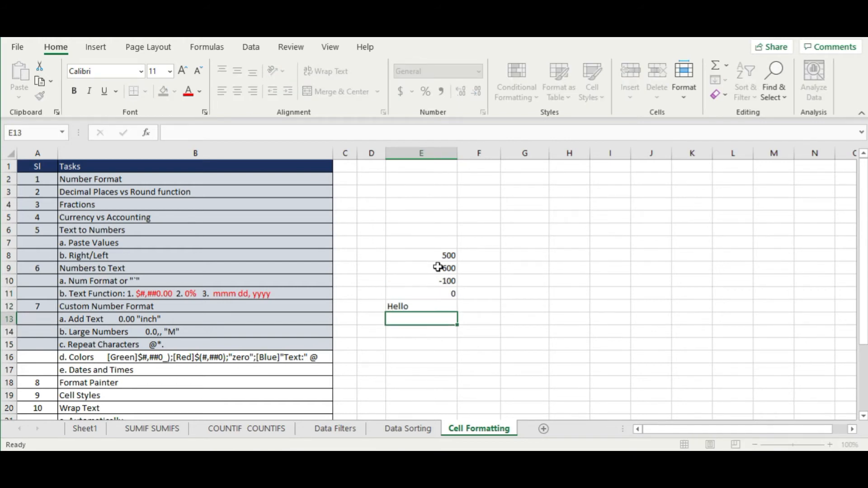
type("Hi")
key("Return")
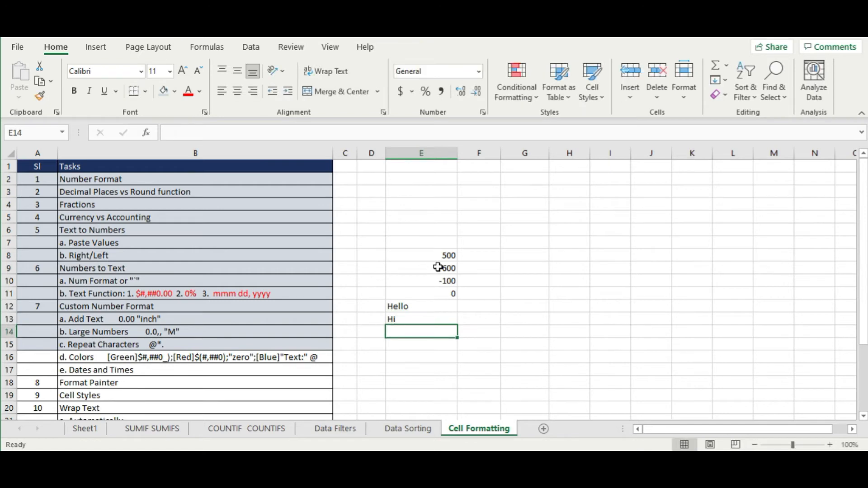
left_click(524, 255)
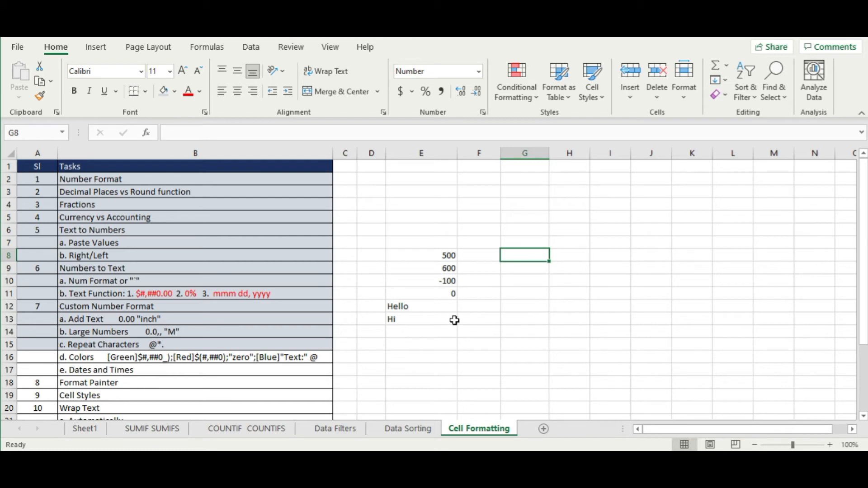
left_click(453, 284)
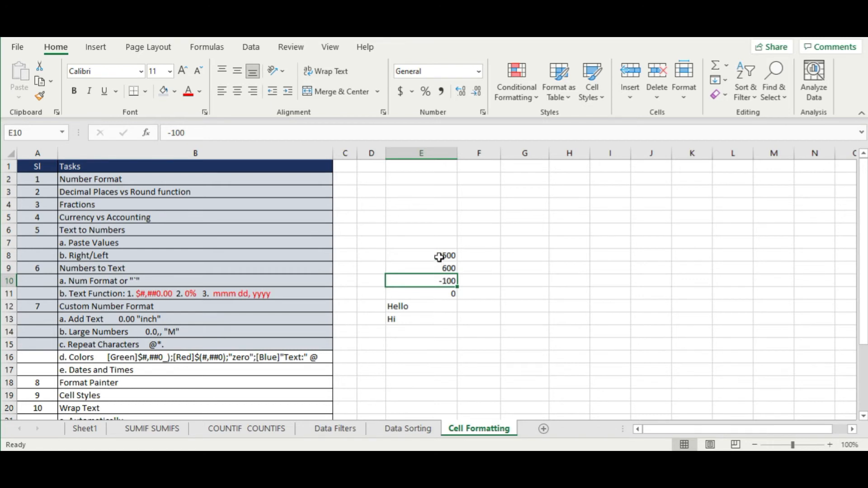
double_click(107, 360)
left_click_drag(107, 360, 351, 365)
key("ctrl+c")
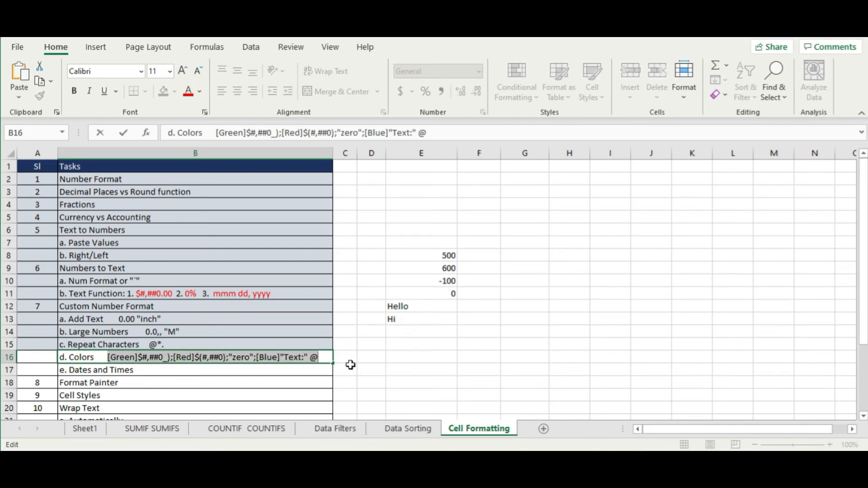
left_click(512, 318)
left_click_drag(444, 258, 443, 319)
- Paste the colour custom format code into E8:E13 so values show green, red, and blue Text:
right_click(445, 321)
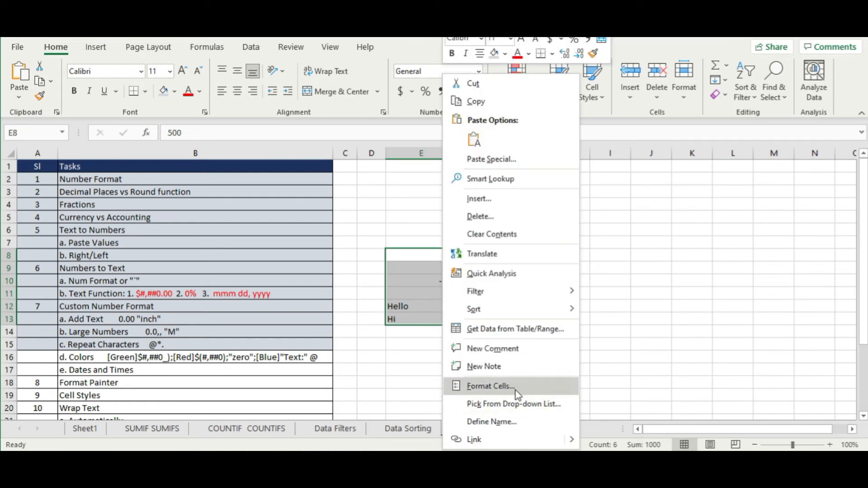
left_click(491, 387)
left_click_drag(472, 155, 661, 83)
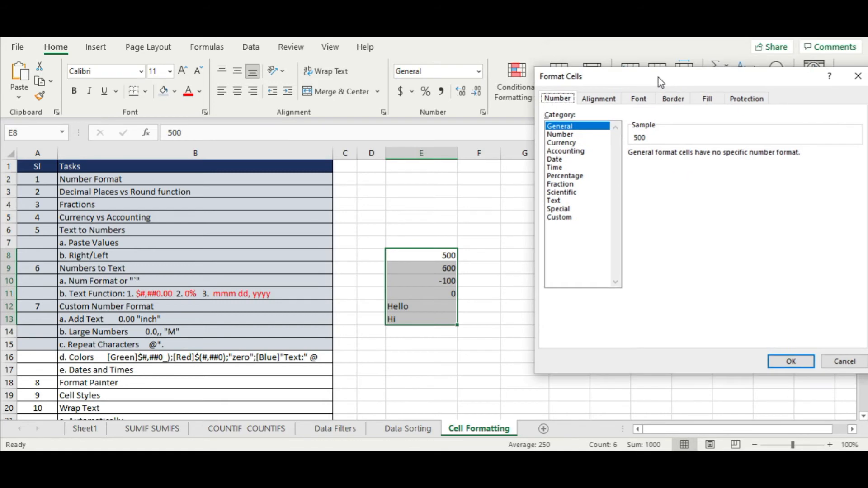
left_click(559, 218)
double_click(664, 163)
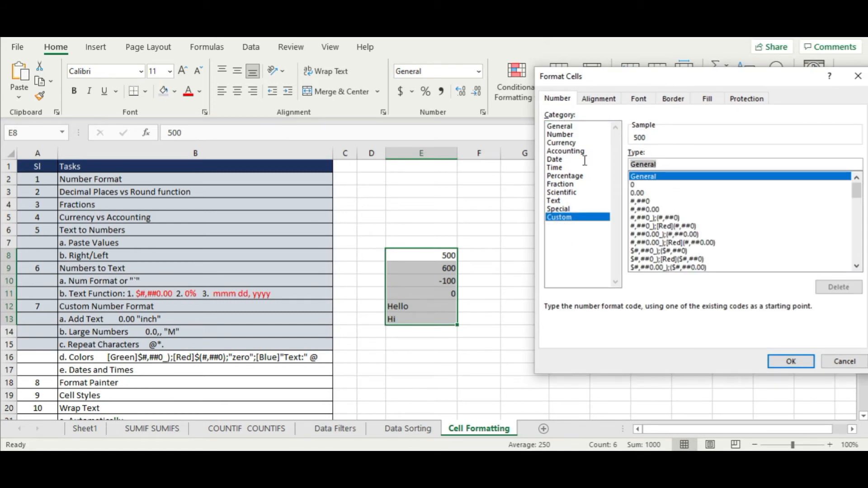
key("ctrl+v")
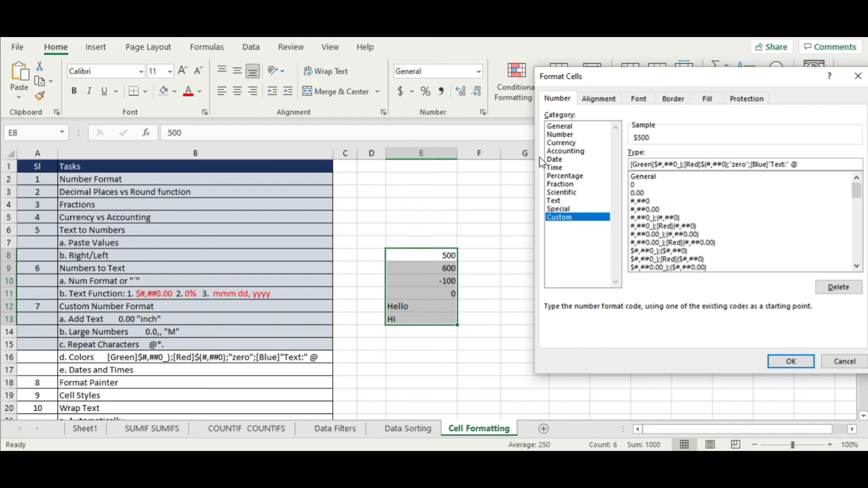
left_click(776, 360)
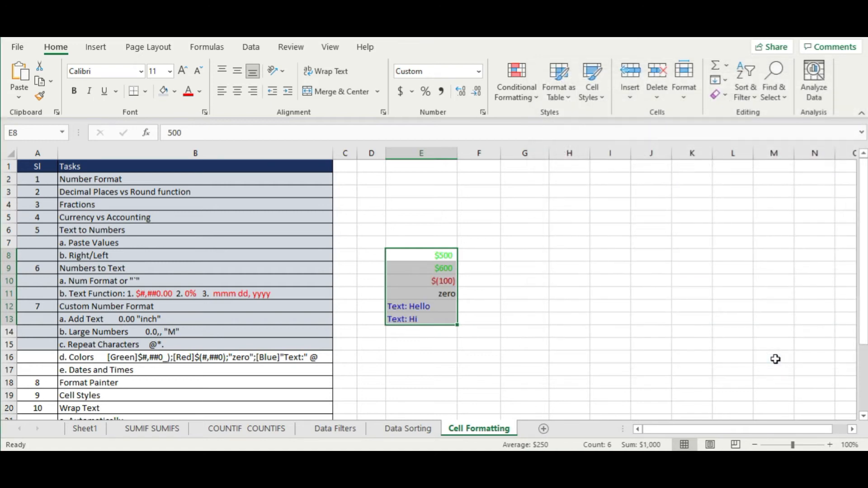
left_click(579, 278)
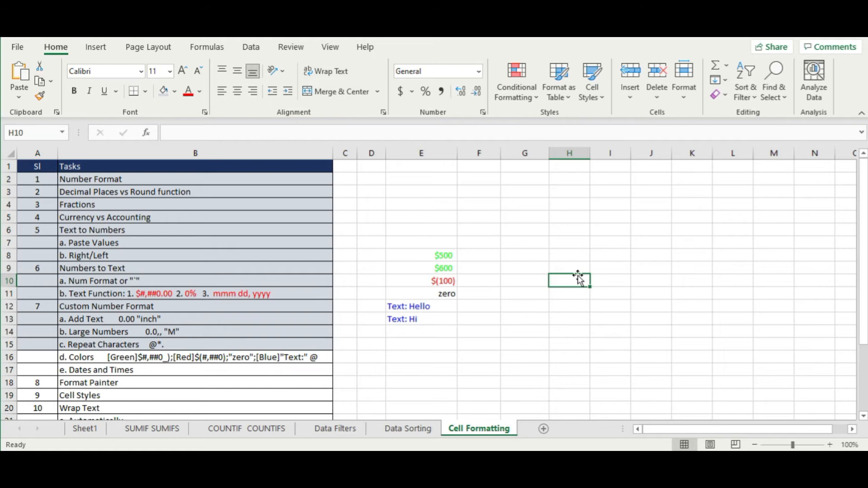
left_click(437, 254)
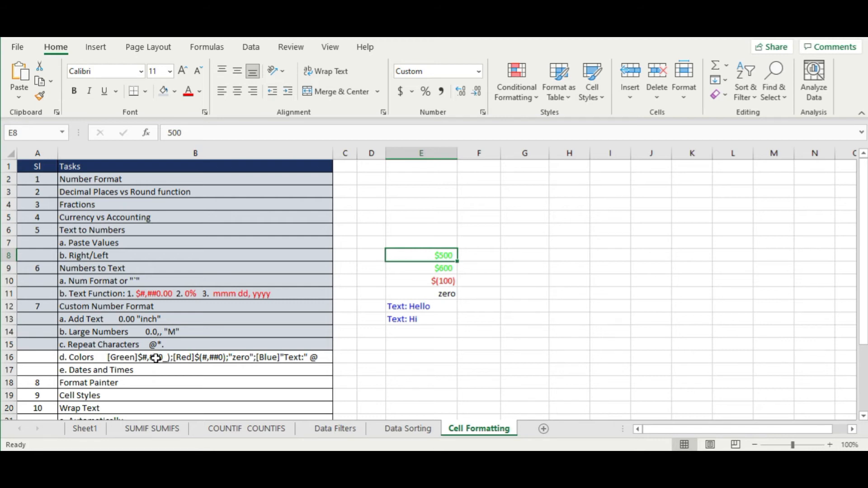
- Delete the [Blue]"Text:" section from E8's custom format code
right_click(437, 254)
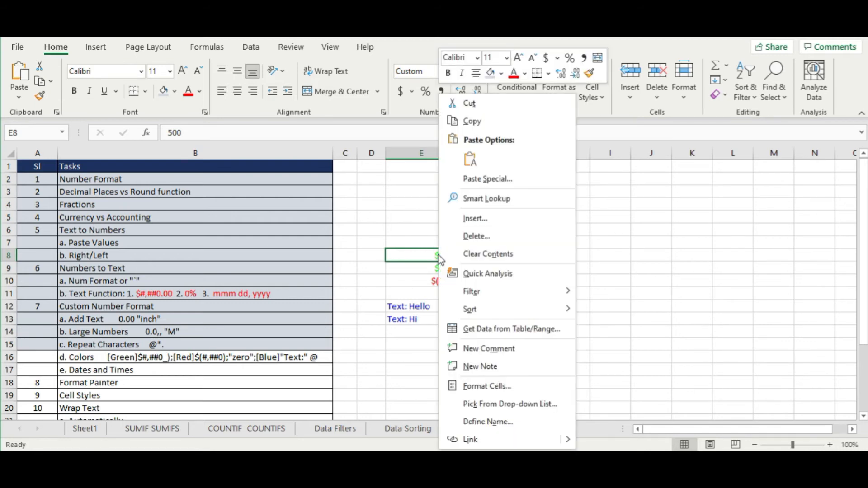
left_click(527, 389)
left_click_drag(448, 152, 566, 72)
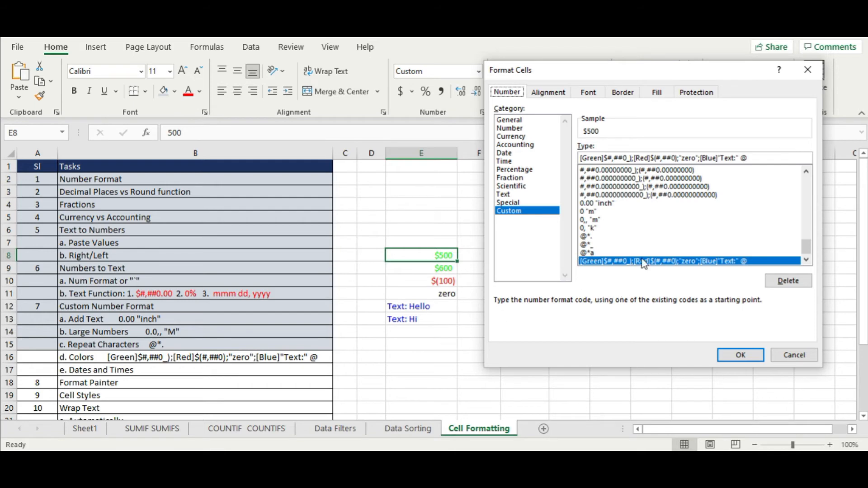
left_click(746, 159)
left_click_drag(740, 158, 702, 159)
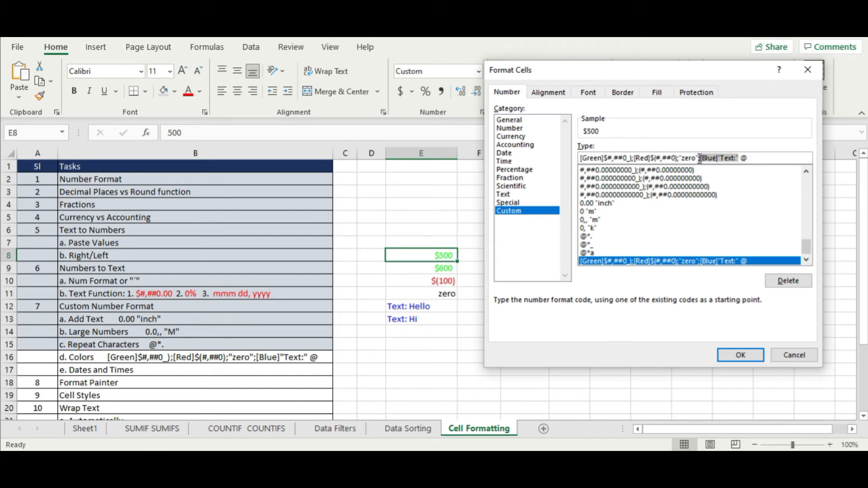
key("BackSpace")
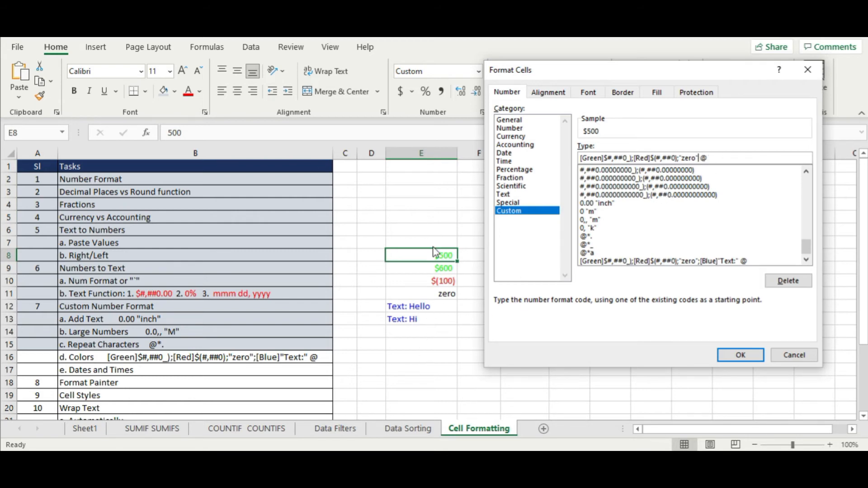
left_click(754, 358)
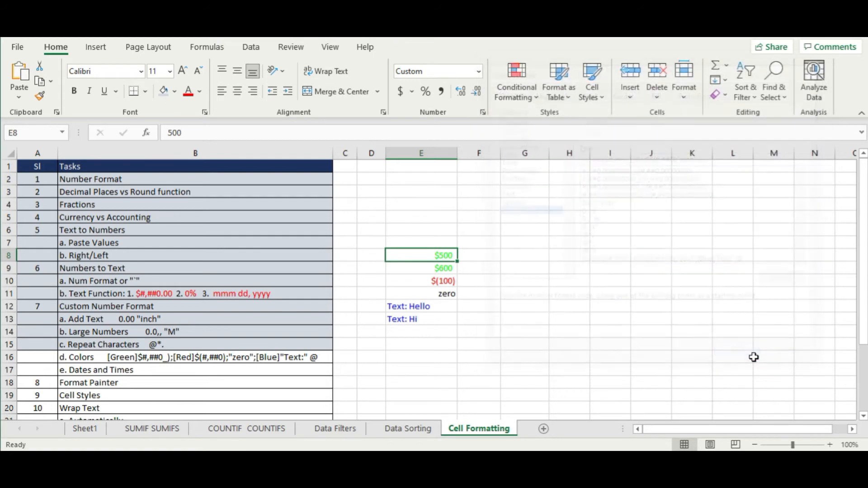
left_click(425, 304)
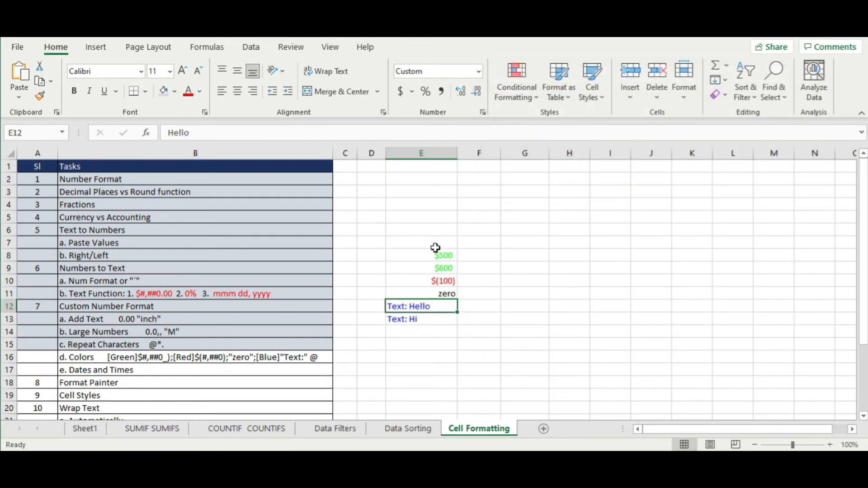
- Reapply the pasted colour code to E8:E13 without the [Blue]"Text:" section
left_click_drag(436, 252, 428, 316)
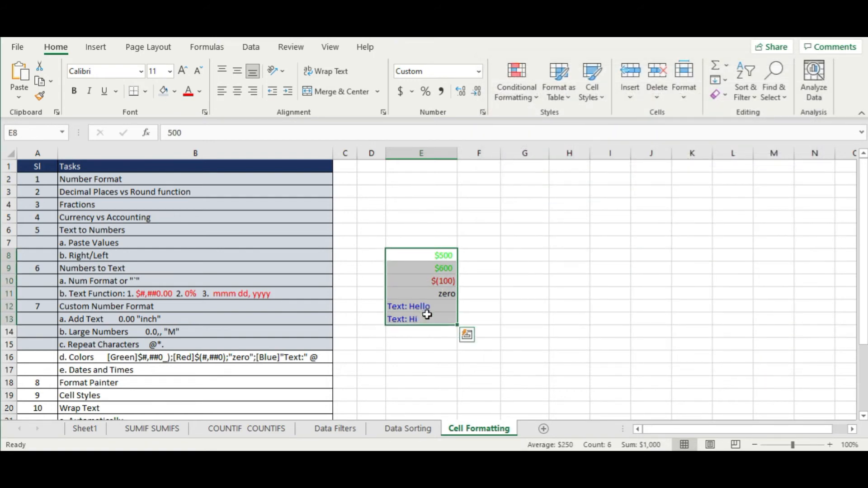
right_click(425, 281)
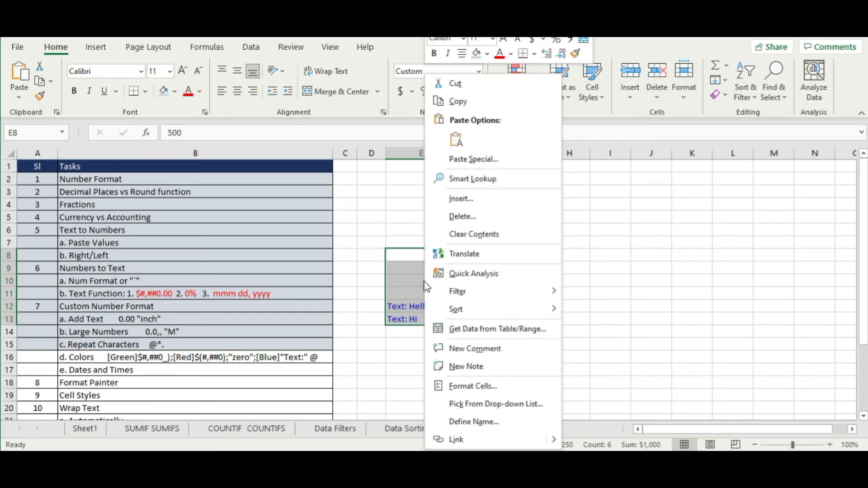
left_click(507, 387)
left_click_drag(476, 156, 686, 65)
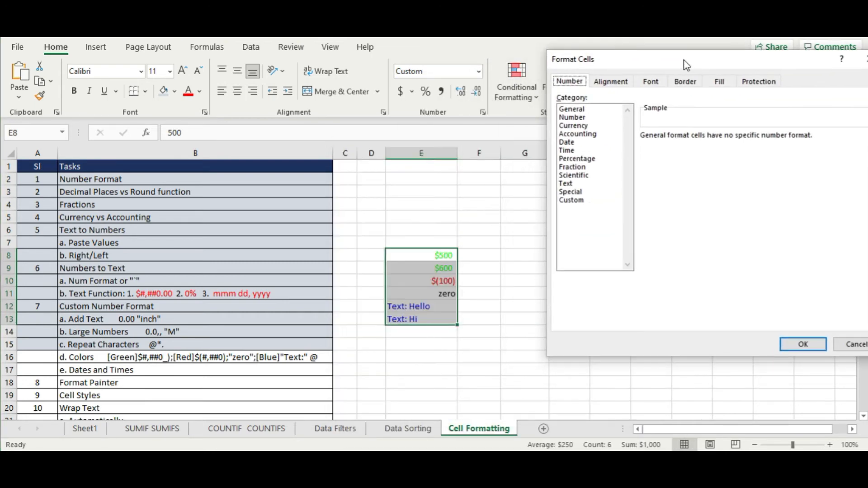
left_click(575, 202)
double_click(693, 147)
key("ctrl+v")
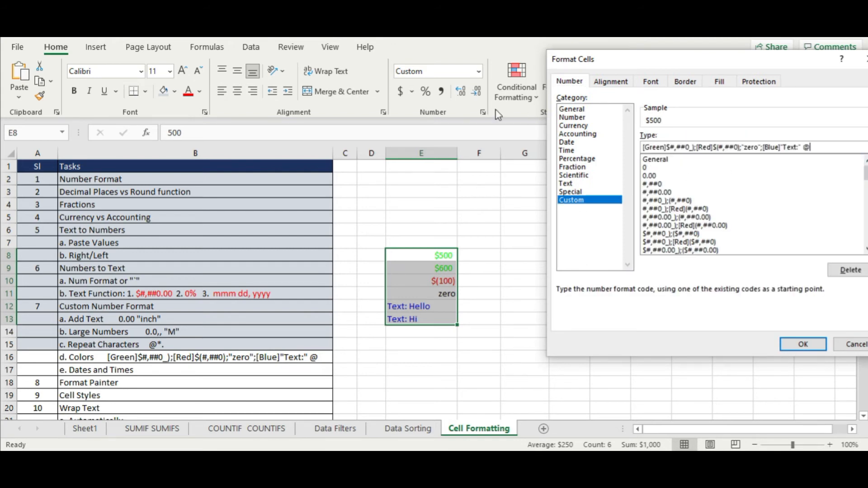
key("Left")
key("Left")
key("Left")
key("Left")
key("Right")
key("Right")
key("BackSpace")
key("BackSpace")
key("BackSpace")
key("BackSpace")
key("BackSpace")
key("BackSpace")
key("BackSpace")
key("BackSpace")
key("BackSpace")
key("BackSpace")
key("BackSpace")
key("BackSpace")
key("BackSpace")
key("BackSpace")
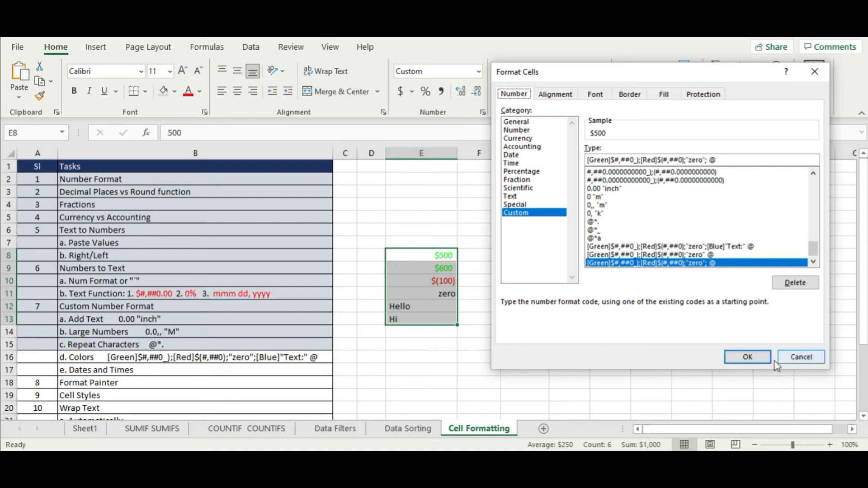
left_click(748, 358)
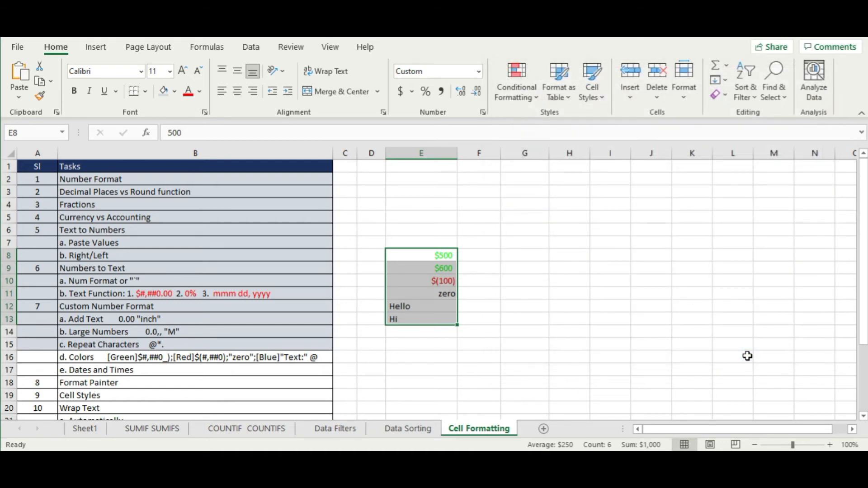
- Clear E8:E13 and type the date 4-jan into F4
key("Delete")
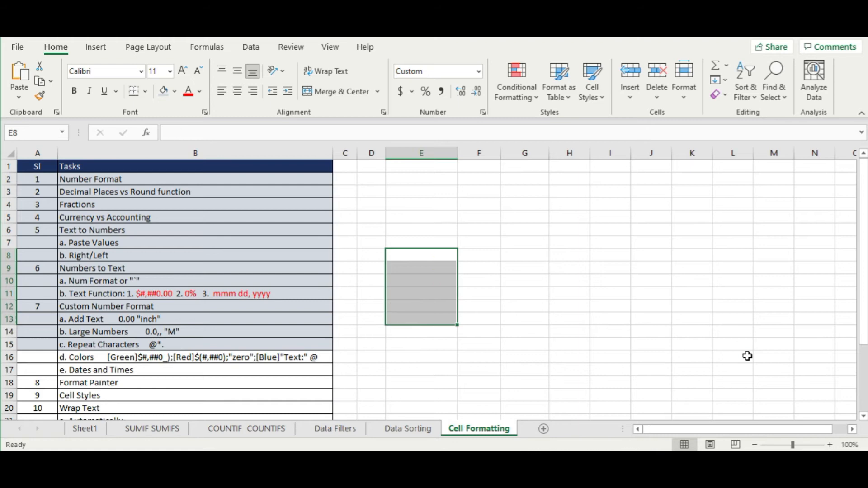
left_click(129, 371)
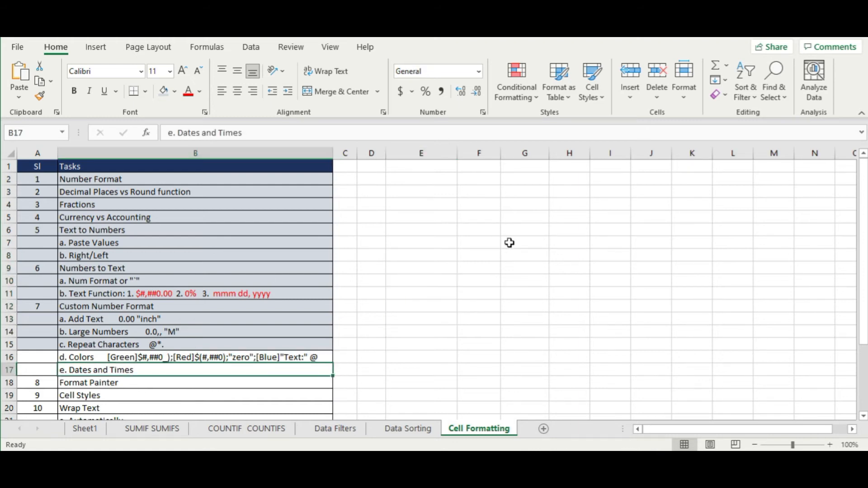
left_click(482, 209)
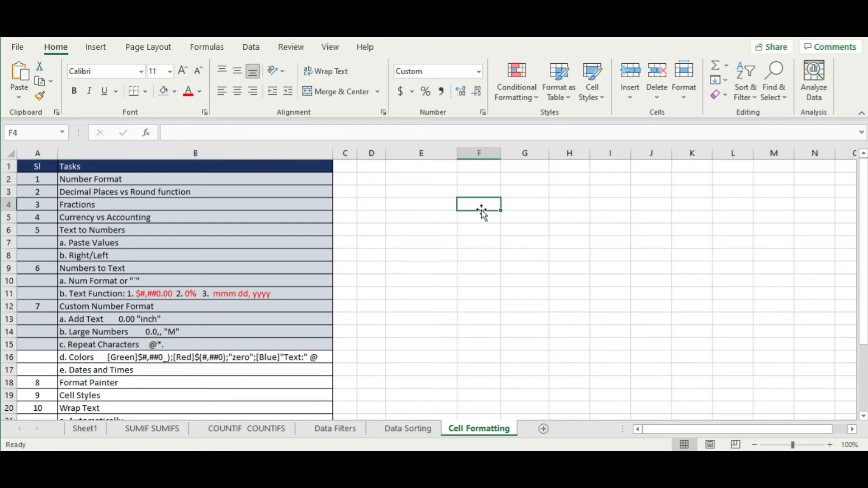
type("4-ja")
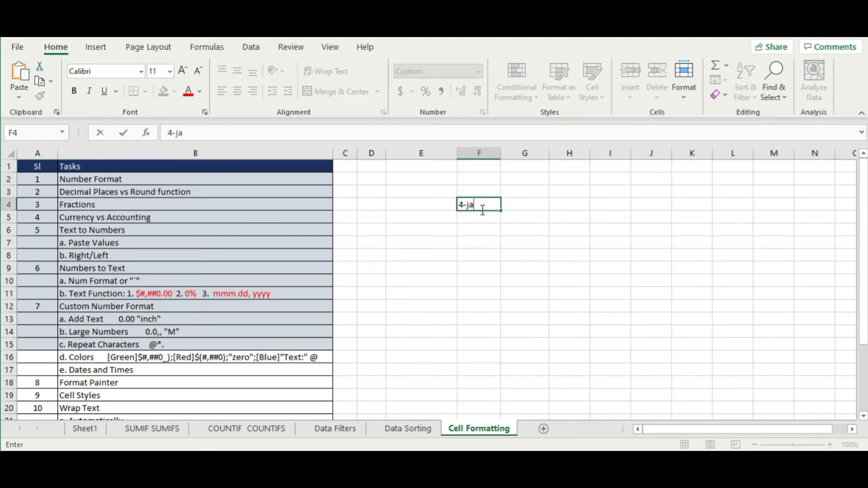
type("n")
- Commit 4-jan in F4, then clear that date again
key("Return")
left_click(481, 204)
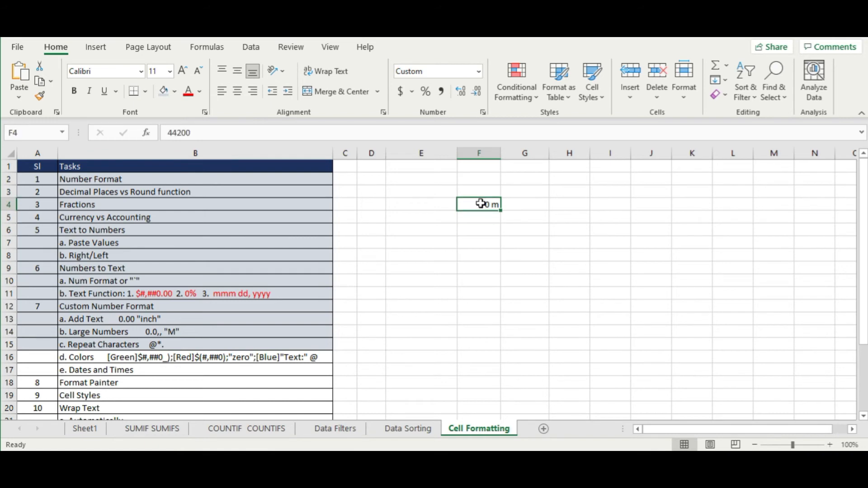
key("Delete")
left_click(469, 222)
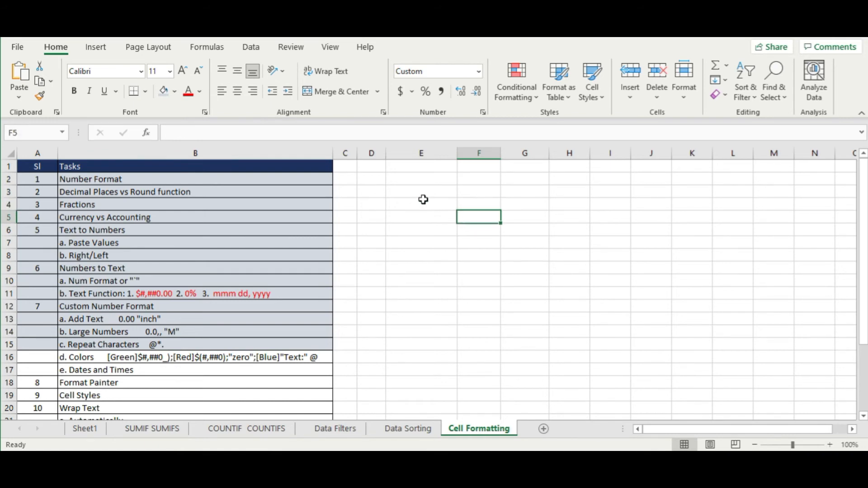
- Delete columns E through I to reset their formatting
left_click(405, 153)
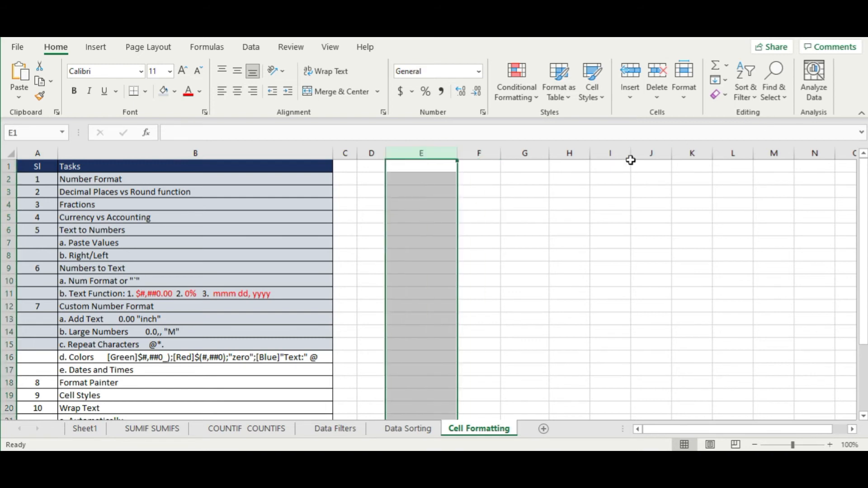
left_click_drag(447, 153, 605, 153)
right_click(605, 154)
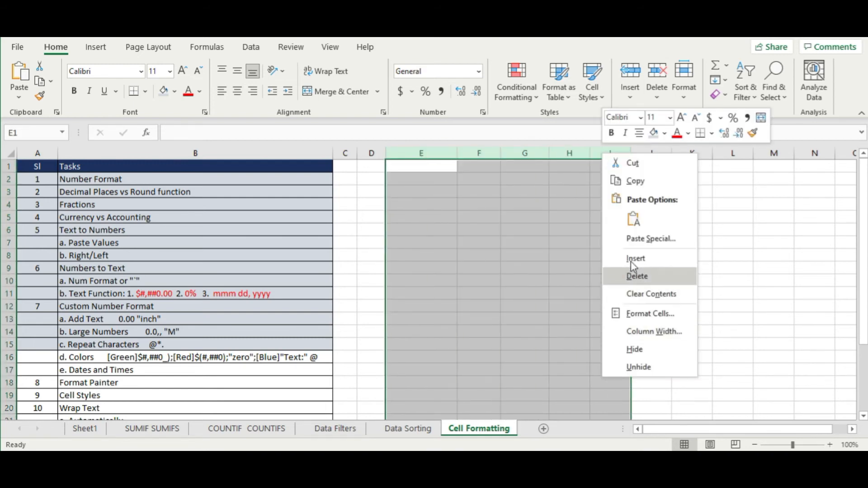
left_click(634, 277)
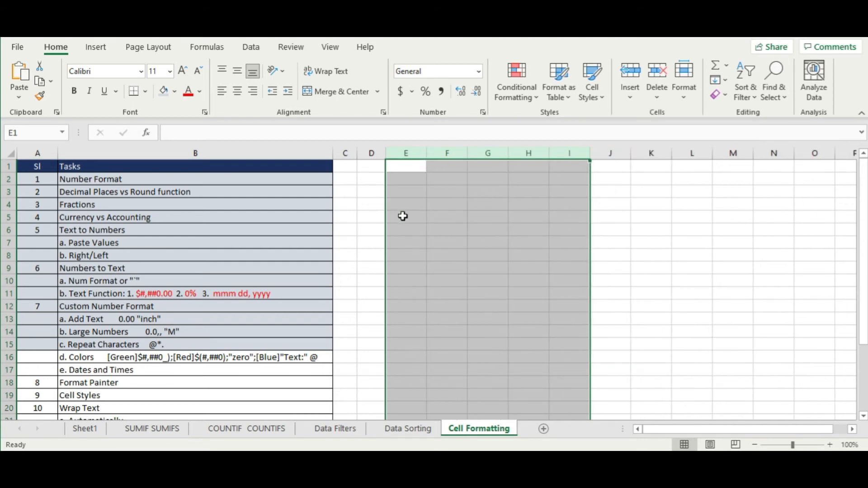
- Enter 5-jan in E5 and bring up that cell's context menu
left_click(403, 216)
type("5-jan")
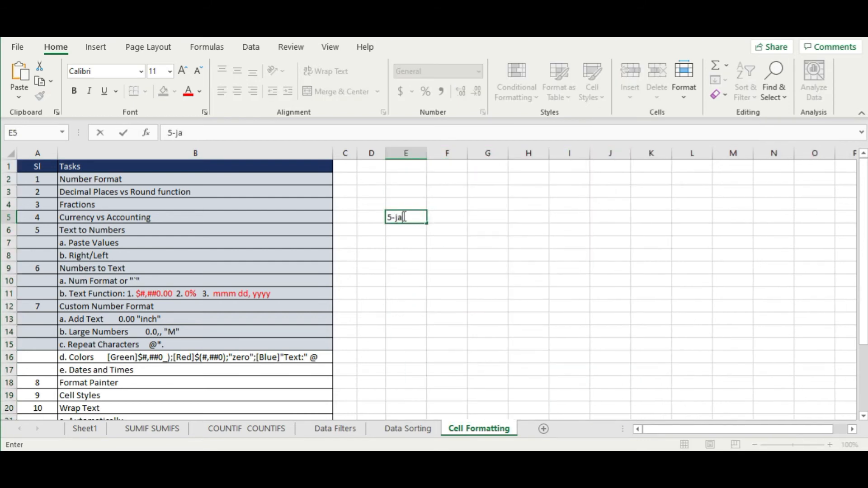
key("Return")
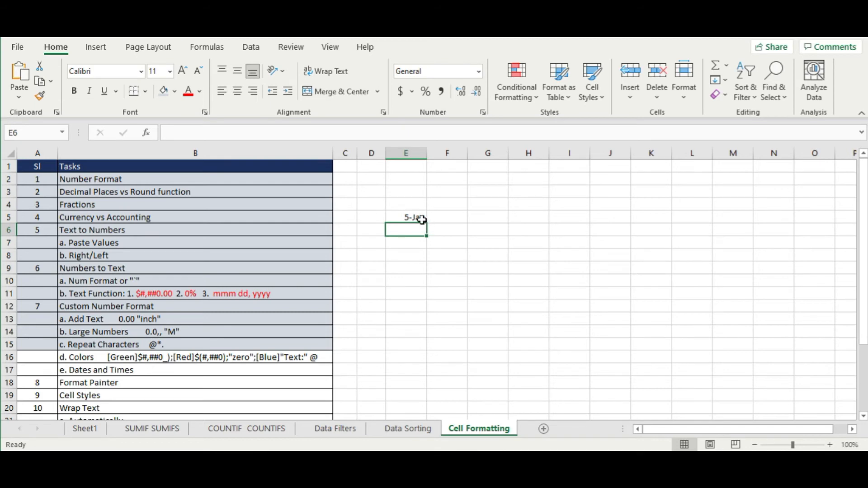
left_click(413, 217)
right_click(419, 218)
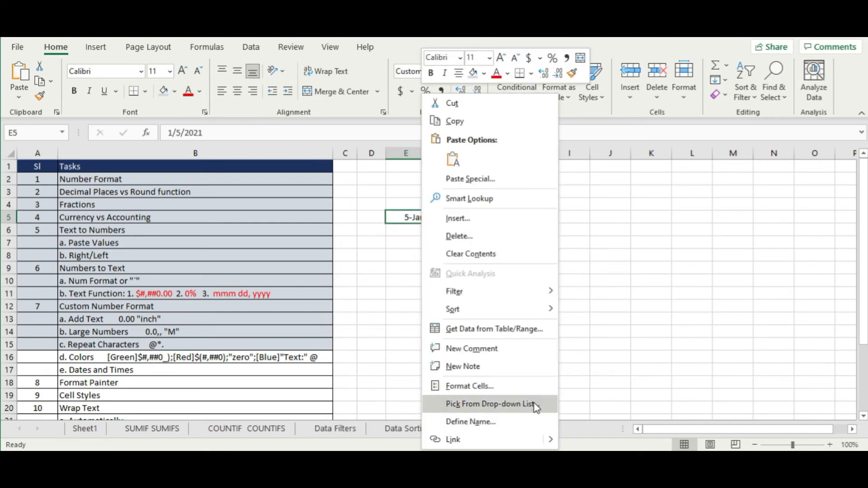
- Open Format Cells for E5 on the Custom category with its m/d/yyyy code ready to edit
left_click(528, 392)
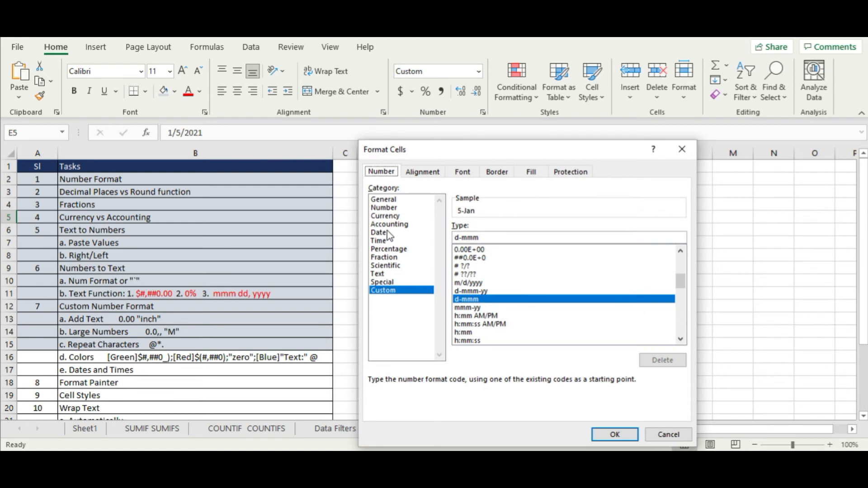
left_click_drag(469, 155, 607, 102)
left_click(524, 180)
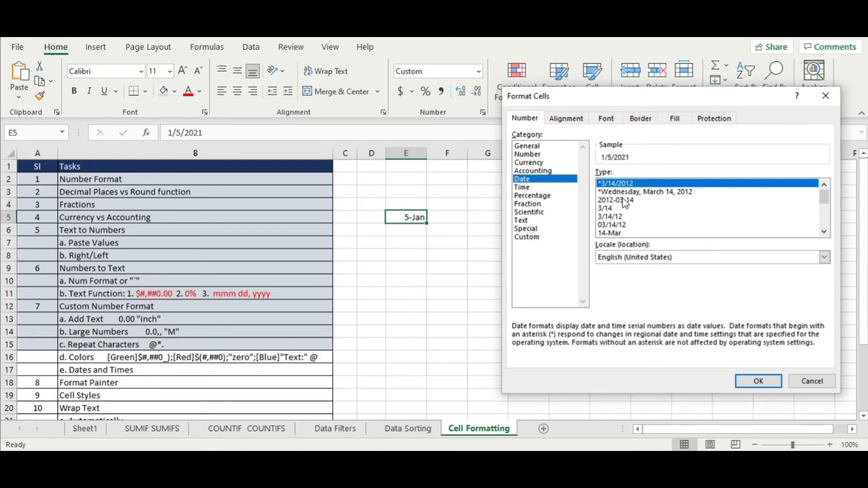
left_click(544, 238)
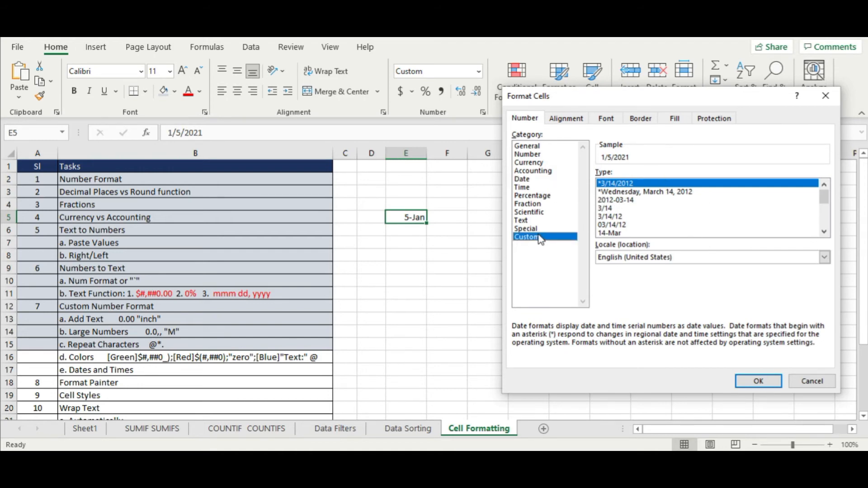
left_click(647, 183)
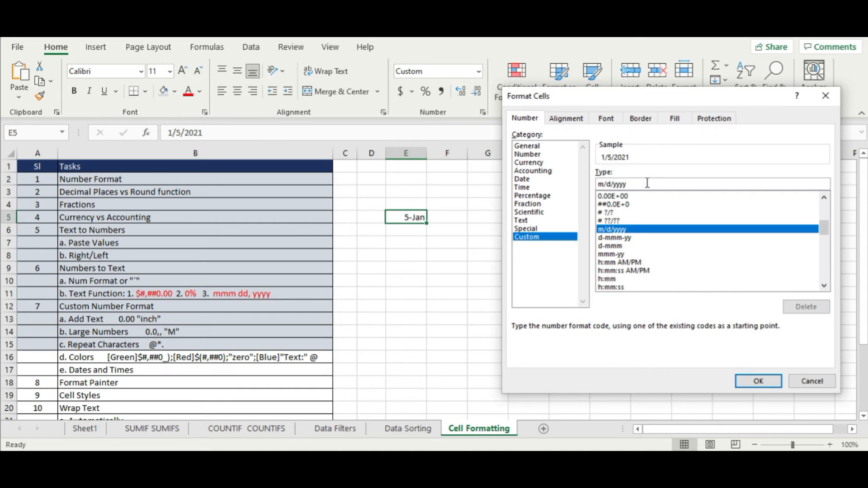
- Change the code m/d/yyyy to mmmm/ddd/yyyy so it previews January/Tue/2021
left_click(605, 185)
type("m")
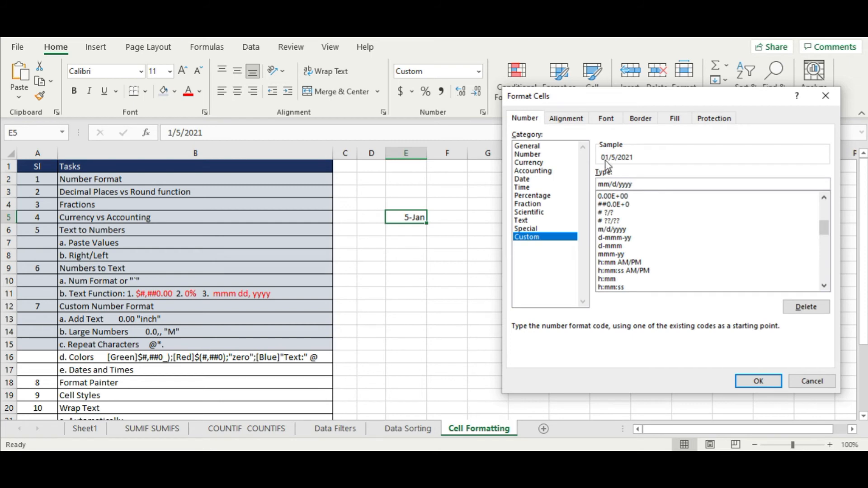
type("m")
type("m")
left_click(629, 184)
type("dd")
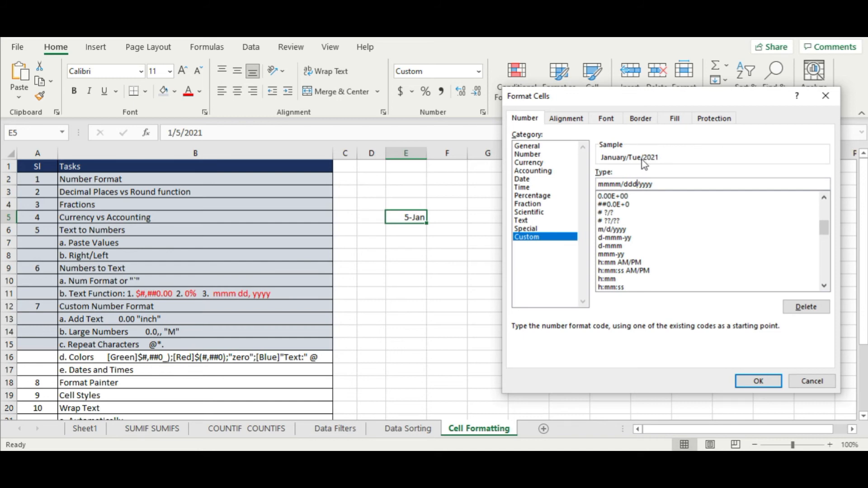
- Replace the code with ddd, dd mmmm yyyy and apply it, so E5 shows Tue, 05 January 2021
left_click(600, 185)
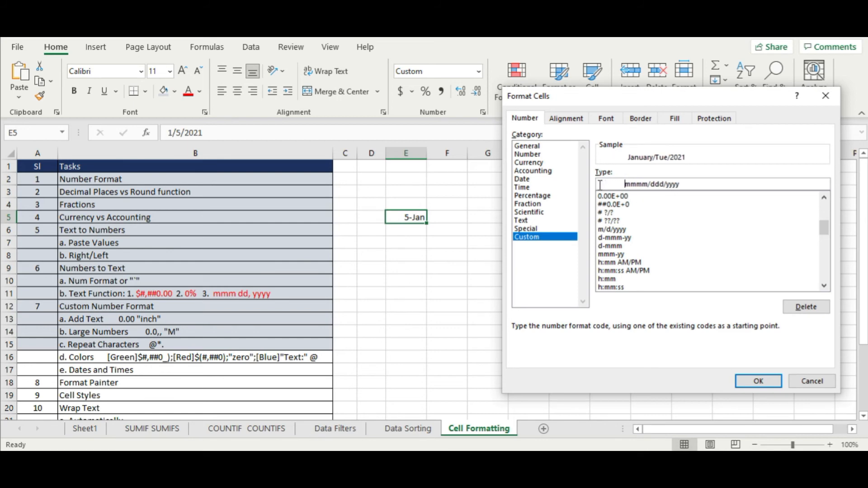
key("Left")
key("Left")
key("Left")
key("Left")
key("Left")
left_click(600, 185)
type("ddd")
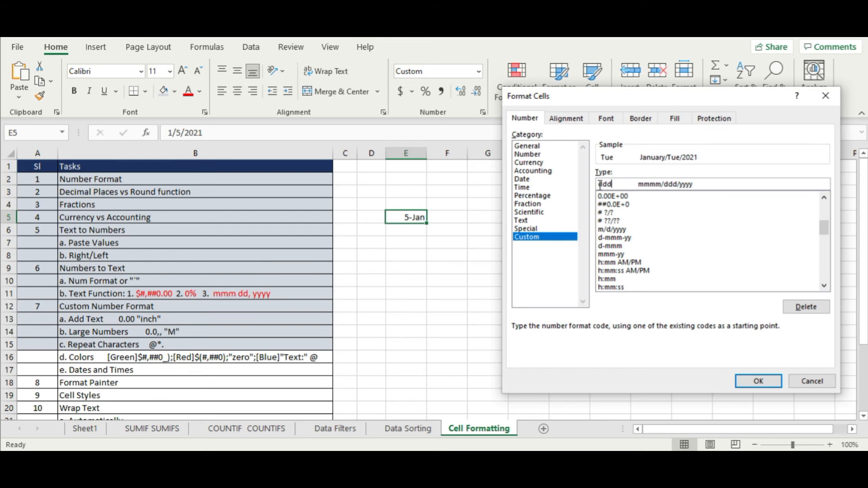
type(", ")
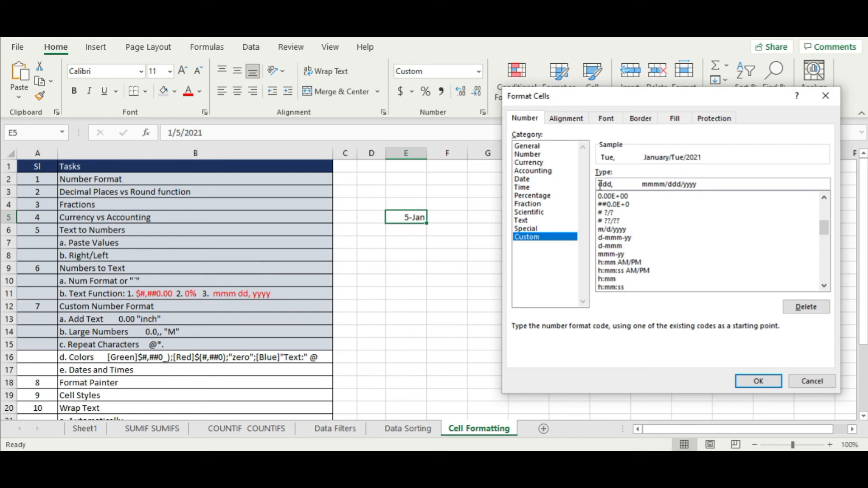
type("dd")
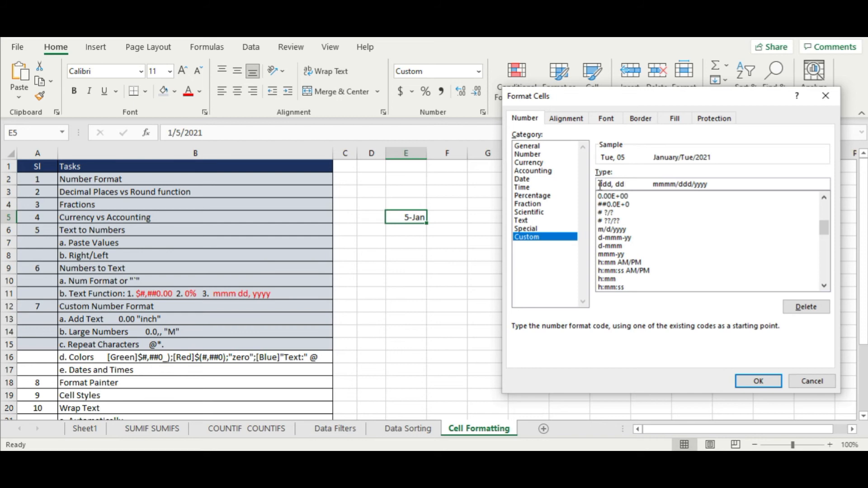
type(" mmmm")
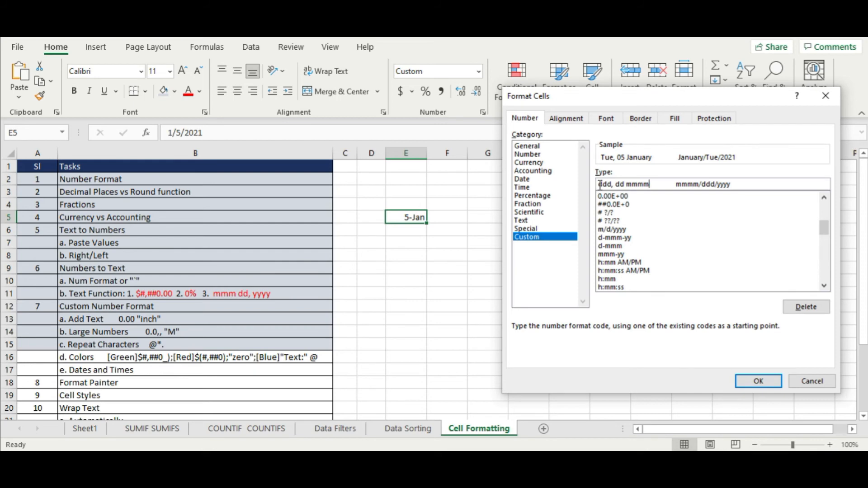
type(" yyy")
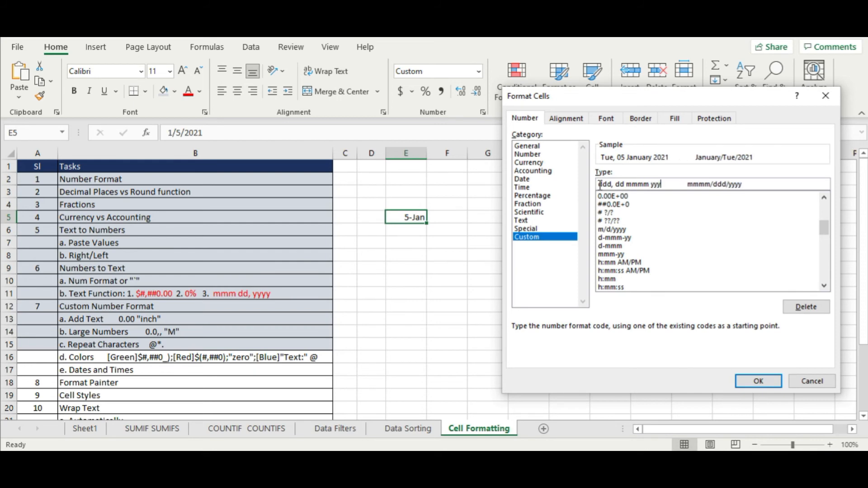
type("y")
key("Delete")
key("Delete")
key("Delete")
key("Delete")
key("Delete")
key("Delete")
key("Delete")
key("Delete")
key("Delete")
key("Delete")
key("Delete")
key("Delete")
key("Delete")
key("Delete")
key("Delete")
key("Delete")
key("Delete")
key("Delete")
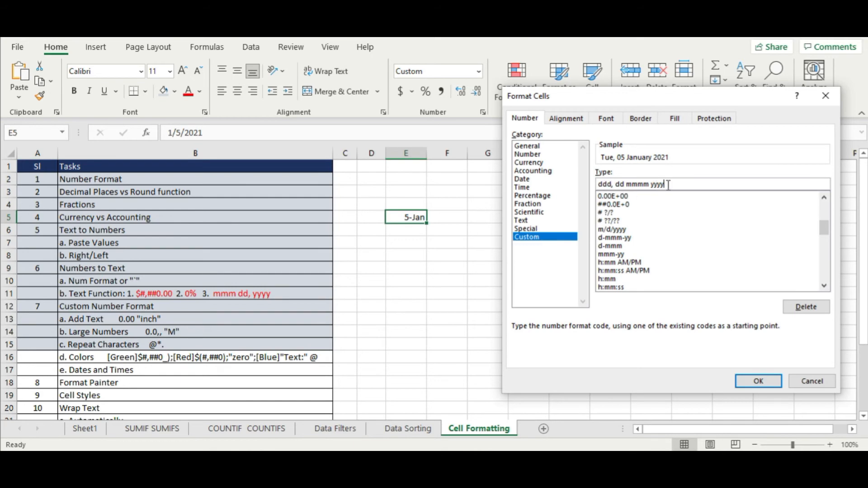
left_click(761, 381)
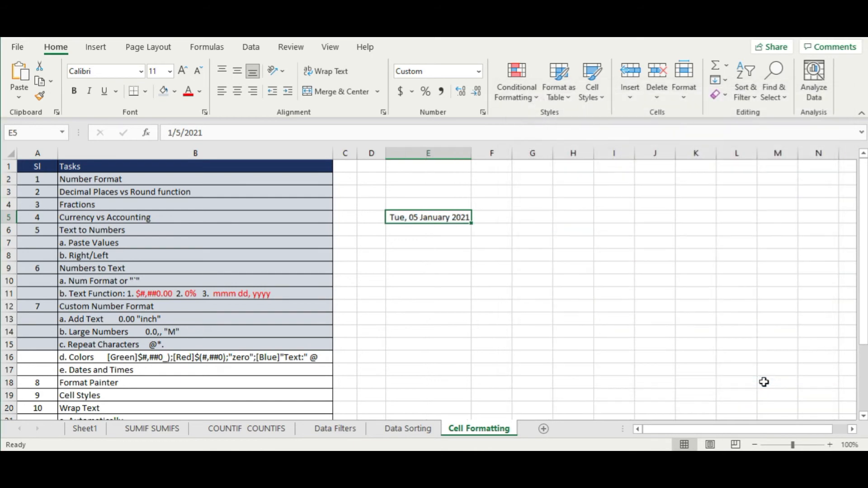
- Check the formatted date in E5, then reopen its Format Cells dialog from the right-click menu
left_click(503, 331)
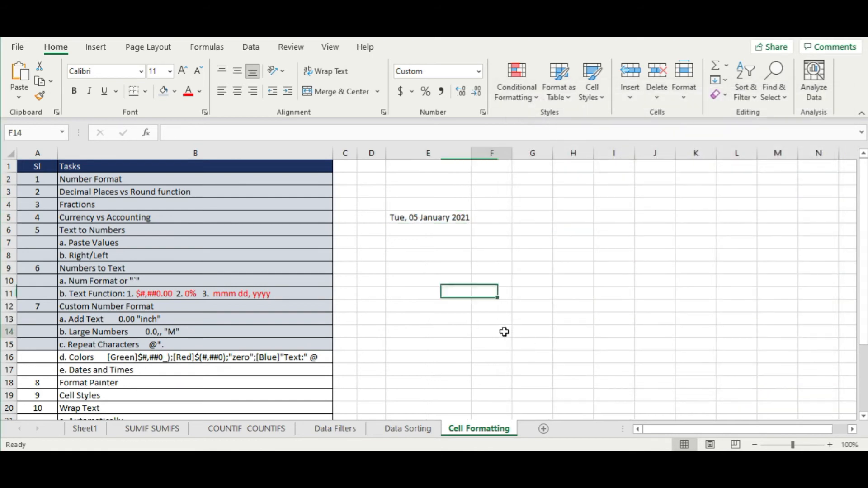
left_click(456, 213)
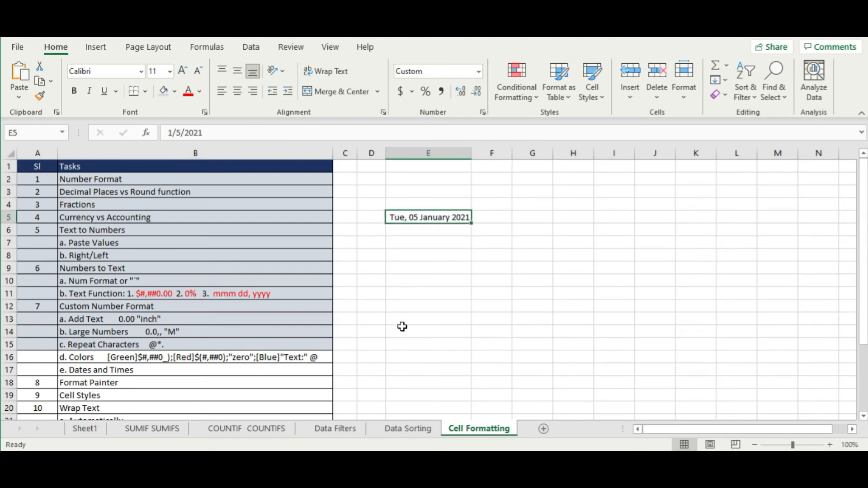
left_click(232, 361)
left_click_drag(232, 360, 233, 370)
left_click(442, 215)
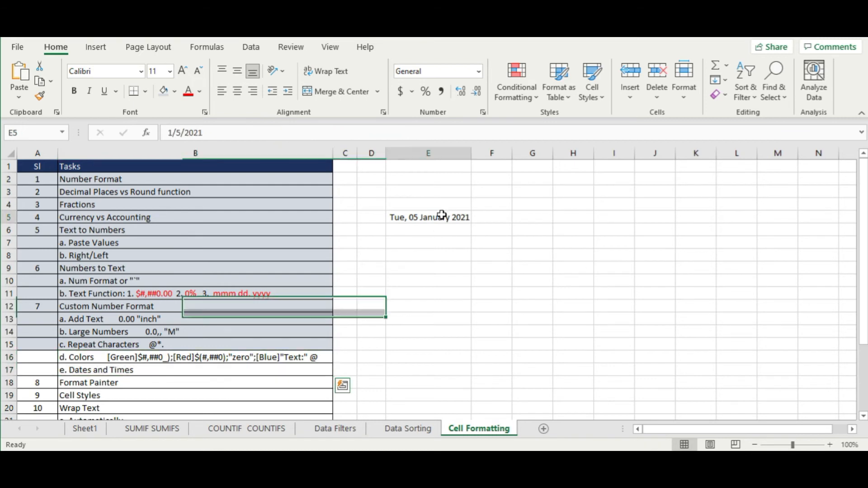
right_click(442, 215)
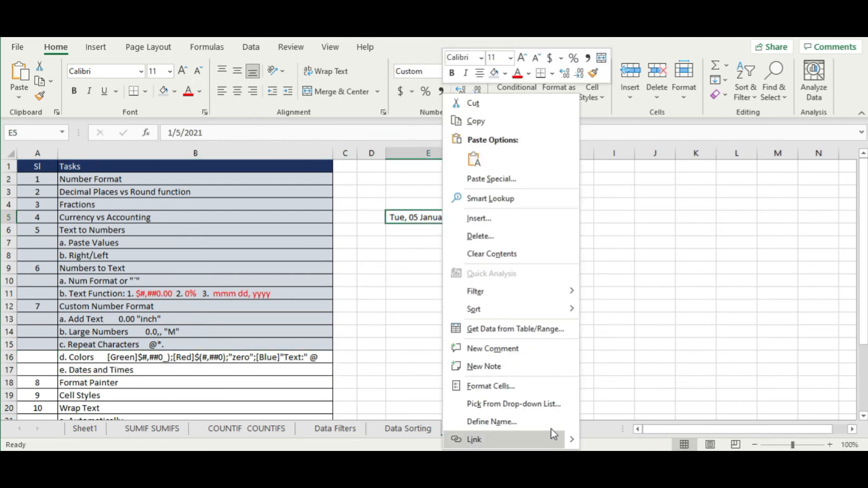
left_click(511, 388)
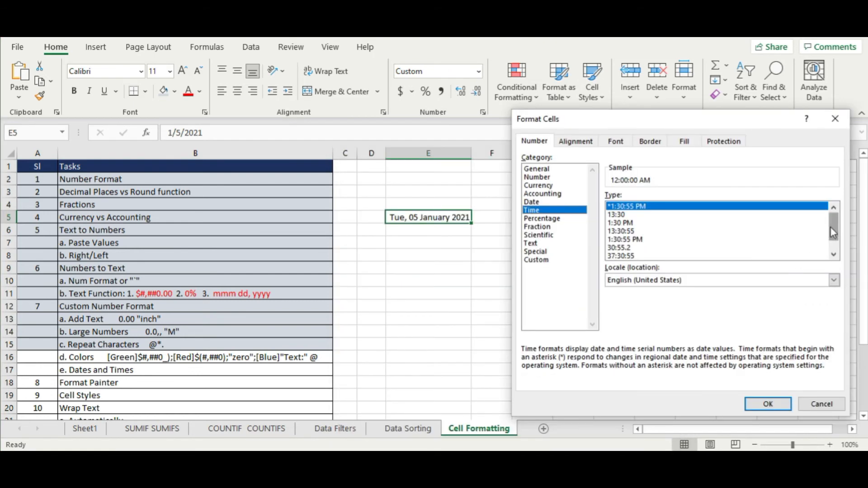
- Compare the custom codes behind the 12-hour and 24-hour date-time formats, ending on m/d/yy h:mm;@
scroll(830, 230, "down", 1)
left_click(535, 204)
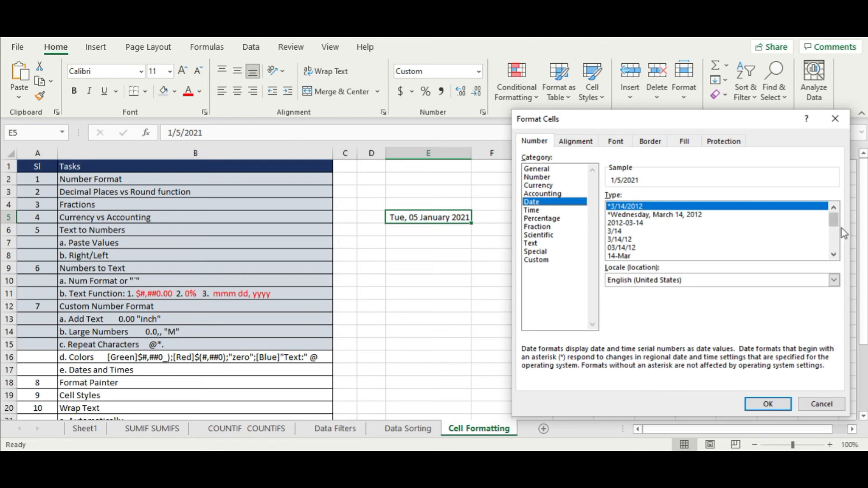
scroll(837, 251, "down", 3)
scroll(838, 250, "down", 1)
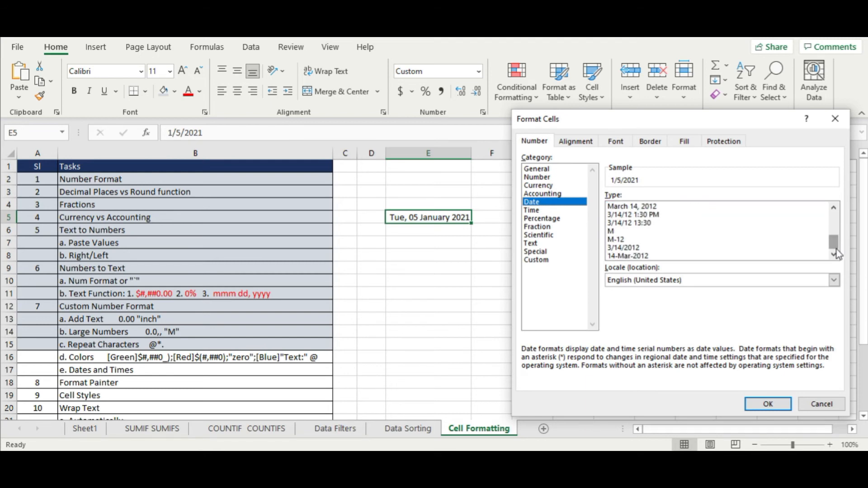
left_click(642, 215)
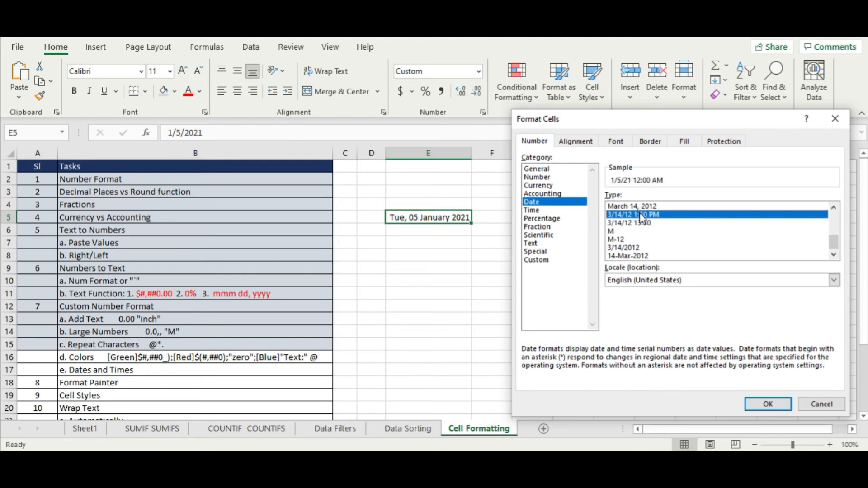
left_click(547, 262)
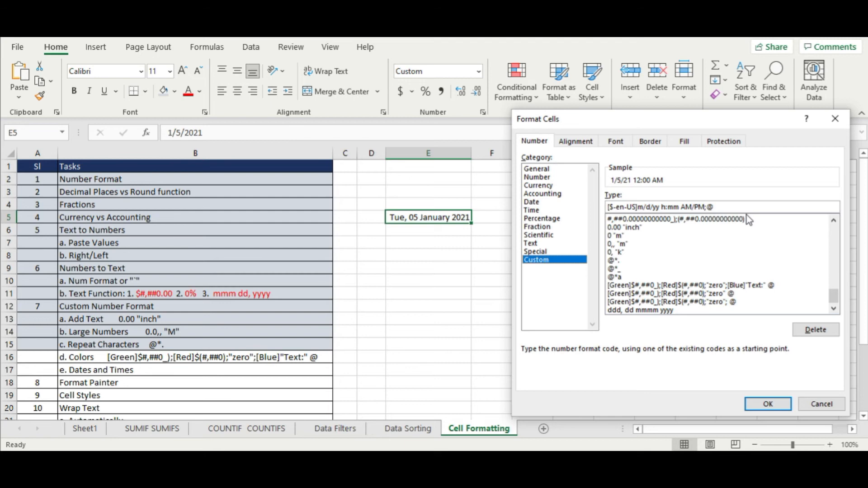
left_click(571, 203)
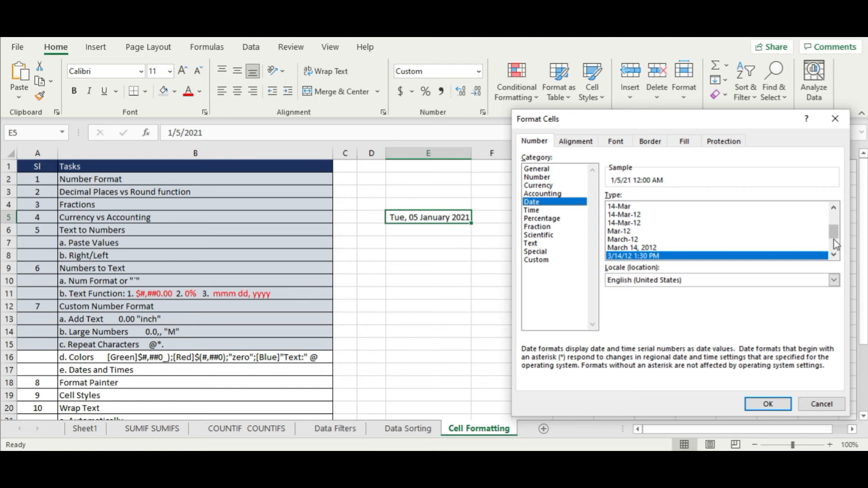
left_click_drag(834, 235, 835, 242)
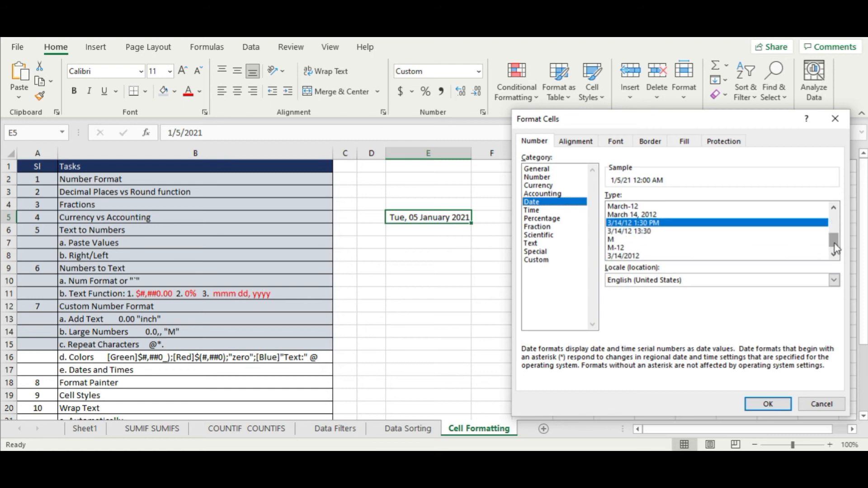
left_click(652, 231)
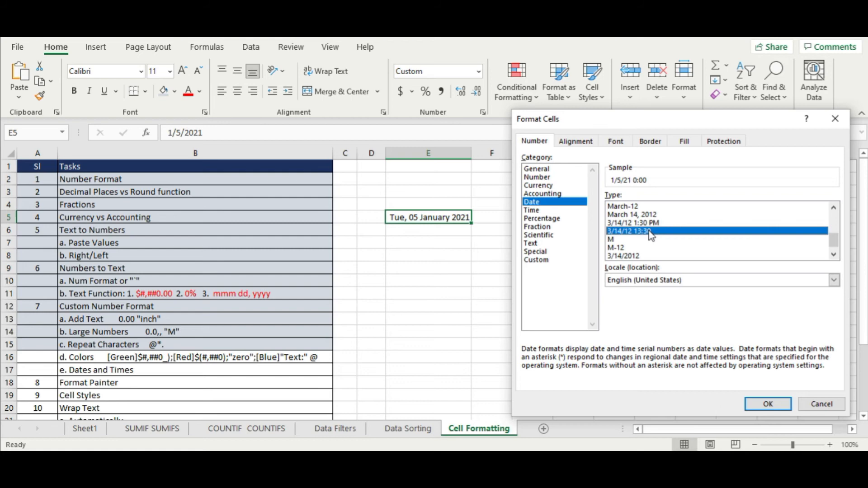
left_click(542, 261)
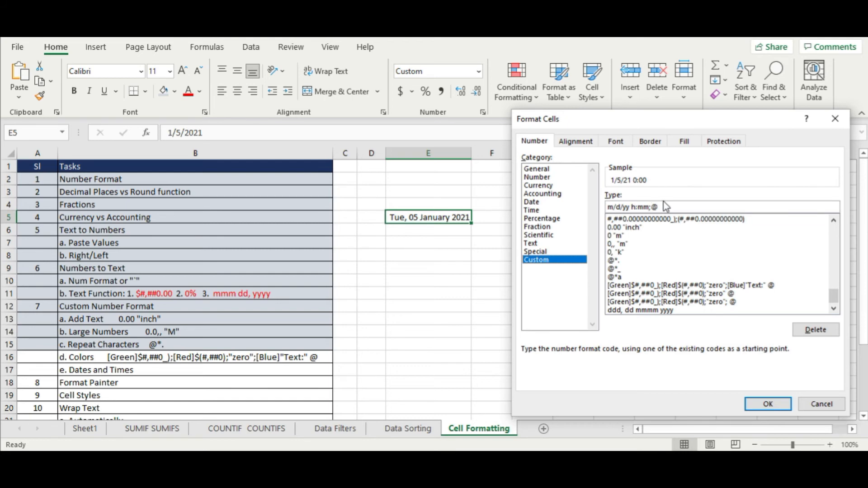
- Edit the 12-hour date-time code to dddd, dd mmm yyy h:mm AM/PM;@ and apply it to E5
left_click(553, 204)
left_click(679, 248)
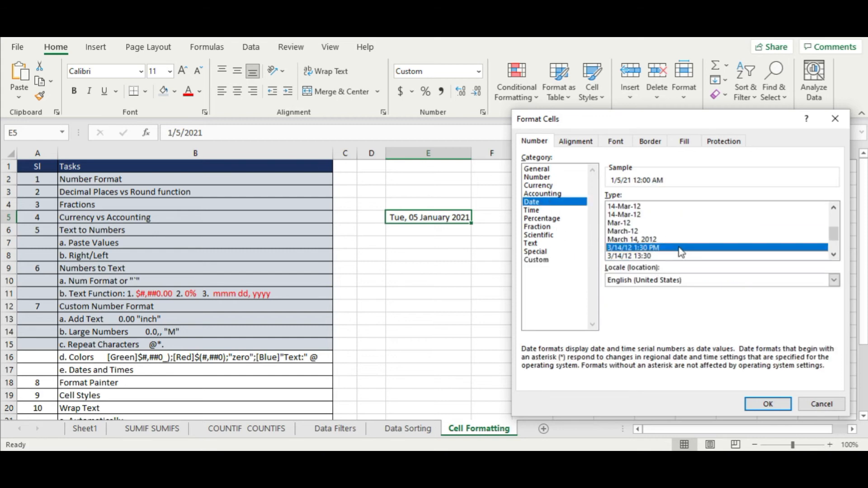
left_click(535, 262)
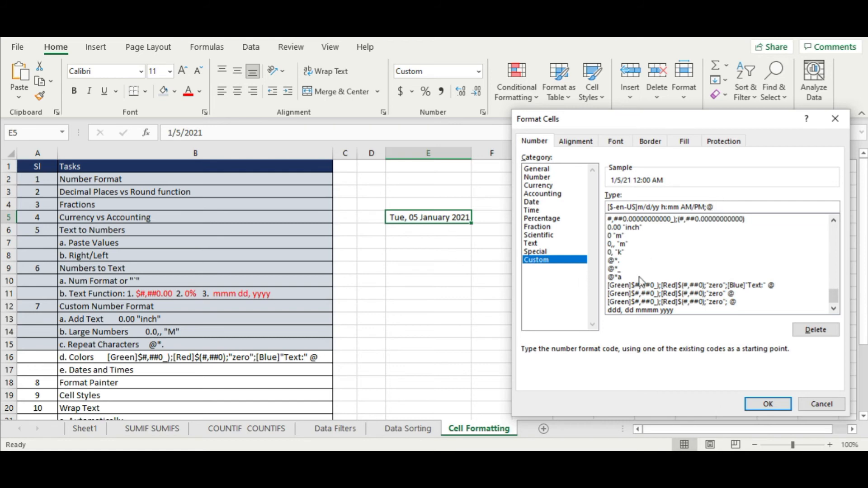
left_click(644, 207)
type("mm")
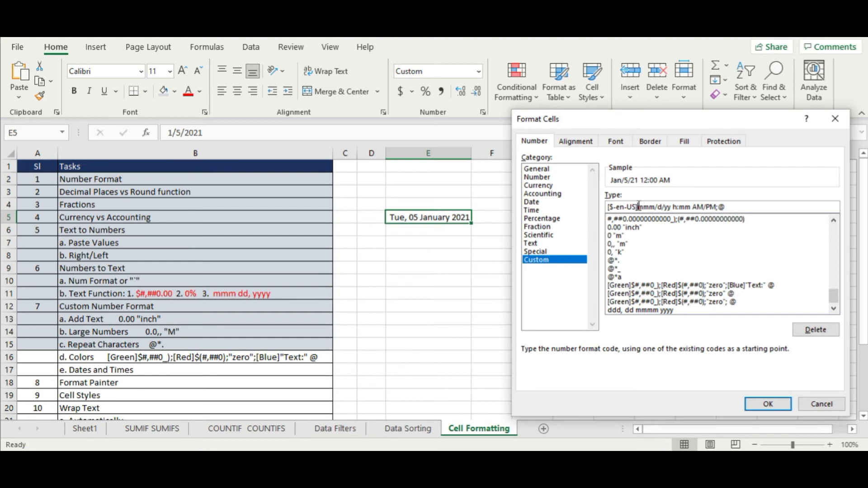
left_click_drag(638, 207, 546, 207)
key("Delete")
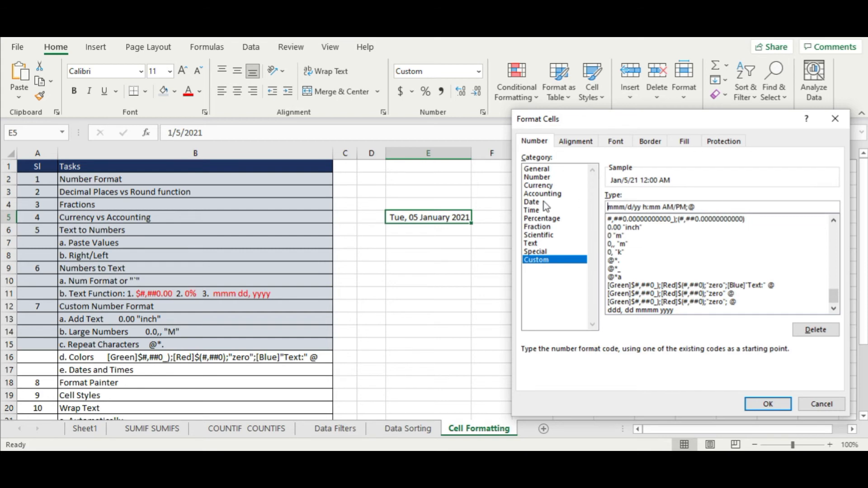
type("dddd")
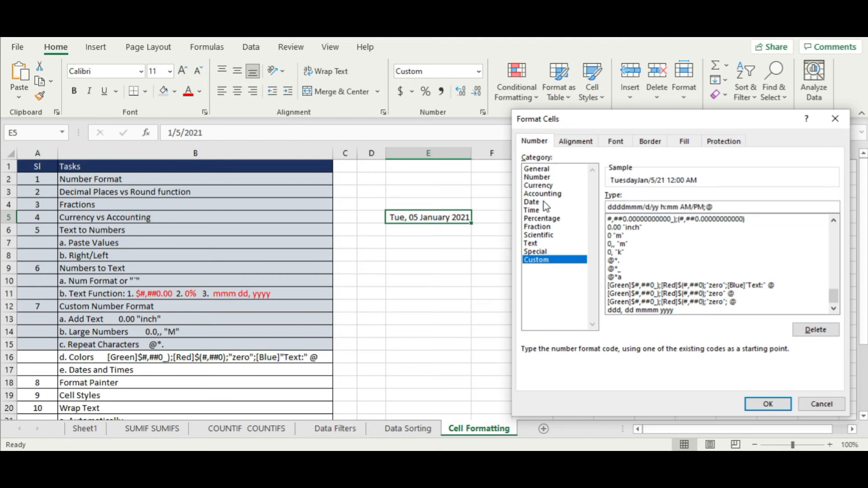
type(", ")
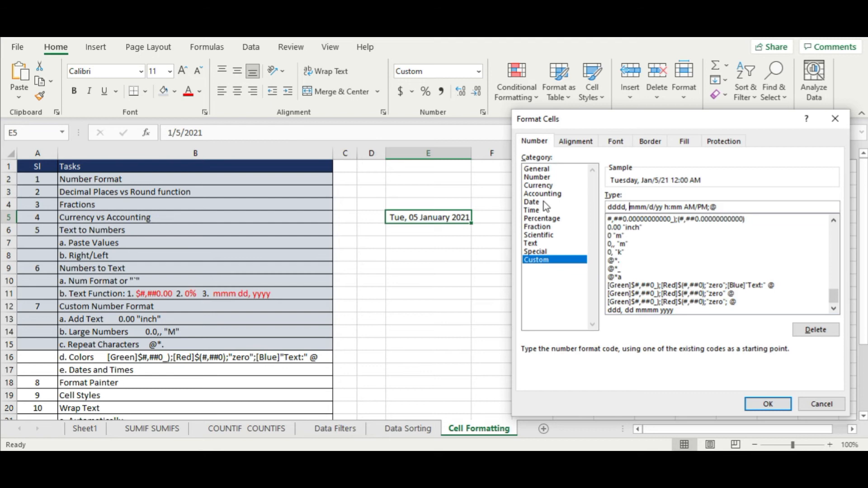
type("dd")
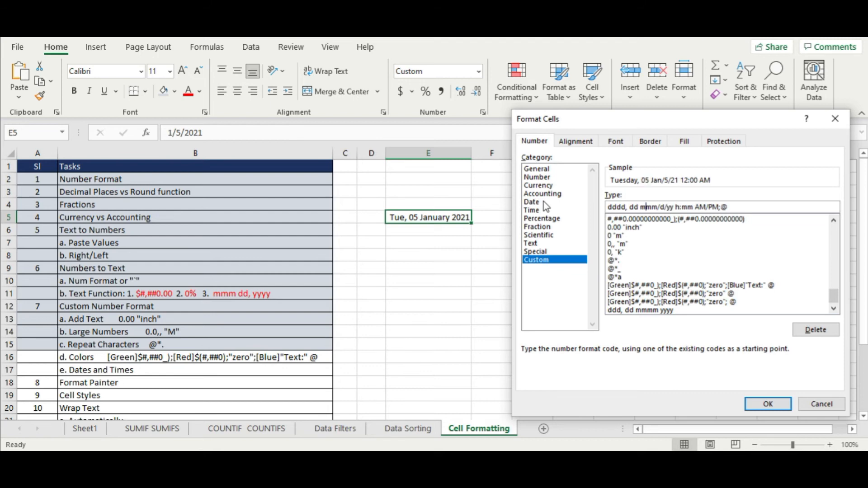
key("BackSpace")
key("BackSpace")
key("BackSpace")
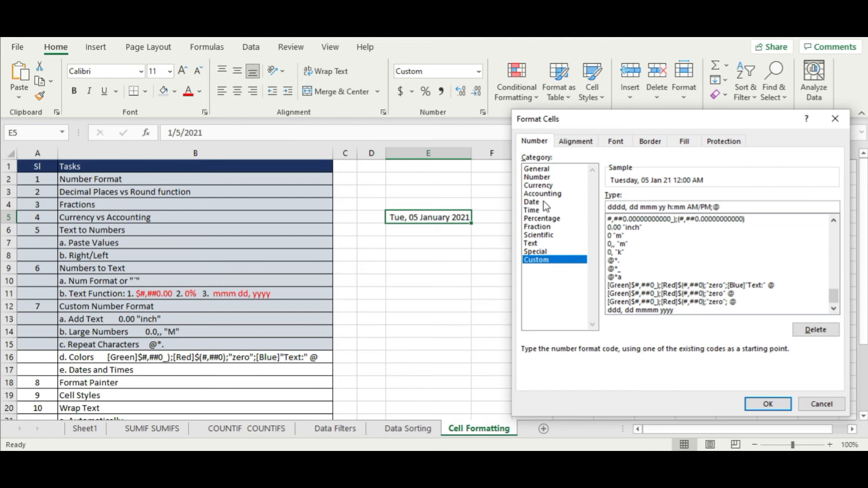
type("yy")
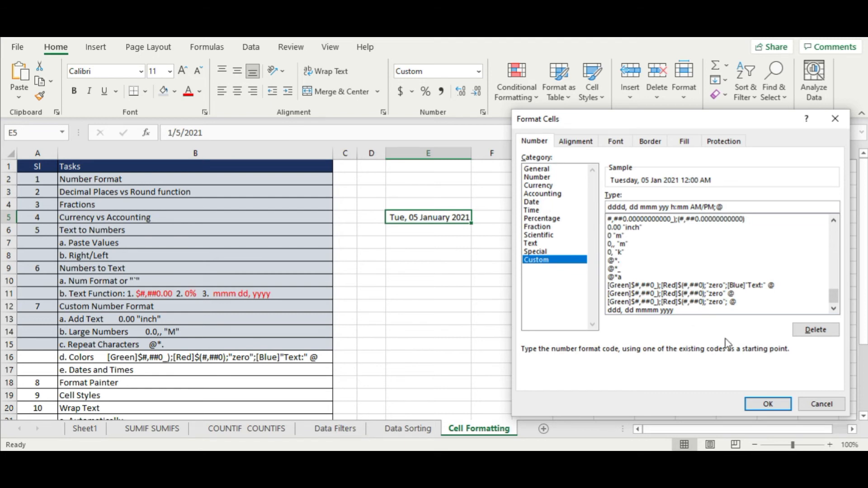
left_click(768, 404)
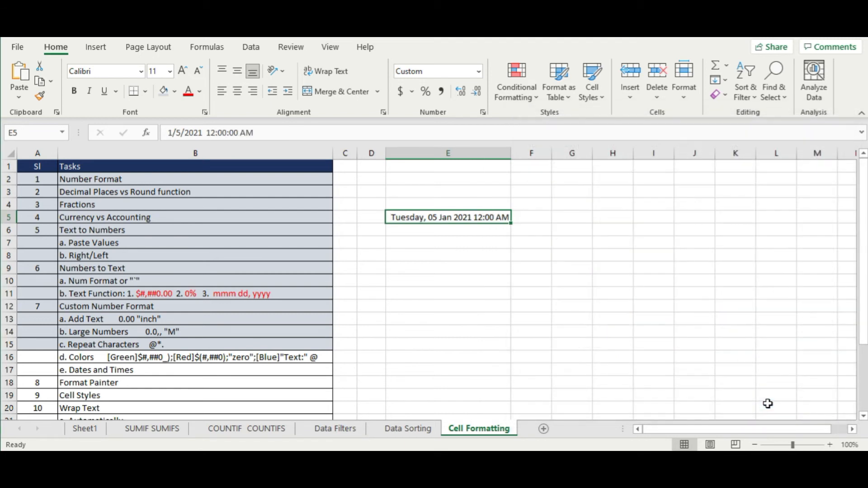
left_click(508, 310)
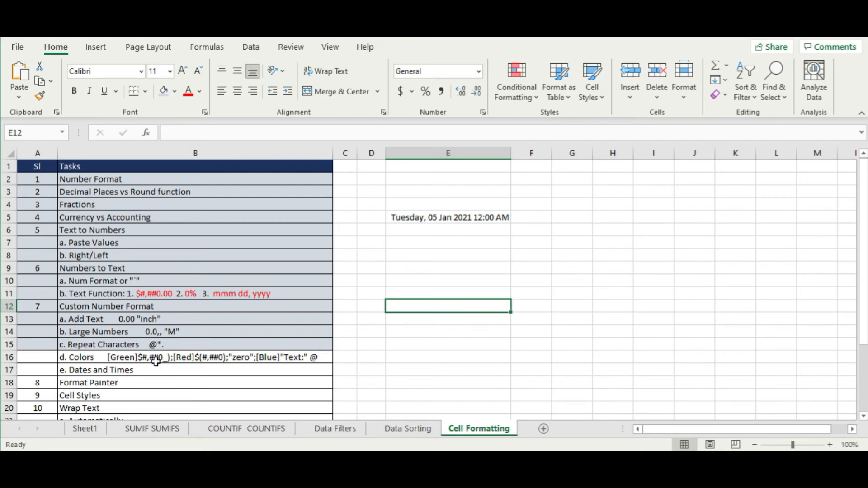
- Give the Colors and Dates and Times rows (A16:B17) a darker grey fill
left_click_drag(156, 361, 156, 367)
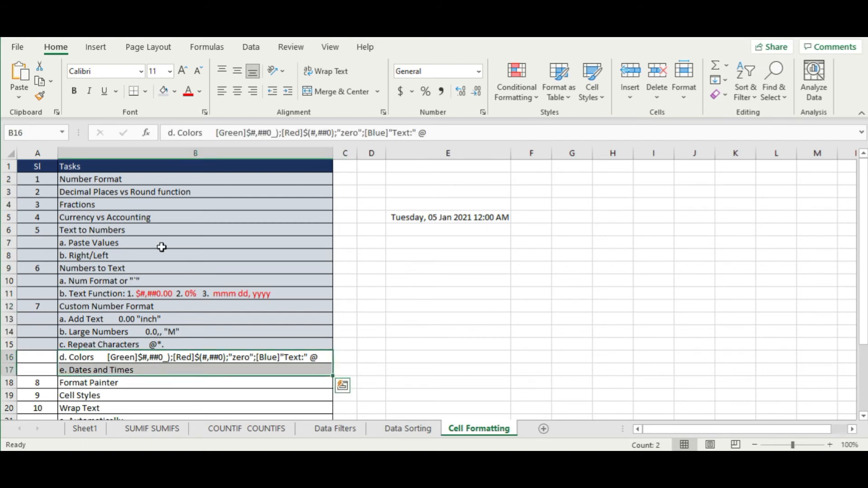
left_click_drag(48, 357, 100, 369)
left_click(164, 91)
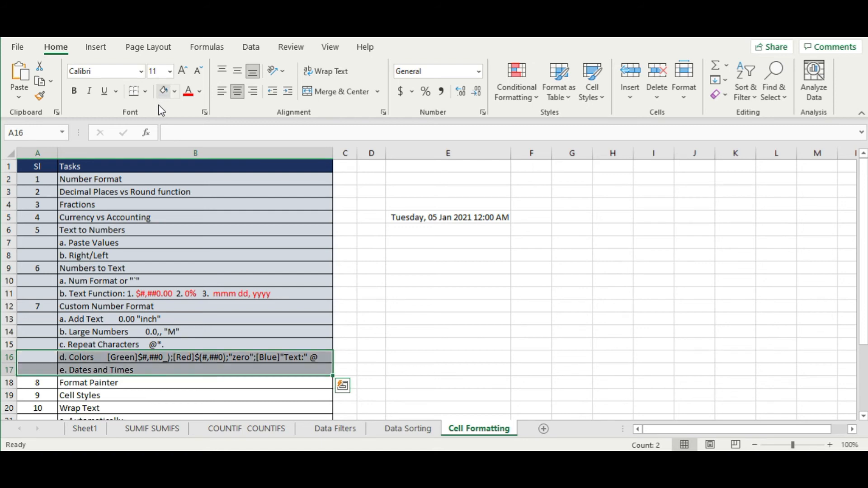
left_click(543, 302)
- Delete columns E through J, removing the formatted date example
left_click_drag(863, 218, 863, 257)
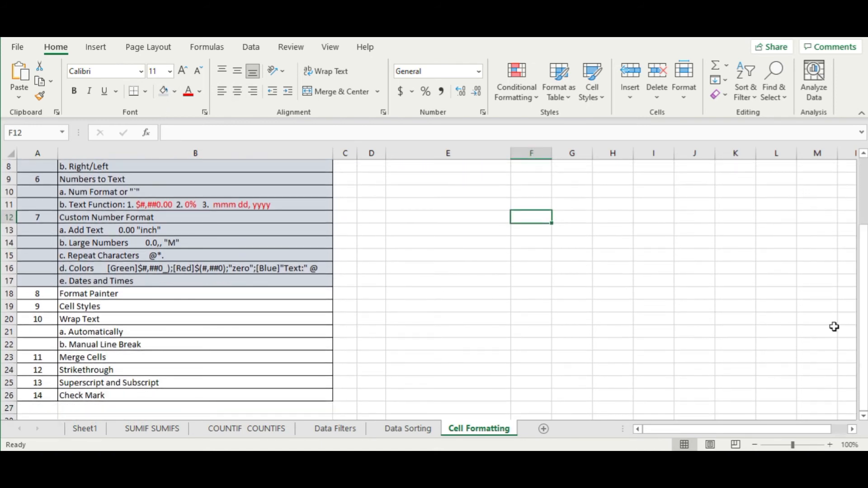
left_click(426, 352)
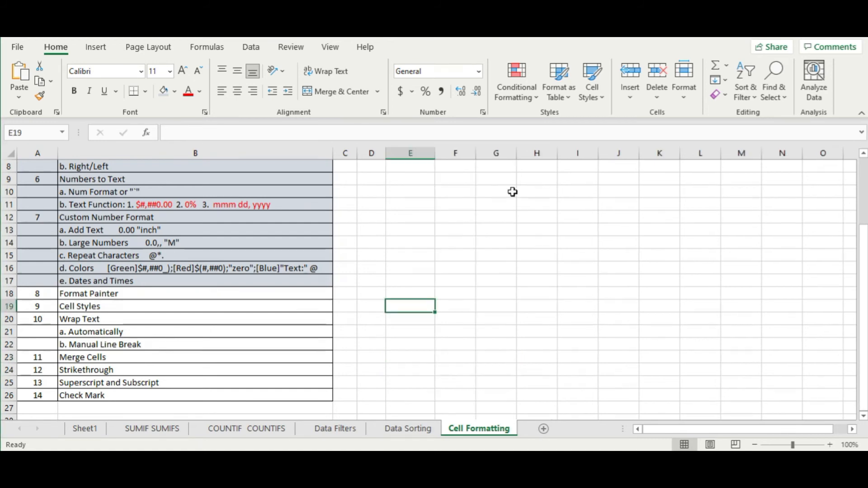
left_click(500, 203)
left_click_drag(434, 154, 591, 156)
left_click(404, 155)
right_click(593, 158)
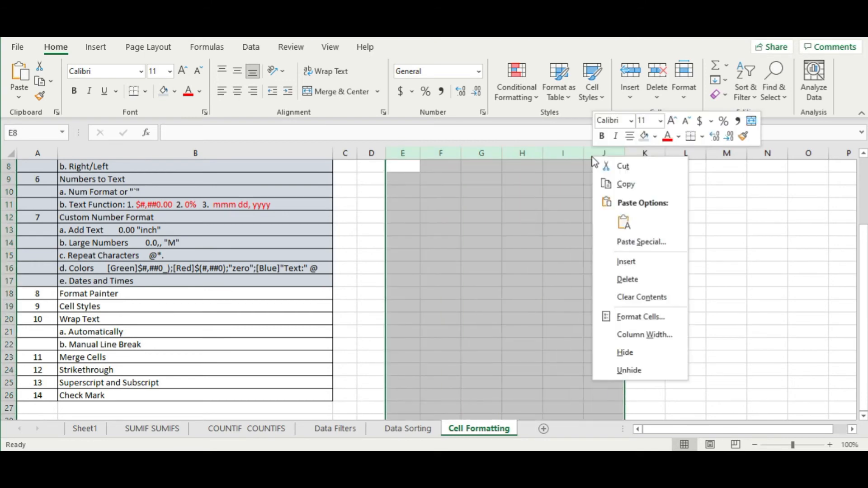
left_click(655, 285)
left_click(577, 299)
left_click(448, 258)
left_click(402, 189)
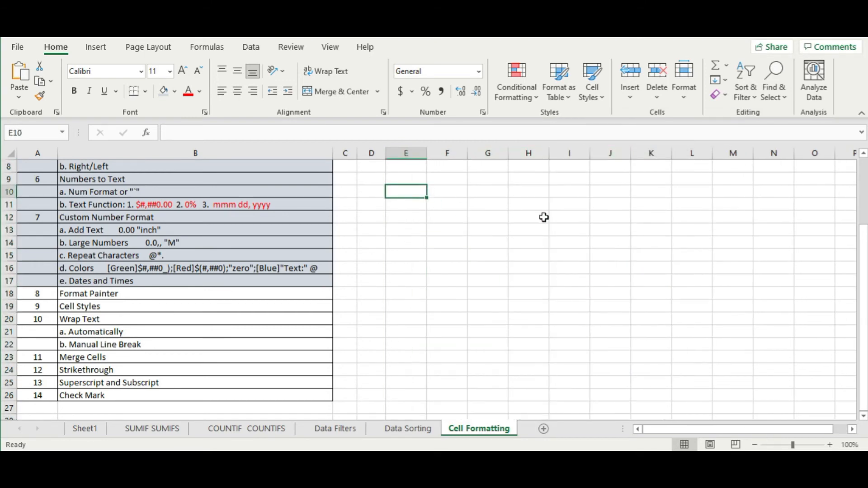
left_click(573, 282)
- Enter Sl. and Desc headers in E10:F10 with dark blue fill and white text
left_click(406, 191)
type("Sl.")
left_click(442, 190)
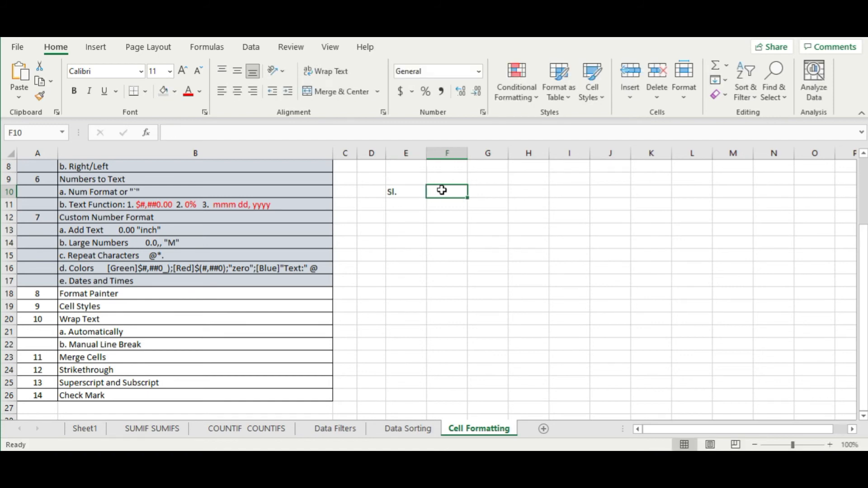
type("dec")
key("Return")
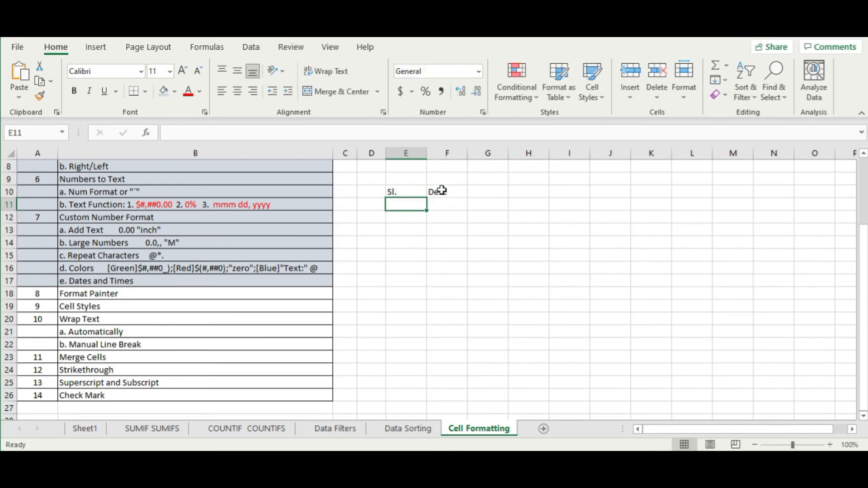
left_click_drag(407, 192, 446, 192)
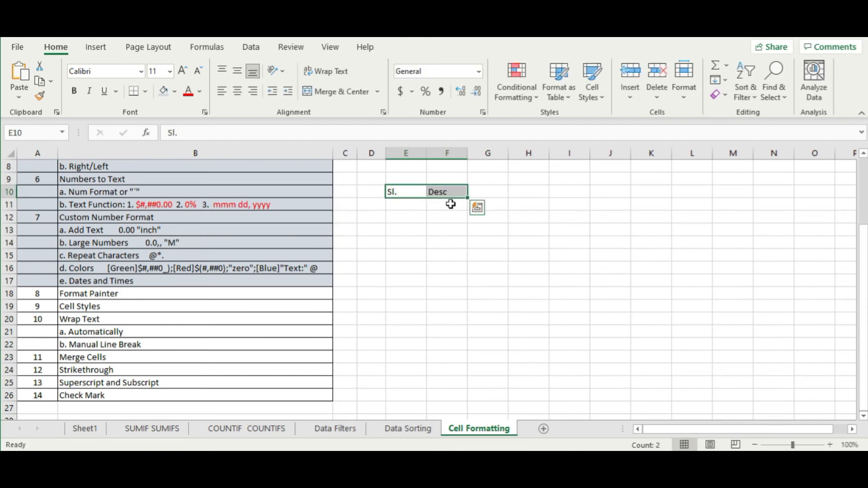
left_click(175, 91)
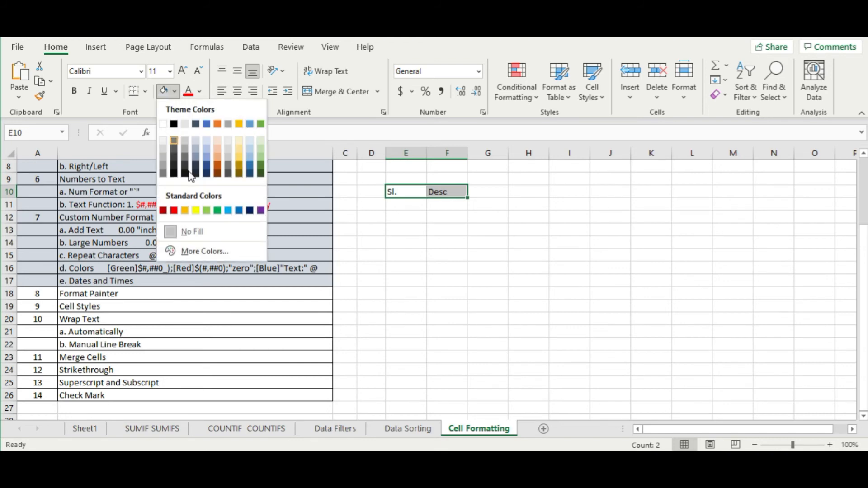
left_click(247, 174)
left_click(200, 91)
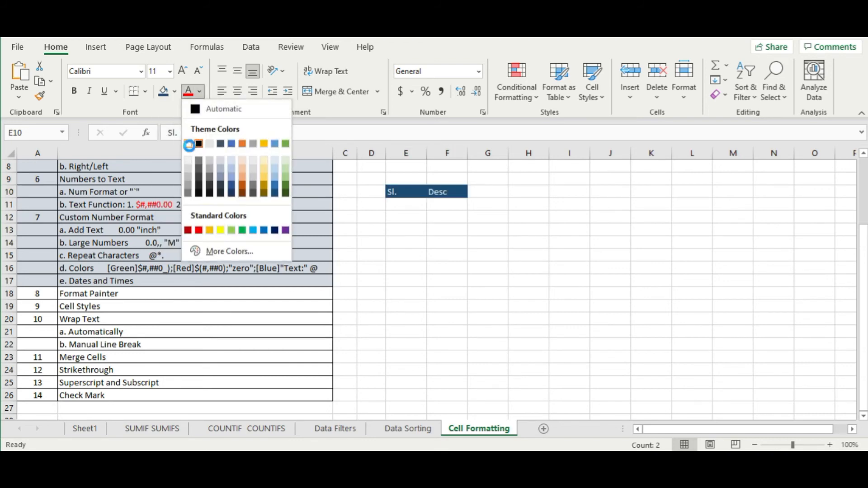
left_click(191, 144)
left_click(464, 267)
left_click(608, 213)
- Enter Sl. #2 and Desc#2 in I10:J10, fixing the typo in I10
left_click(571, 194)
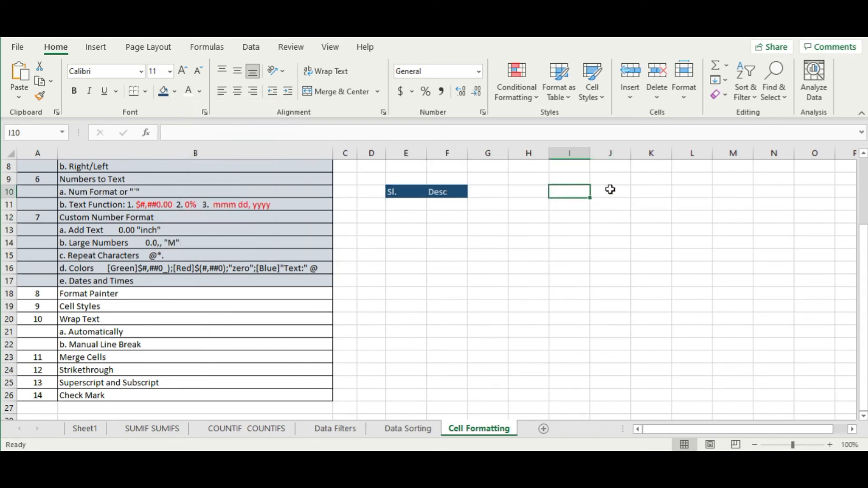
type("S")
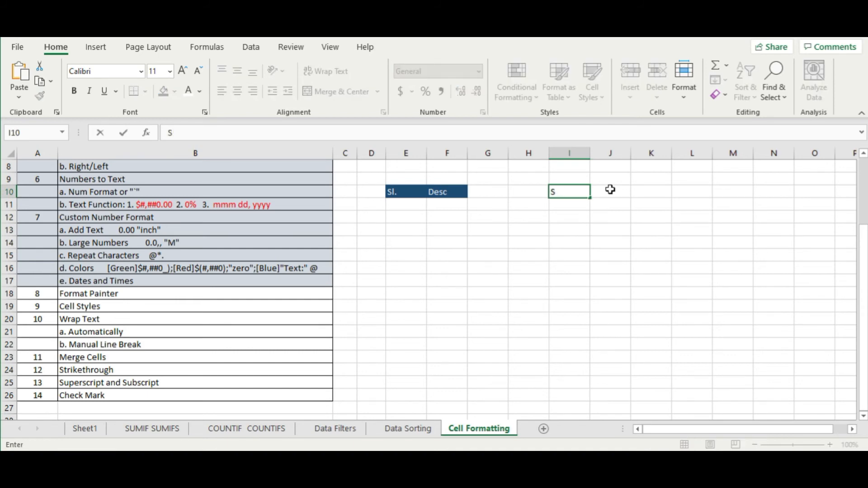
type("l2l.")
type(" #2")
left_click(611, 190)
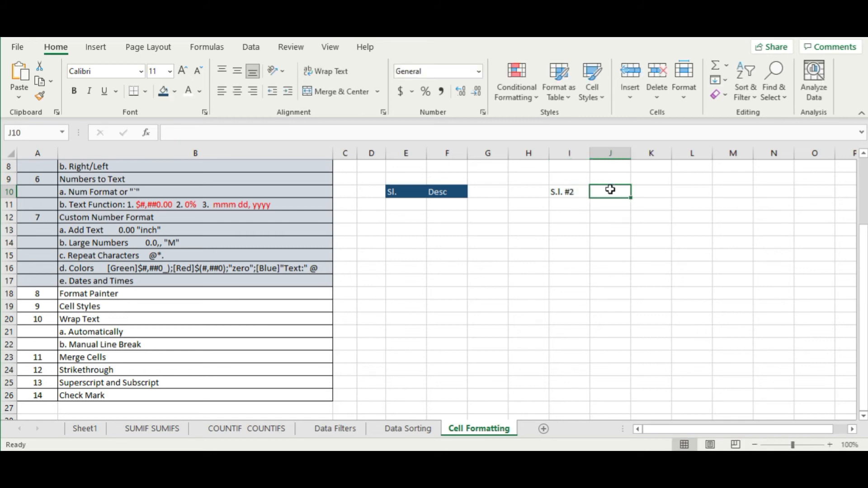
type("D")
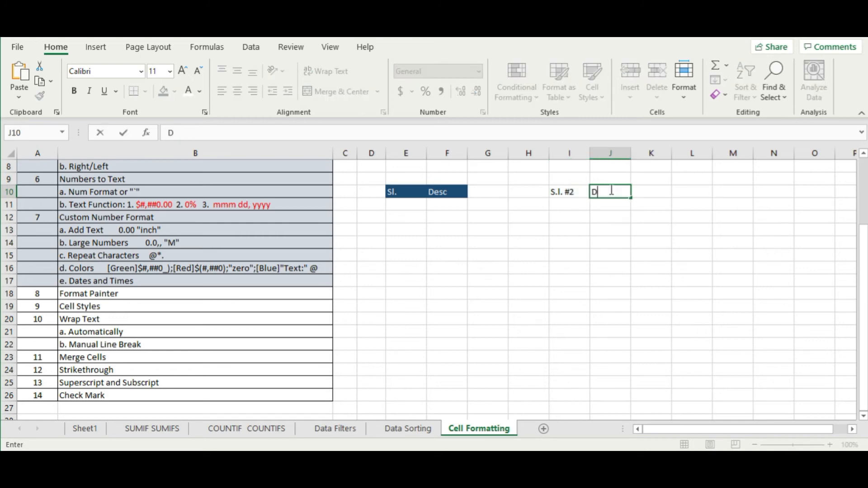
type("esc#2")
double_click(563, 192)
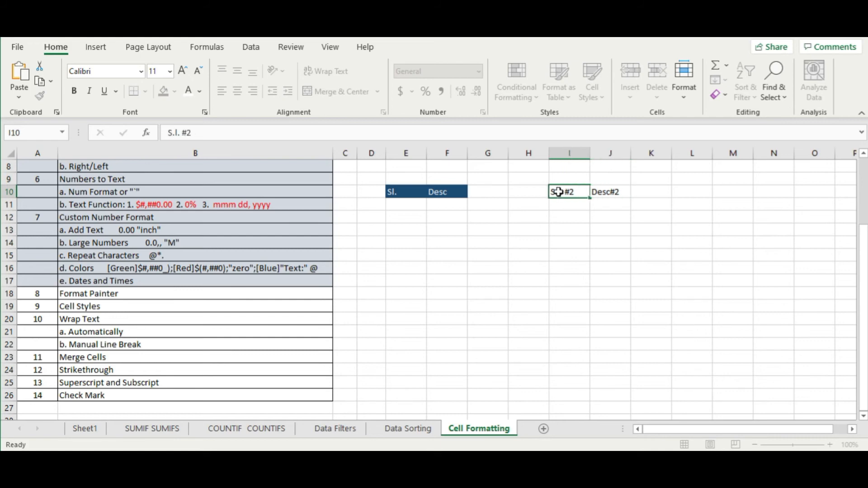
key("BackSpace")
key("Return")
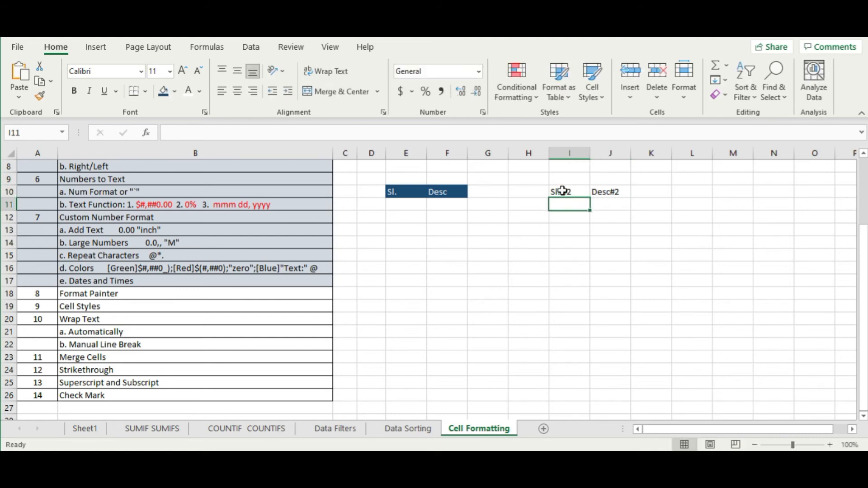
left_click(616, 180)
left_click(640, 239)
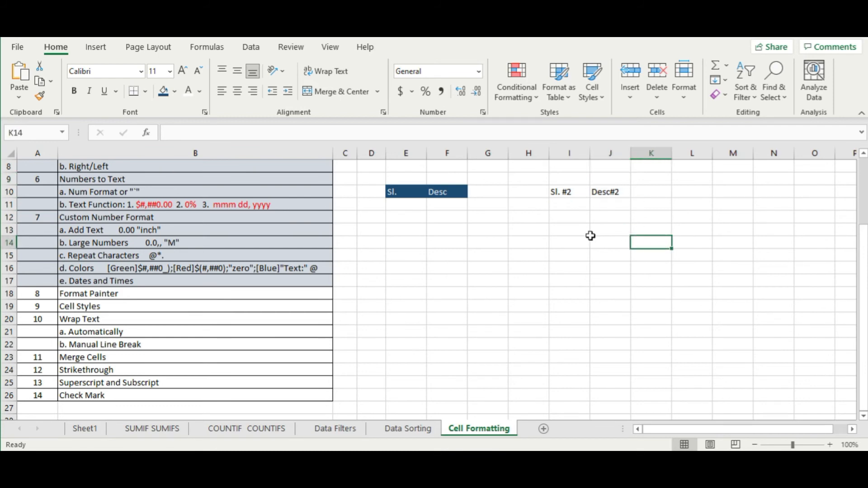
- Try Format Painter from E10 onto I10, undo it, and cancel the copy marquee with Esc
left_click(490, 264)
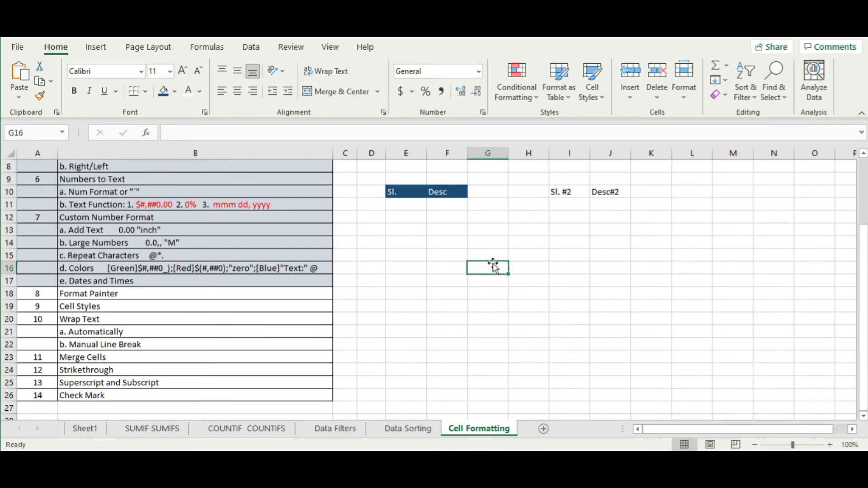
left_click(408, 197)
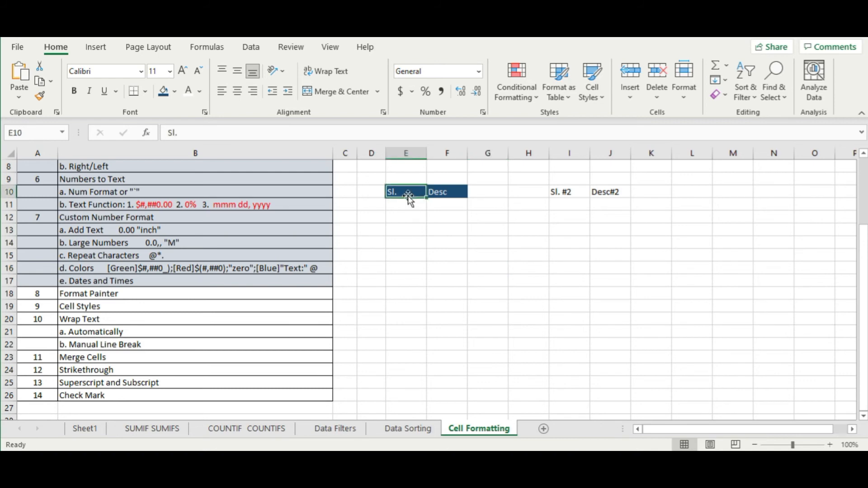
left_click(572, 192)
left_click(622, 191)
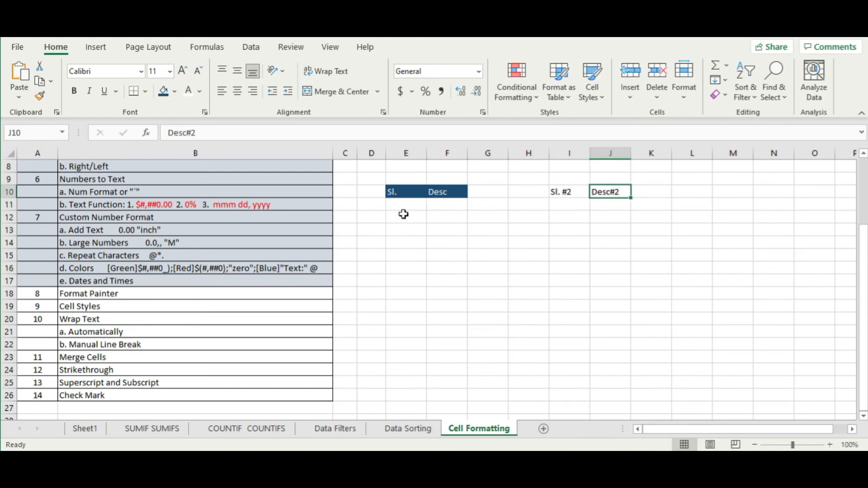
left_click(404, 191)
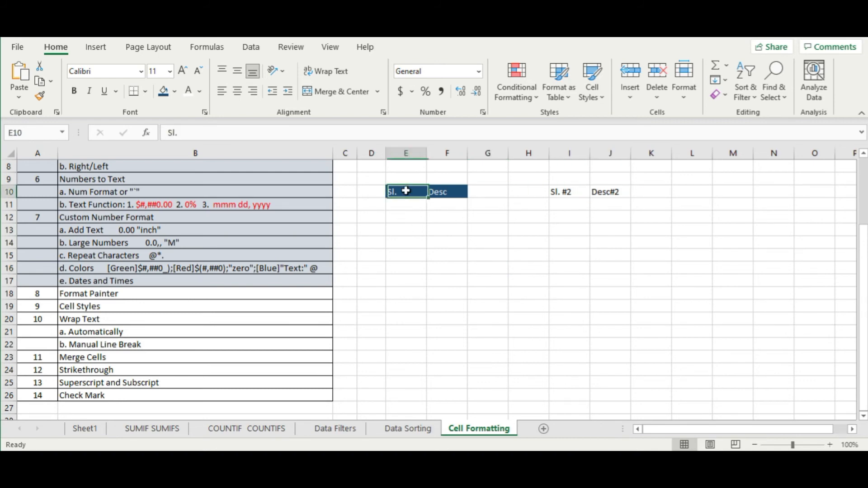
left_click(41, 97)
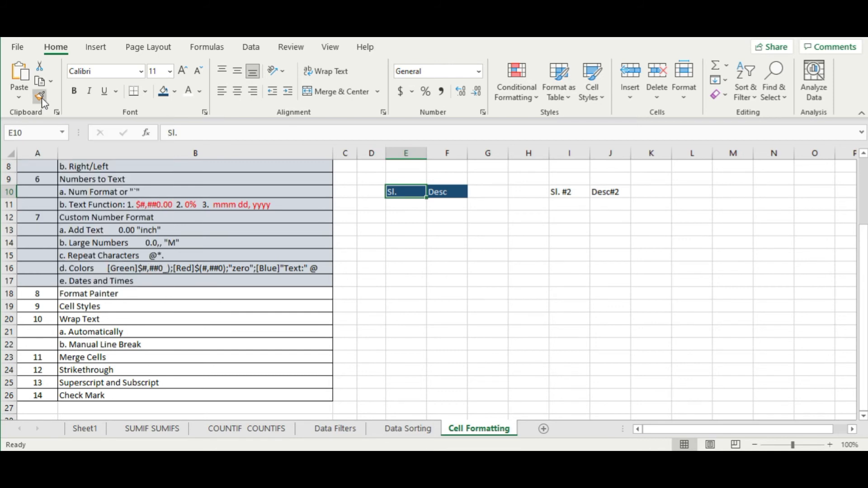
left_click(580, 193)
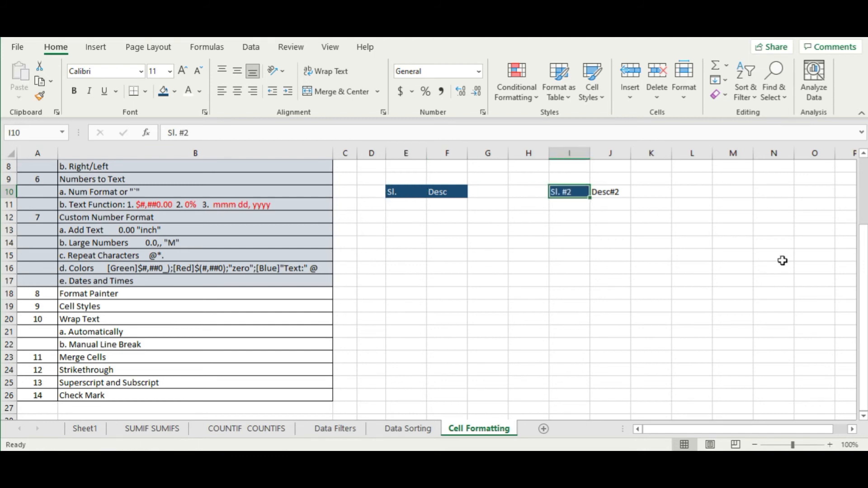
key("ctrl+z")
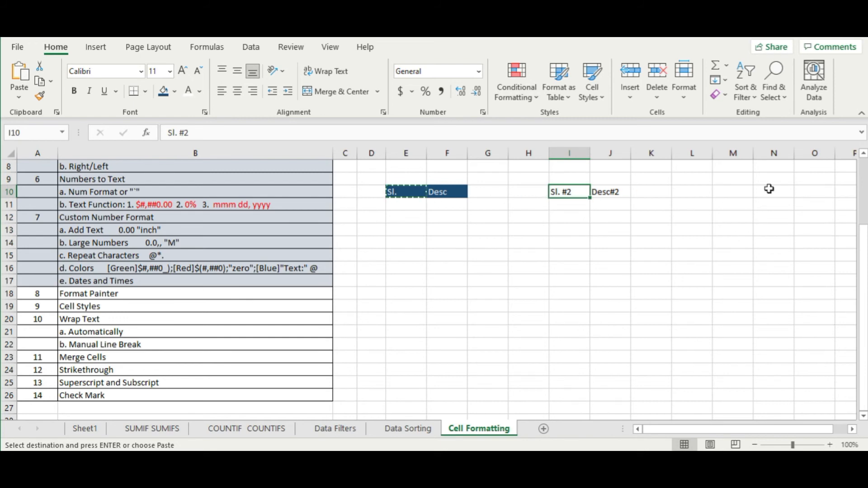
key("Left")
key("Left")
key("Left")
key("Left")
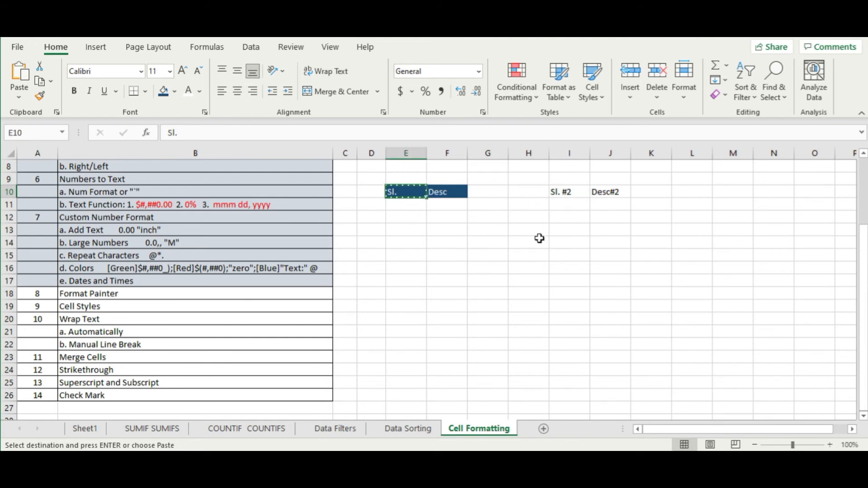
key("Escape")
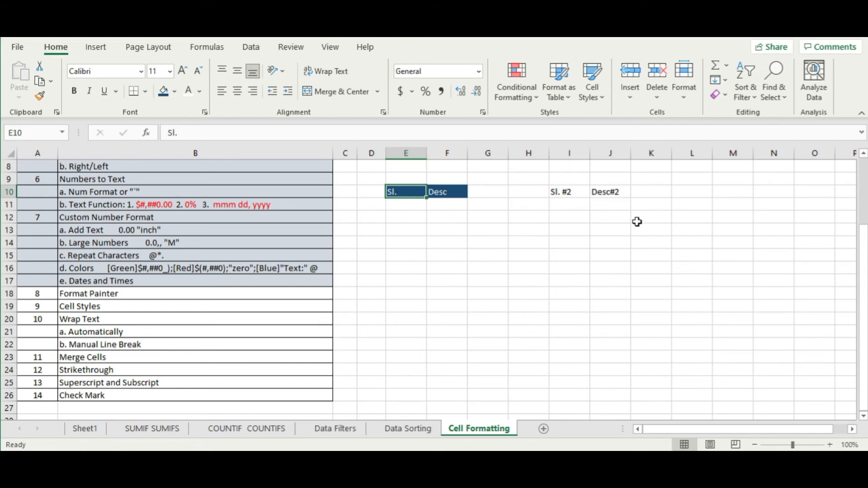
- Paint the dark-blue header format from E10 across I10:N10 using a locked Format Painter
left_click(42, 99)
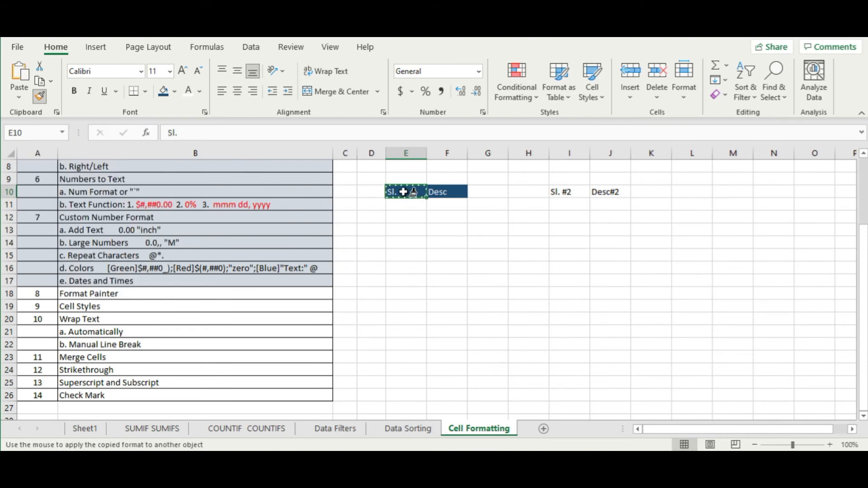
left_click(565, 190)
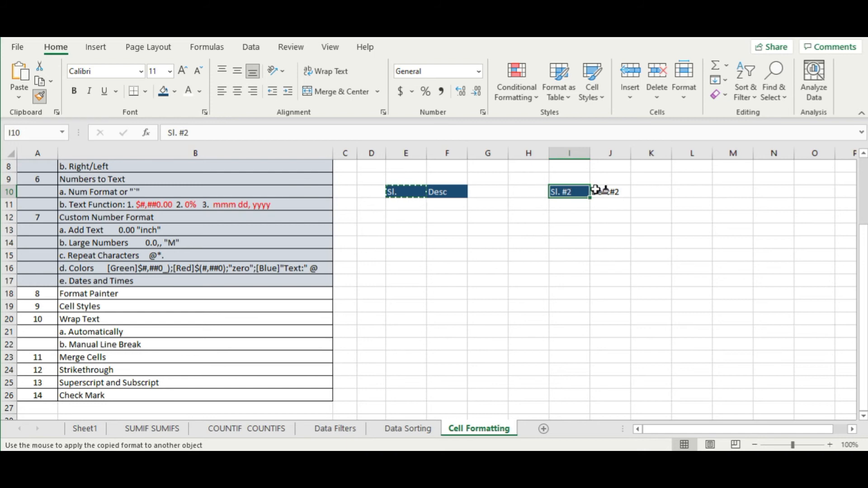
left_click(604, 191)
left_click(642, 192)
left_click(692, 194)
left_click(737, 192)
left_click(775, 192)
- Paint the dark-blue format onto scattered cells such as L15, H19, F13, K19:K20, then stop painting
left_click(692, 256)
left_click(528, 306)
left_click(457, 233)
left_click(570, 204)
left_click_drag(652, 306, 652, 319)
left_click(569, 344)
left_click(488, 281)
left_click(569, 230)
left_click(602, 305)
left_click(520, 254)
left_click(608, 256)
left_click(584, 319)
left_click(521, 294)
left_click(611, 217)
left_click(733, 255)
left_click(733, 332)
left_click(570, 370)
left_click(447, 319)
left_click(488, 217)
left_click(528, 205)
left_click(692, 281)
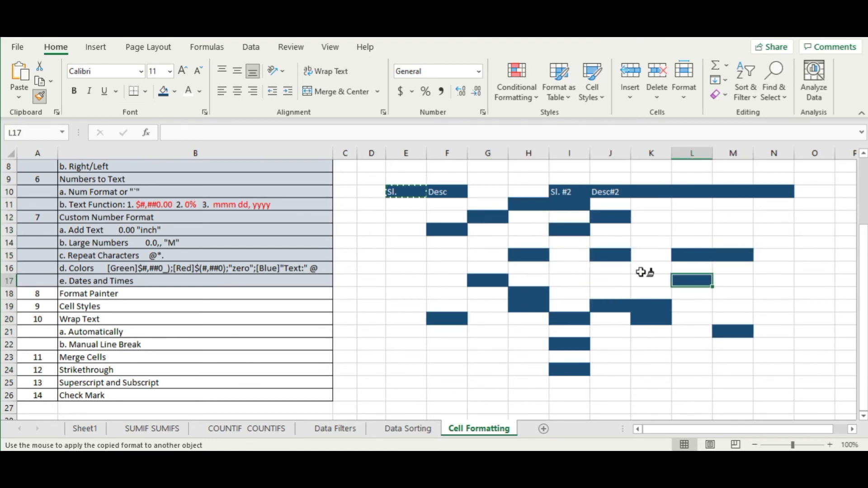
left_click(651, 243)
left_click(692, 204)
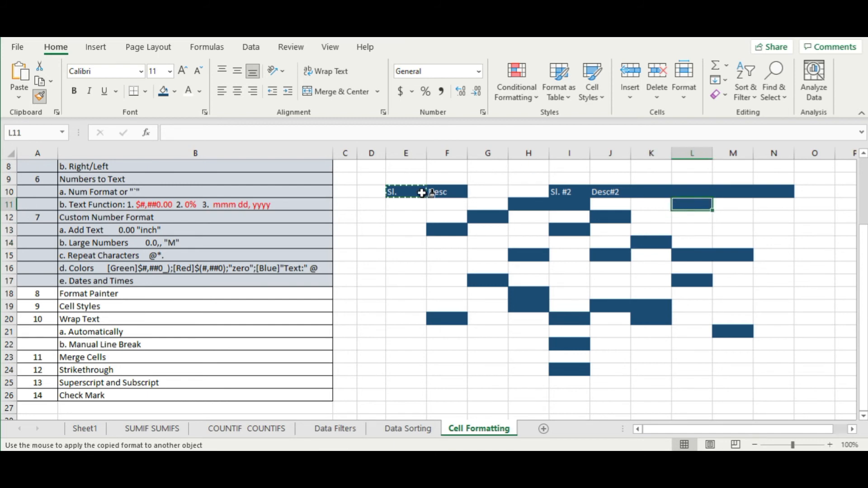
key("Escape")
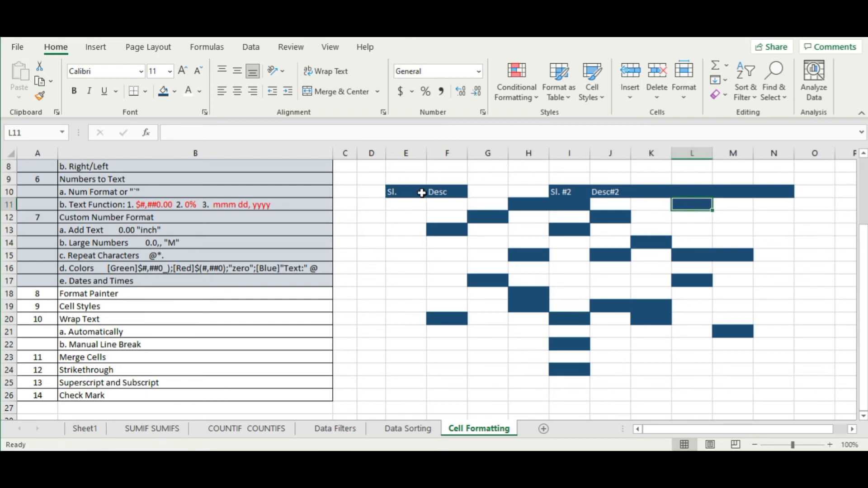
left_click_drag(422, 193, 792, 384)
- Clear E10:N25's text and fills, reset font colour to Automatic, and remove any fill from D9:O26
key("Delete")
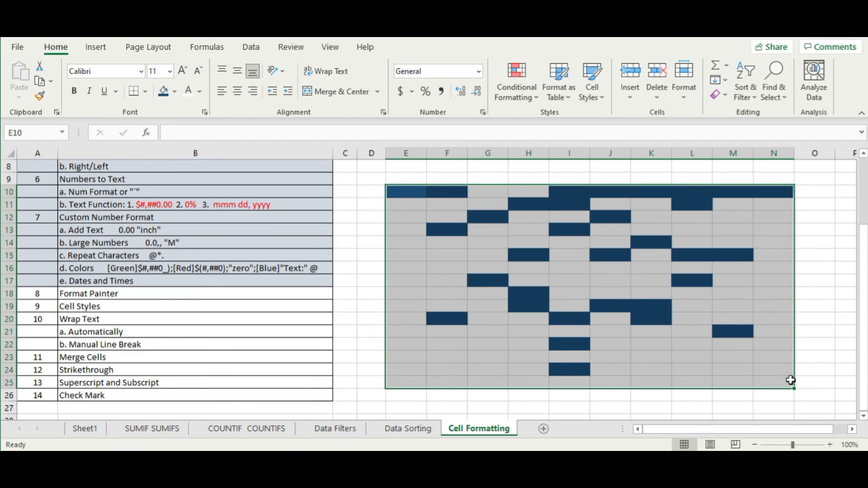
left_click(176, 96)
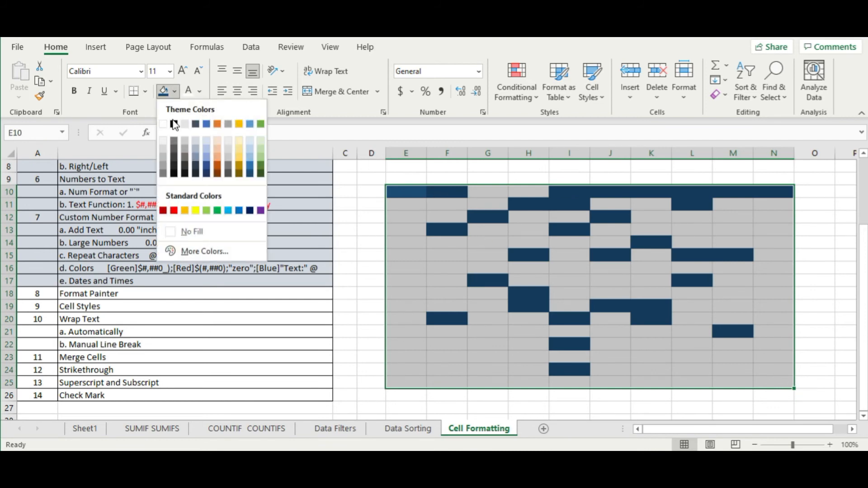
left_click(187, 231)
left_click(200, 91)
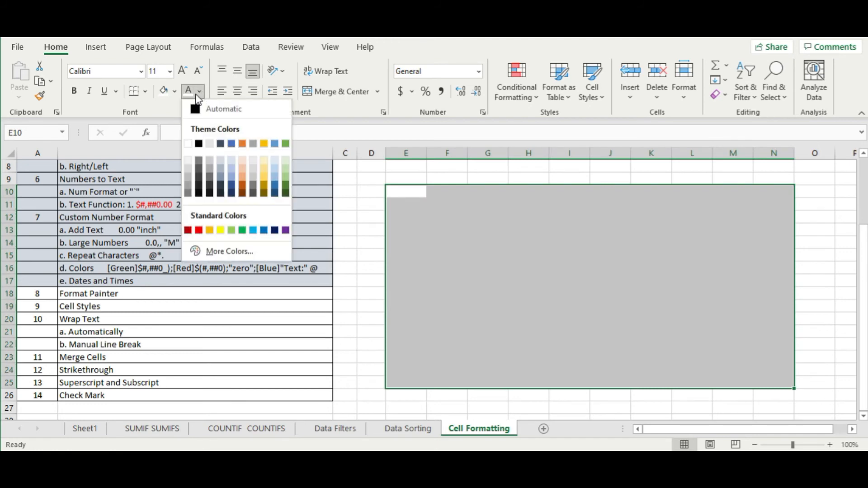
left_click(195, 110)
left_click(561, 278)
left_click_drag(382, 181, 807, 390)
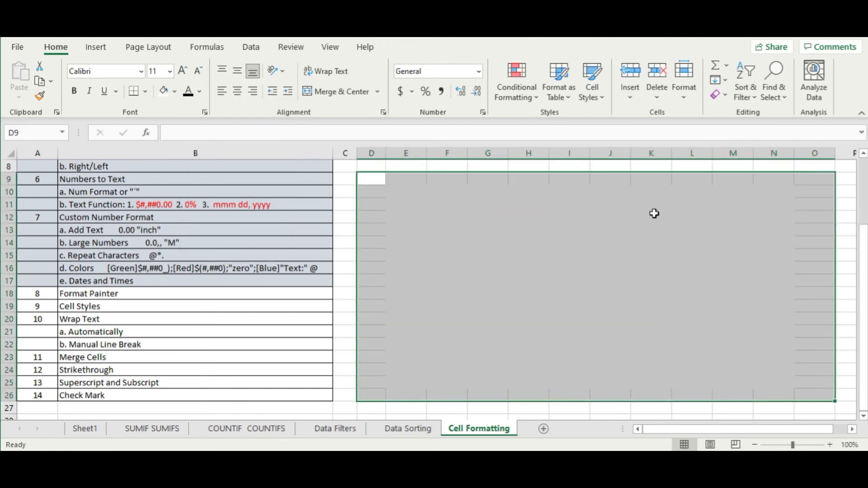
left_click(175, 91)
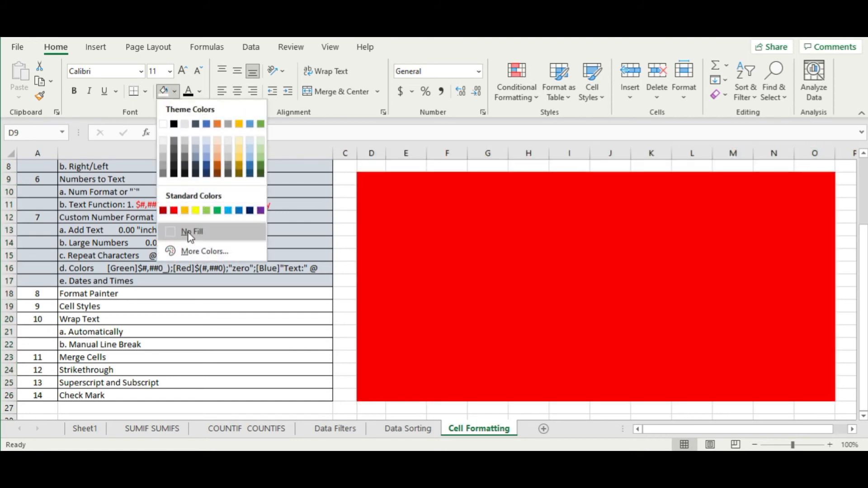
left_click(186, 231)
left_click(516, 262)
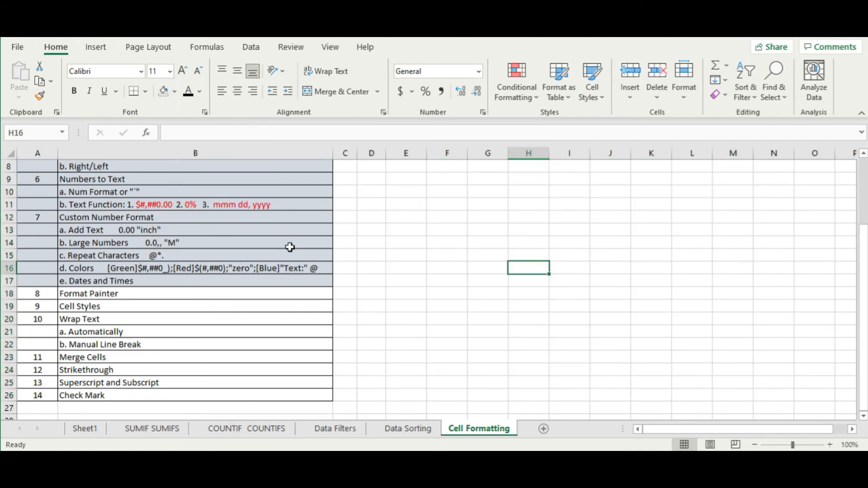
key("ctrl+a")
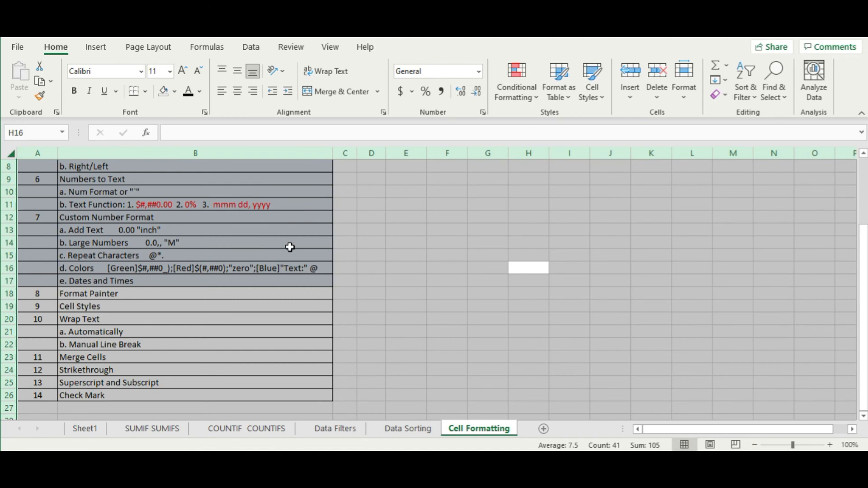
left_click(290, 247)
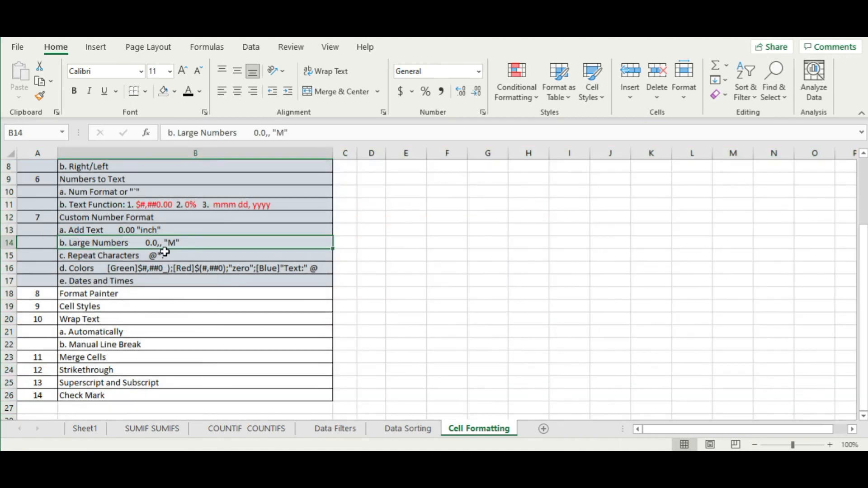
- Shade the Format Painter row cells A18:B18 light blue-grey
left_click_drag(48, 289, 113, 294)
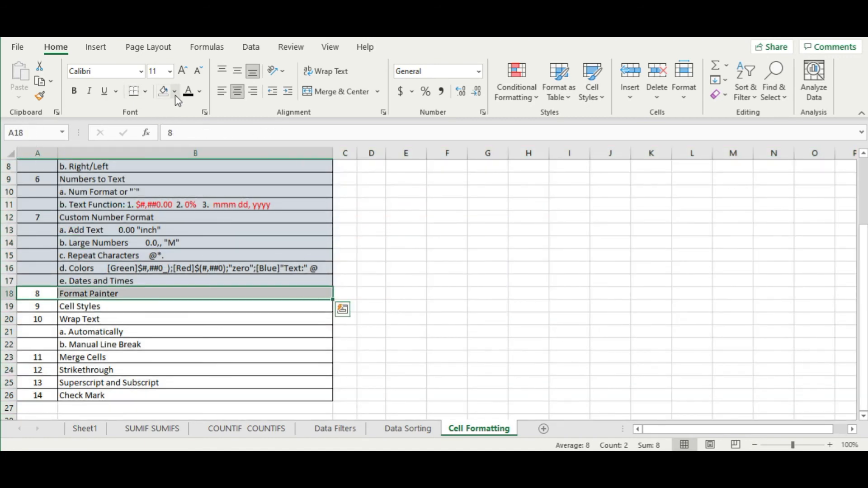
left_click(175, 92)
left_click(202, 141)
- Enter the headers 'sl.' in E10 and 'Desc' in F10
left_click(512, 242)
left_click(81, 306)
left_click(616, 246)
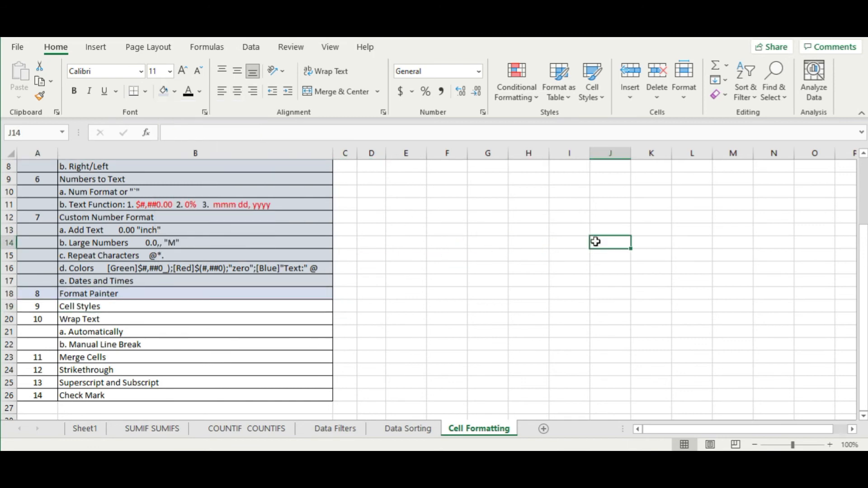
left_click(414, 194)
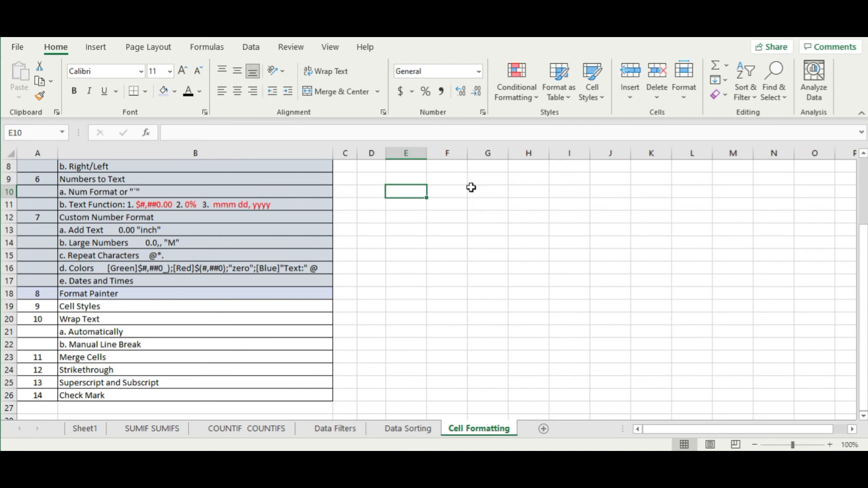
type("sl.")
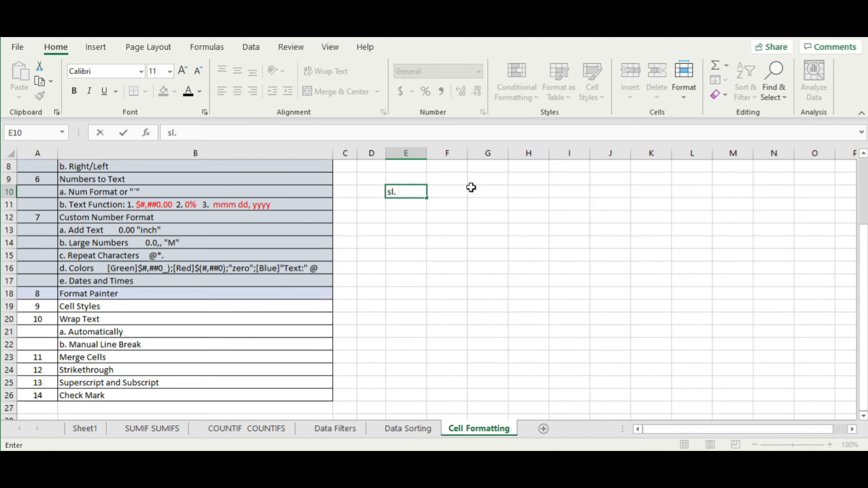
key("Tab")
type("Desc")
key("Tab")
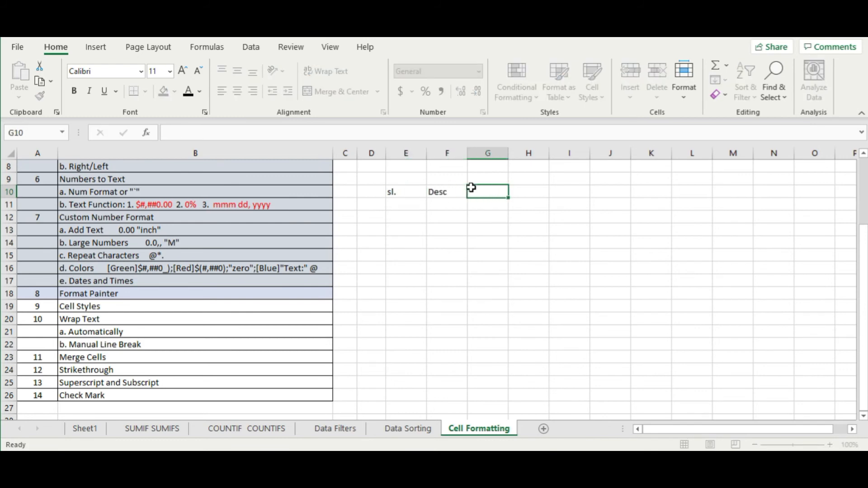
- Apply the Accent1 cell style to E10:F10
left_click_drag(417, 190, 438, 189)
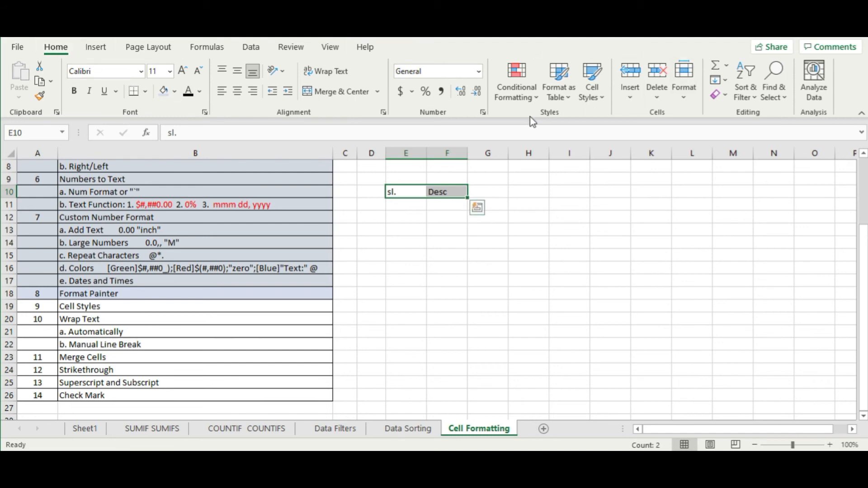
left_click(605, 101)
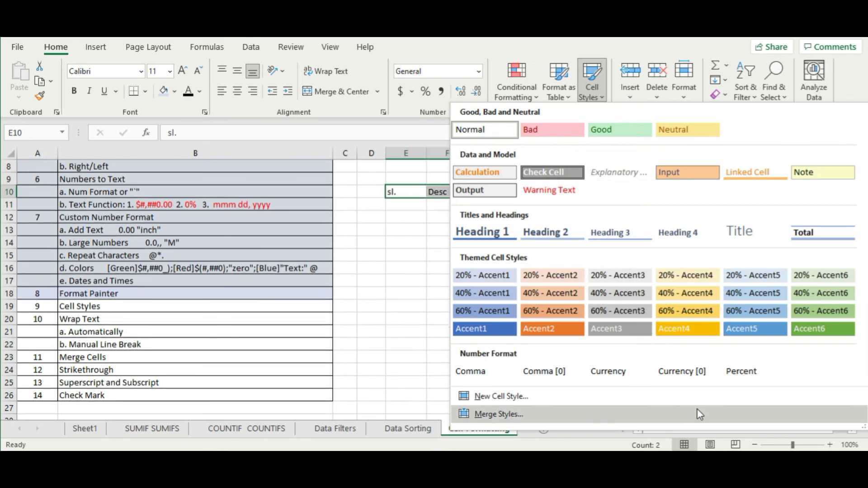
left_click(492, 329)
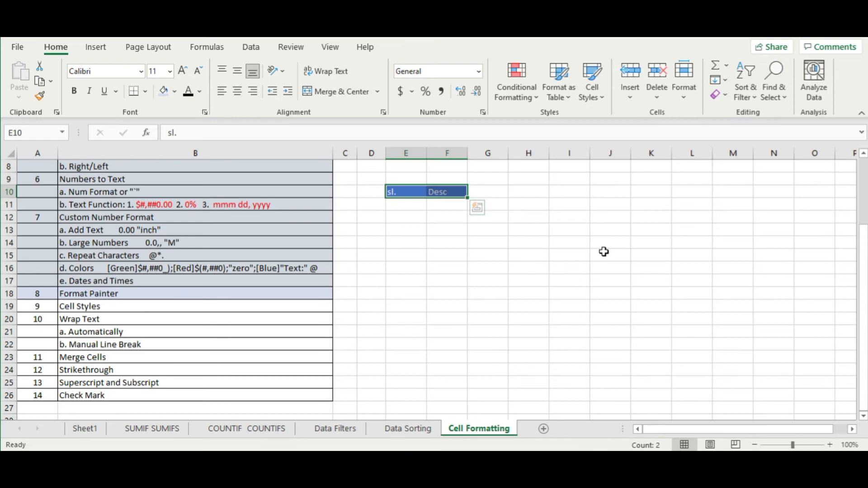
- Start a new cell style named 'new style' with a bold, 72-point font
left_click(601, 97)
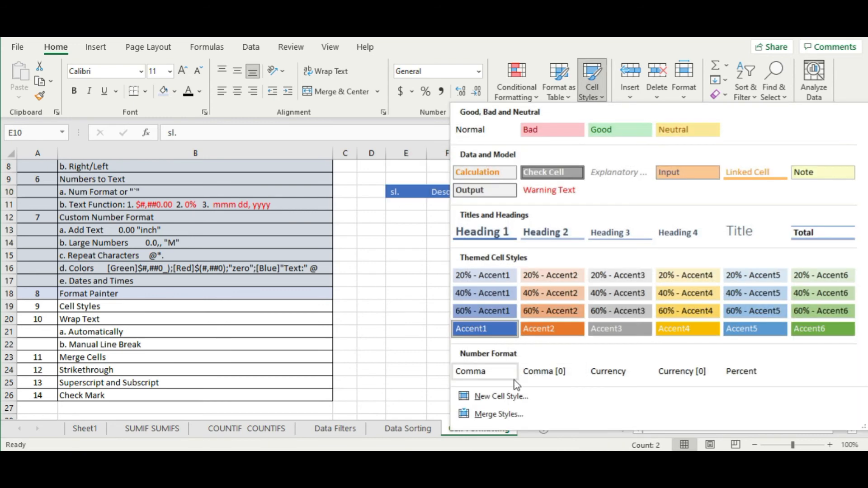
left_click(517, 399)
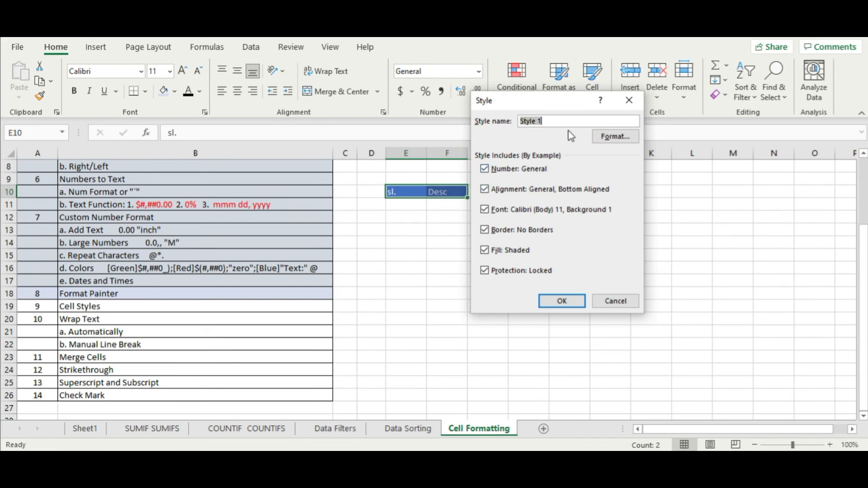
type("new s")
left_click(615, 137)
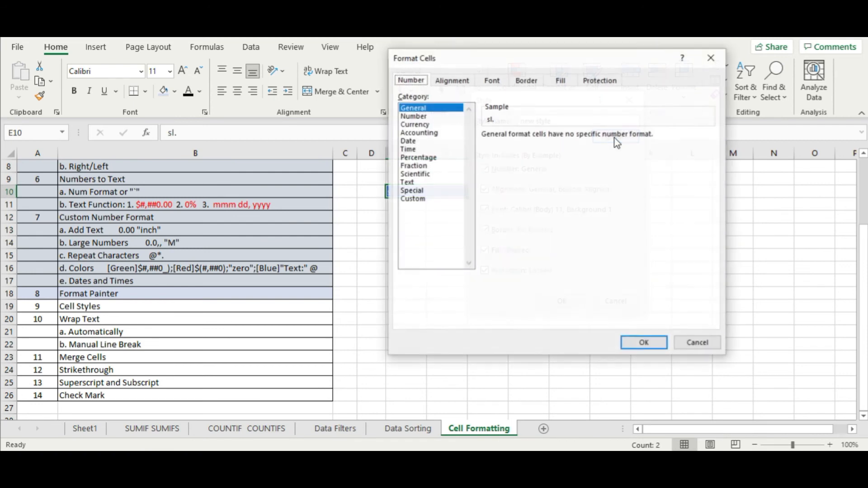
left_click(493, 83)
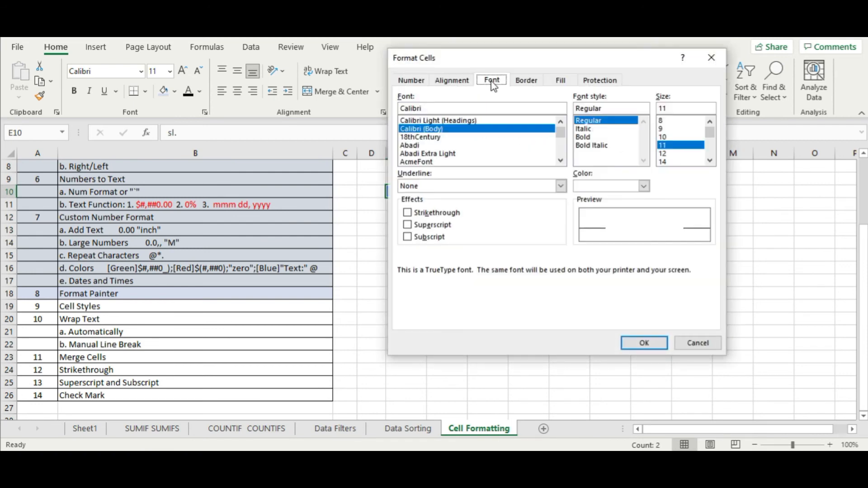
left_click(587, 137)
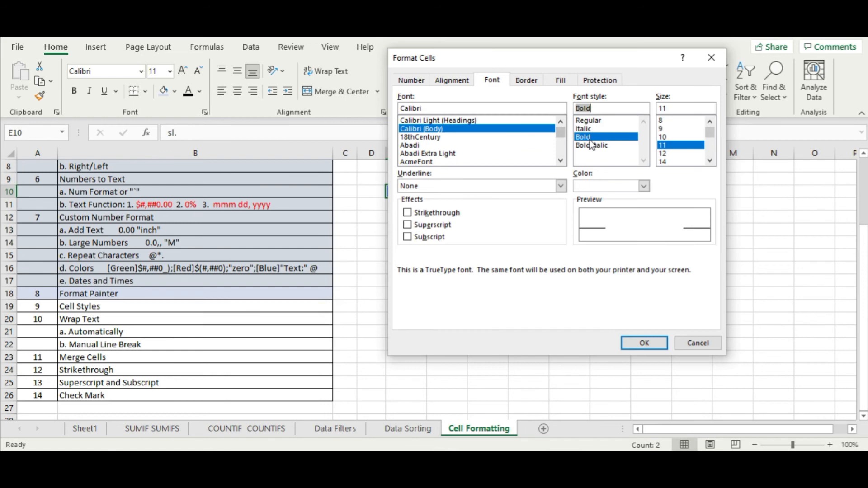
scroll(676, 163, "down", 3)
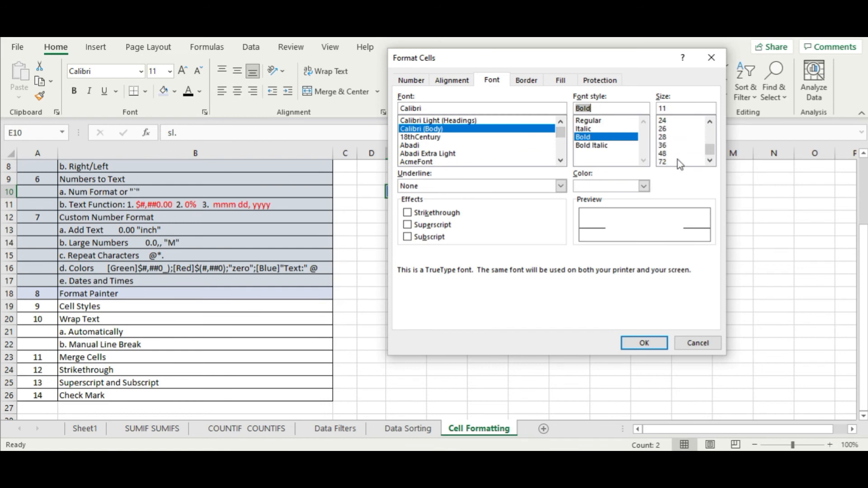
left_click(679, 162)
- Give the style thick solid top, left, right and bottom borders
left_click(530, 82)
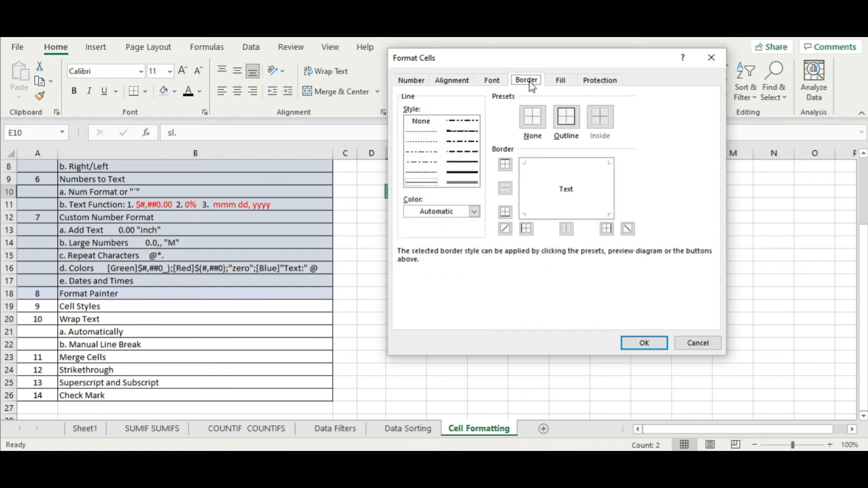
left_click(475, 172)
left_click(554, 165)
left_click(528, 197)
left_click(604, 199)
left_click(590, 213)
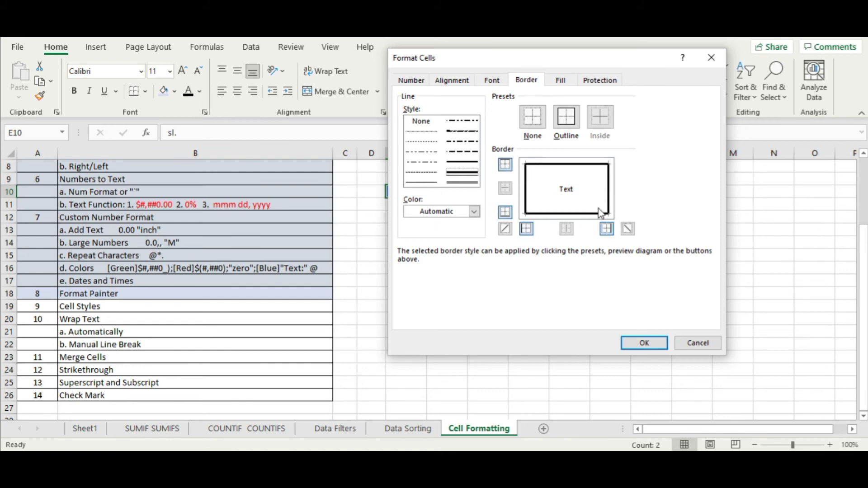
- Rotate the style's text orientation to 90 degrees and save the style
left_click(466, 84)
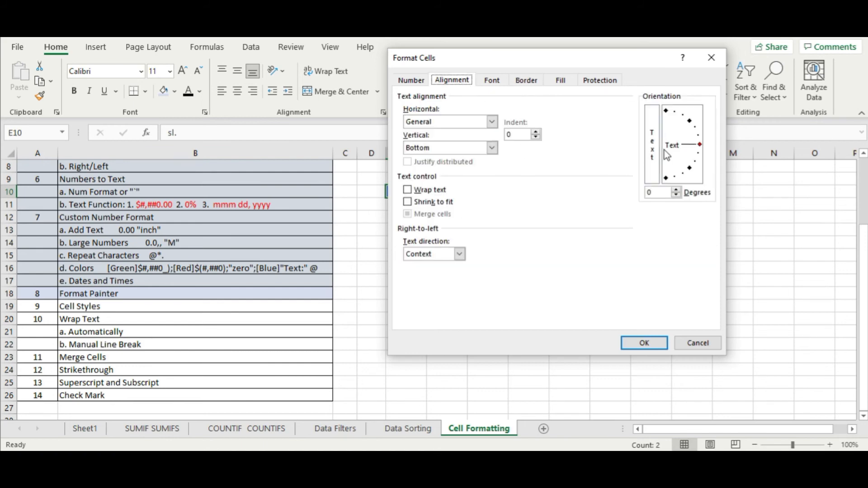
left_click(667, 111)
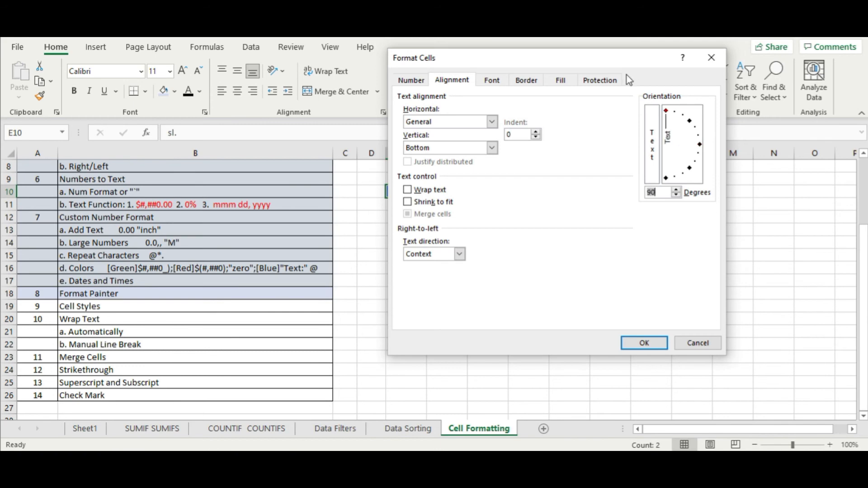
left_click(645, 344)
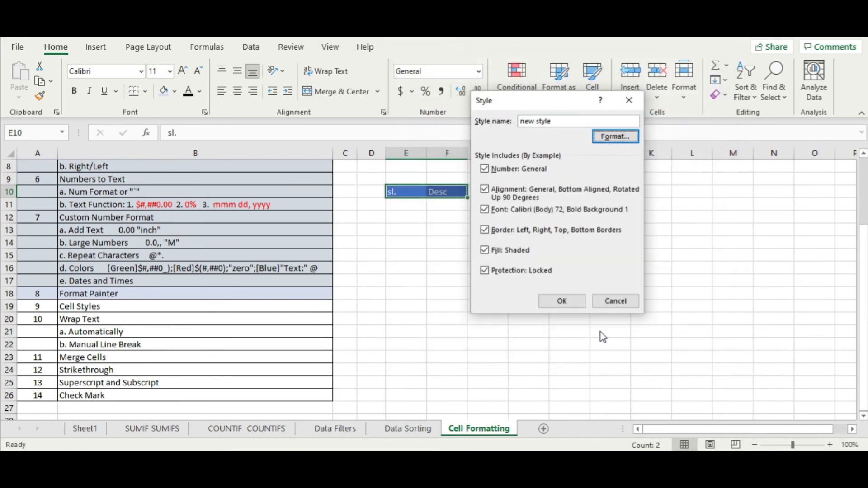
left_click(563, 302)
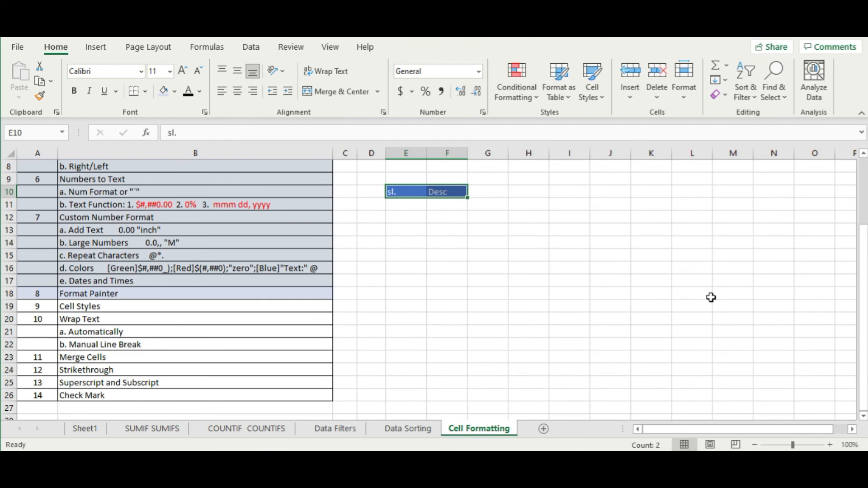
- Apply 'new style' to E10:F10 and widen columns E and F to show the large text
left_click(613, 308)
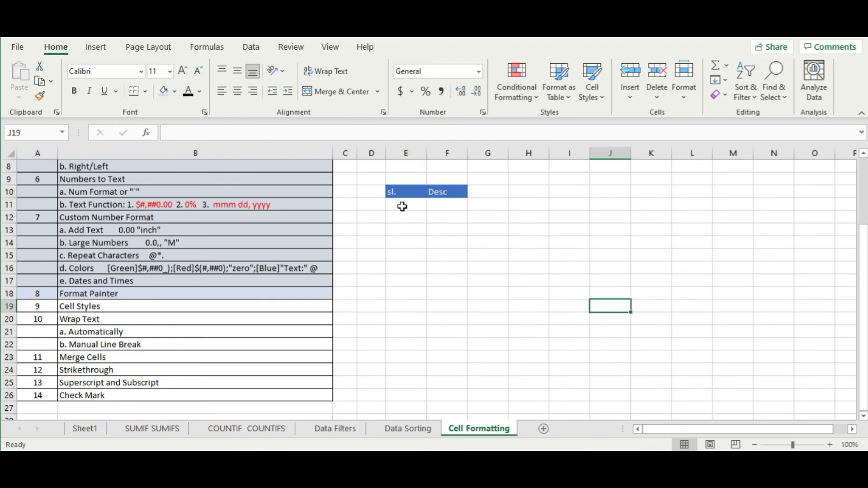
left_click_drag(408, 191, 456, 189)
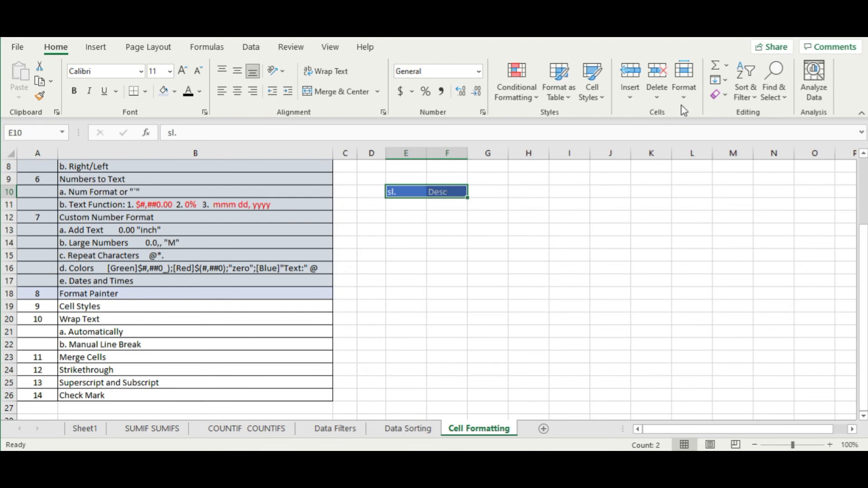
left_click(604, 106)
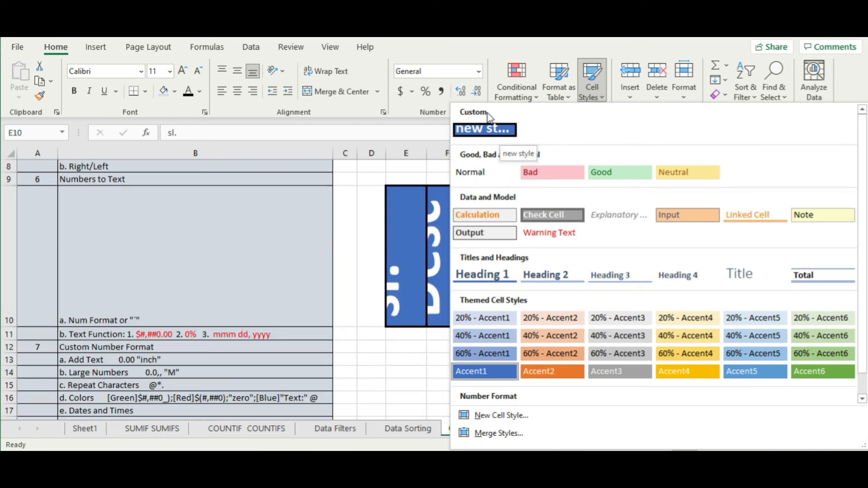
left_click(501, 135)
left_click(649, 258)
left_click_drag(426, 153, 579, 153)
left_click(634, 200)
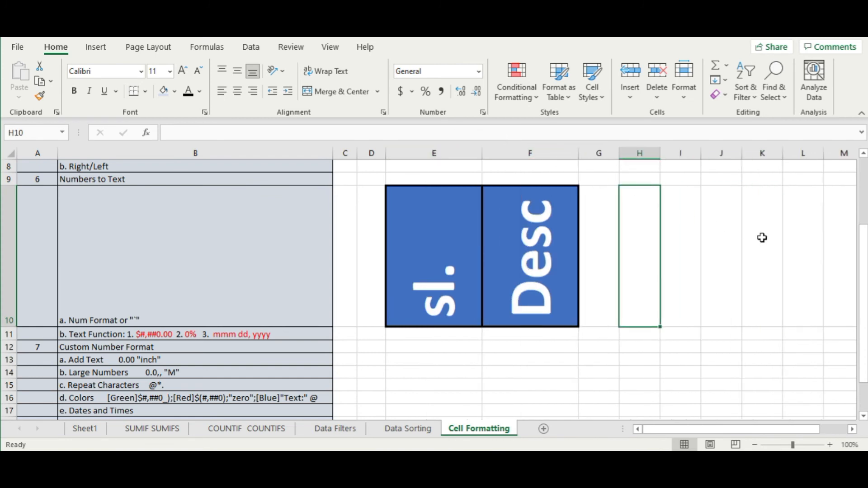
- Delete columns E and F to remove the style demo
left_click(473, 272)
left_click(539, 250)
left_click(593, 82)
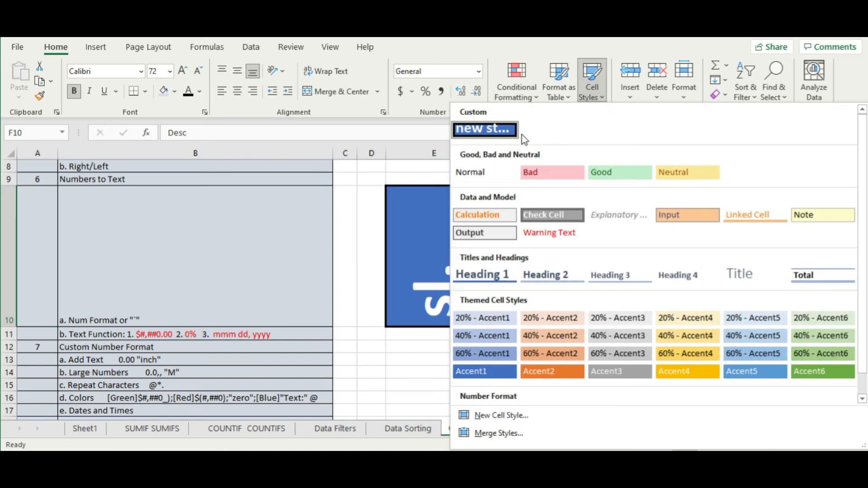
left_click(438, 206)
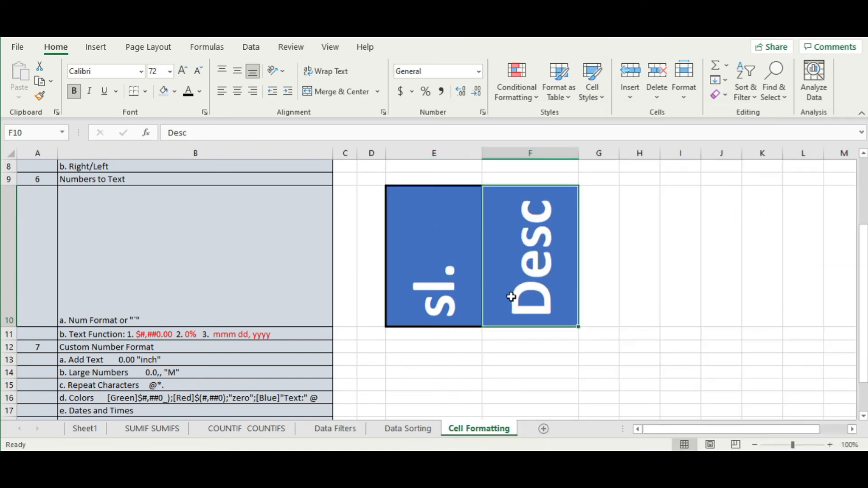
left_click_drag(434, 153, 528, 147)
right_click(527, 147)
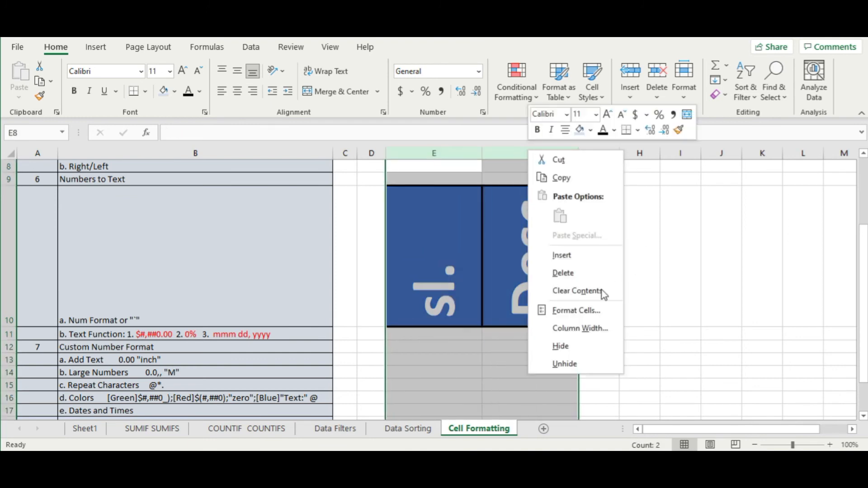
left_click(579, 273)
left_click(479, 265)
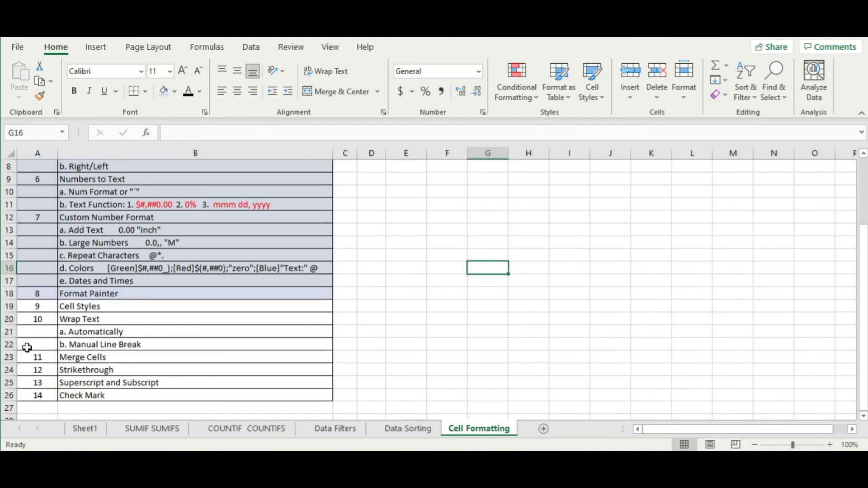
- Shade the Cell Styles row A19:B19 with the light-blue fill
left_click_drag(42, 306, 81, 307)
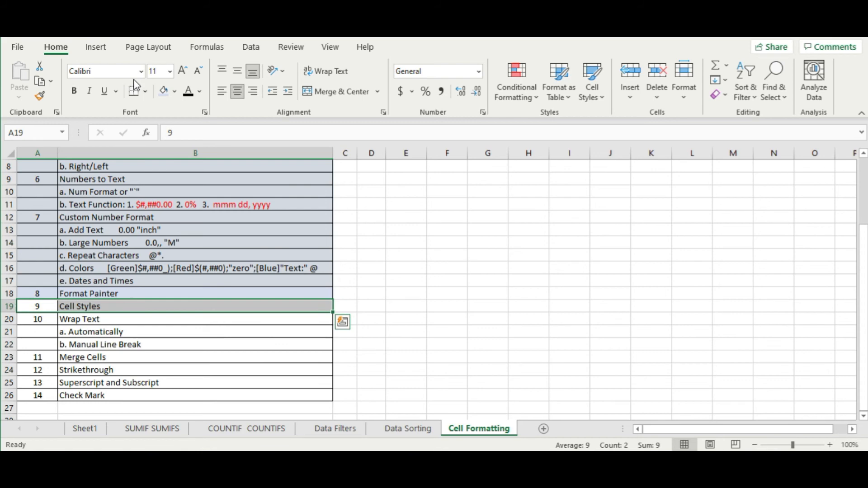
left_click(163, 91)
left_click(149, 291)
left_click_drag(39, 324, 106, 322)
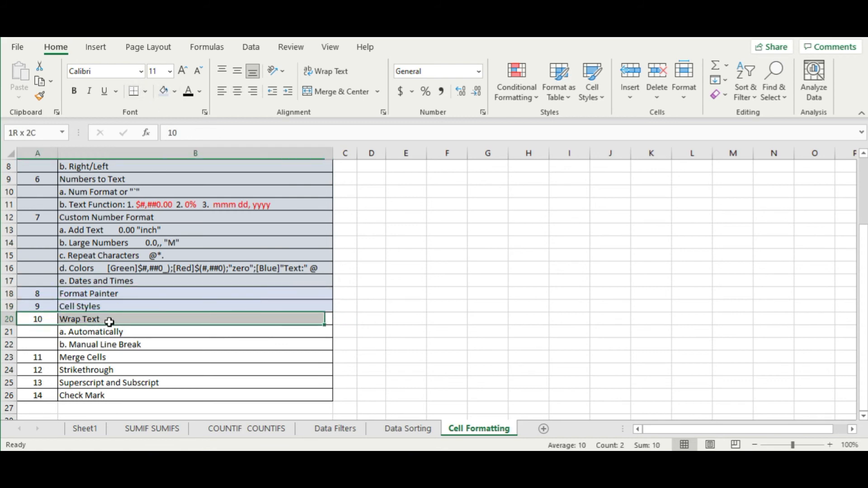
left_click(378, 323)
- Enter 'Mary had a little lamb' in cell F9
left_click(450, 181)
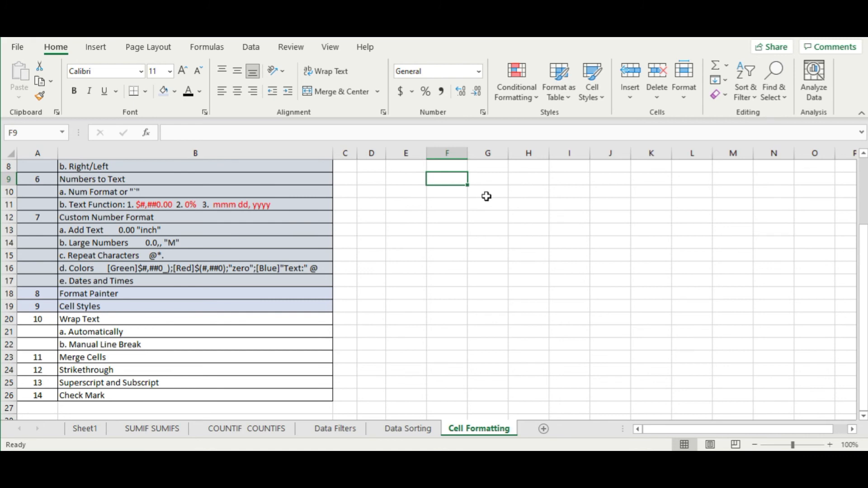
type("Mary ha")
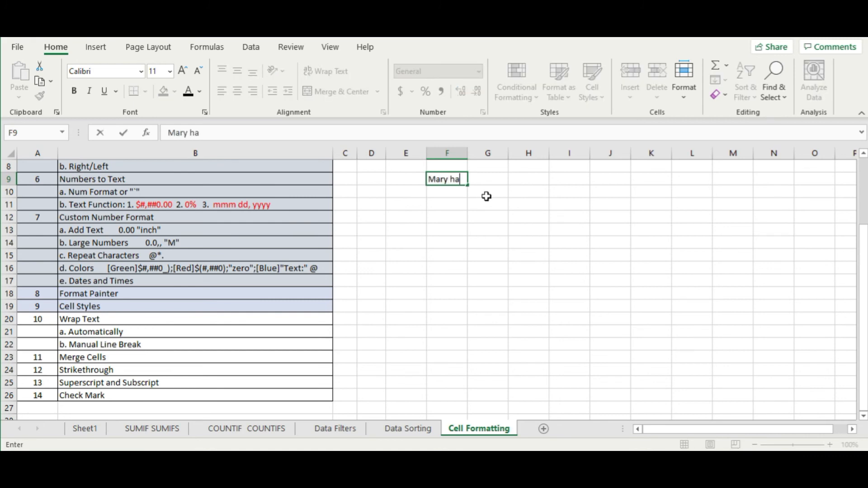
type("d a little lamb")
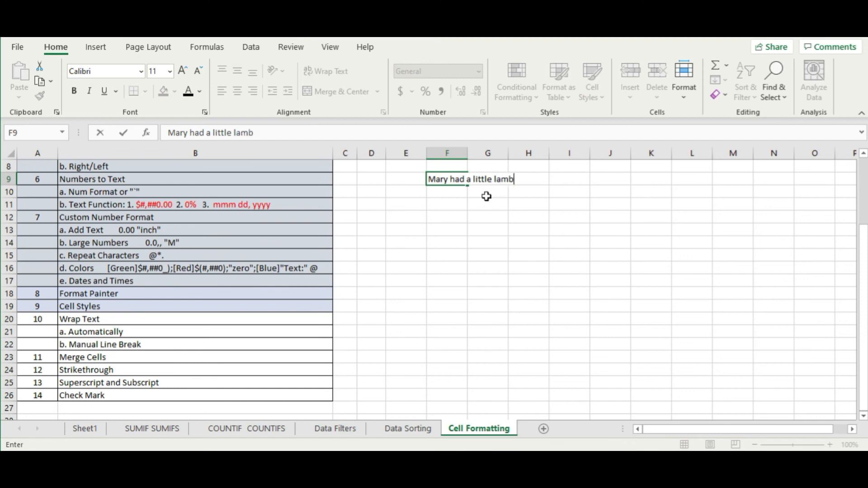
key("Return")
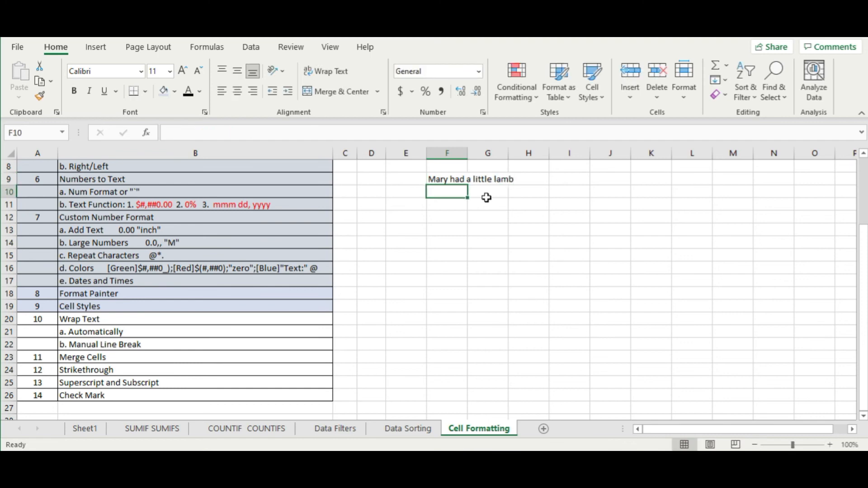
- Turn on Wrap Text for F9 and narrow column F so the phrase wraps
left_click(452, 179)
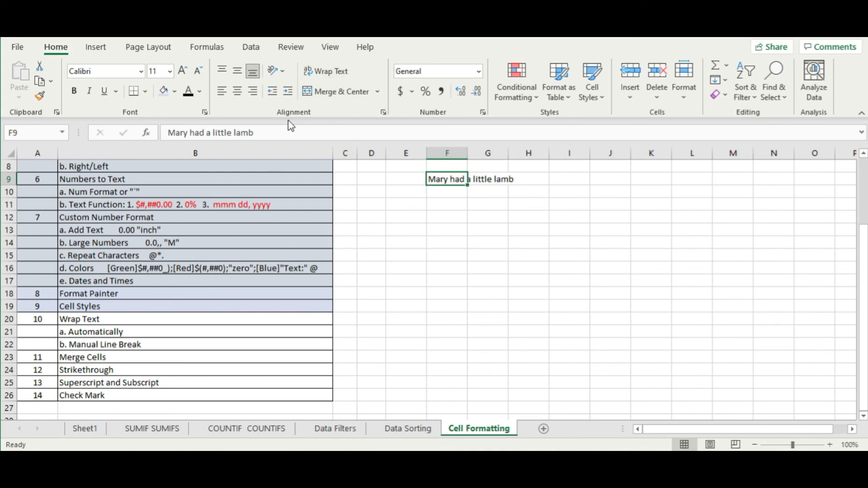
left_click(342, 71)
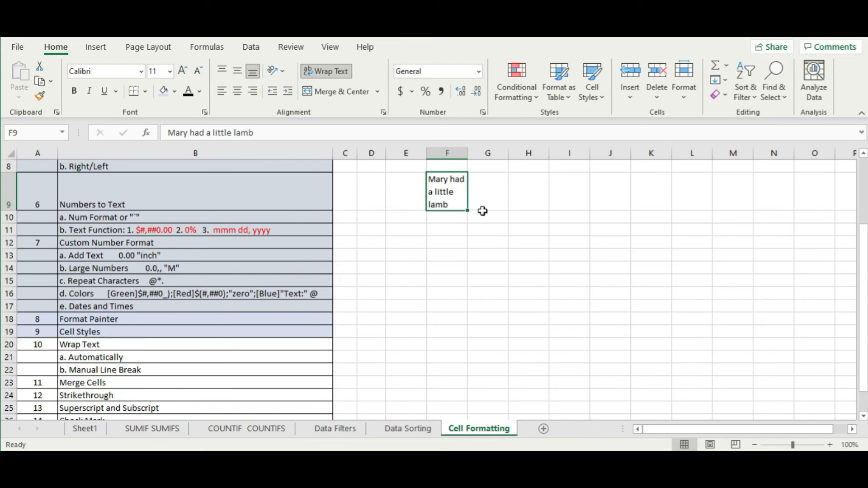
left_click_drag(468, 149, 518, 148)
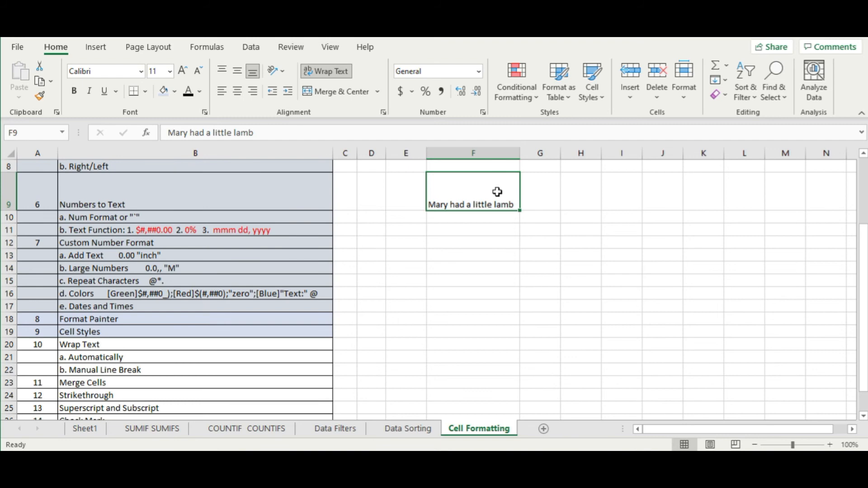
left_click_drag(520, 153, 498, 153)
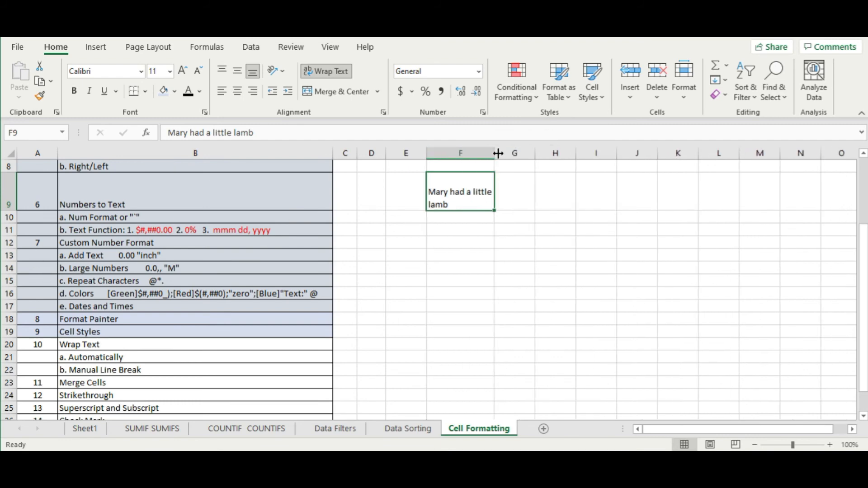
- Return row 9 to normal height and widen column F so the phrase fits on one line
double_click(9, 211)
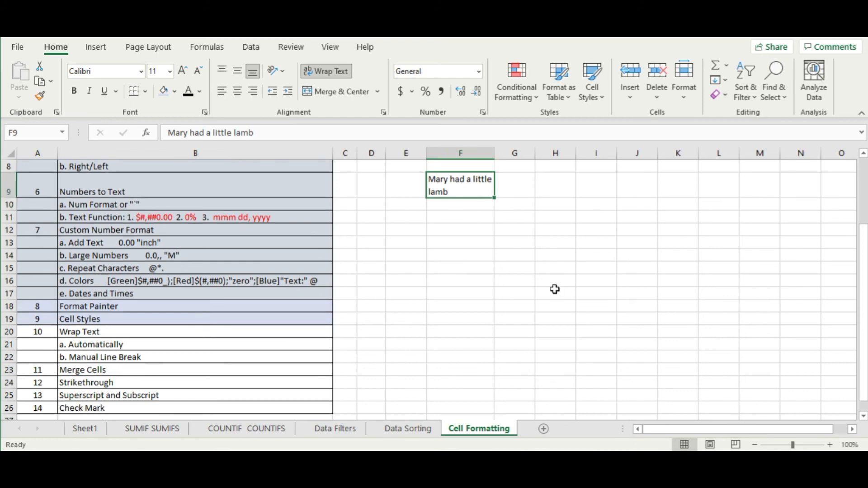
left_click(461, 242)
left_click_drag(494, 153, 517, 156)
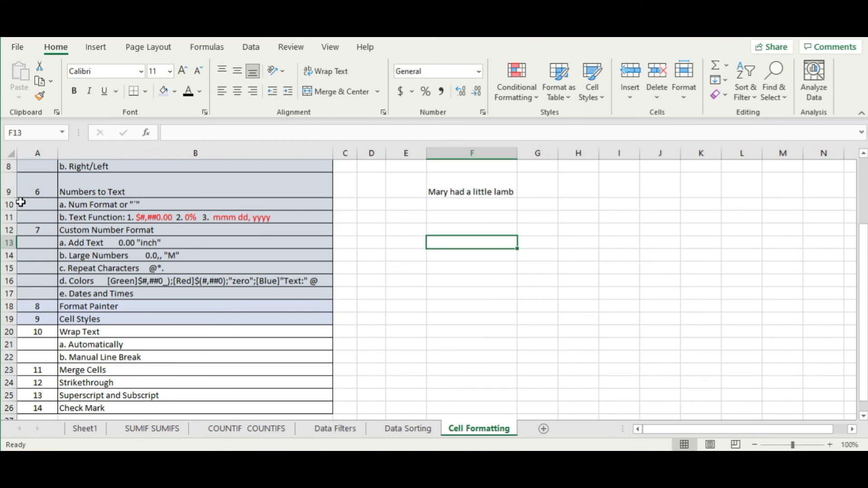
left_click_drag(14, 197, 19, 189)
left_click(529, 233)
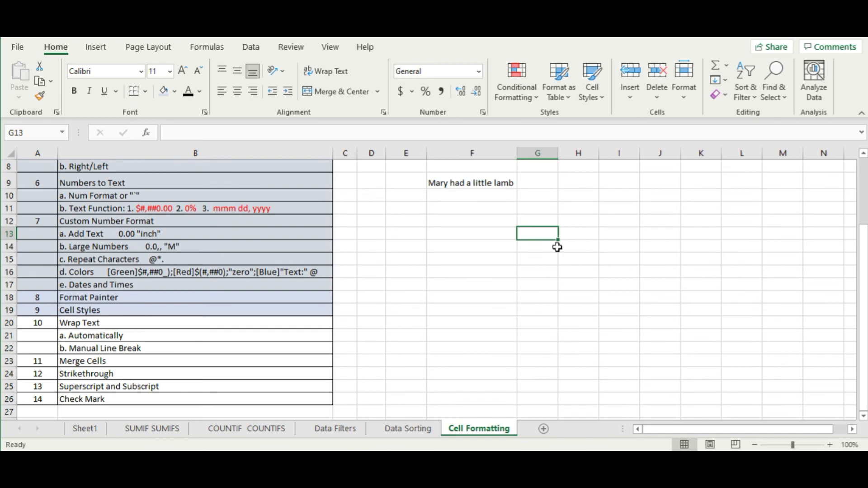
mouse_move(519, 152)
left_mouse_down()
mouse_move(578, 151)
mouse_move(528, 161)
left_mouse_up()
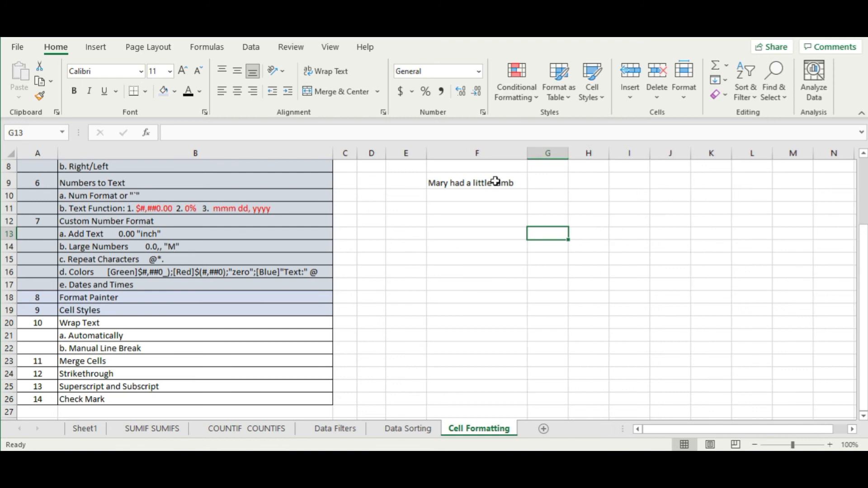
- Widen column F further and open F9 for editing just before 'lamb'
double_click(496, 182)
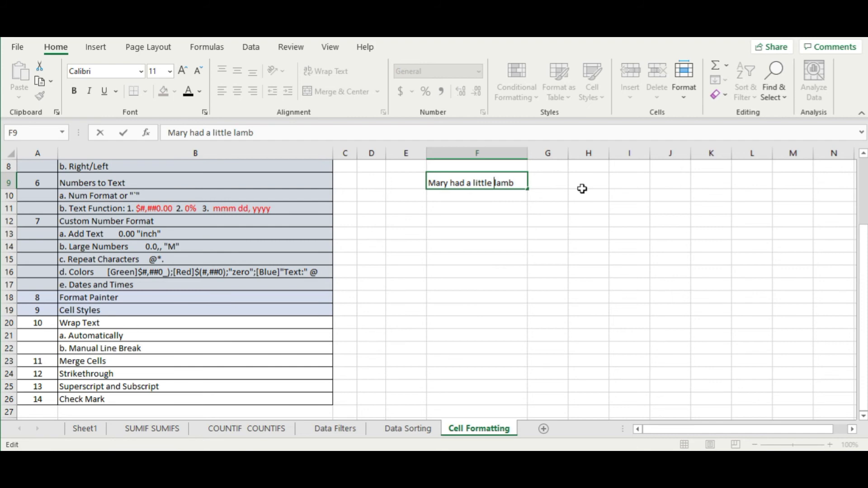
left_click(534, 154)
left_click(510, 177)
left_click_drag(528, 157, 560, 154)
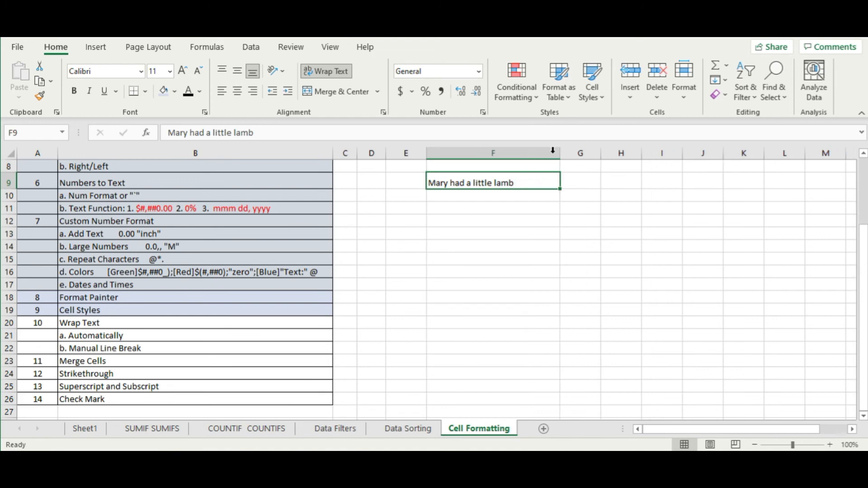
double_click(495, 183)
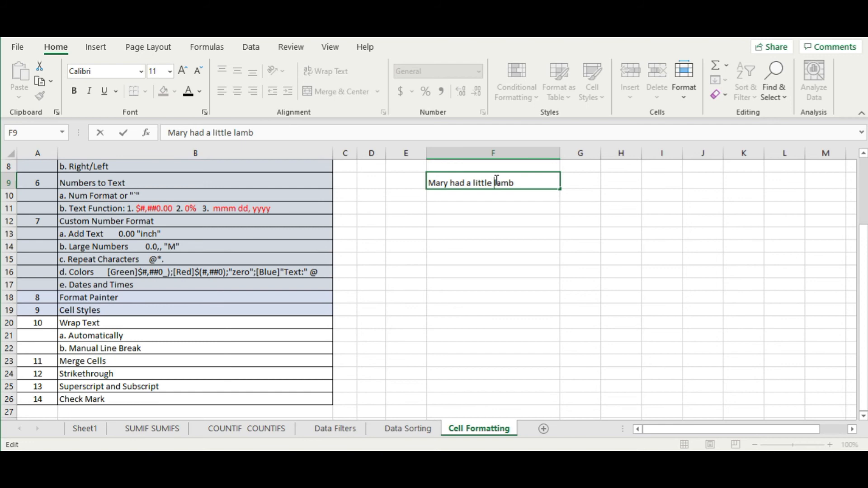
- Insert two line breaks before 'lamb' in F9, then backspace them away and confirm one line
key("alt")
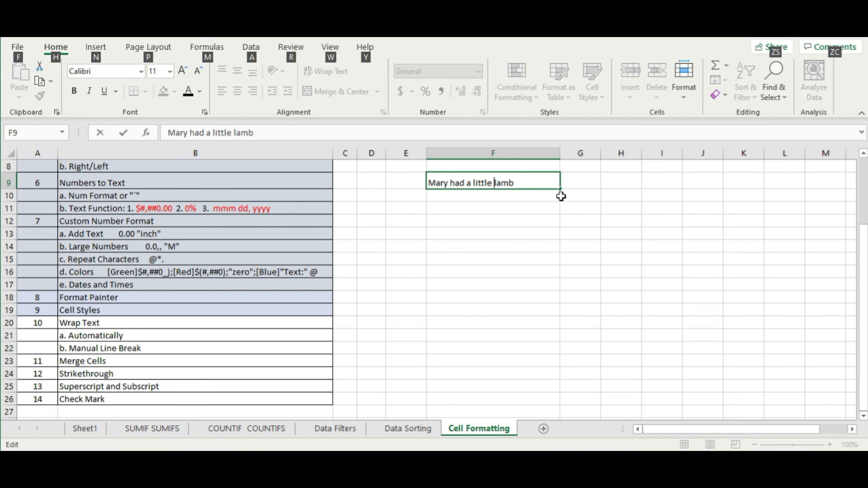
key("alt+Return")
key("alt+Return")
key("alt+Return")
key("alt+Return")
key("alt+Return")
key("alt+Return")
key("alt+Return")
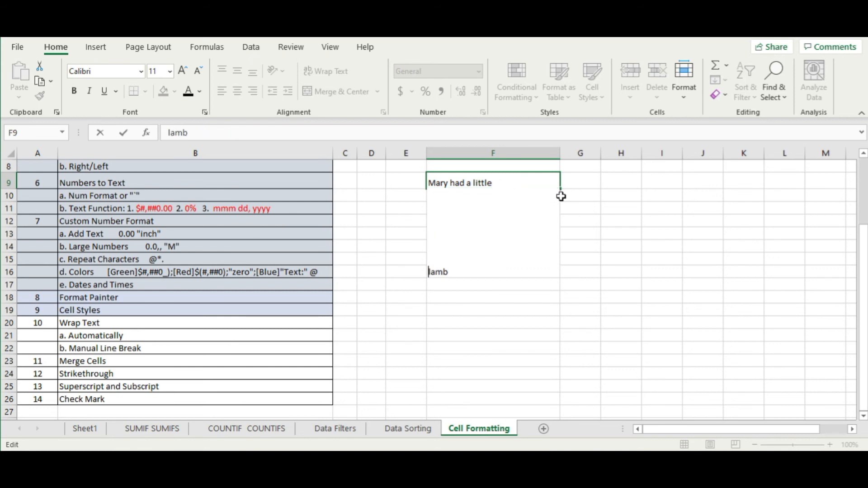
key("alt+Return")
key("BackSpace")
key("BackSpace")
key("BackSpace")
key("BackSpace")
key("BackSpace")
key("BackSpace")
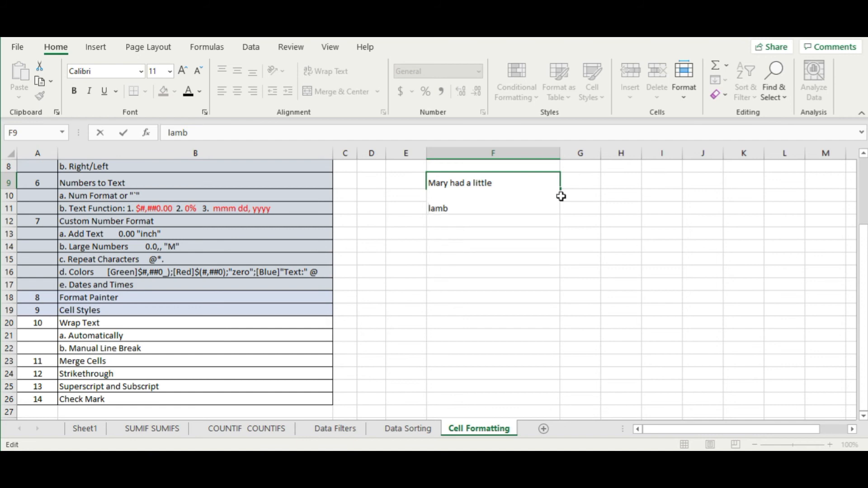
key("BackSpace")
key("BackSpace")
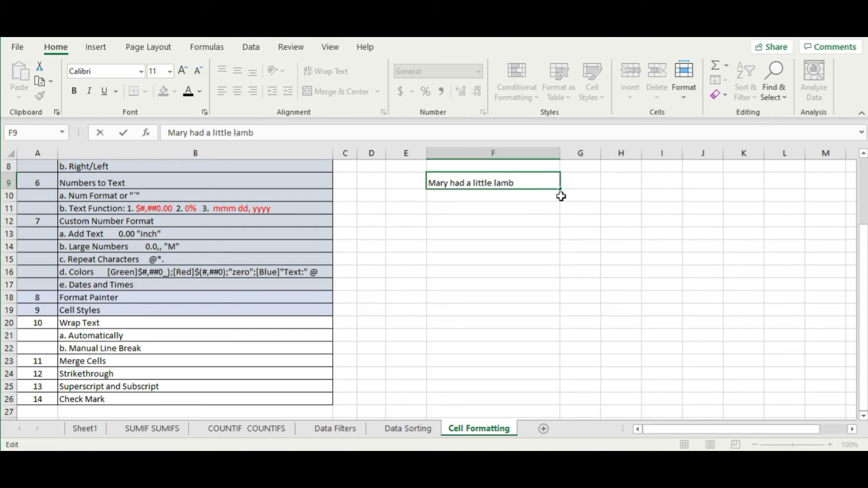
key("Return")
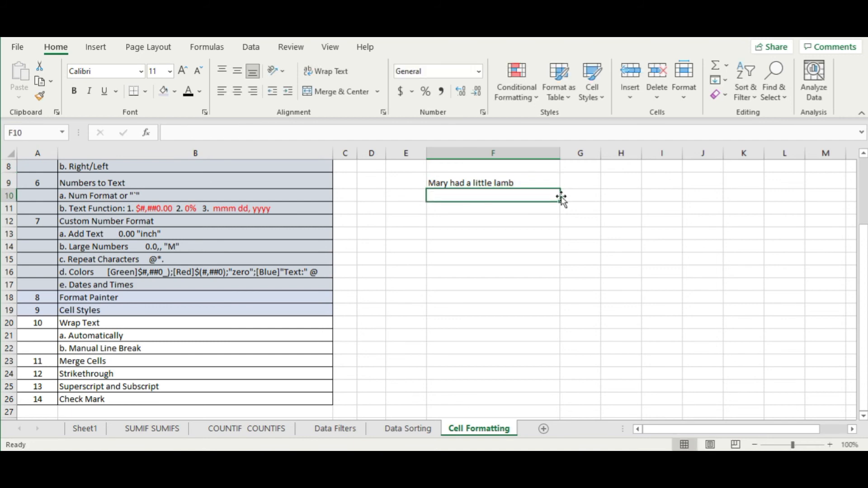
key("Up")
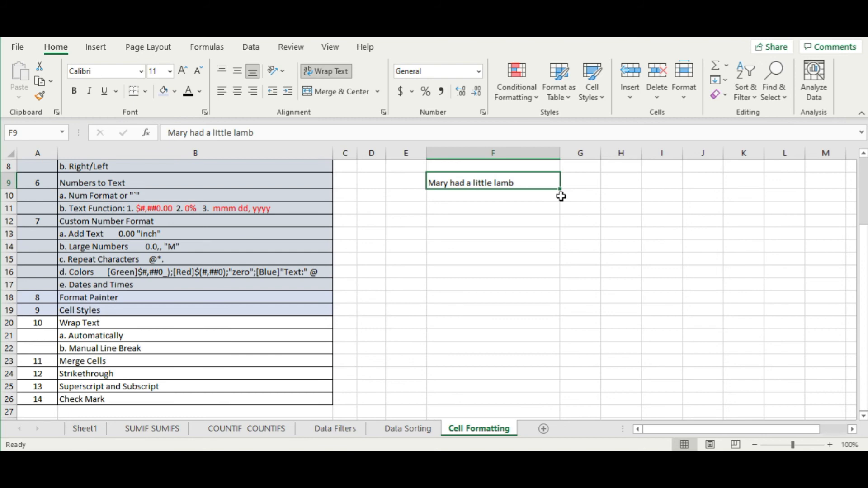
- Put 'lamb' on its own line in F9 with two Alt+Enter breaks and autofit row 9
double_click(496, 183)
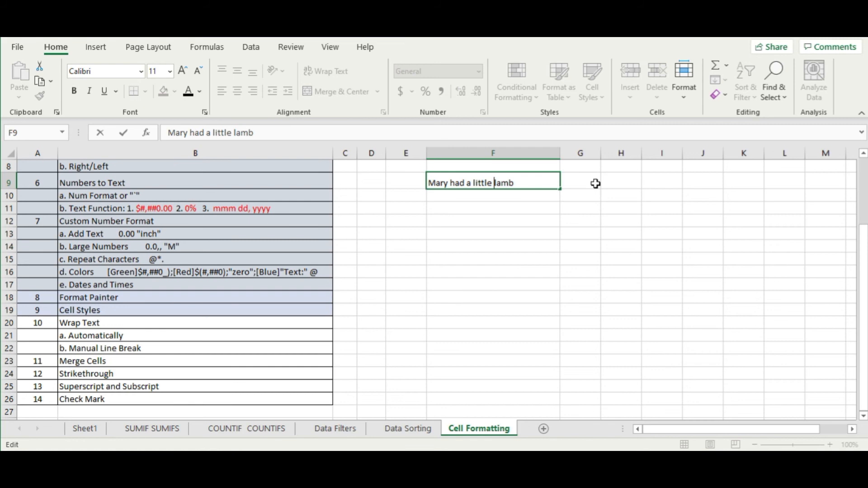
key("alt+Return")
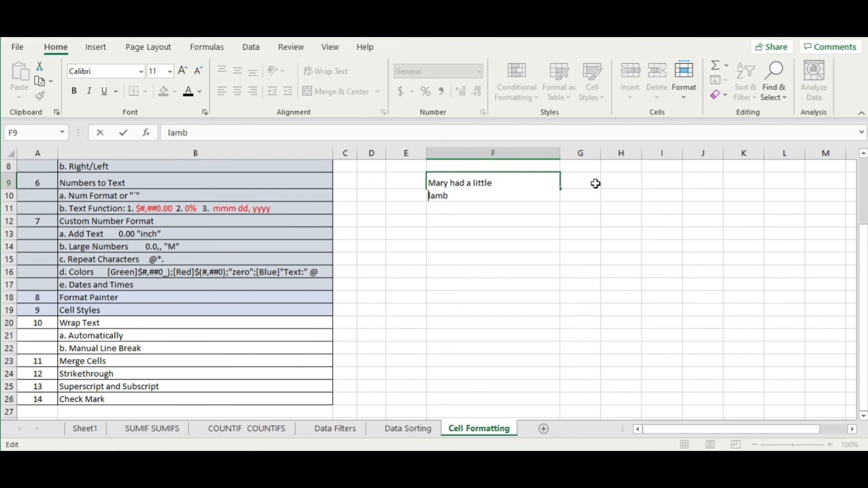
key("alt+Return")
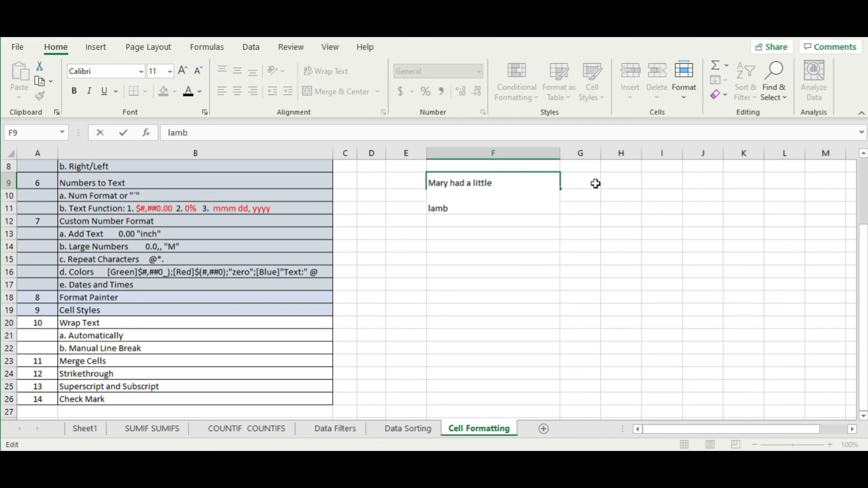
left_click(550, 262)
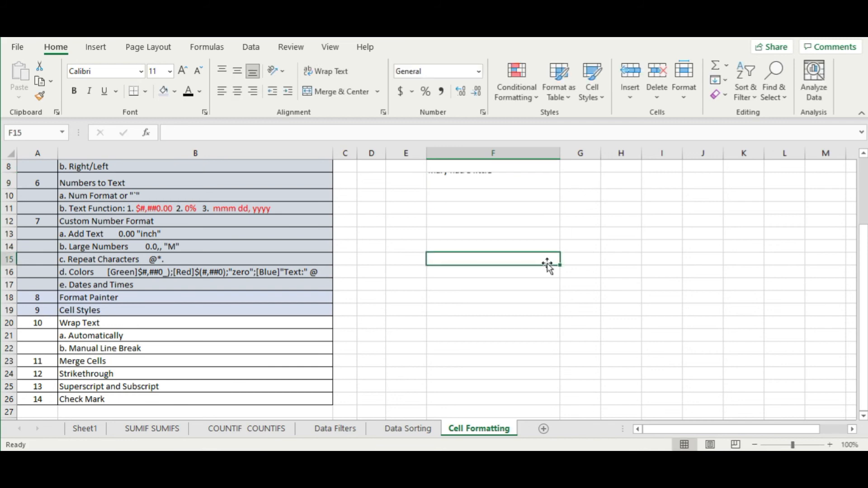
double_click(5, 187)
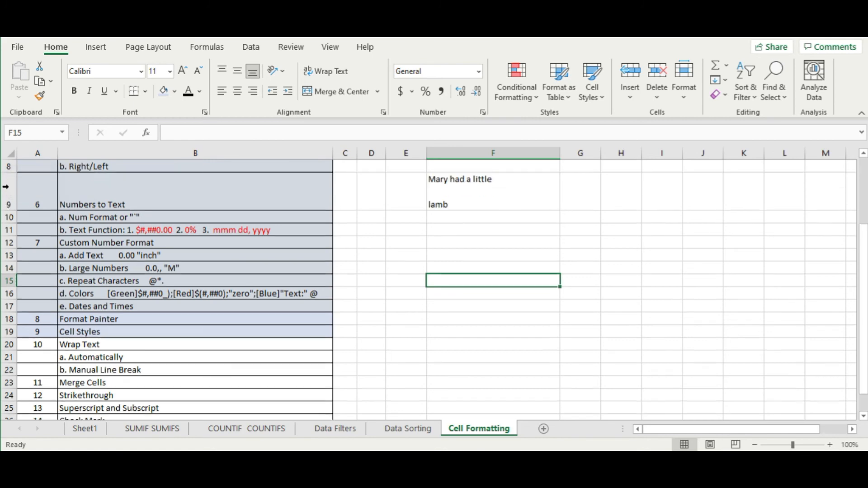
left_click(443, 241)
- Delete the breaks so F9 reads 'Mary had a little lamb' on one line again
double_click(432, 185)
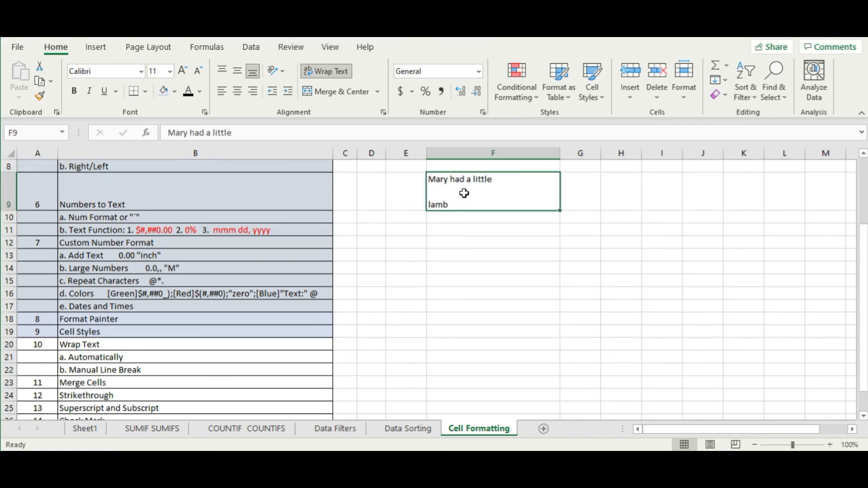
left_click(466, 193)
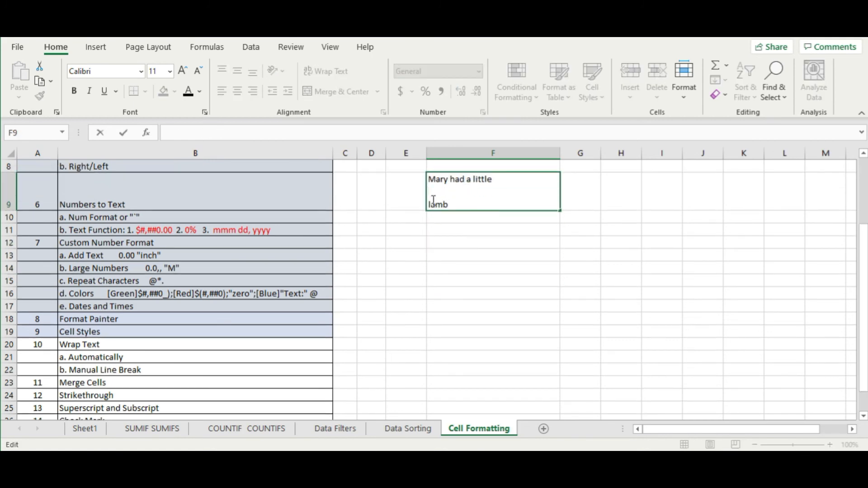
key("BackSpace")
key("Delete")
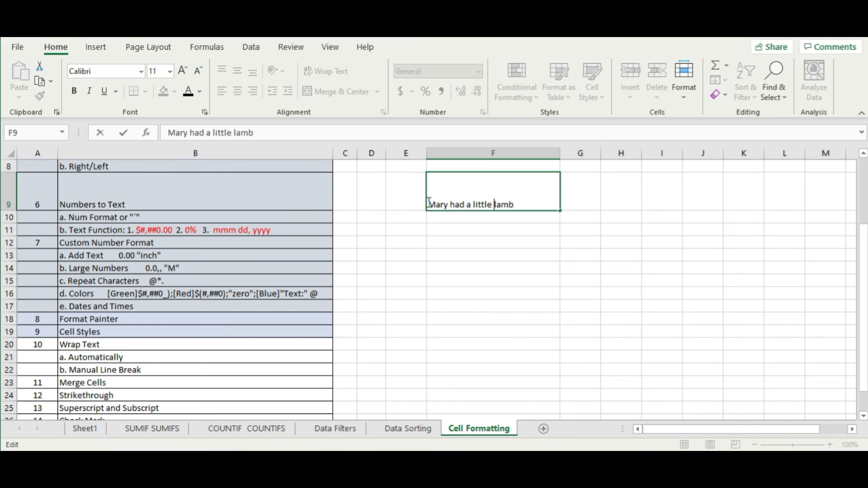
- Resize column F to fit the phrase and give F9 Top Align and Align Left
left_click(478, 268)
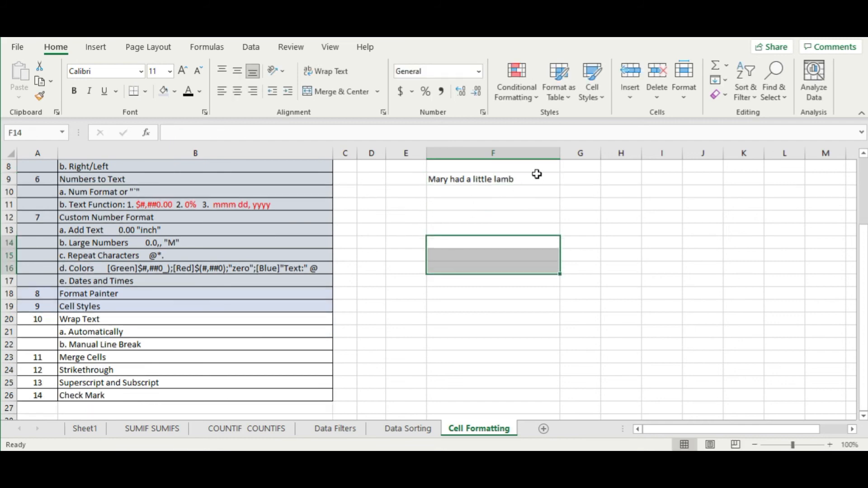
left_click_drag(560, 154, 482, 164)
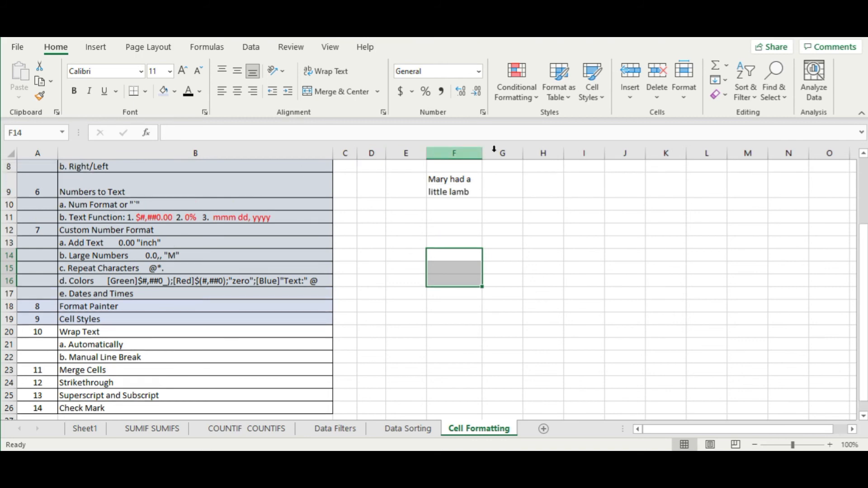
left_click_drag(483, 156, 522, 150)
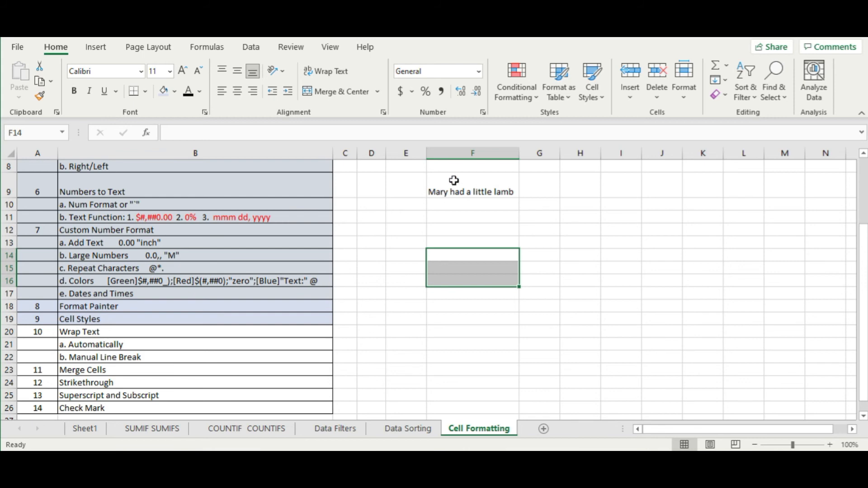
left_click(477, 189)
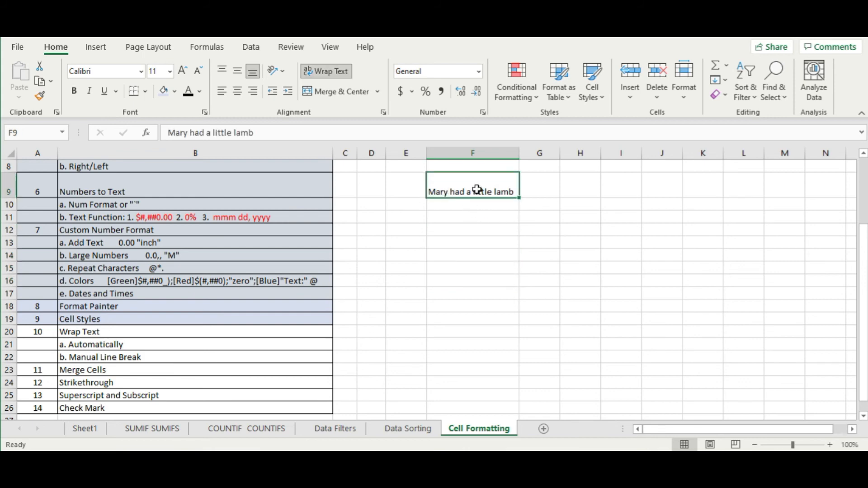
left_click(223, 75)
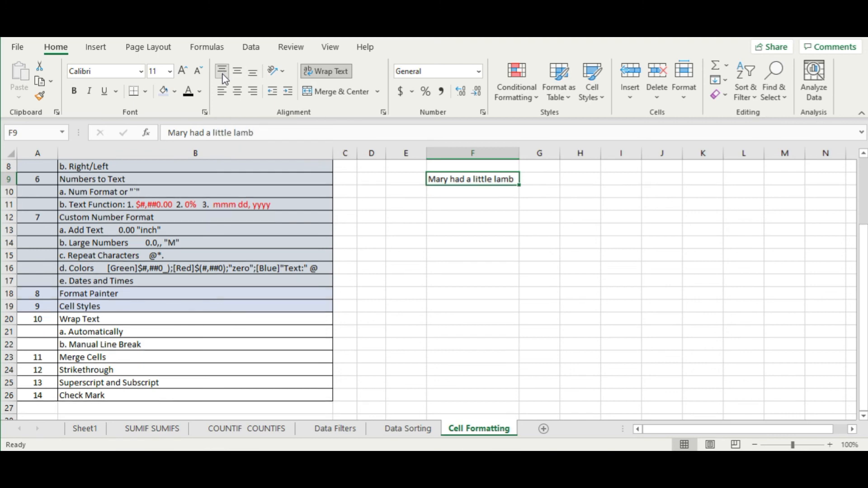
left_click(221, 91)
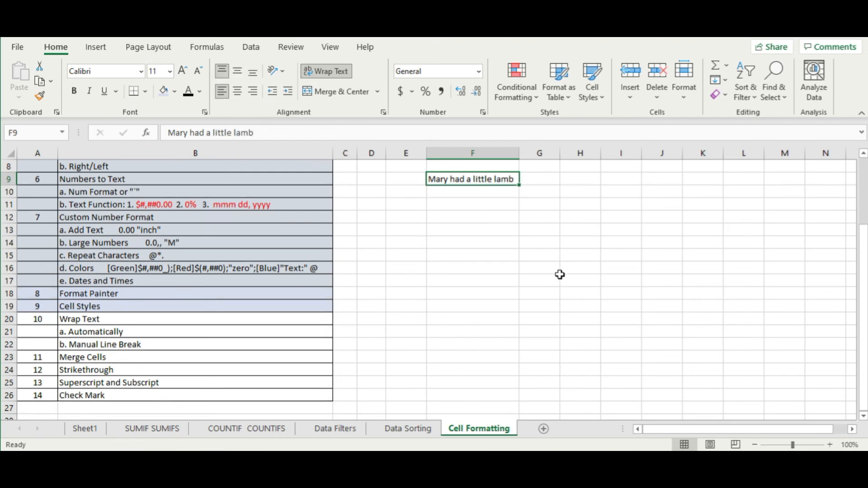
- Delete column F with the practice phrase, then select the Manual Line Break entry
left_click(460, 284)
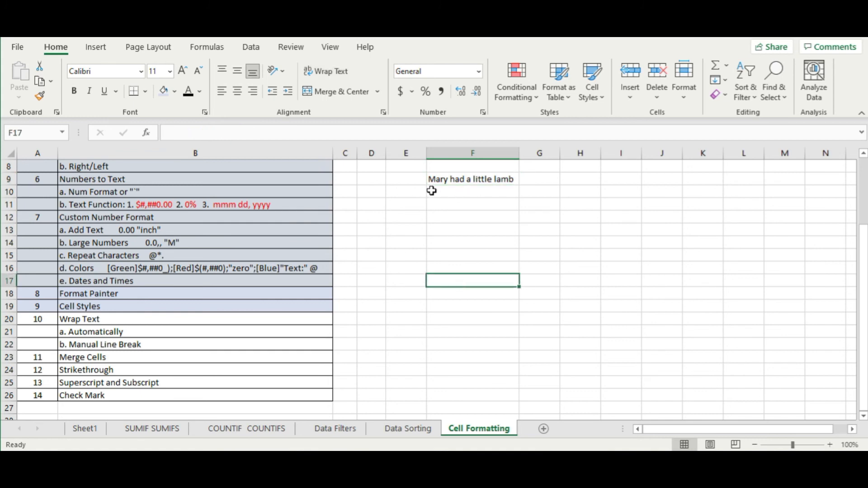
left_click(474, 208)
left_click(446, 153)
right_click(448, 152)
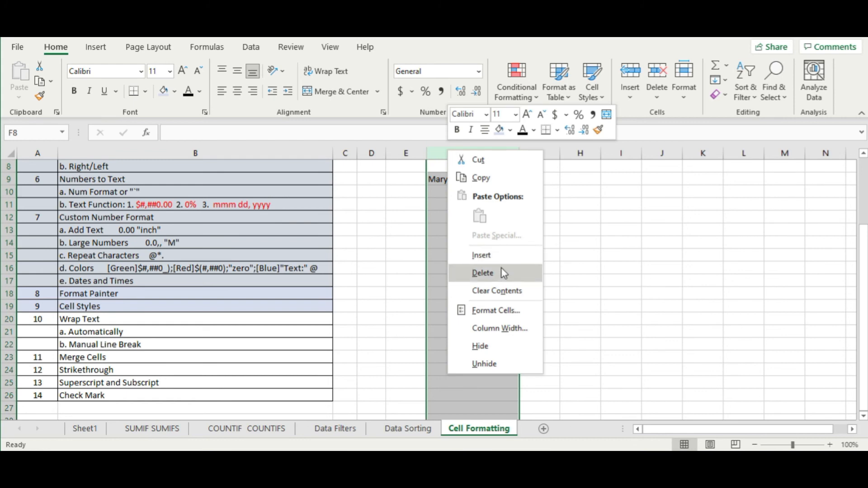
left_click(483, 273)
left_click(562, 267)
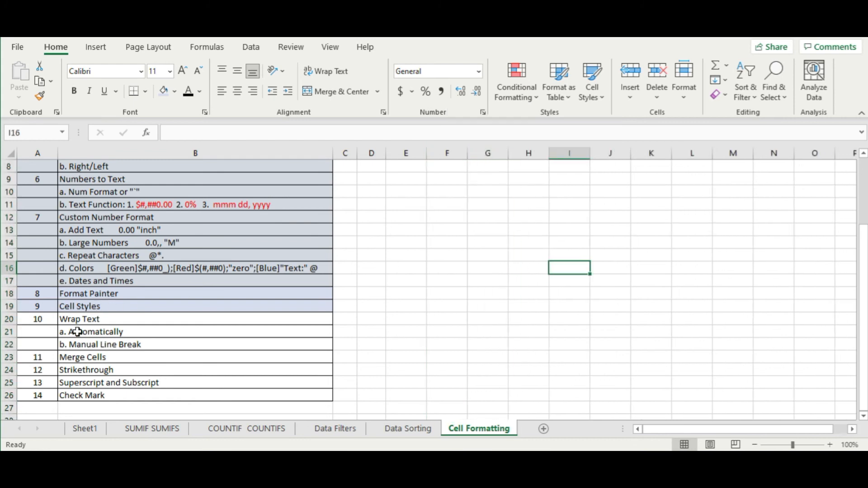
left_click(72, 343)
- Append 'Alt + Enter' after 'b. Manual Line Break' in cell B22
left_click_drag(27, 321, 121, 342)
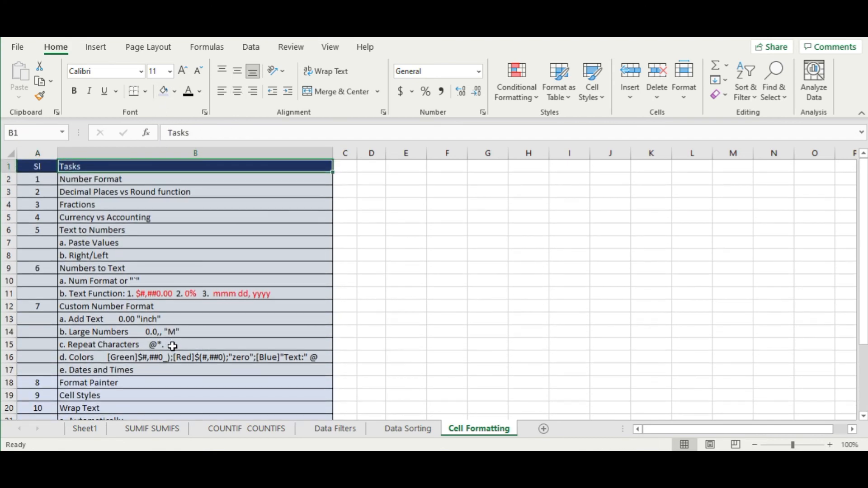
scroll(173, 346, "down", 2)
key("ctrl+Down")
left_click(217, 361)
double_click(222, 358)
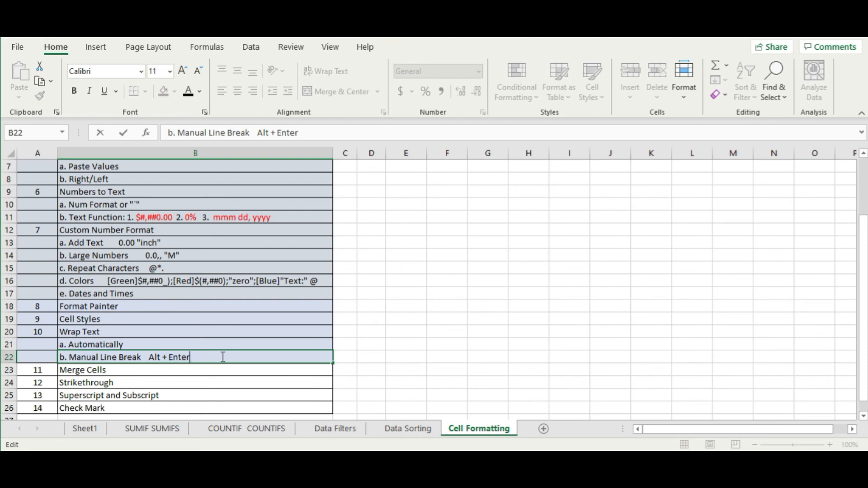
key("Return")
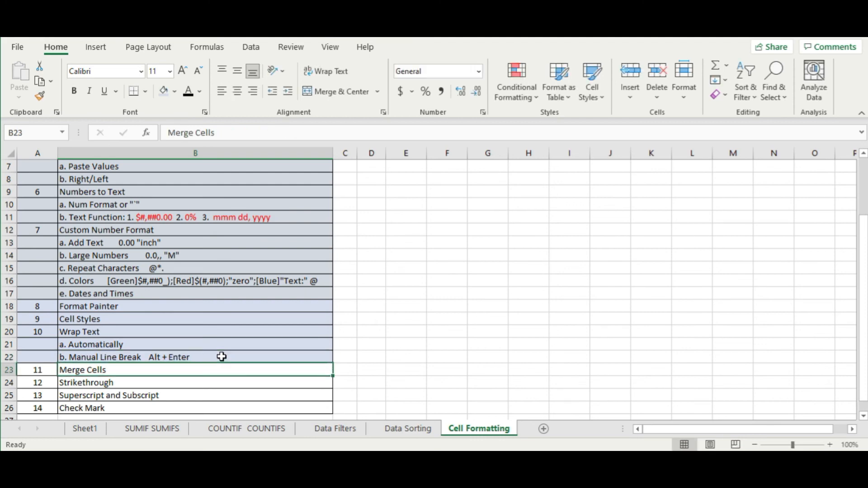
- Enter Date1 in E9 and the headings Sl., Desc, Uom, Price across E10:H10
left_click(487, 229)
left_click(411, 194)
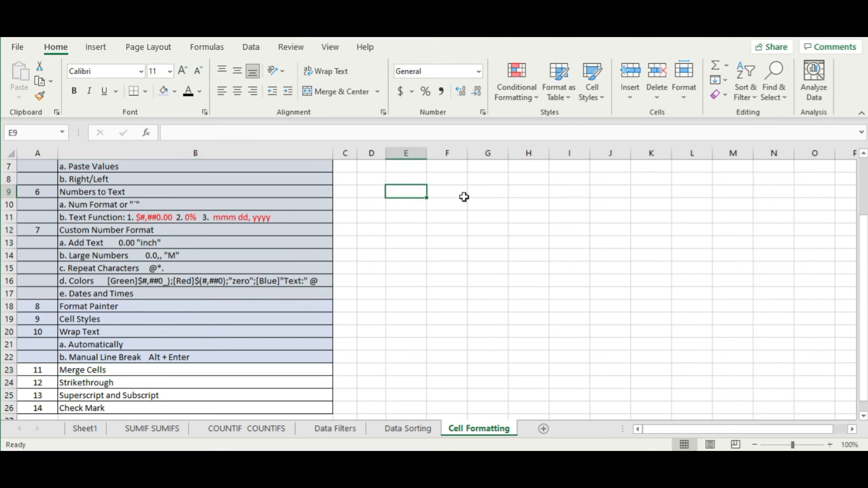
type("Date1")
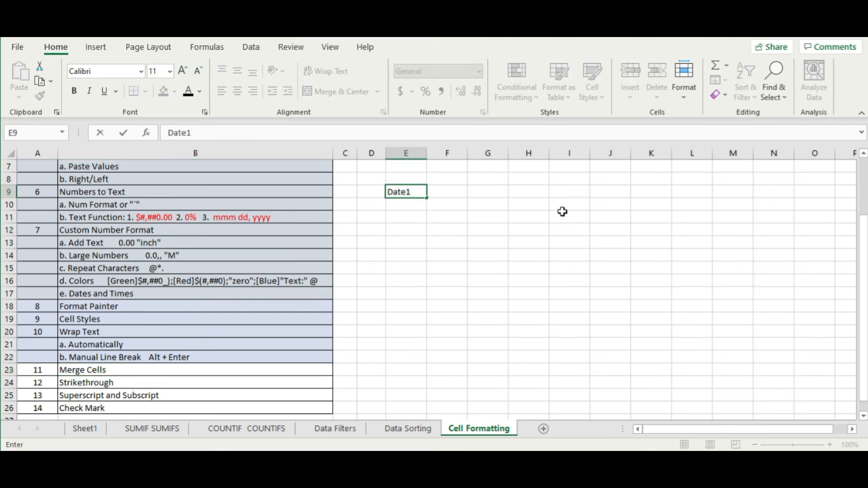
key("Tab")
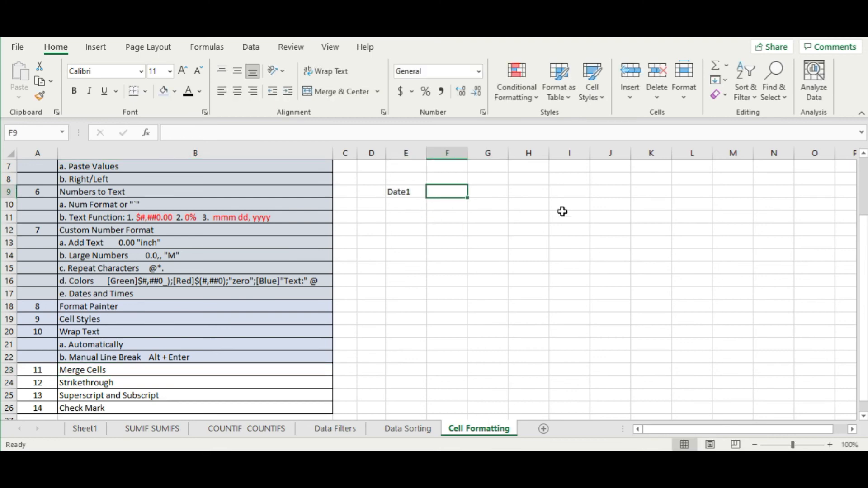
key("Return")
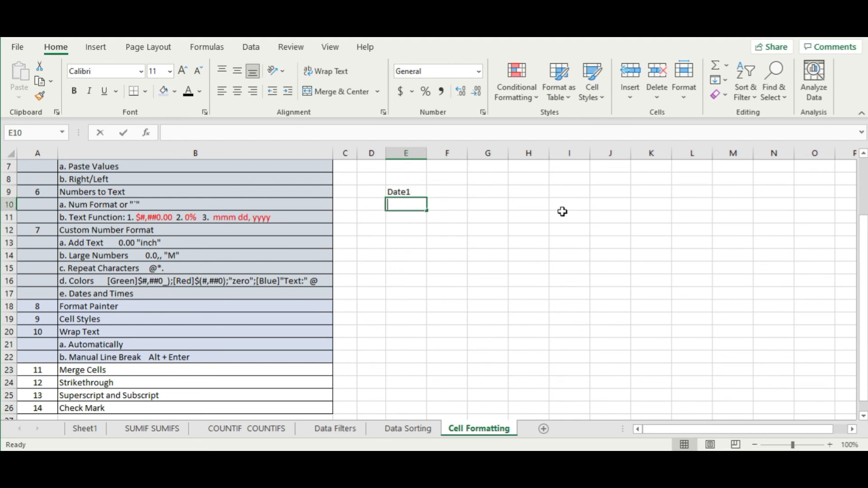
type("Sl.")
key("Tab")
type("D")
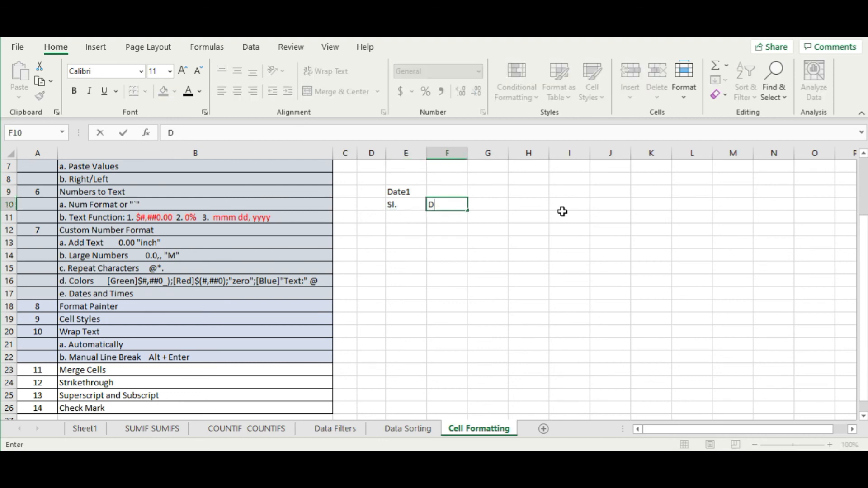
type("esc")
key("Tab")
type("U")
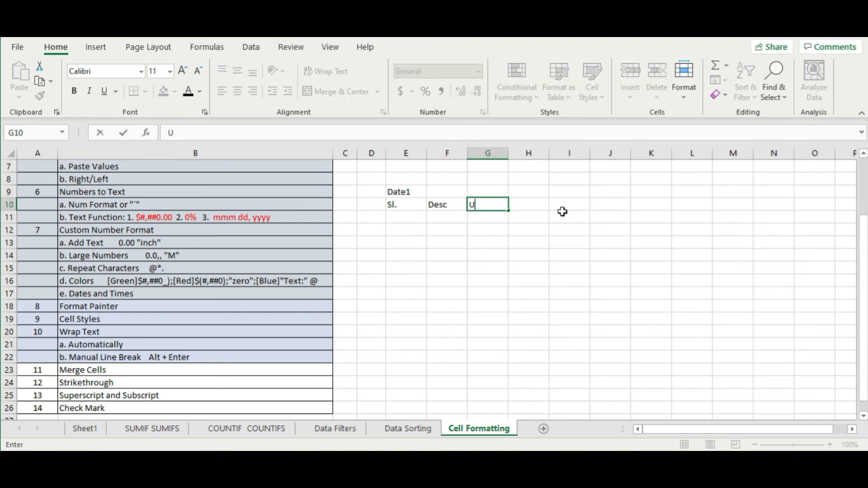
key("Tab")
type("Price")
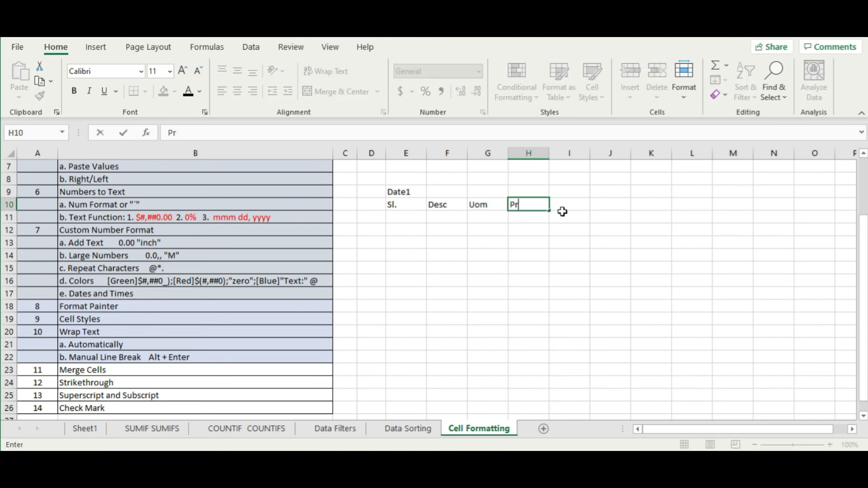
key("Return")
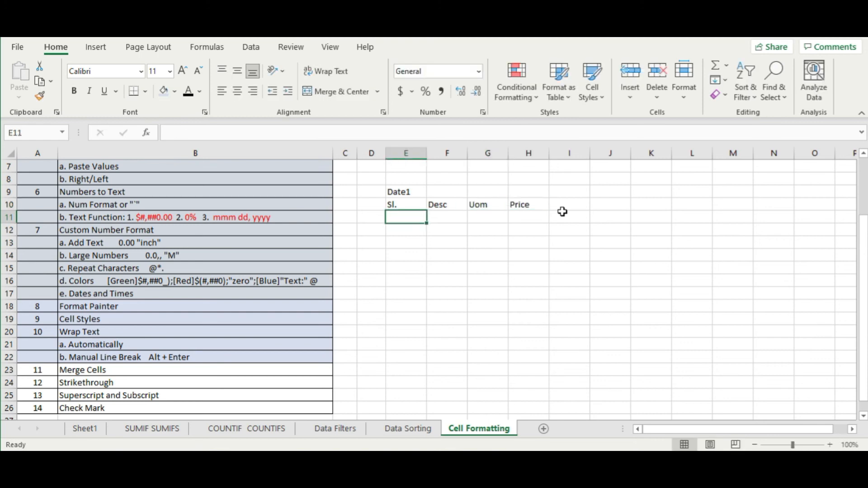
- Replace Date1 in E9 with the customer heading and autofit column E
left_click_drag(403, 192, 448, 192)
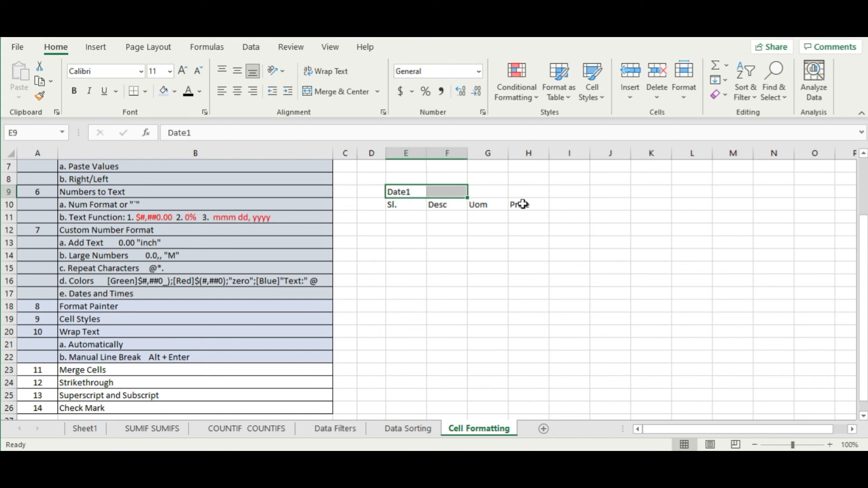
left_click(403, 190)
type("Cu")
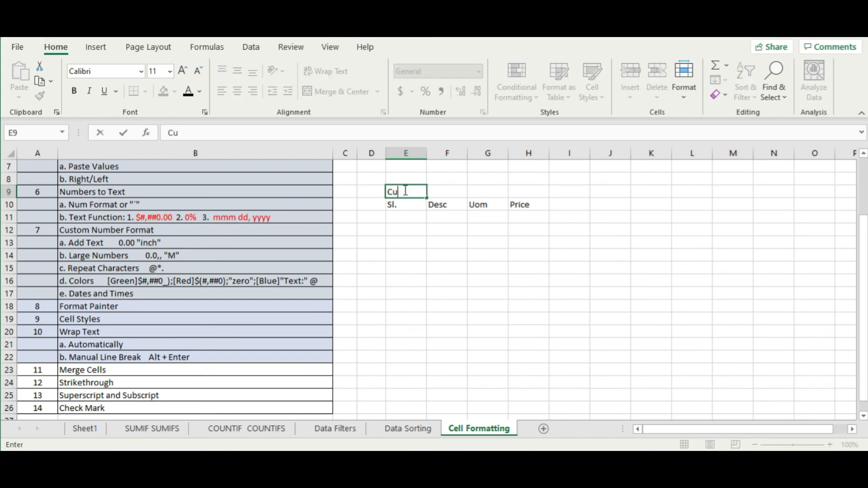
type("somter 1")
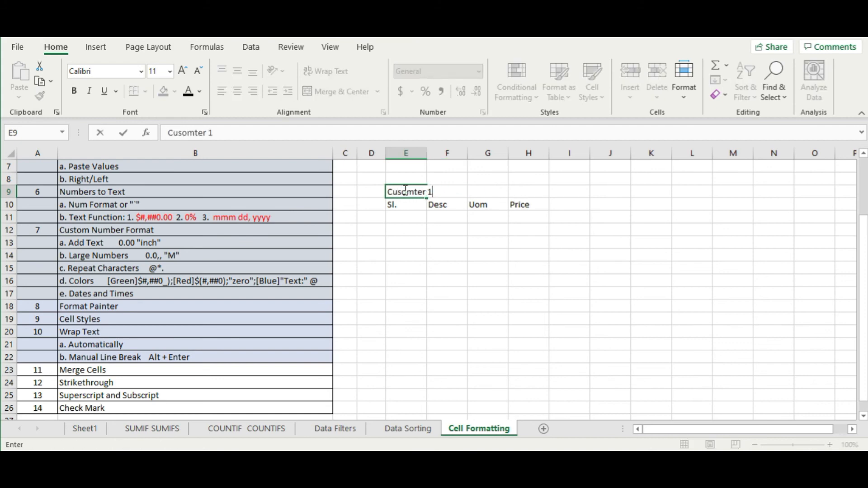
key("Return")
double_click(427, 153)
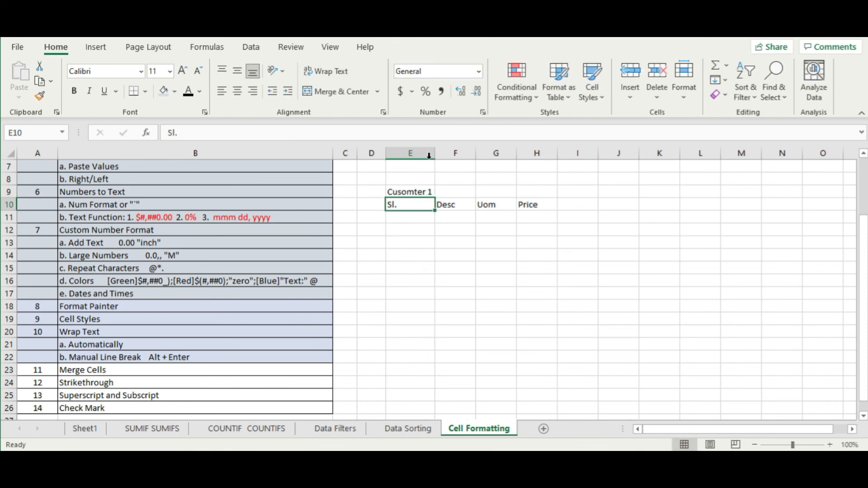
left_click(479, 303)
- Give the E9:H10 header block All Borders and the blue Accent1 cell style
left_click(415, 192)
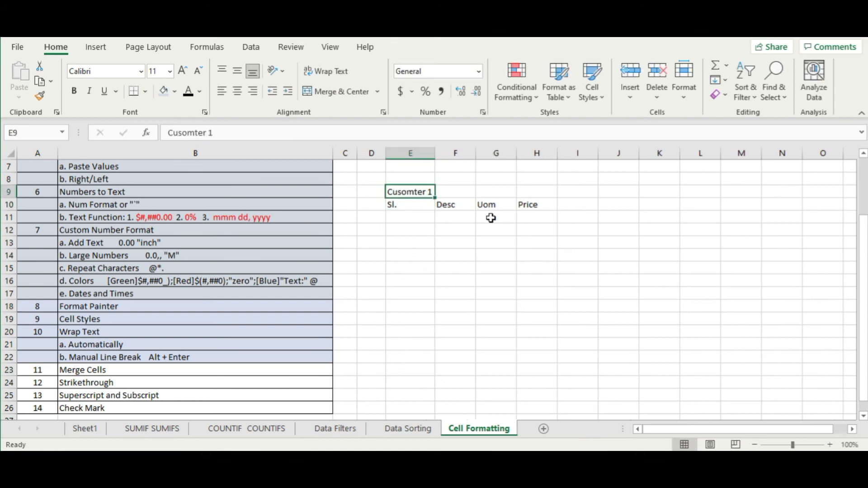
left_click_drag(403, 208, 537, 194)
left_click(145, 91)
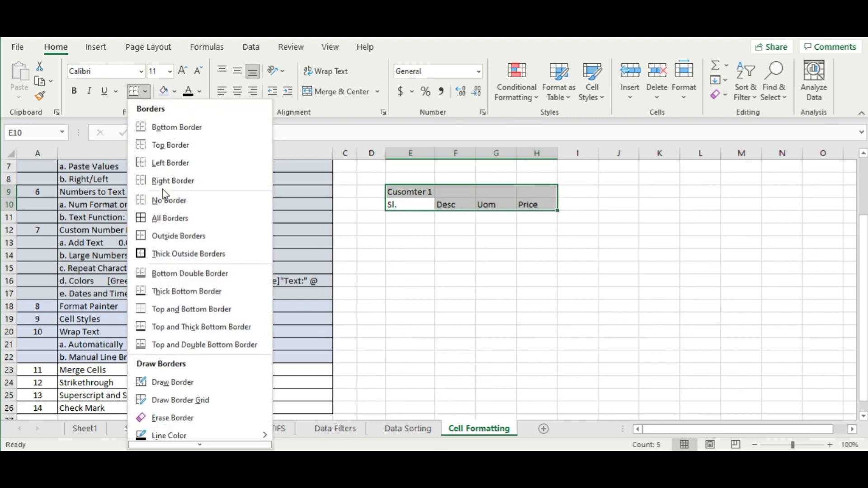
left_click(158, 218)
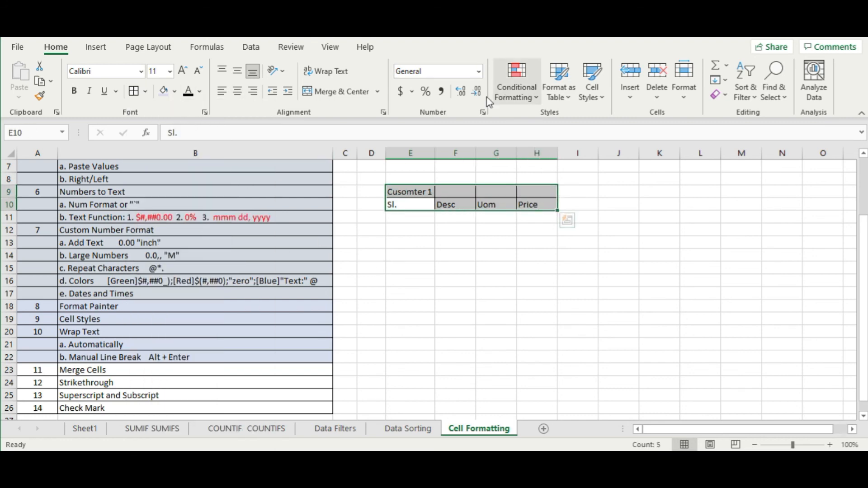
left_click(599, 103)
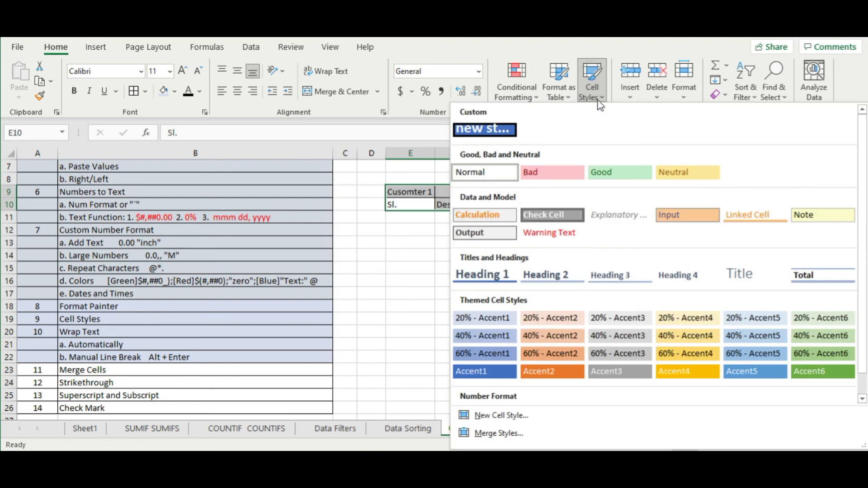
left_click(484, 371)
left_click(426, 344)
- Correct the misspelled heading in E9 to 'Customer 1'
left_click(407, 190)
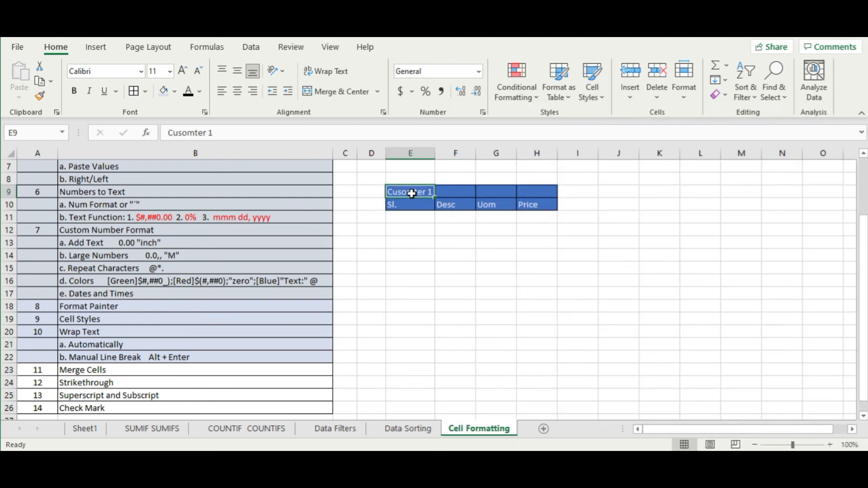
double_click(406, 190)
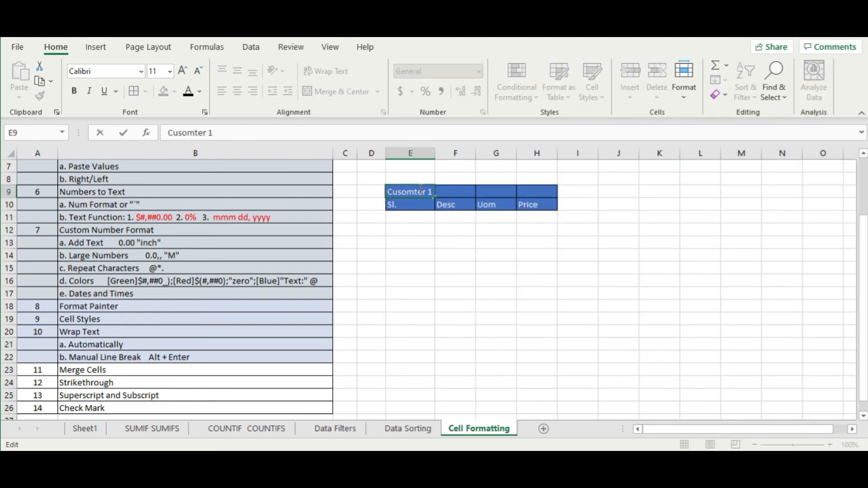
key("BackSpace")
key("BackSpace")
type("tome")
key("Return")
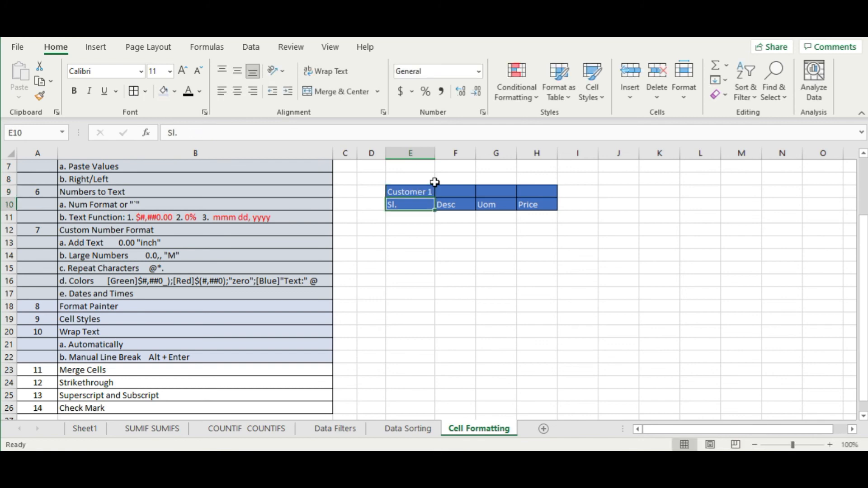
left_click(402, 189)
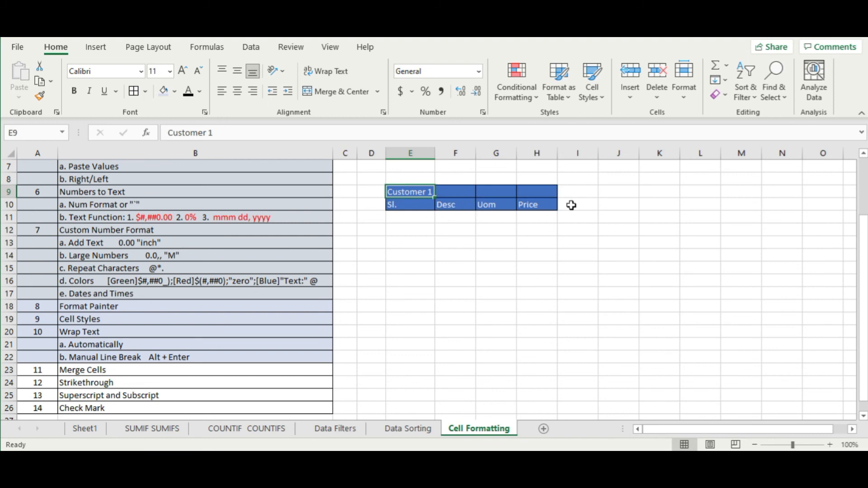
left_click(370, 245)
left_click(411, 195)
left_click_drag(410, 194, 542, 195)
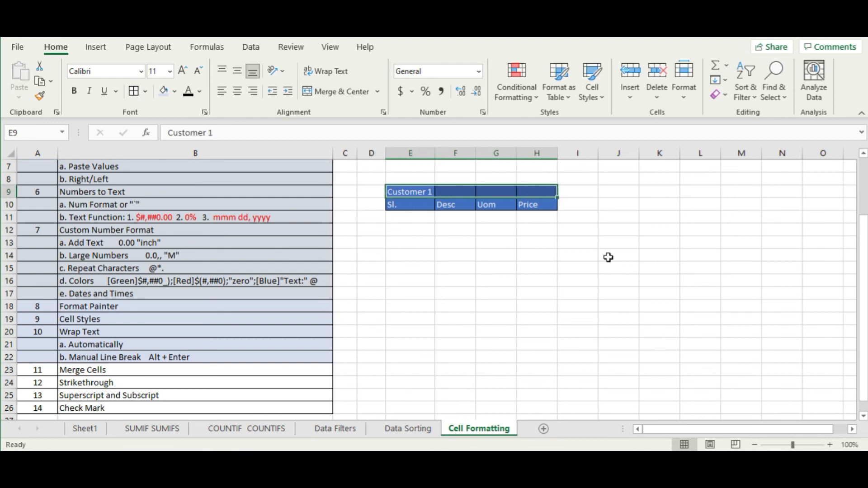
left_click(337, 94)
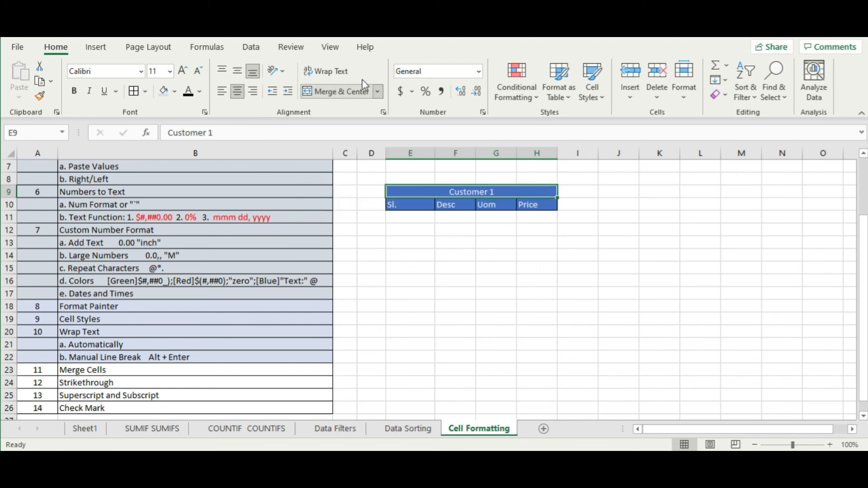
left_click(496, 255)
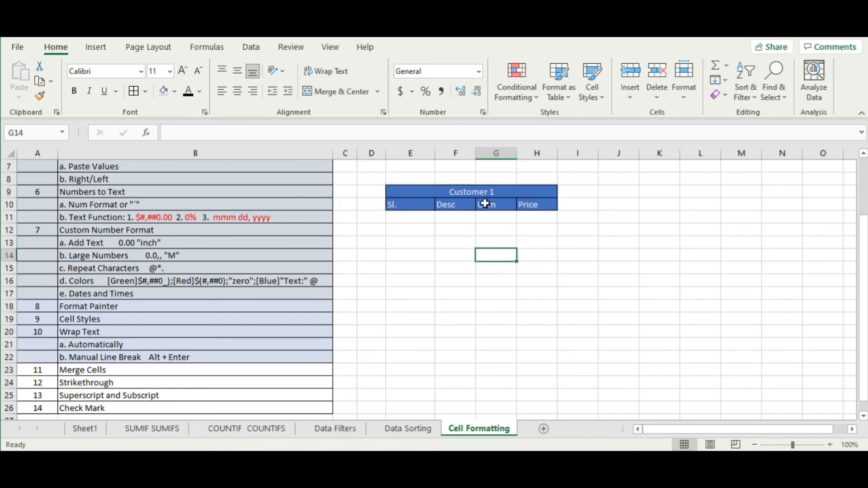
left_click(532, 196)
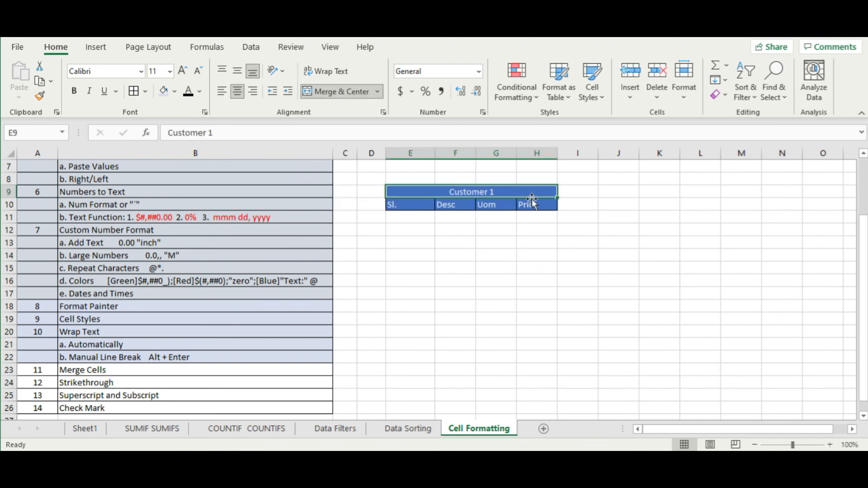
left_click(351, 92)
left_click(475, 310)
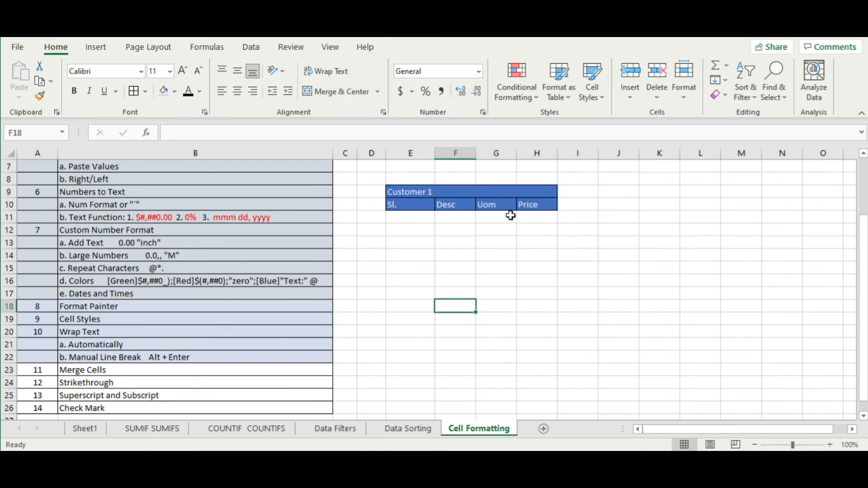
left_click(465, 241)
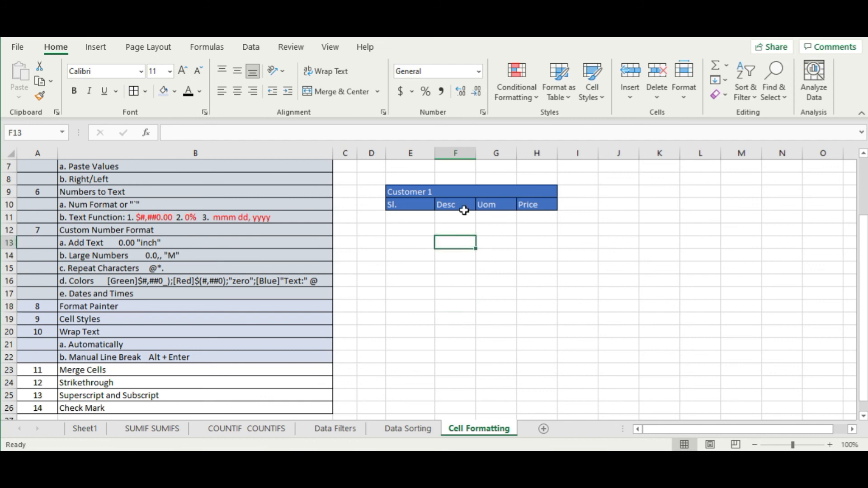
- Fill Customer 2 to Customer 4 across F9:H9 and autofit columns E to H
left_click(466, 195)
left_click(414, 194)
left_click_drag(437, 199, 555, 196)
left_click_drag(416, 153, 539, 154)
double_click(436, 155)
left_click(474, 267)
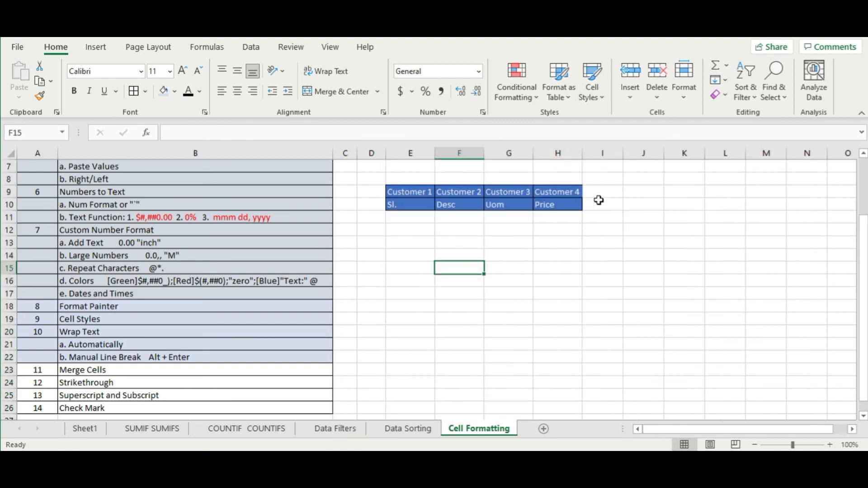
- Merge and center the customer headings E9:H9, accepting the data-loss warning
left_click(417, 193)
left_click_drag(417, 192, 543, 192)
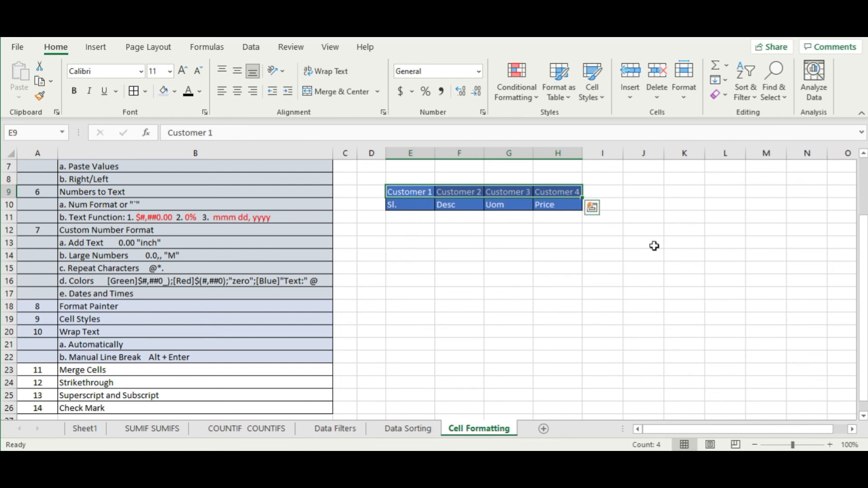
left_click(352, 91)
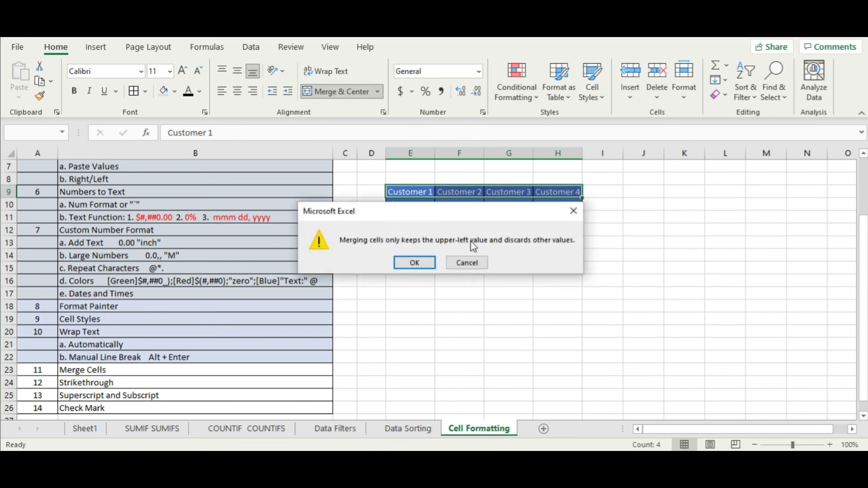
left_click(420, 267)
left_click(500, 273)
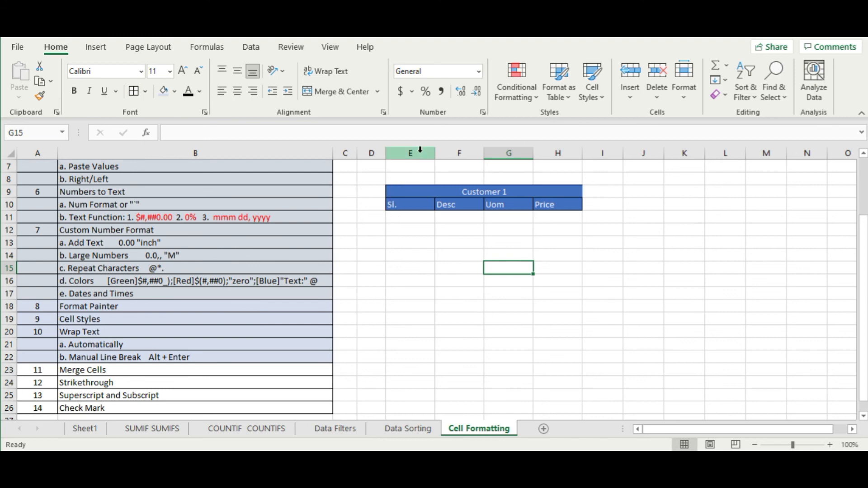
- Delete columns E through I, then select the Merge Cells row A23:B23
left_click_drag(413, 152, 595, 152)
right_click(596, 152)
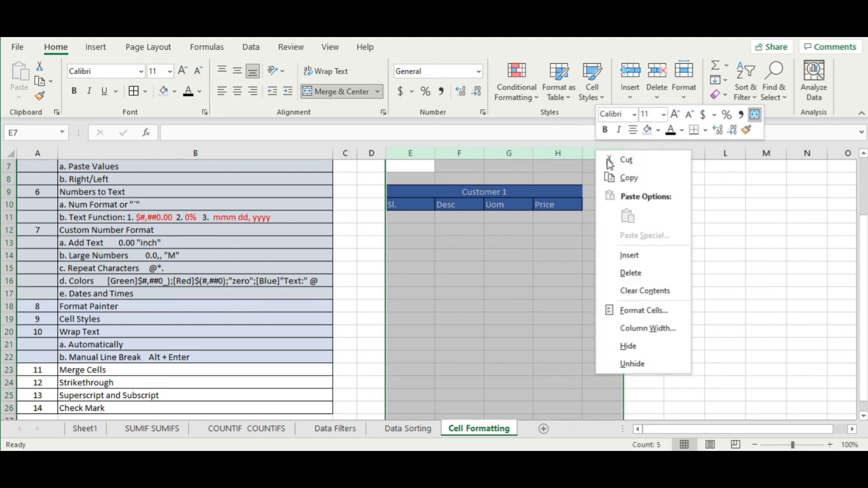
left_click(626, 273)
left_click(396, 267)
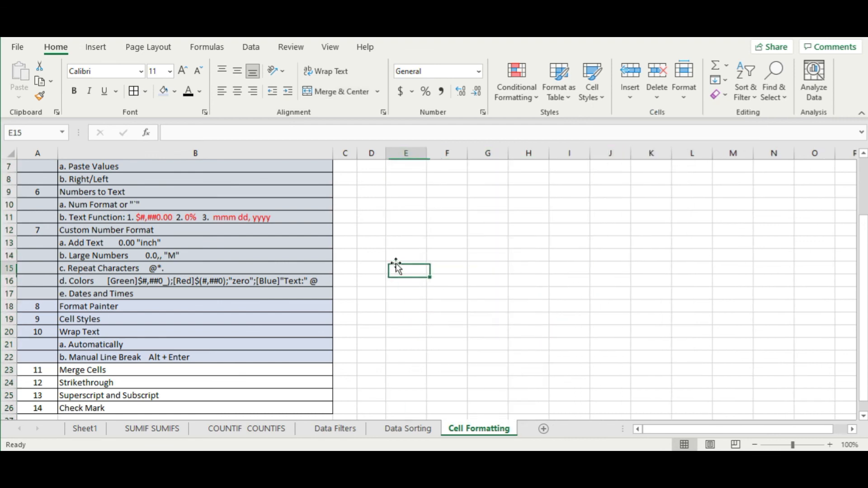
left_click_drag(46, 371, 93, 371)
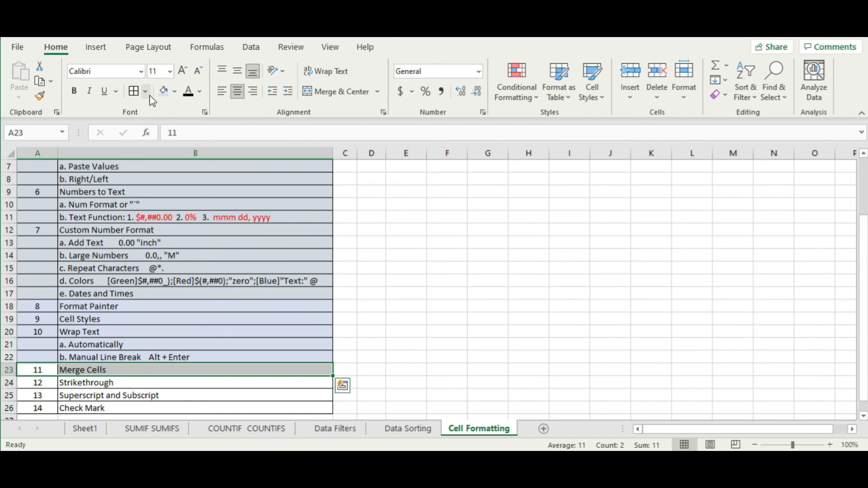
- Shade the Merge Cells row A23:B23 with the blue fill
left_click(163, 91)
scroll(216, 281, "down", 2)
left_click(131, 307)
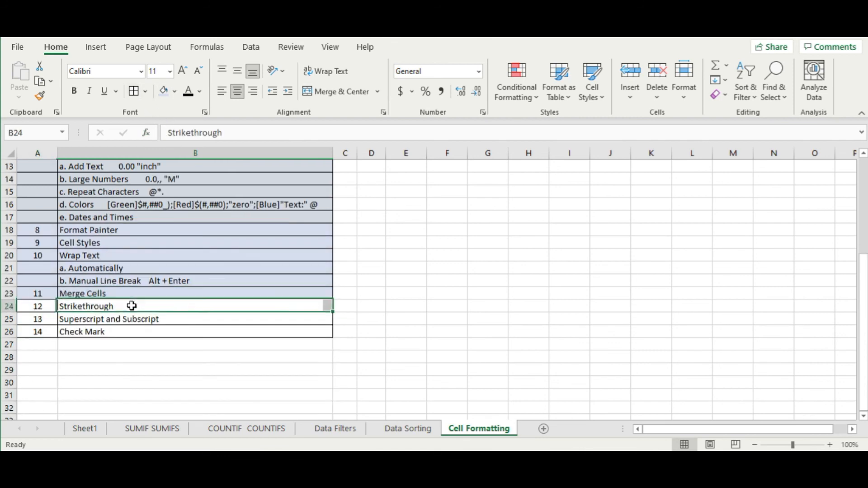
scroll(319, 330, "up", 4)
scroll(319, 329, "down", 1)
scroll(319, 330, "up", 1)
scroll(320, 329, "down", 3)
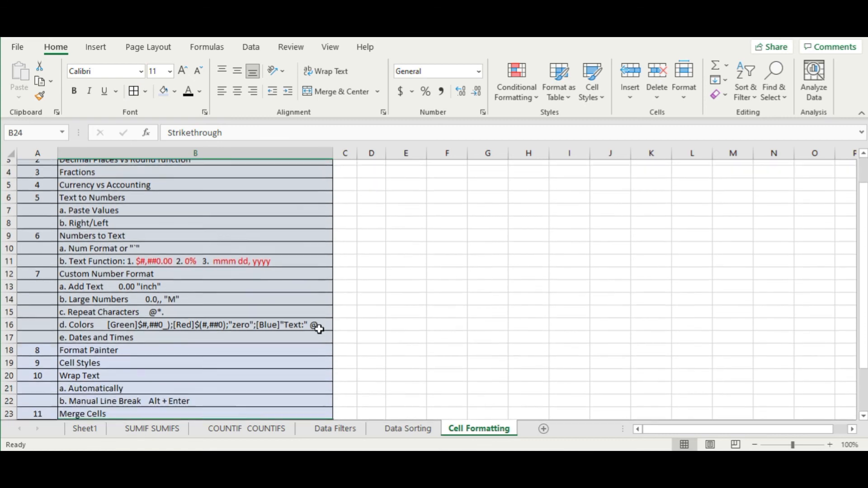
scroll(319, 330, "up", 2)
- Apply Strikethrough to the topics from Fractions to Merge Cells via Format Cells
left_click_drag(141, 167, 153, 399)
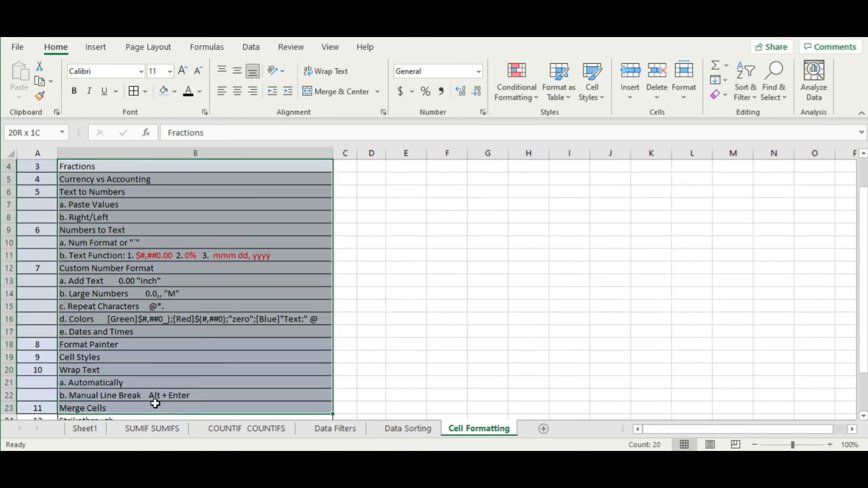
right_click(155, 404)
left_click(190, 388)
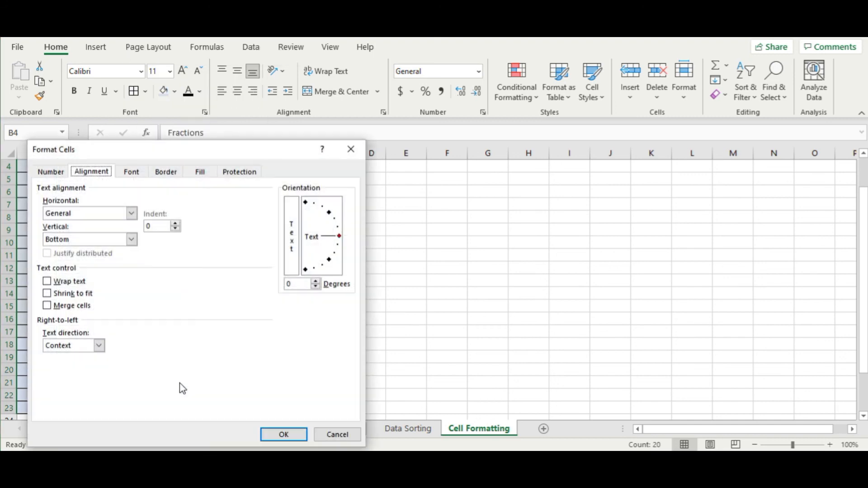
left_click_drag(180, 150, 431, 150)
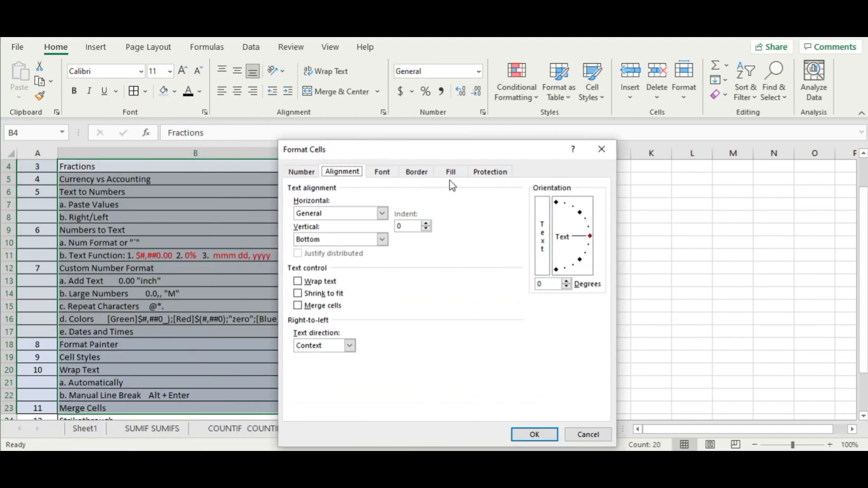
left_click(388, 172)
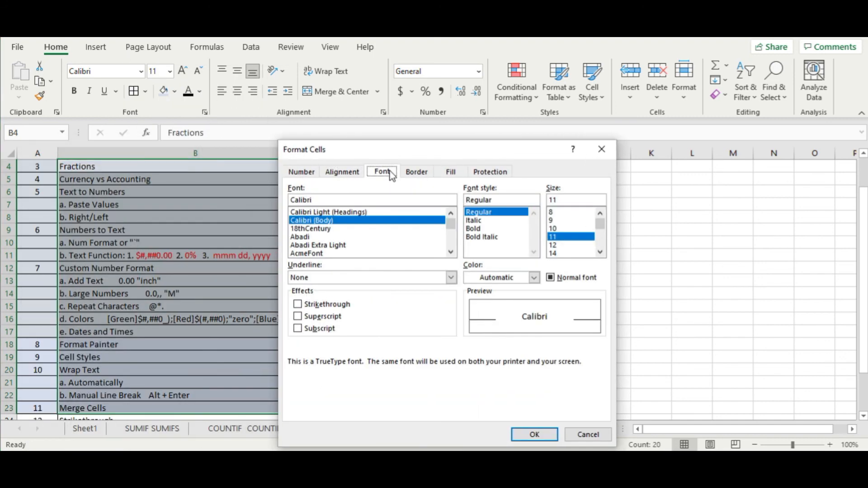
left_click(298, 305)
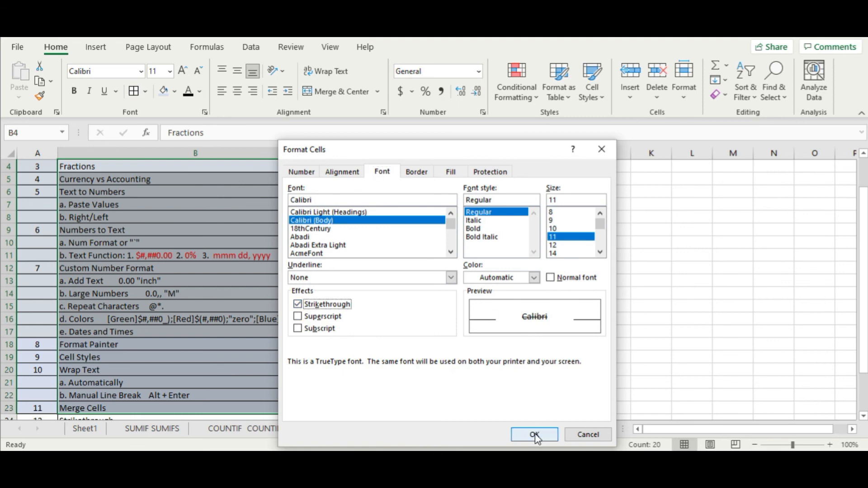
left_click(535, 435)
left_click(480, 272)
- Undo the strikethrough with Ctrl+Z and select the Strikethrough topic in B24
scroll(207, 289, "down", 2)
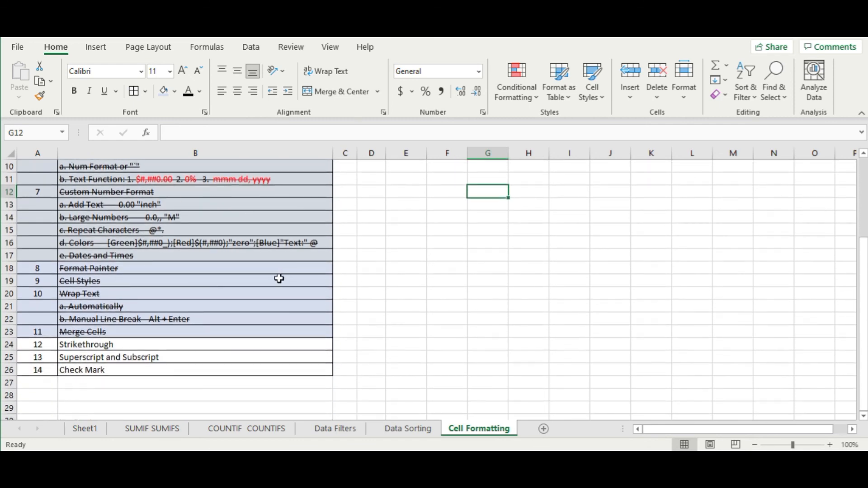
key("ctrl+z")
left_click(419, 283)
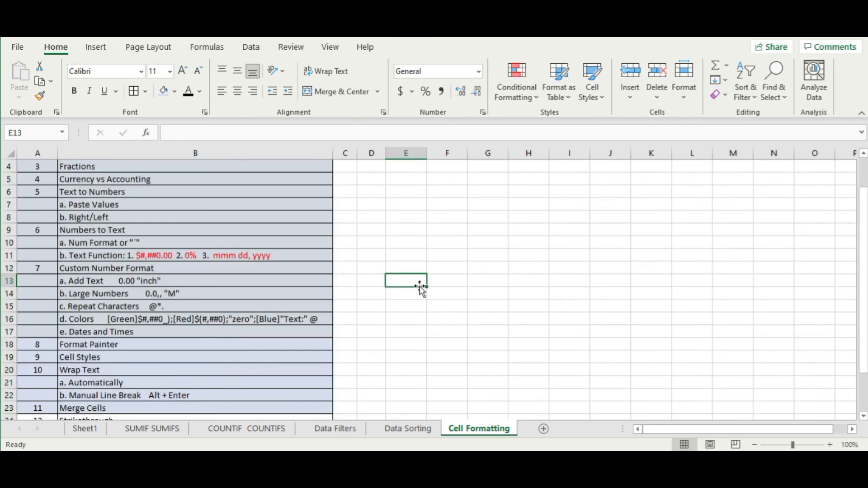
scroll(419, 283, "down", 3)
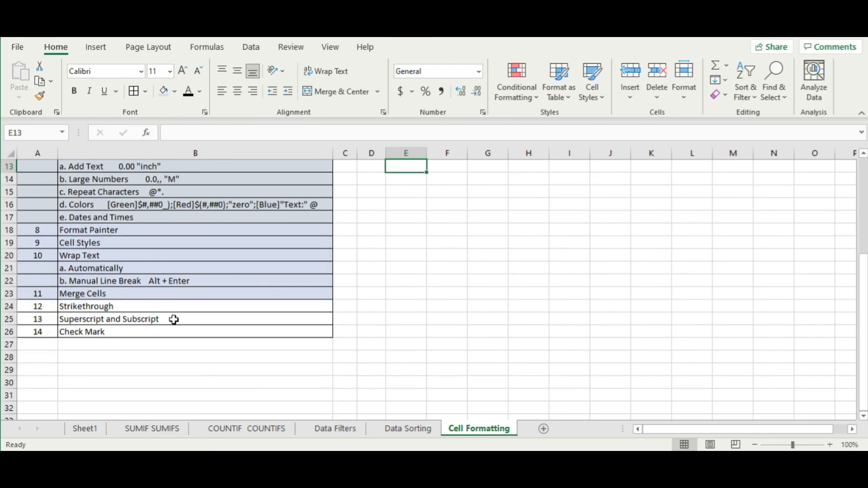
left_click(189, 293)
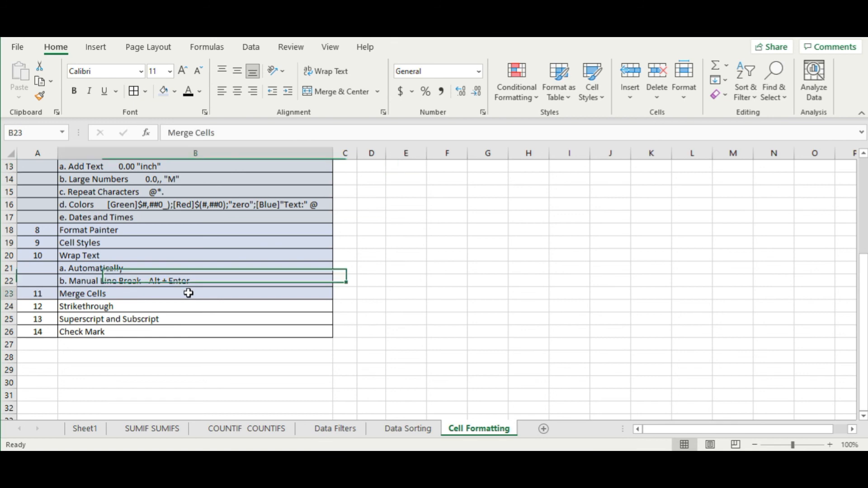
left_click(181, 307)
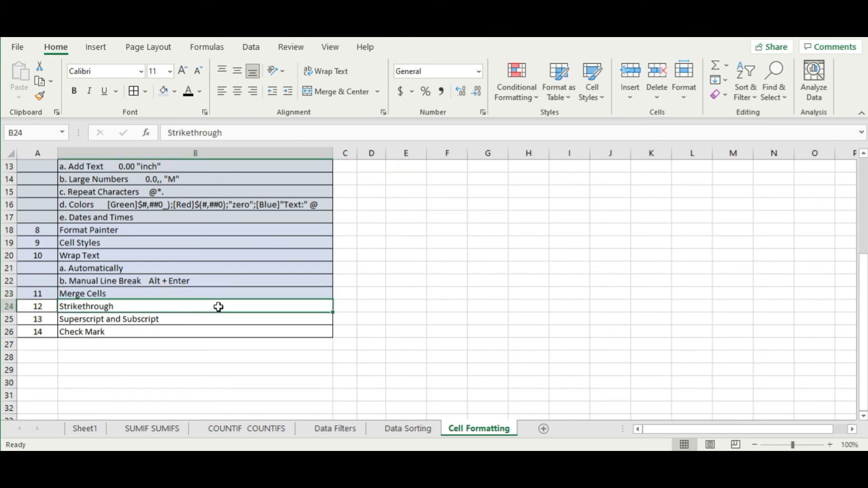
- Demo Ctrl+5 on B24 and append 'Ctrl + 5' so it reads 'Strikethrough Ctrl + 5'
key("ctrl+5")
key("ctrl+5")
double_click(224, 305)
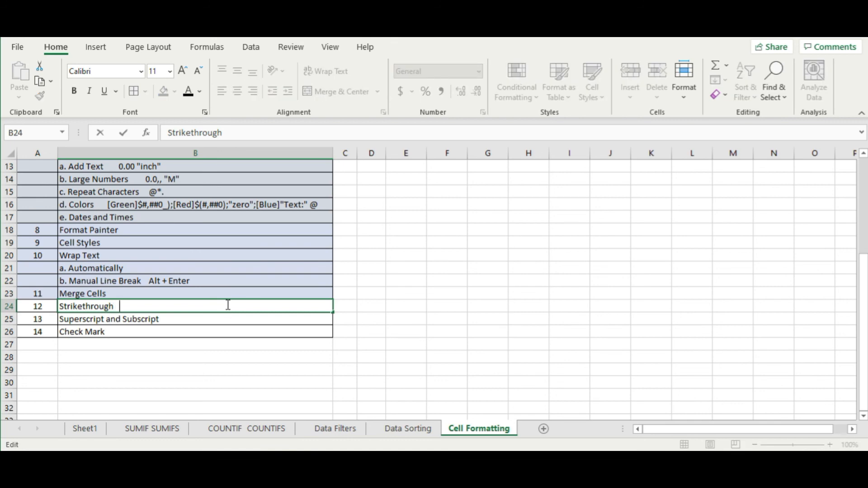
type("Ctrl + 5")
key("Return")
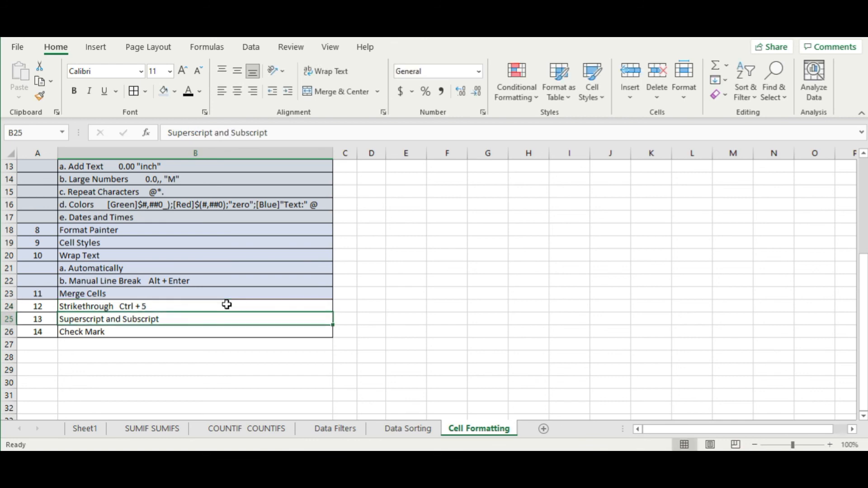
left_click(227, 305)
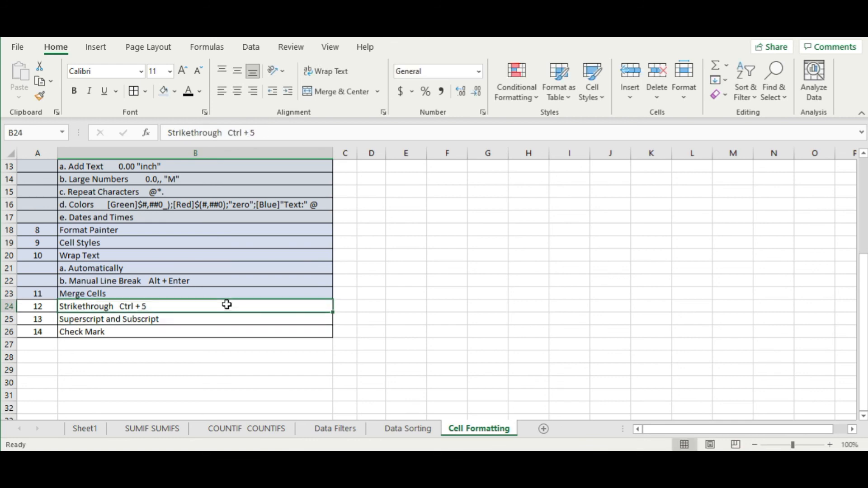
left_click(112, 323)
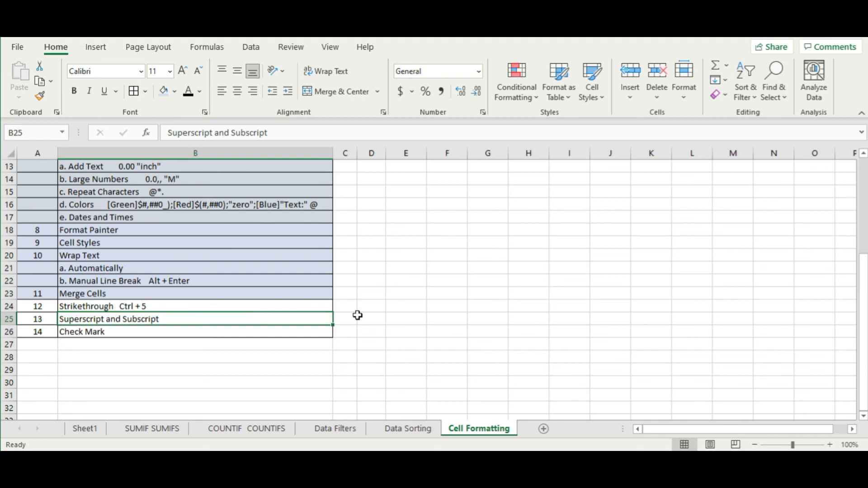
- Enter X2 in empty cell E17 as the example
left_click(478, 266)
left_click(402, 218)
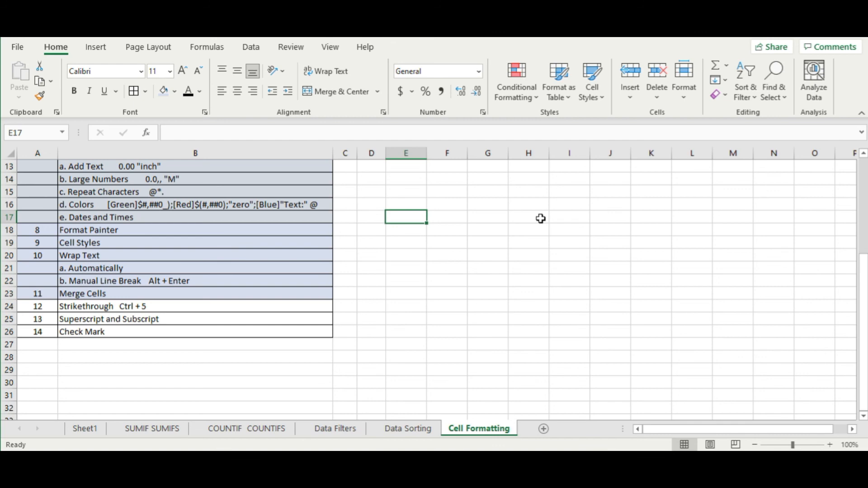
type("X2")
key("Return")
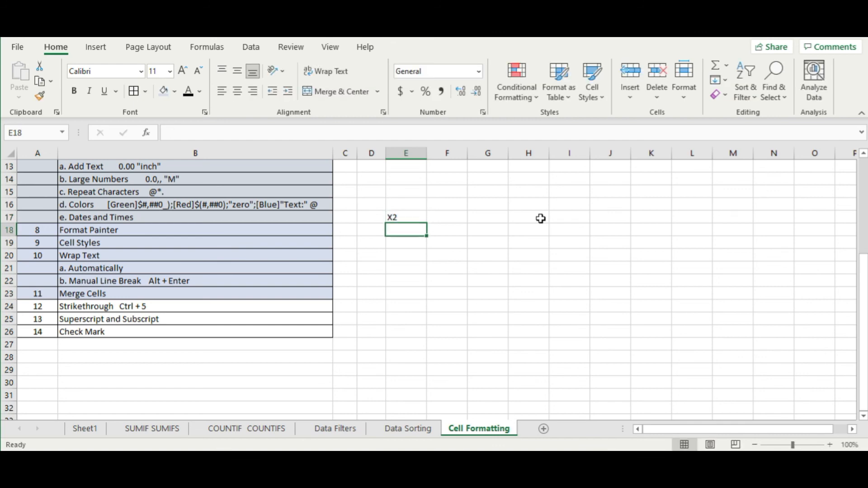
- Format the 2 in E17 as superscript so it shows X²
double_click(394, 217)
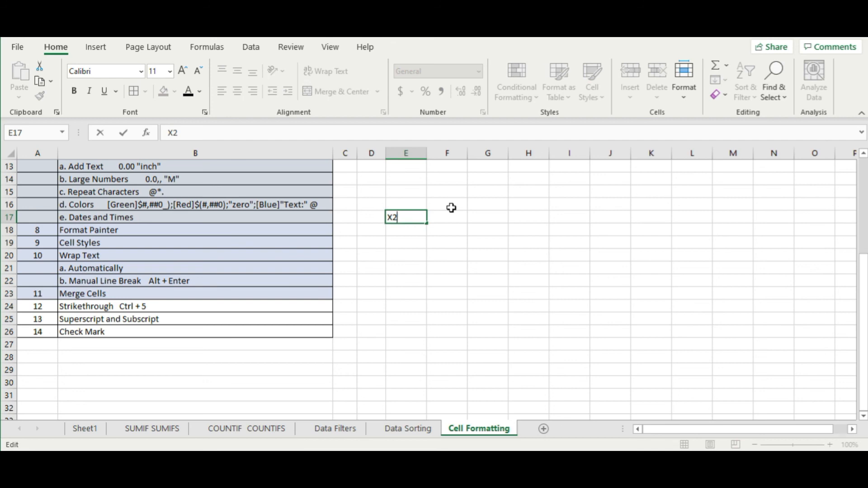
key("shift+Left")
right_click(394, 218)
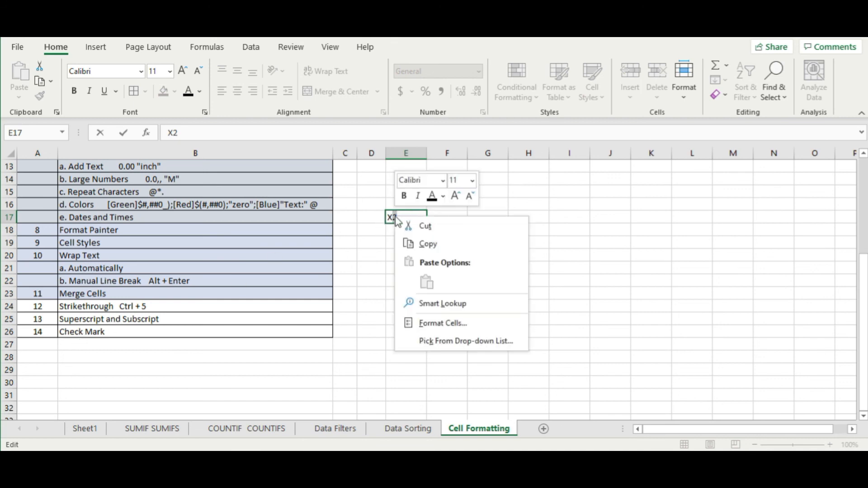
left_click(441, 325)
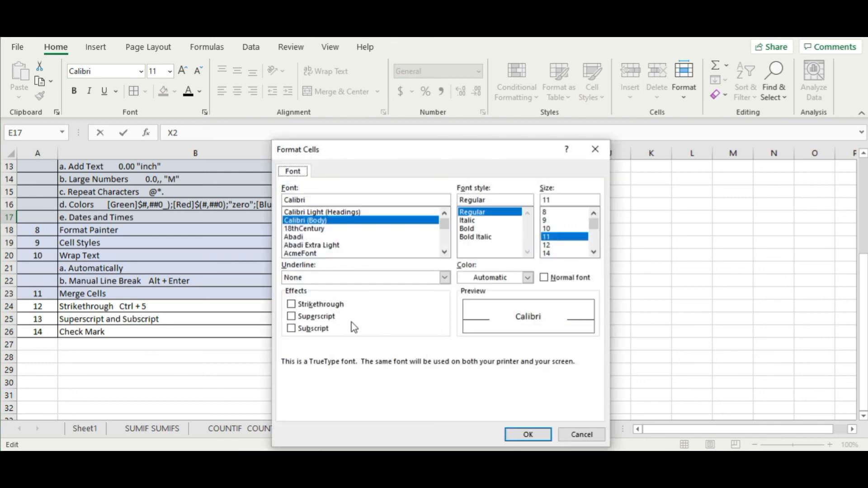
left_click(317, 315)
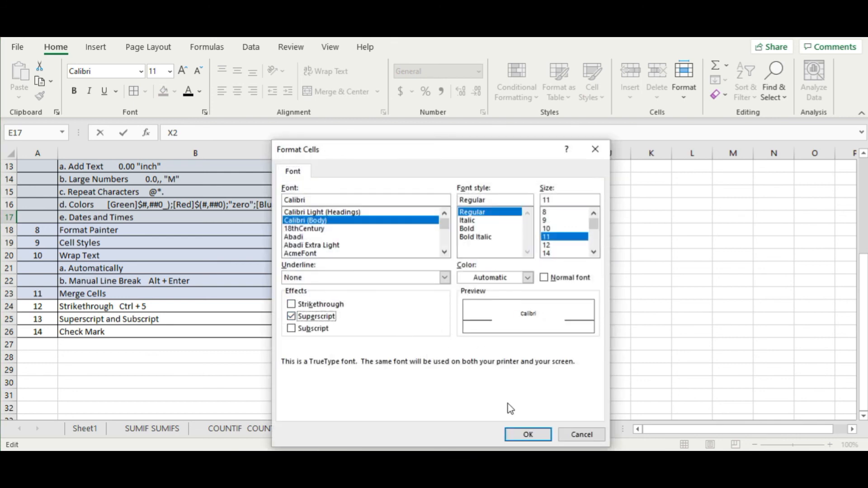
left_click(528, 435)
left_click(398, 271)
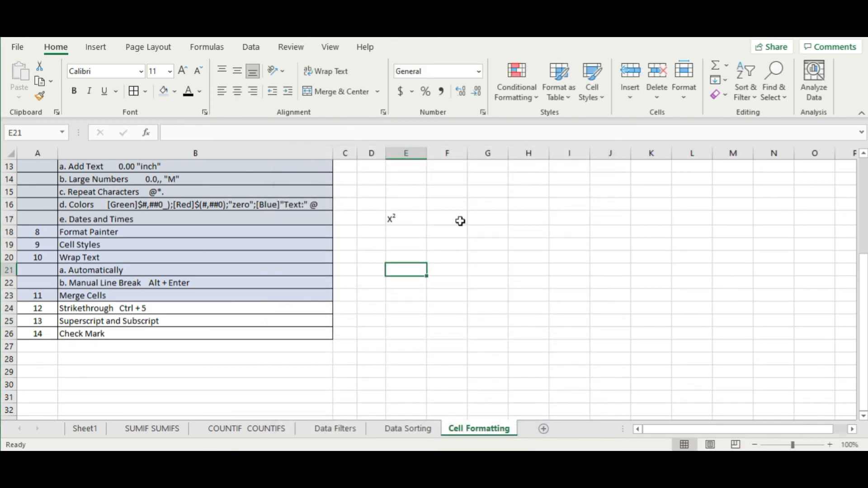
- Change the 2 in E17 from superscript to subscript so it reads X₂
double_click(400, 219)
left_click_drag(404, 220, 394, 219)
right_click(394, 219)
left_click(441, 325)
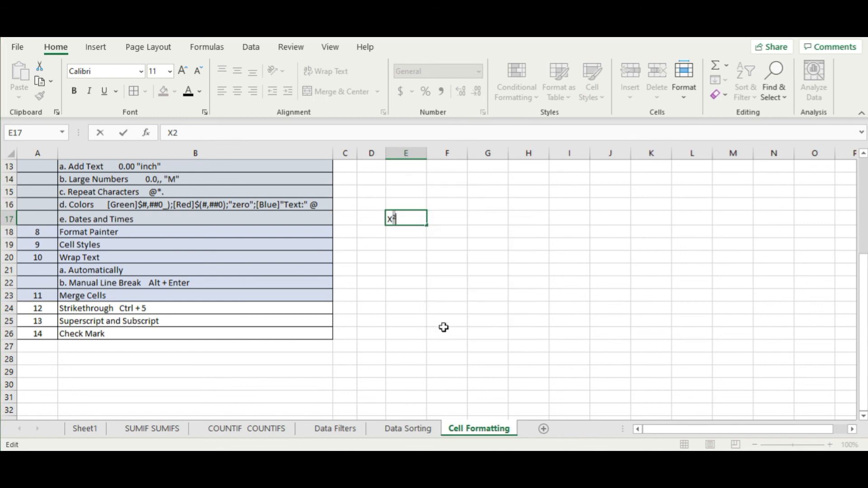
left_click(321, 328)
left_click(324, 317)
left_click(323, 329)
left_click(528, 435)
- Select the X₂ cell E17, then cell F17 beside it
left_click(520, 282)
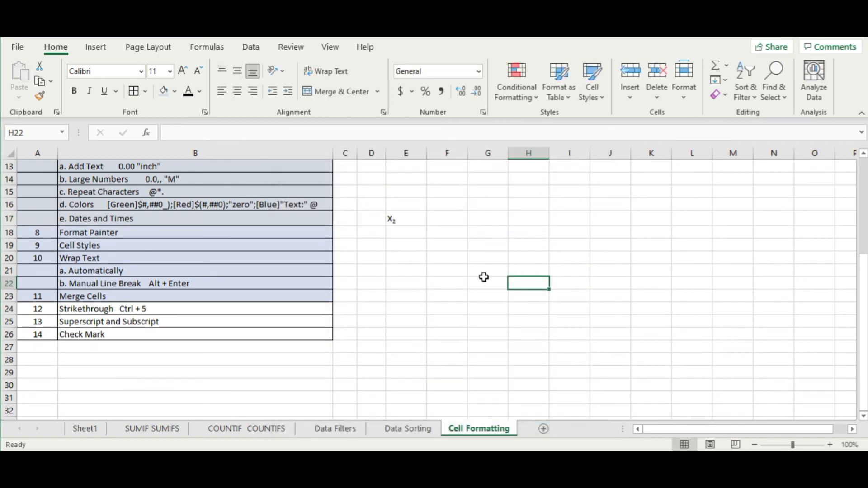
left_click(422, 219)
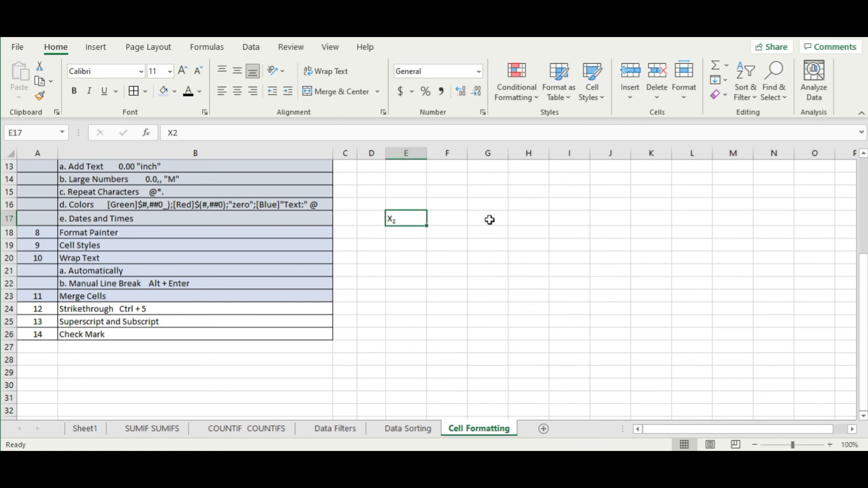
left_click(449, 232)
left_click(456, 219)
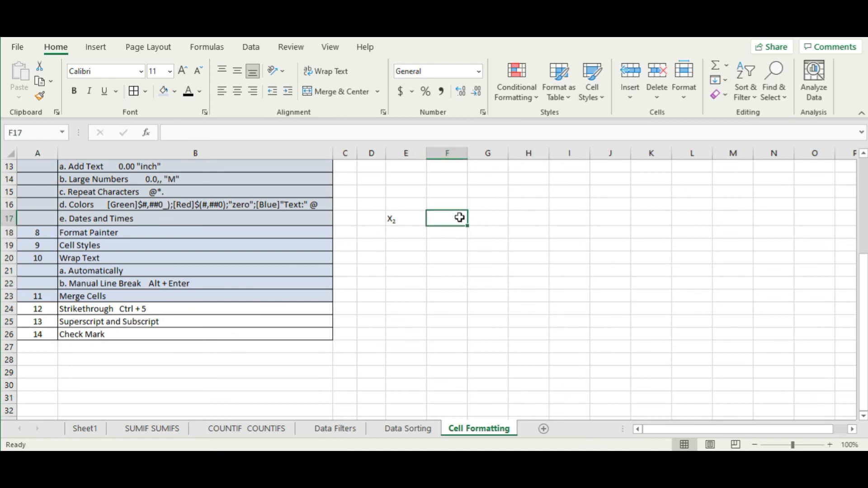
- Enter the formula =8^2 in F17 so it returns 64
type("=")
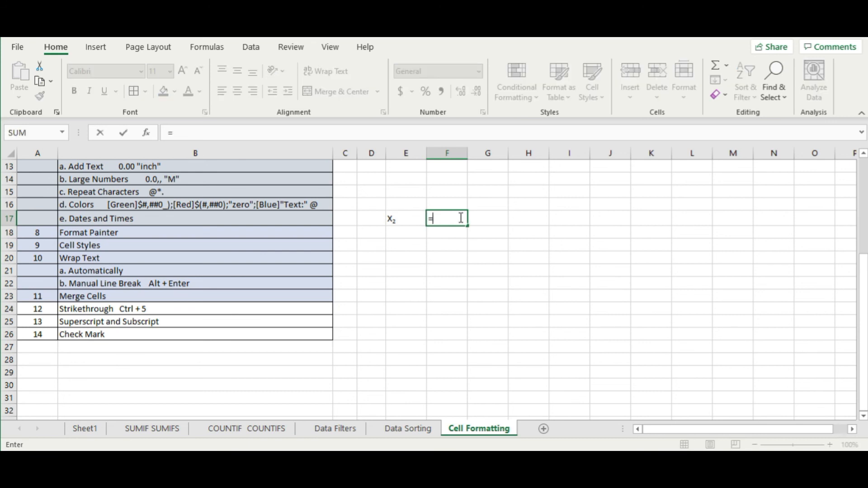
type("8")
type("6")
key("BackSpace")
type("2")
key("Return")
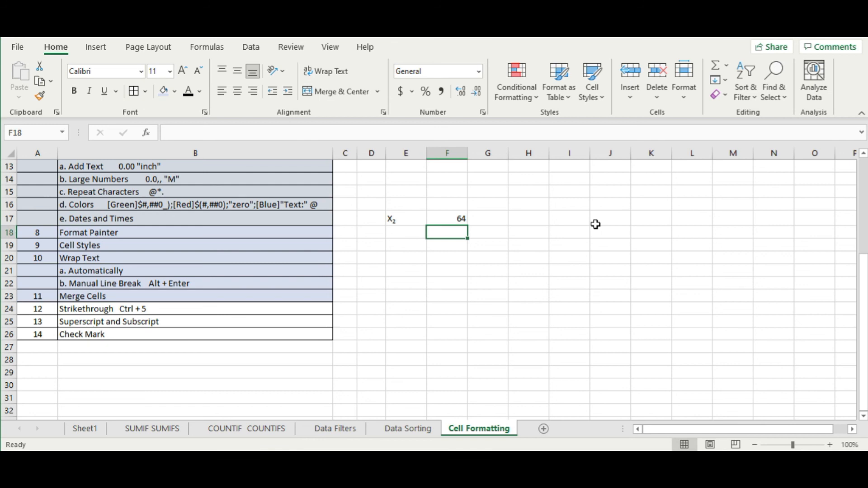
- Edit cell E17 and select the 2 in the X2 label
key("Up")
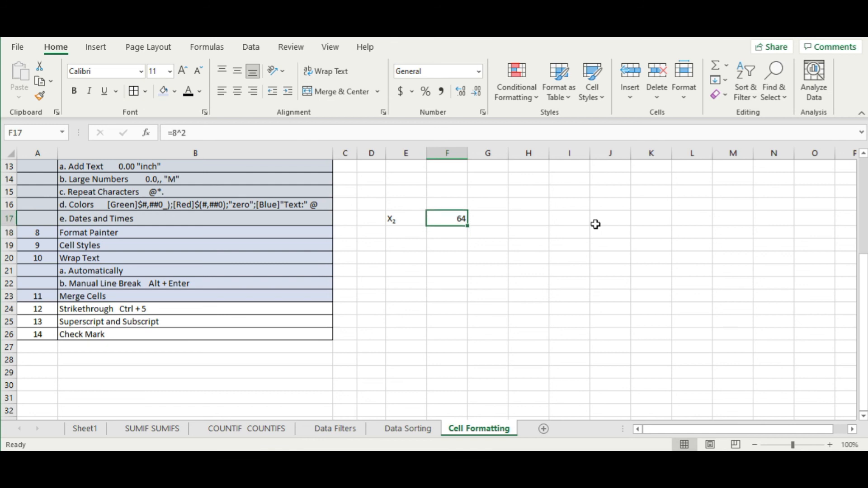
key("Left")
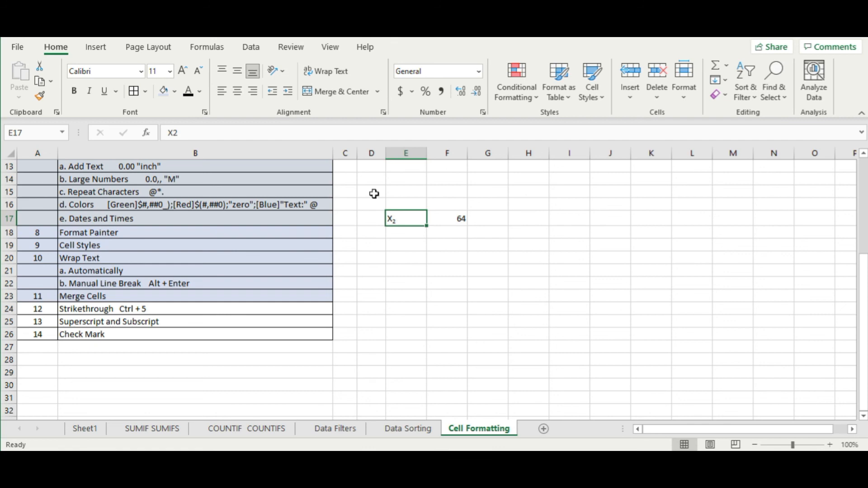
double_click(392, 219)
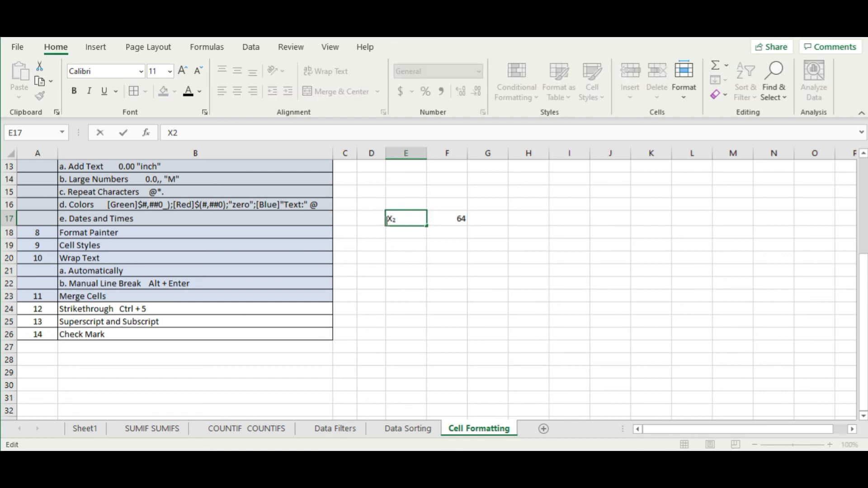
left_click_drag(393, 217, 405, 220)
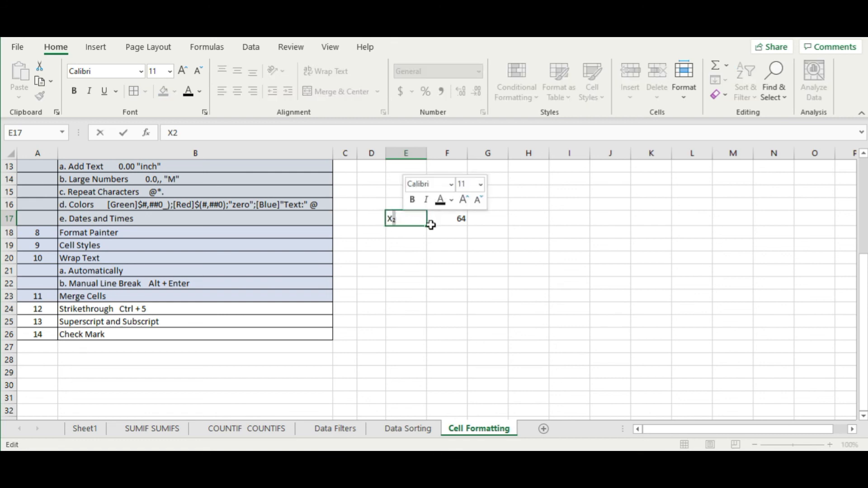
- Format the selected 2 in E17 as superscript through Format Cells
right_click(396, 219)
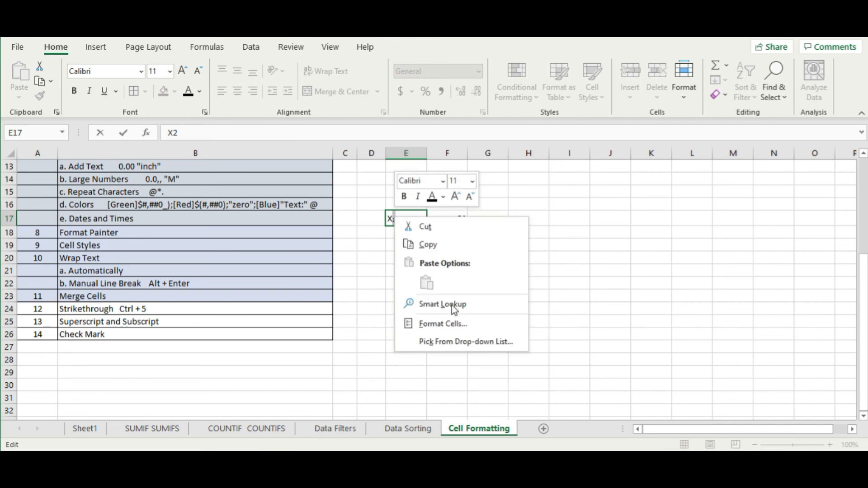
left_click(446, 323)
left_click(331, 319)
left_click(328, 329)
left_click(331, 319)
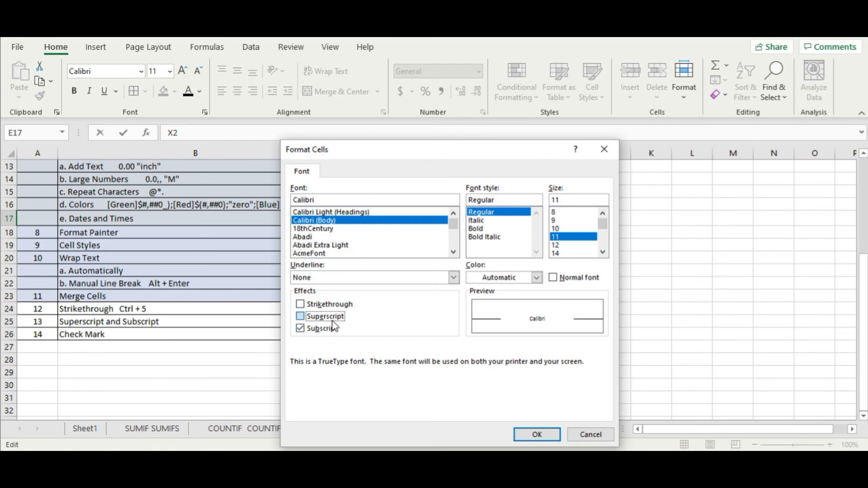
left_click(537, 435)
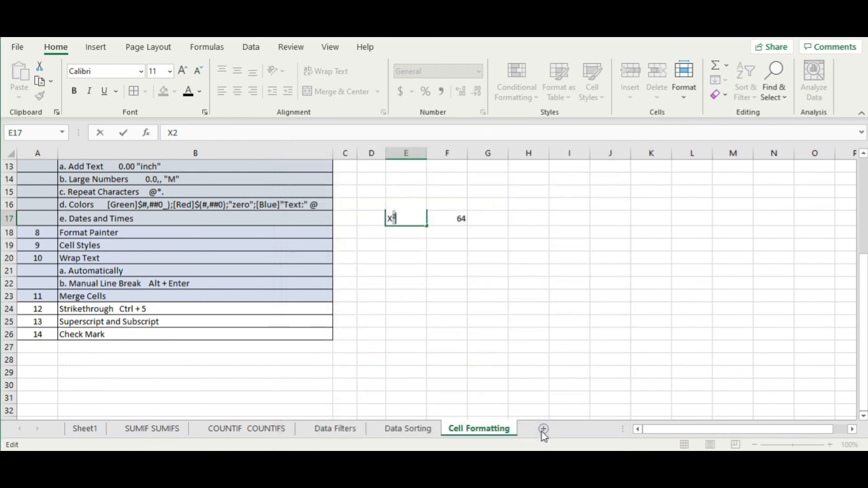
- Clear the example cells E16:F19, removing the x² and 64 examples
left_click(451, 325)
left_click(523, 215)
left_click(409, 217)
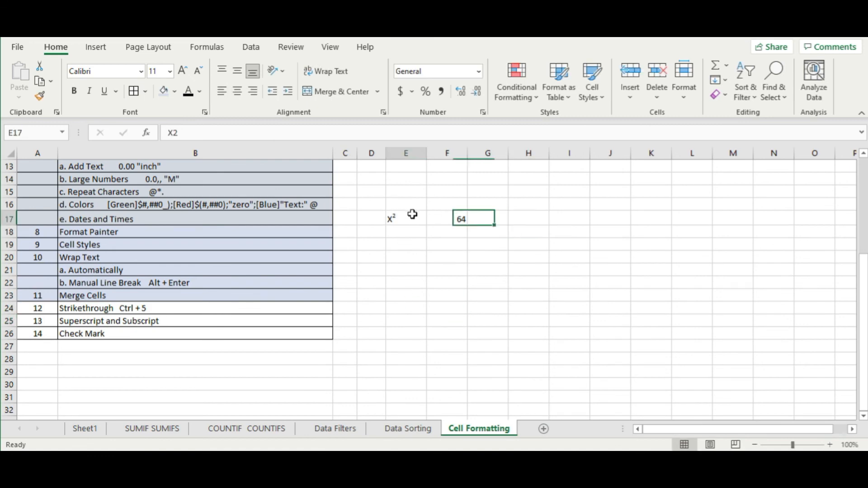
left_click(452, 308)
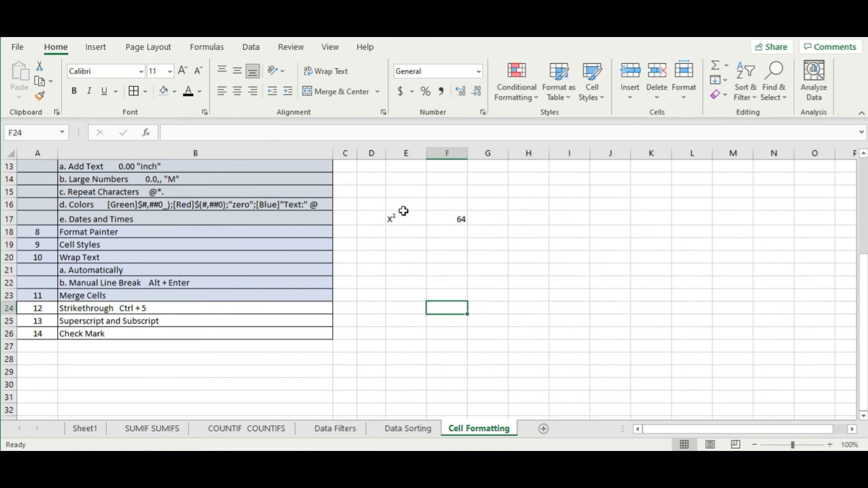
left_click_drag(404, 207, 460, 240)
key("Delete")
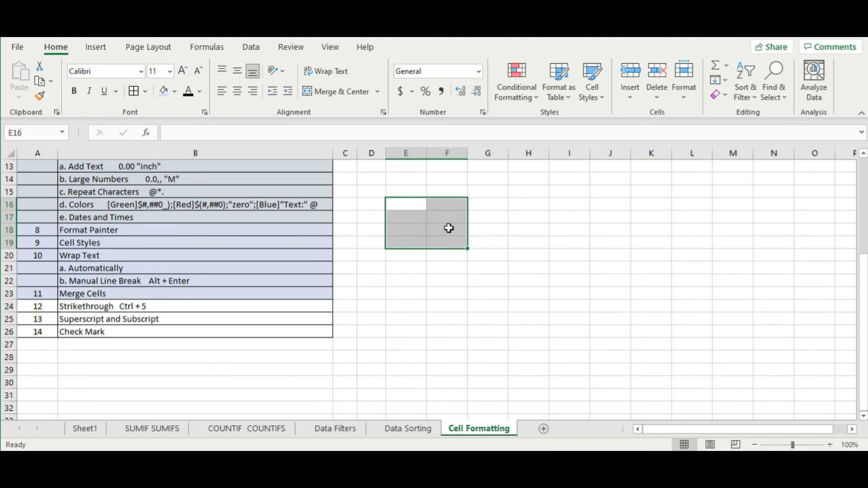
left_click(449, 228)
- Give the Strikethrough and Superscript rows A24:B25 the table's fill colour
left_click_drag(51, 308, 217, 318)
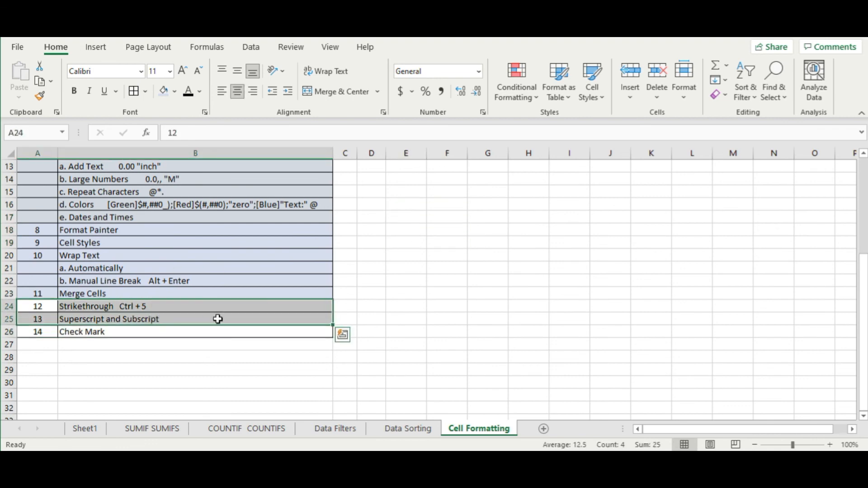
left_click(165, 93)
left_click(142, 330)
left_click(380, 306)
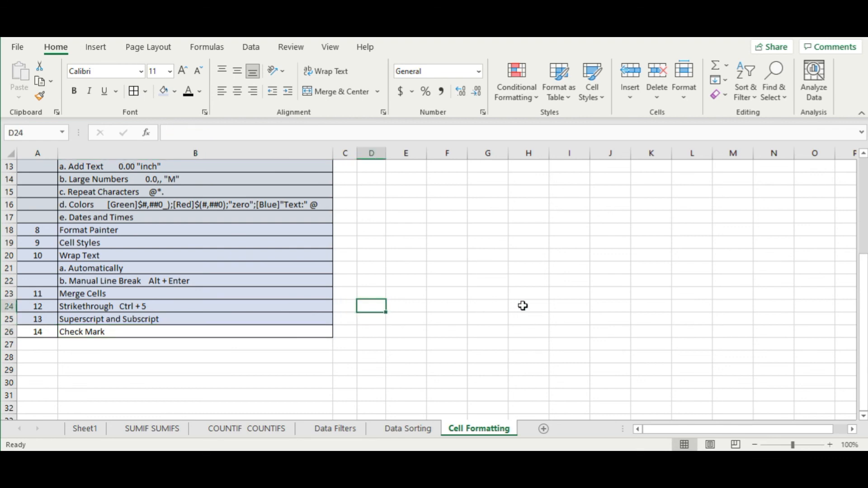
left_click(407, 256)
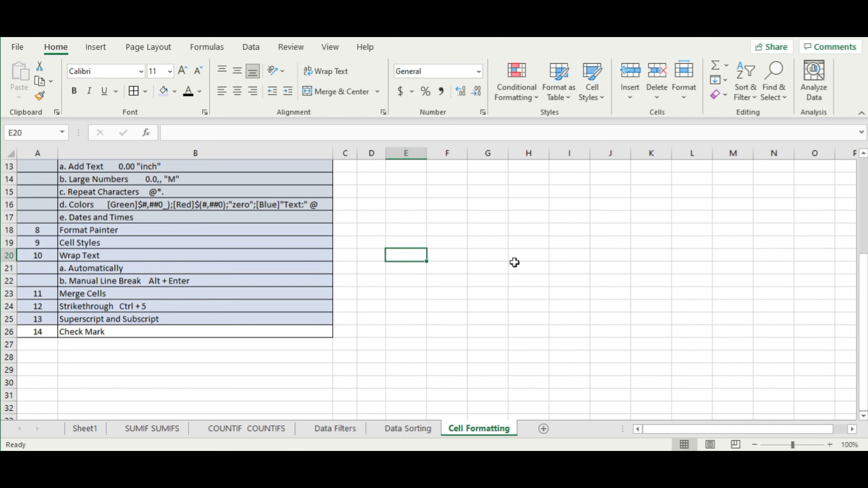
- Enter P in E20 and set its font to Wingdings 2 to show a check mark
type("P")
key("Return")
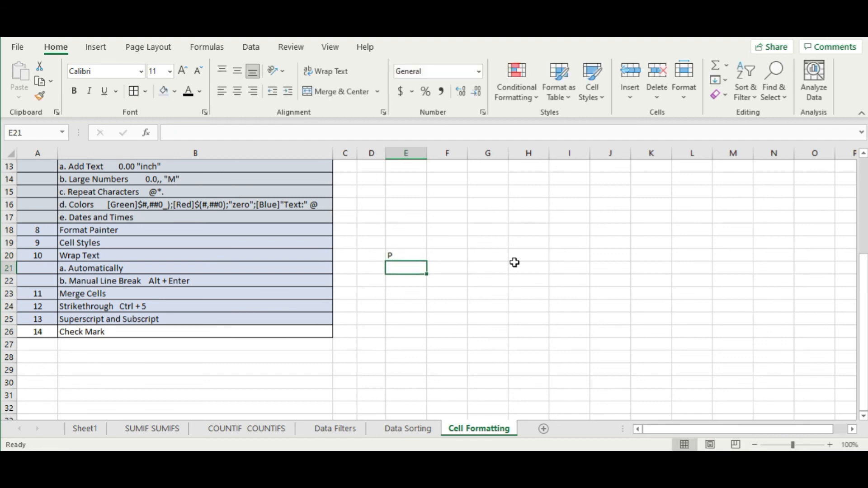
double_click(402, 254)
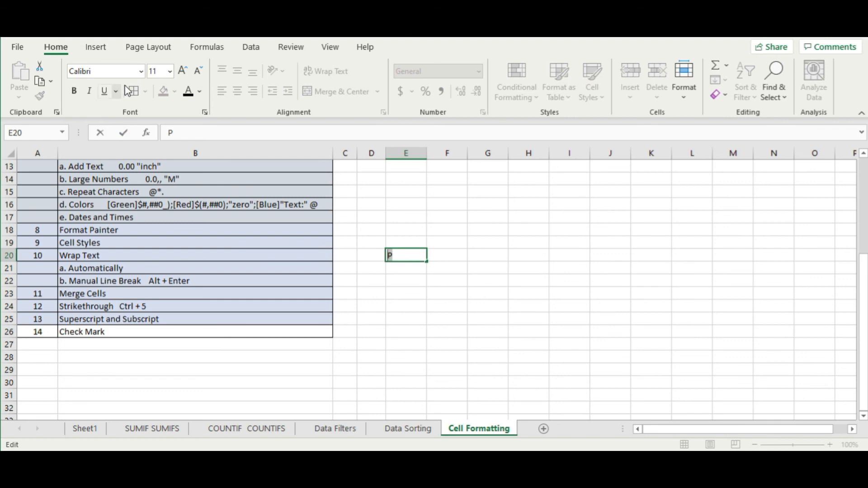
left_click(140, 72)
scroll(184, 265, "down", 4)
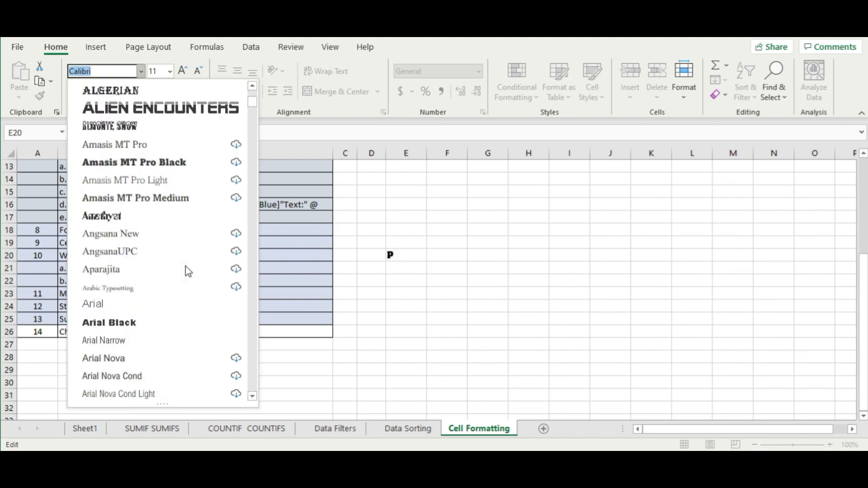
left_click_drag(254, 99, 253, 161)
scroll(235, 203, "down", 20)
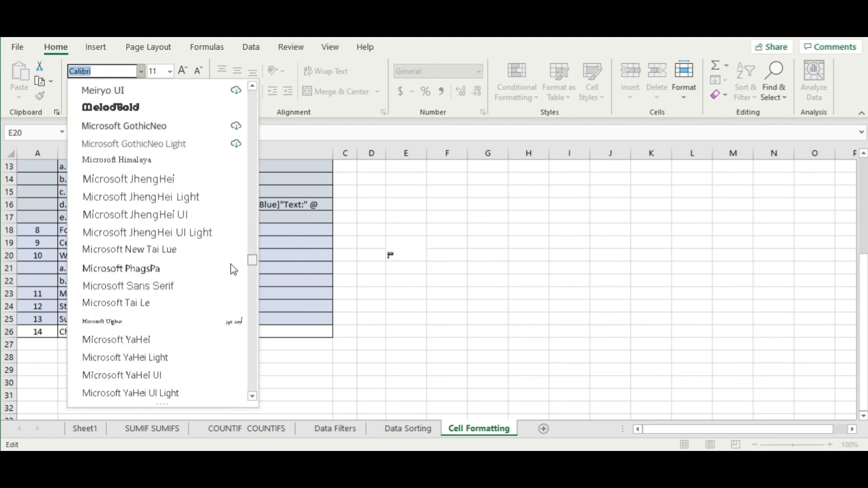
mouse_move(247, 397)
left_mouse_down()
mouse_move(248, 361)
mouse_move(250, 386)
left_mouse_up()
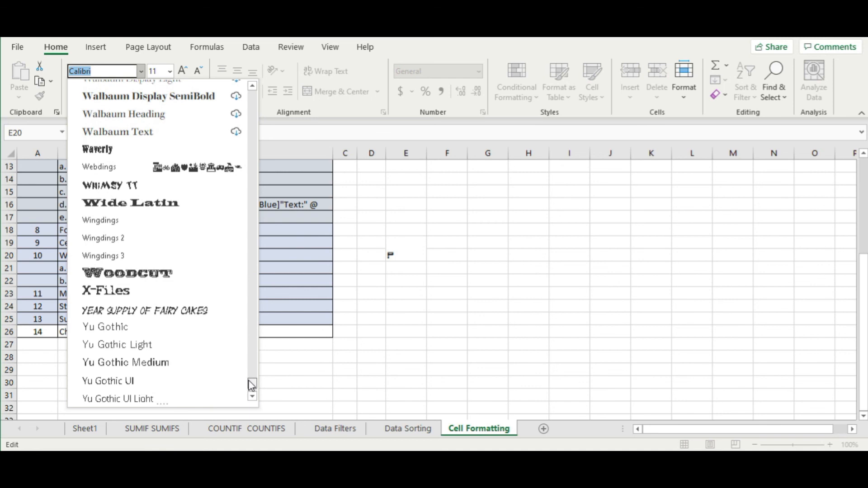
left_click(154, 240)
- Enlarge the E20 check mark to font size 22
left_click(489, 267)
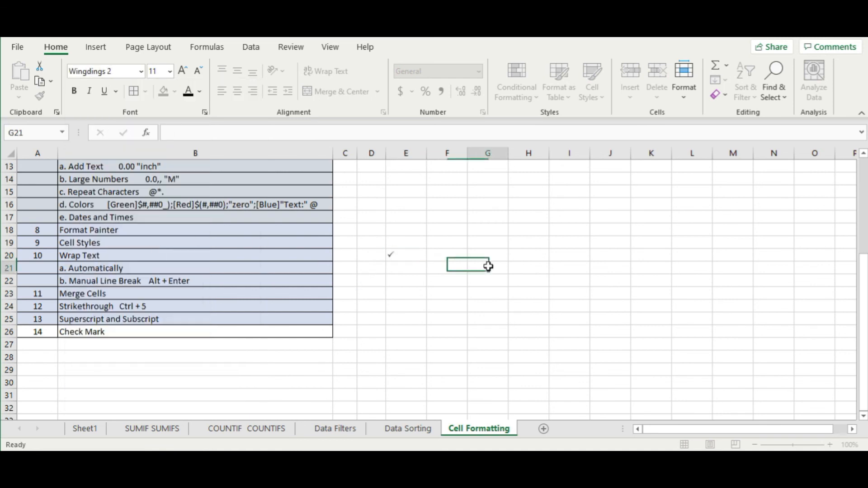
left_click(410, 255)
left_click(169, 71)
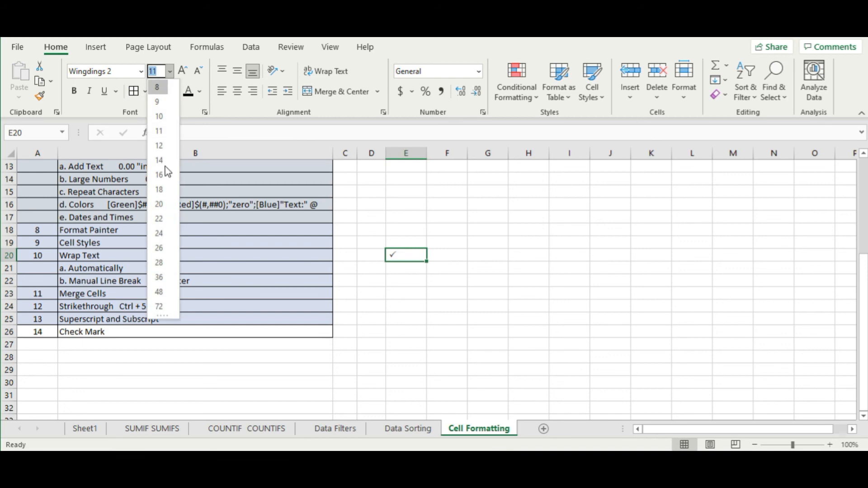
left_click(513, 284)
left_click(515, 281)
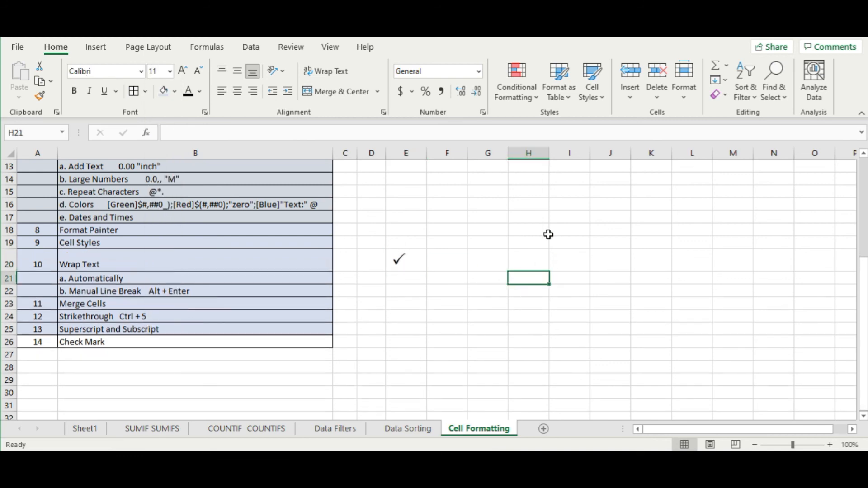
left_click(434, 286)
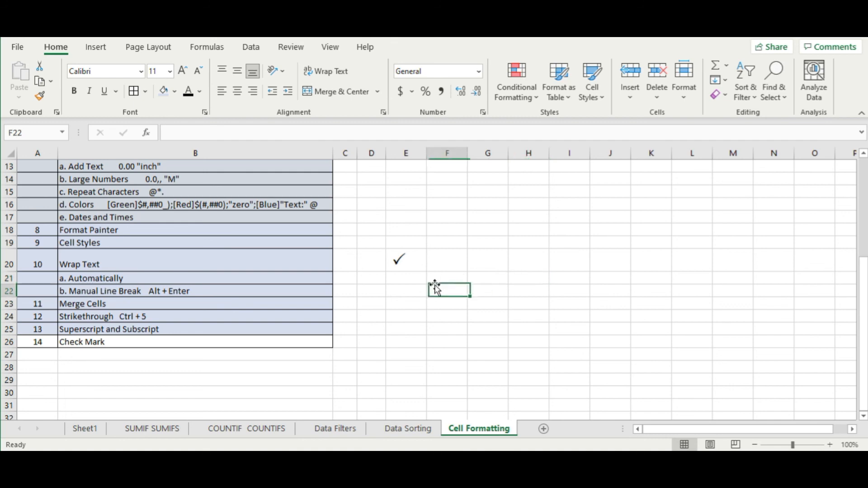
left_click(404, 260)
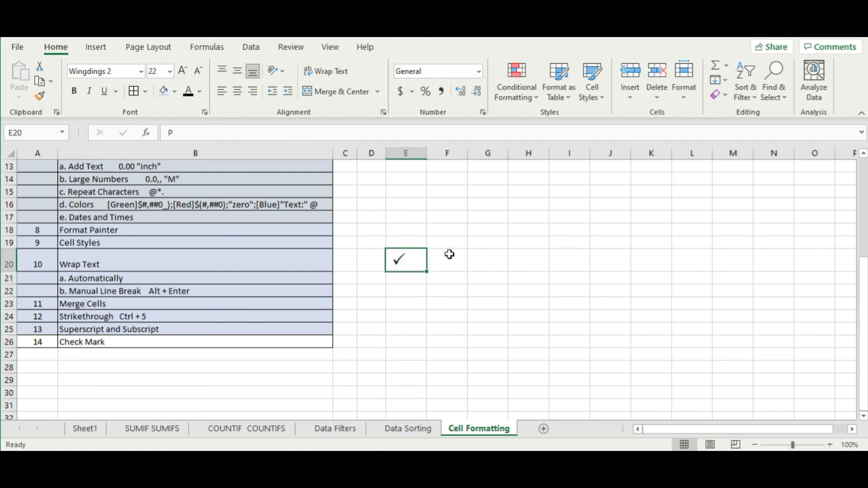
left_click(476, 237)
- Narrow column E and copy the check mark down into E21
left_click_drag(427, 156, 413, 156)
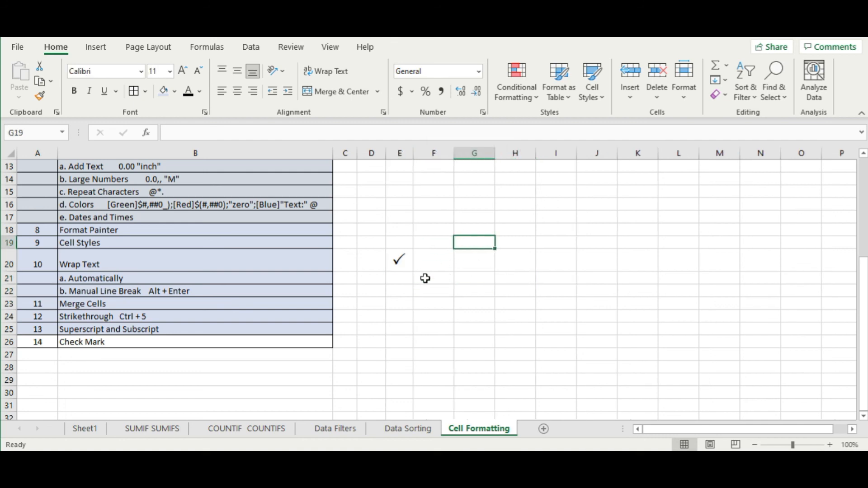
left_click(401, 279)
left_click(404, 262)
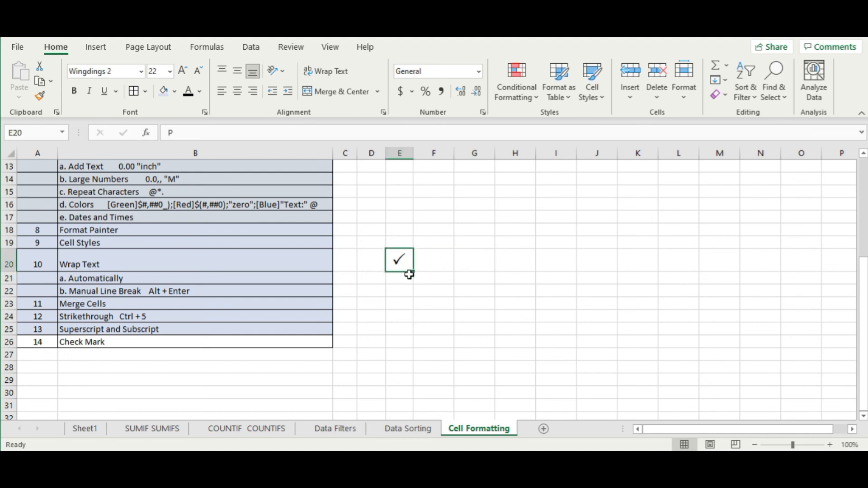
left_click_drag(414, 273, 411, 283)
- Replace E21's check mark with O to show a Wingdings 2 cross
left_click(402, 282)
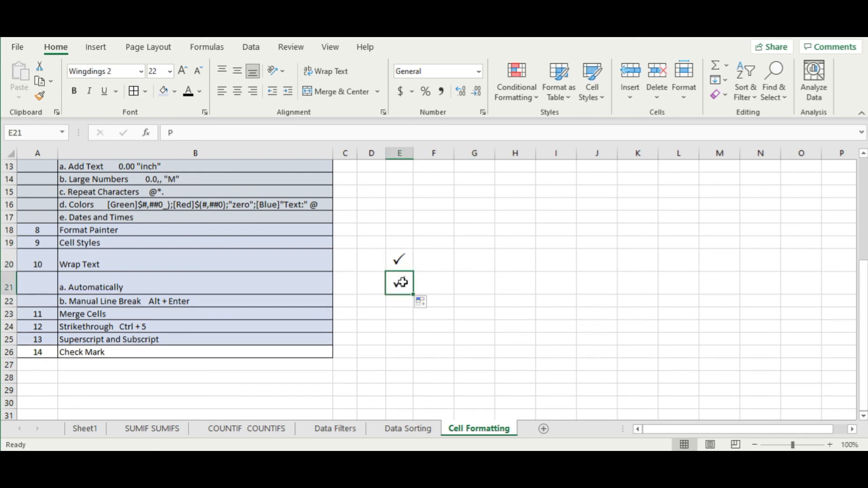
double_click(409, 283)
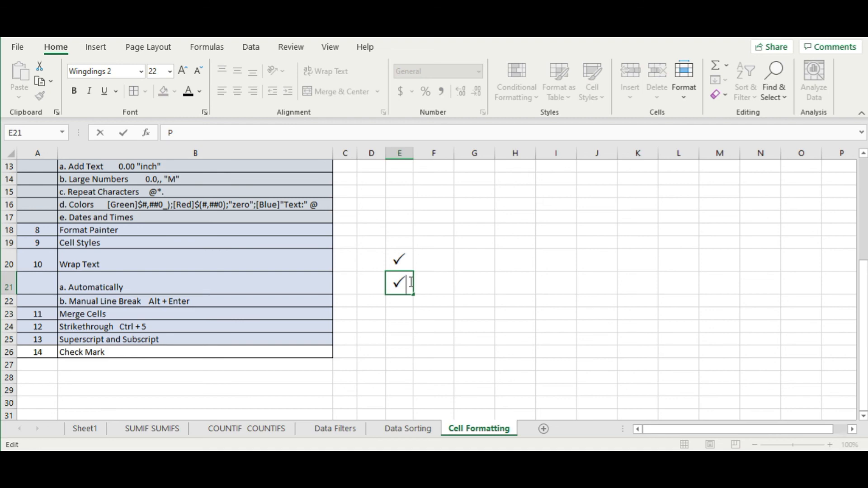
left_click_drag(402, 283, 366, 285)
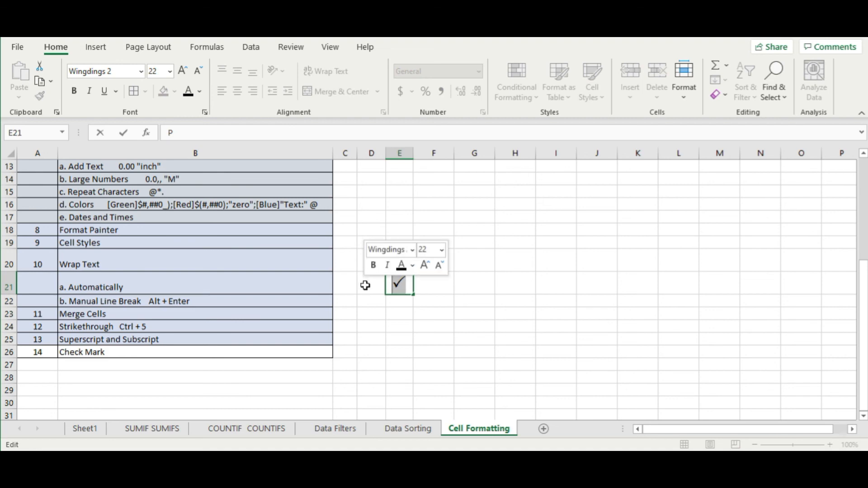
type("O")
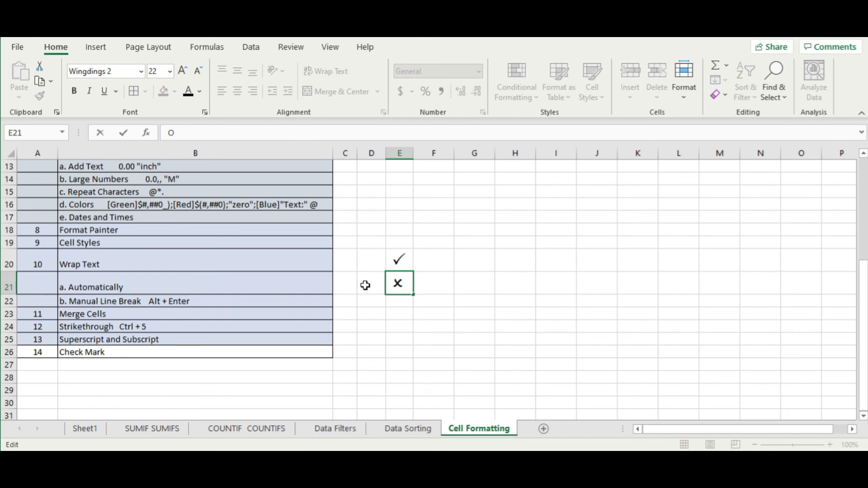
key("Return")
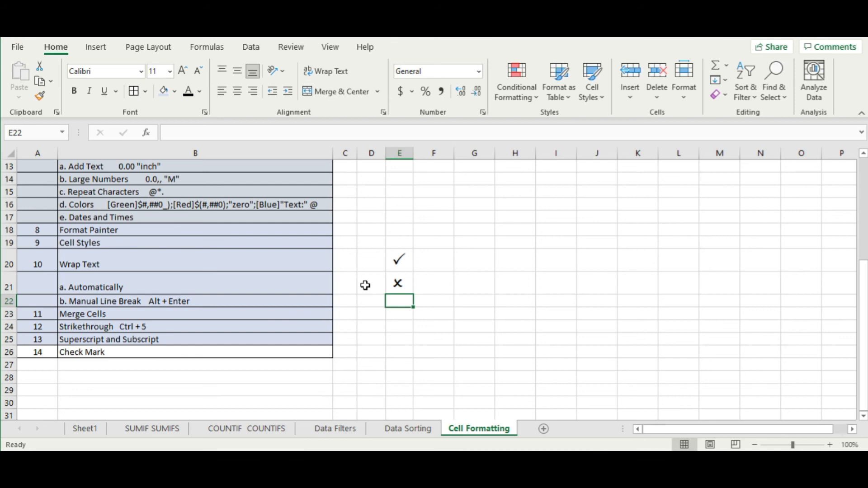
key("Up")
key("Up")
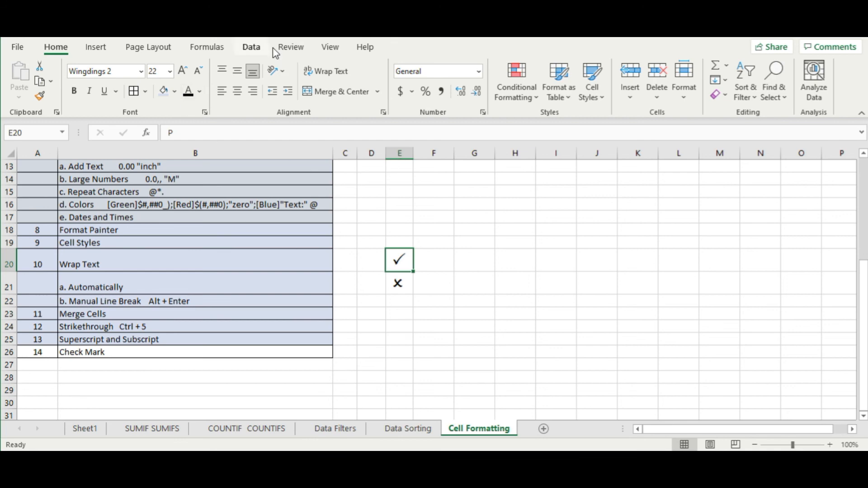
left_click(96, 47)
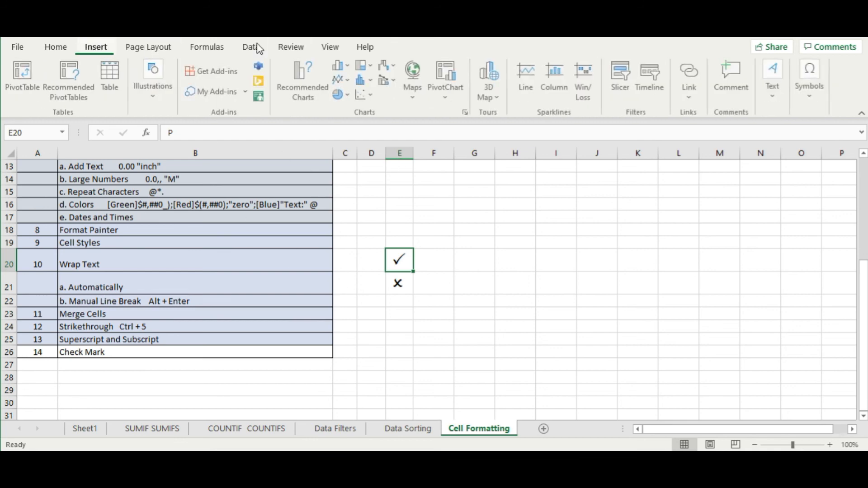
left_click(809, 96)
left_click(842, 140)
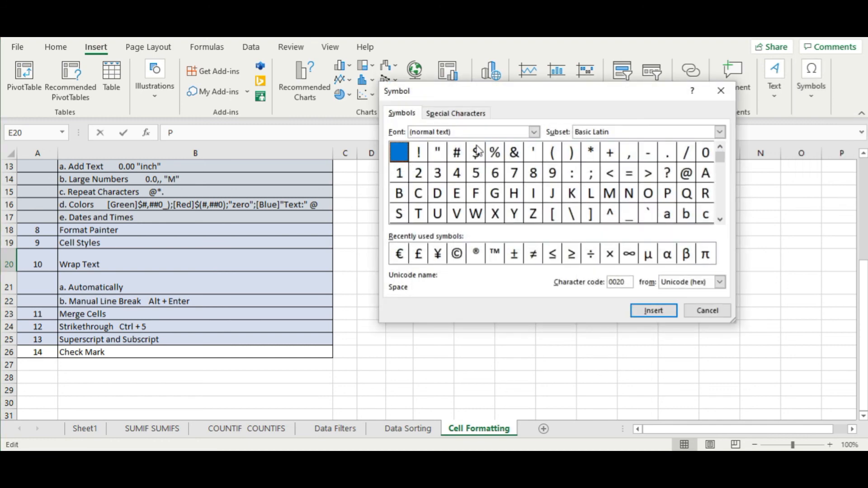
left_click(534, 132)
left_click(535, 180)
left_click(535, 180)
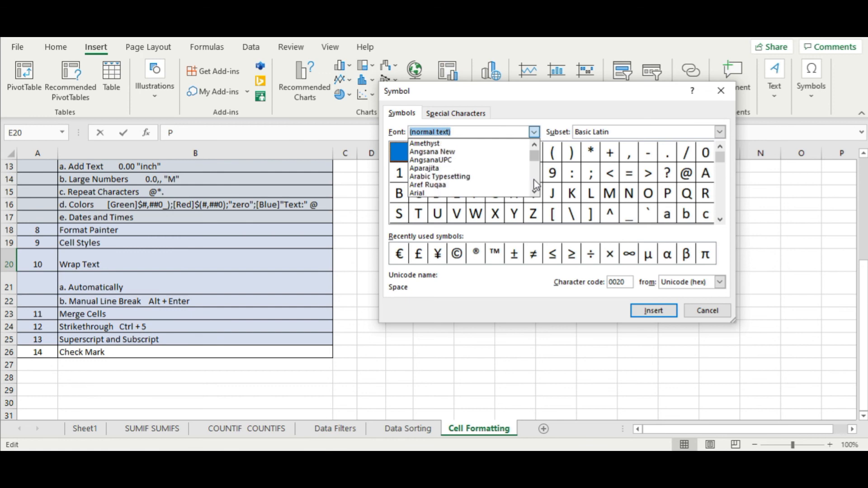
left_click(535, 179)
left_click(535, 177)
left_click_drag(536, 159, 535, 191)
left_click(536, 162)
left_click(536, 162)
left_click(534, 191)
left_click(534, 192)
left_click(459, 176)
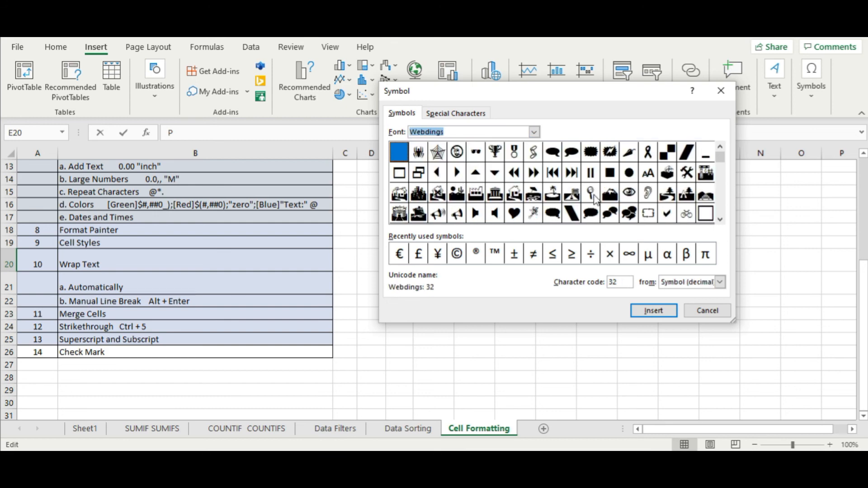
mouse_move(721, 160)
left_mouse_down()
mouse_move(722, 216)
mouse_move(726, 177)
left_mouse_up()
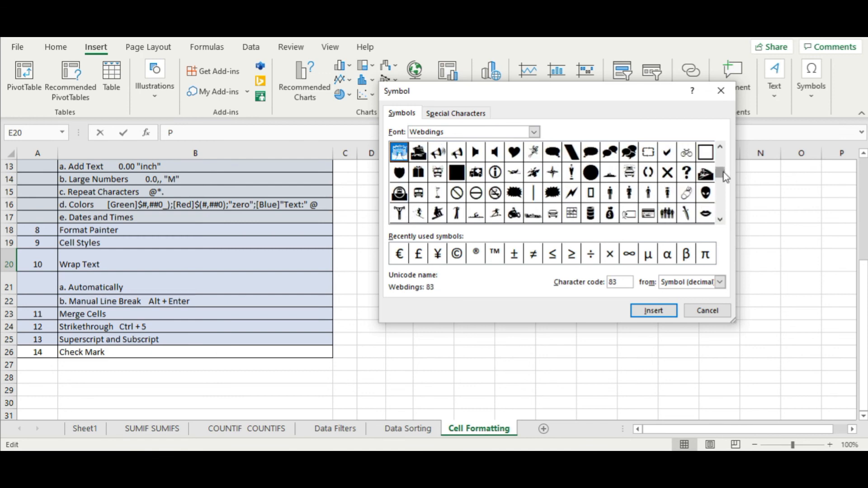
left_click(667, 152)
left_click_drag(725, 178, 725, 160)
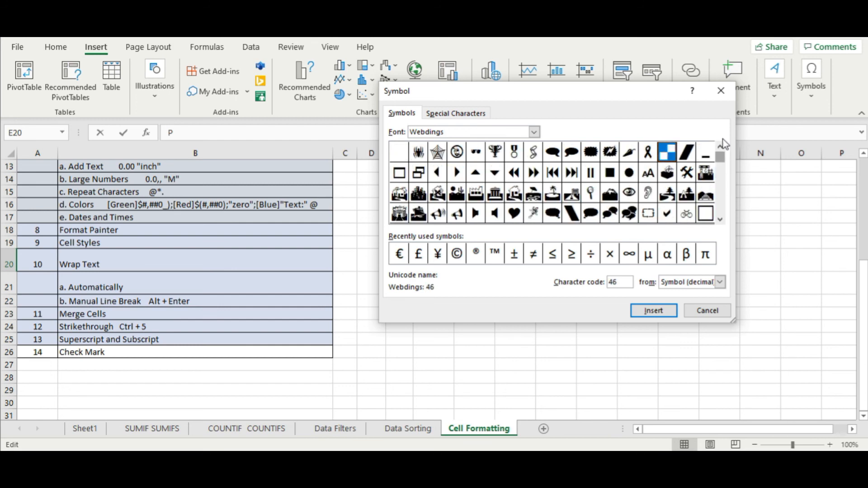
left_click(697, 315)
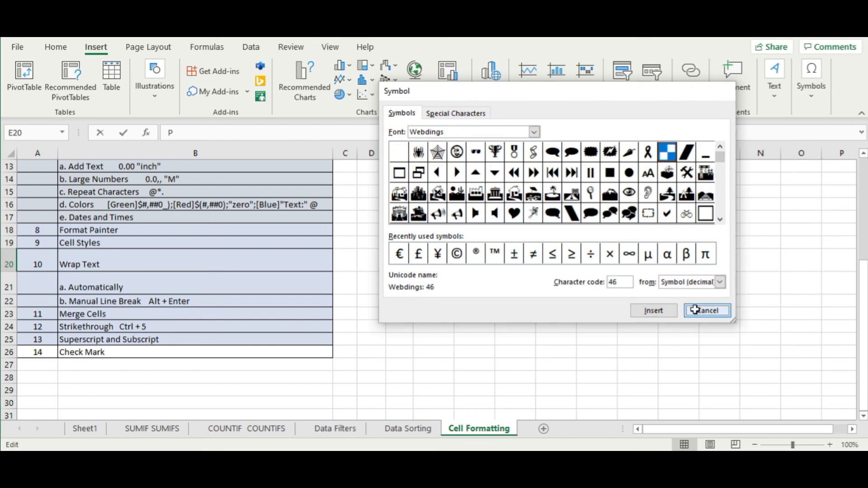
left_click(468, 325)
left_click(398, 259)
left_click(481, 242)
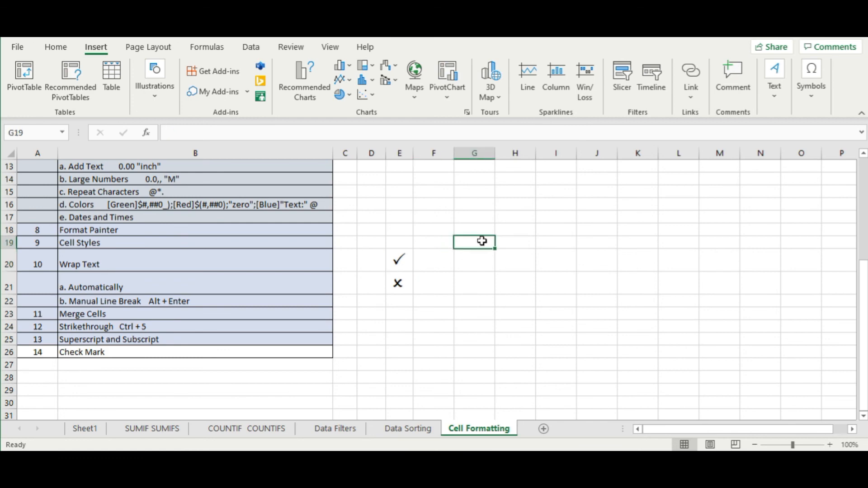
- Set the task rows A2:B26 to No Fill, removing the grey shading
left_click(376, 317)
left_click(430, 325)
left_click_drag(398, 259, 398, 284)
left_click_drag(42, 352, 111, 339)
left_click(448, 217)
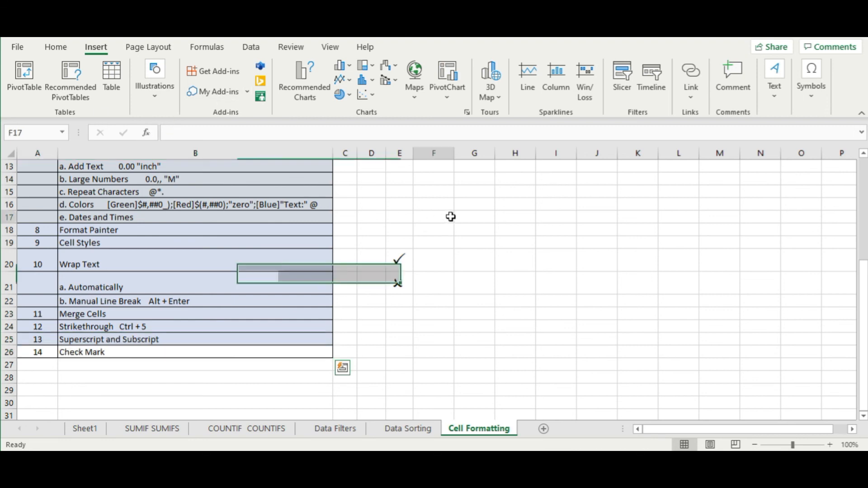
left_click_drag(37, 355, 140, 343)
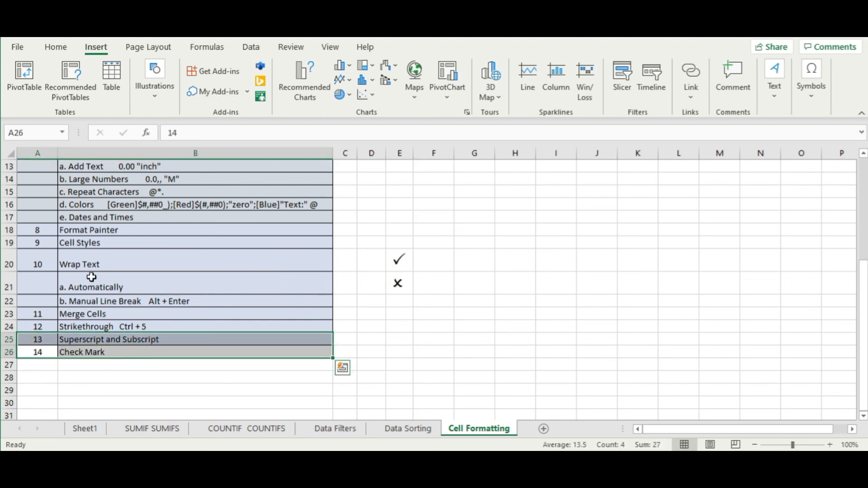
left_click(359, 204)
left_click_drag(241, 352, 14, 153)
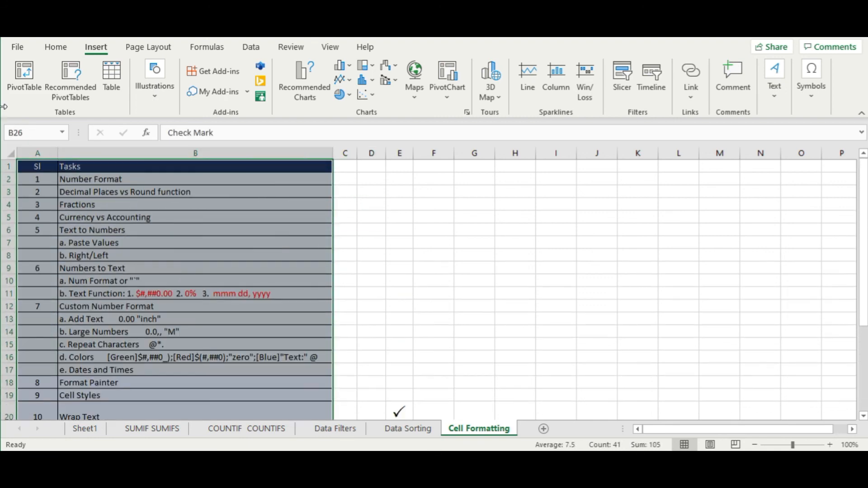
left_click_drag(38, 184, 221, 404)
scroll(311, 334, "up", 3)
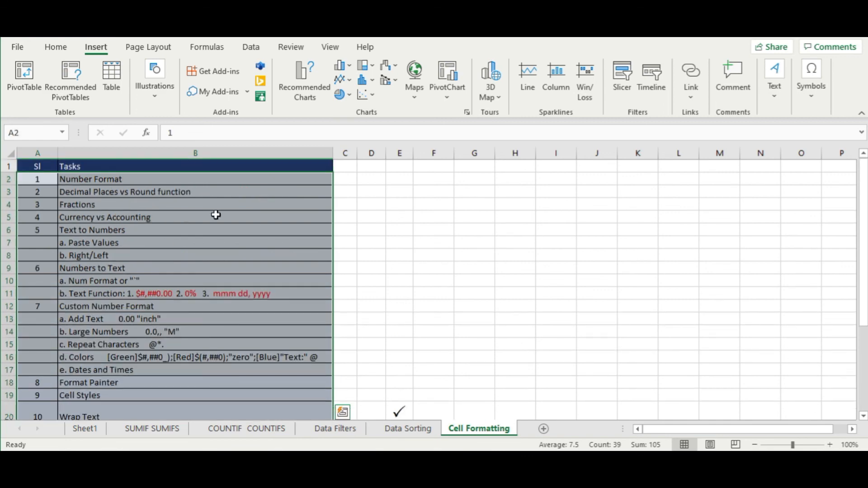
left_click(53, 46)
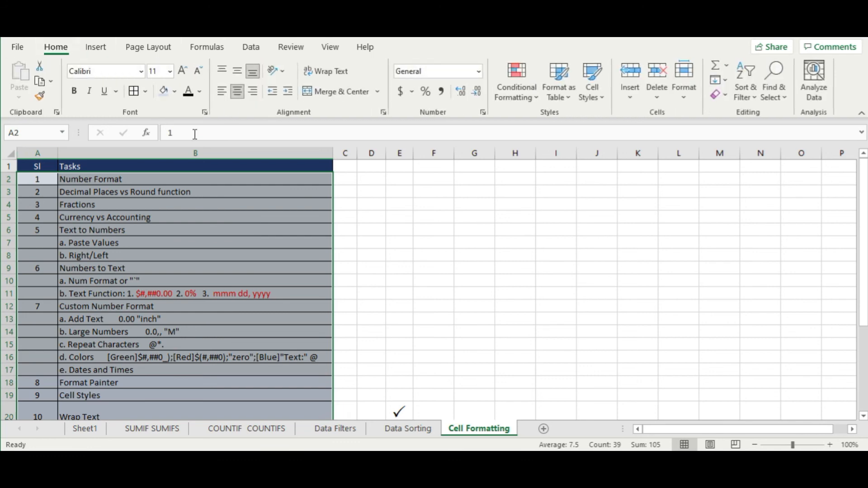
left_click(174, 91)
left_click(196, 232)
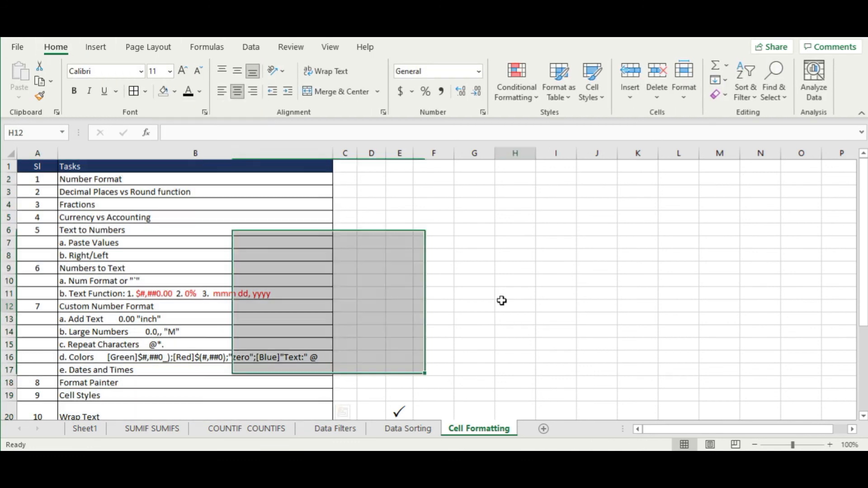
left_click(502, 301)
scroll(446, 339, "down", 5)
scroll(446, 340, "up", 5)
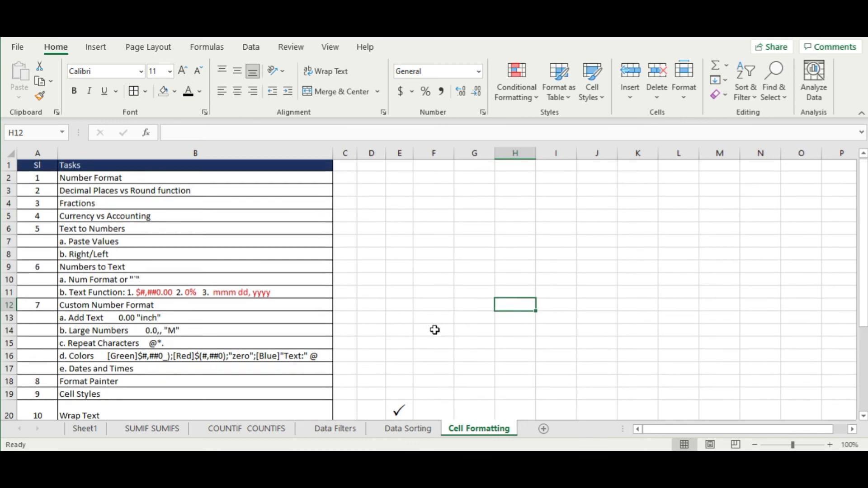
- Delete the check mark and cross symbols from column E
left_click(409, 270)
scroll(412, 290, "down", 3)
left_click_drag(400, 282, 404, 350)
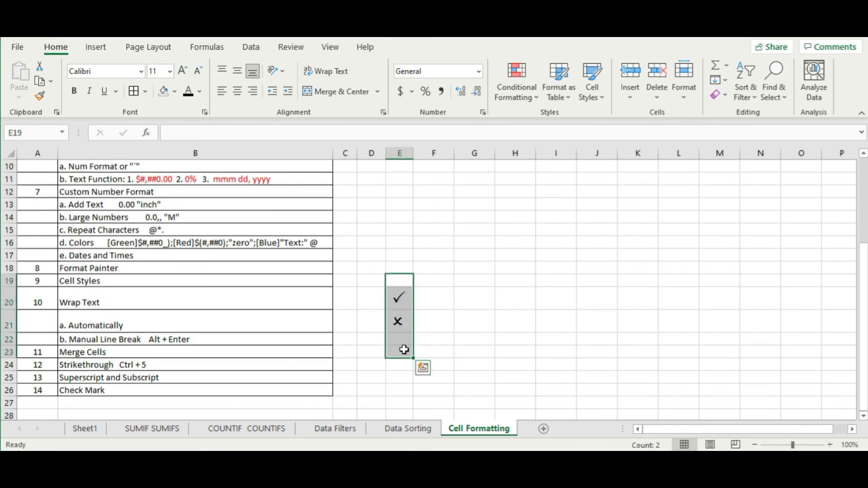
key("Delete")
left_click(472, 350)
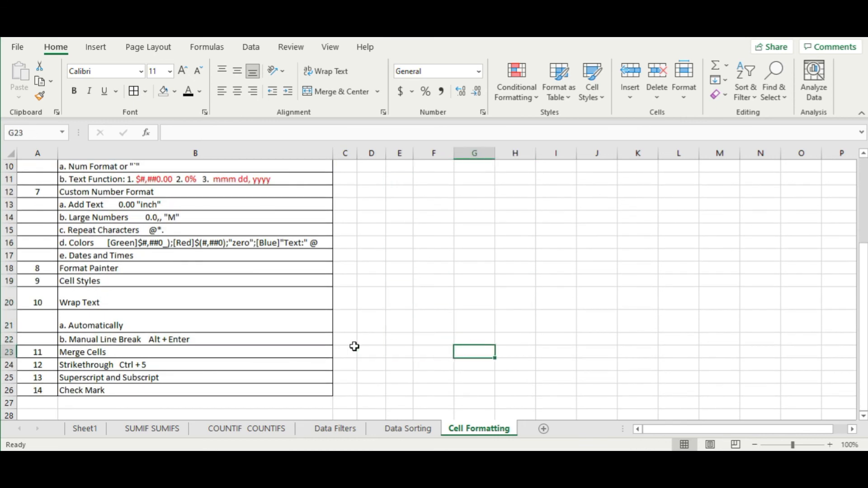
scroll(271, 349, "up", 3)
- Go to Sheet1 and select the Cell Formatting row B8:C8
left_click(87, 429)
left_click(266, 304)
left_click_drag(103, 313, 233, 311)
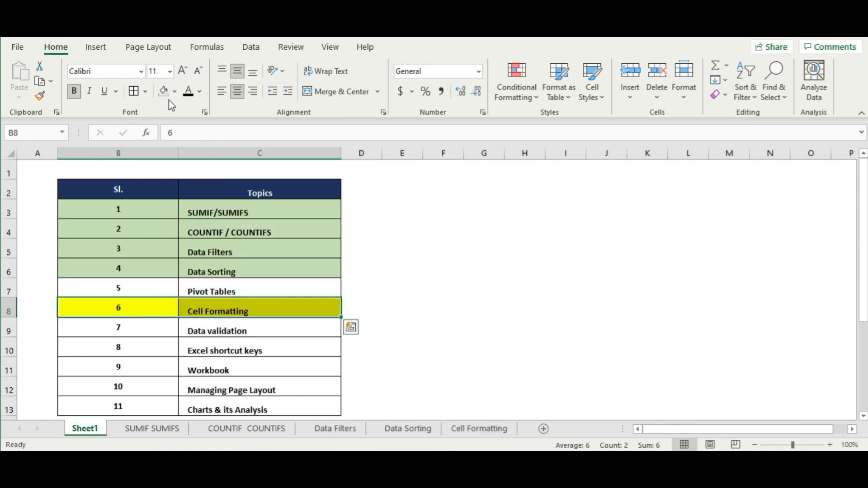